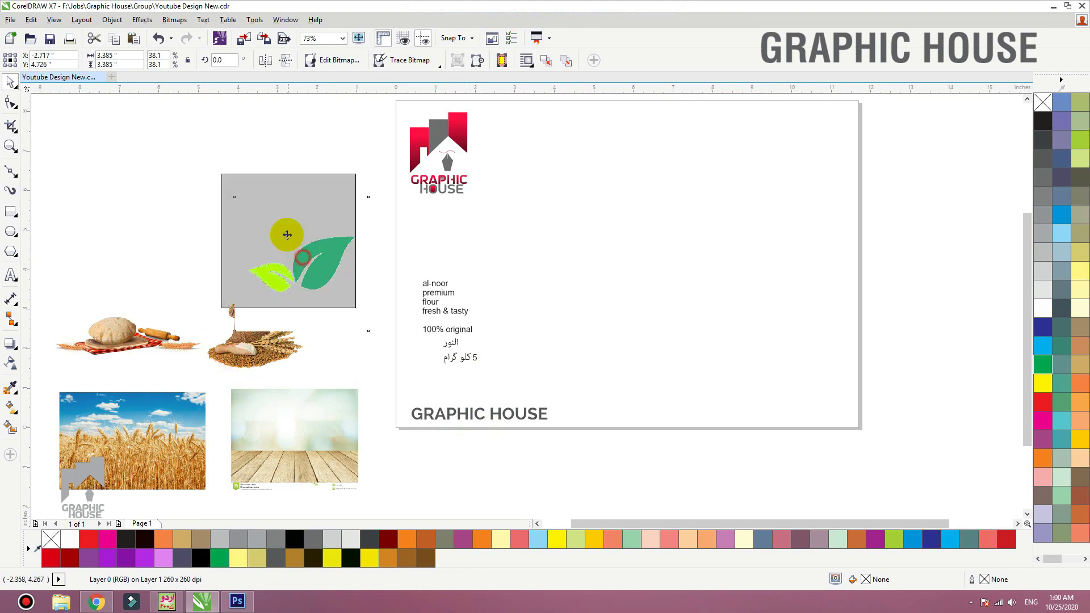
- Move the leaf picture clear of the flour sack, then place the Arabic brand text above "al-noor", enlarged to about 1.4 inches wide
mouse_move(304, 249)
left_mouse_down()
mouse_move(298, 227)
mouse_move(297, 237)
left_mouse_up()
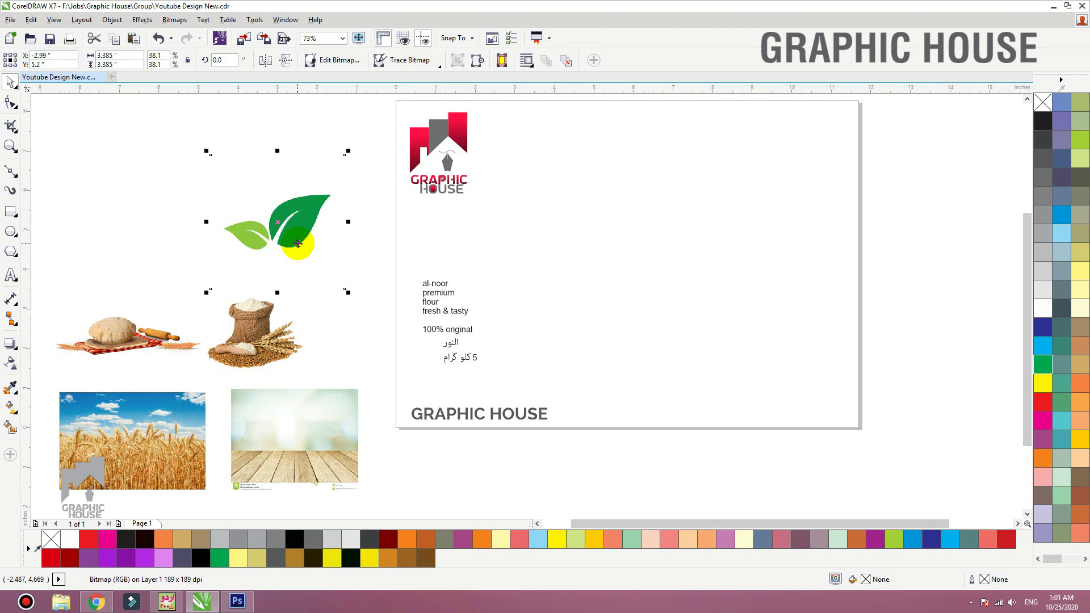
left_click_drag(451, 343, 450, 279)
left_click_drag(522, 281, 398, 395)
left_click_drag(462, 365, 462, 382)
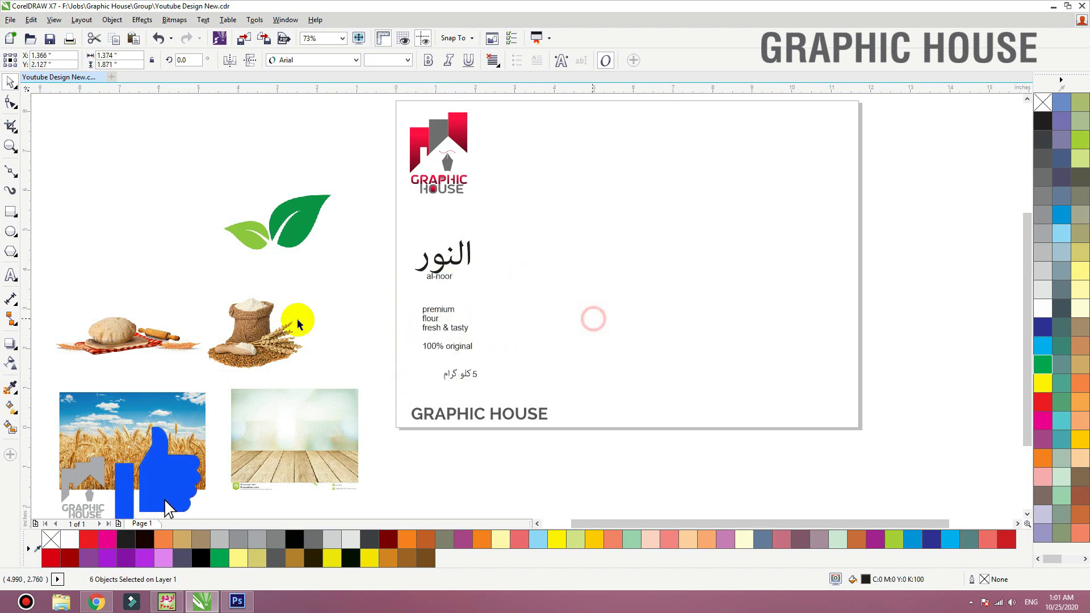
key("F4")
scroll(170, 267, "down", 2)
key("F2")
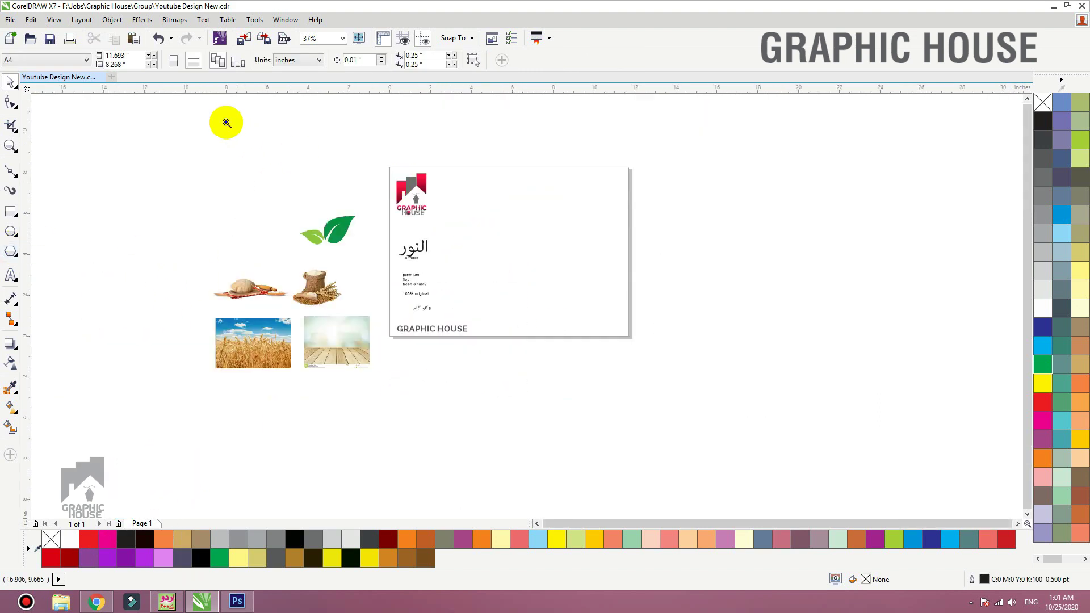
left_click_drag(216, 126, 642, 377)
left_click(348, 230)
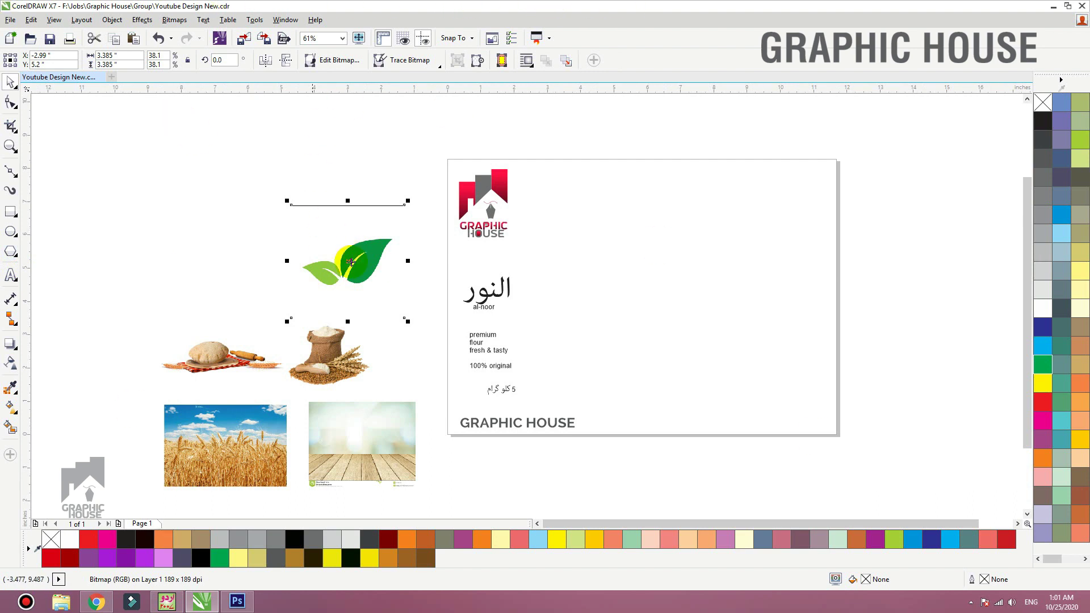
left_click_drag(355, 244, 349, 243)
left_click(255, 227)
scroll(177, 228, "down", 1)
key("F2")
left_click_drag(105, 132, 617, 381)
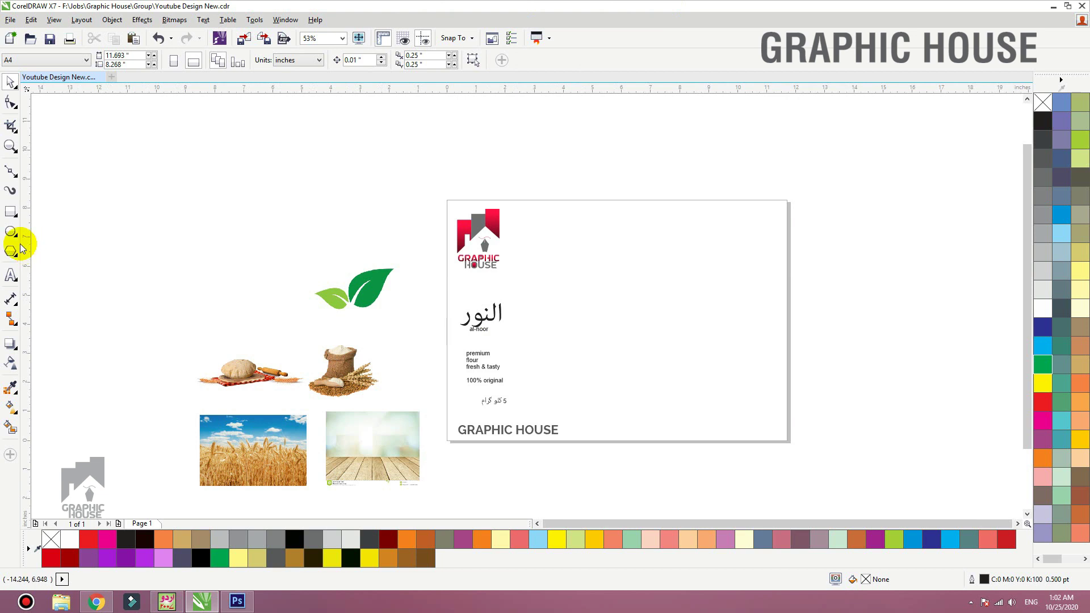
- Draw a rectangle on the page and set its size to 4 inches wide by 6 inches high
left_click(10, 212)
left_click_drag(526, 150, 827, 498)
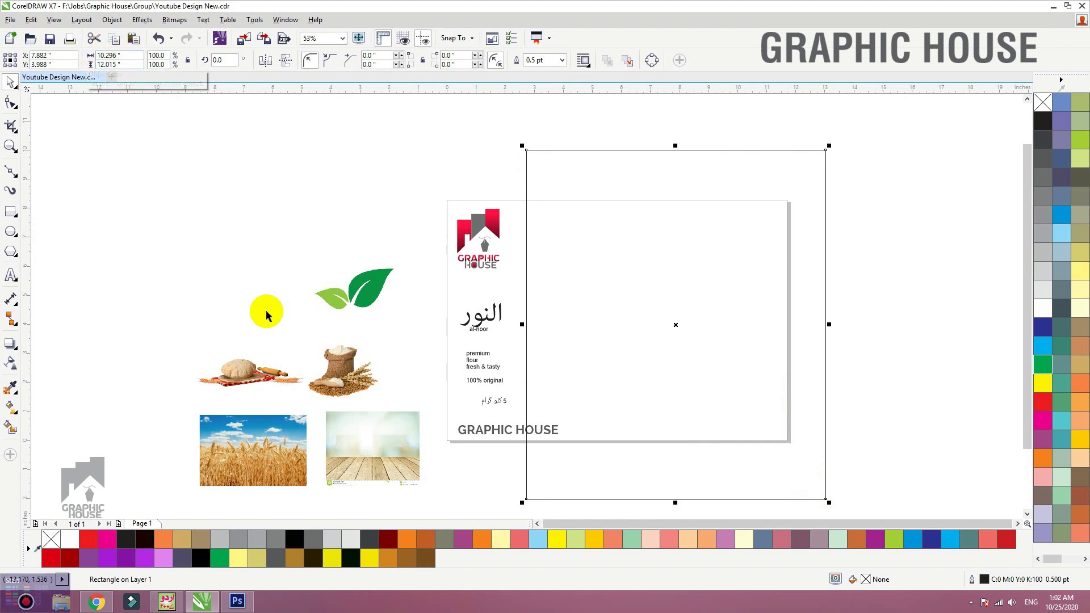
left_click_drag(829, 145, 750, 238)
left_click_drag(756, 321, 710, 334)
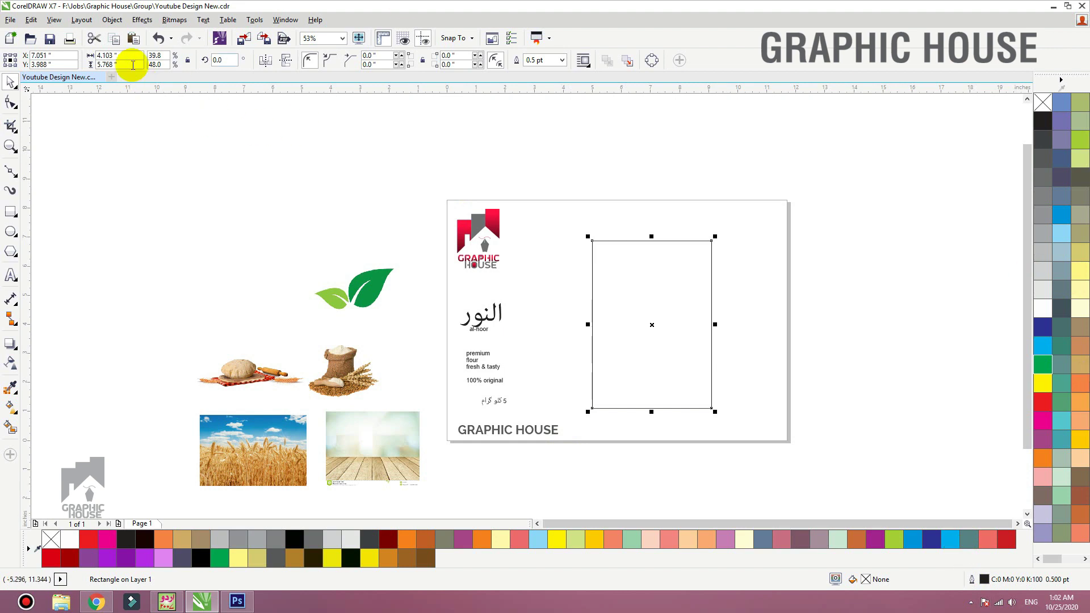
left_click_drag(131, 56, 6, 52)
type("4")
key("Tab")
type("6")
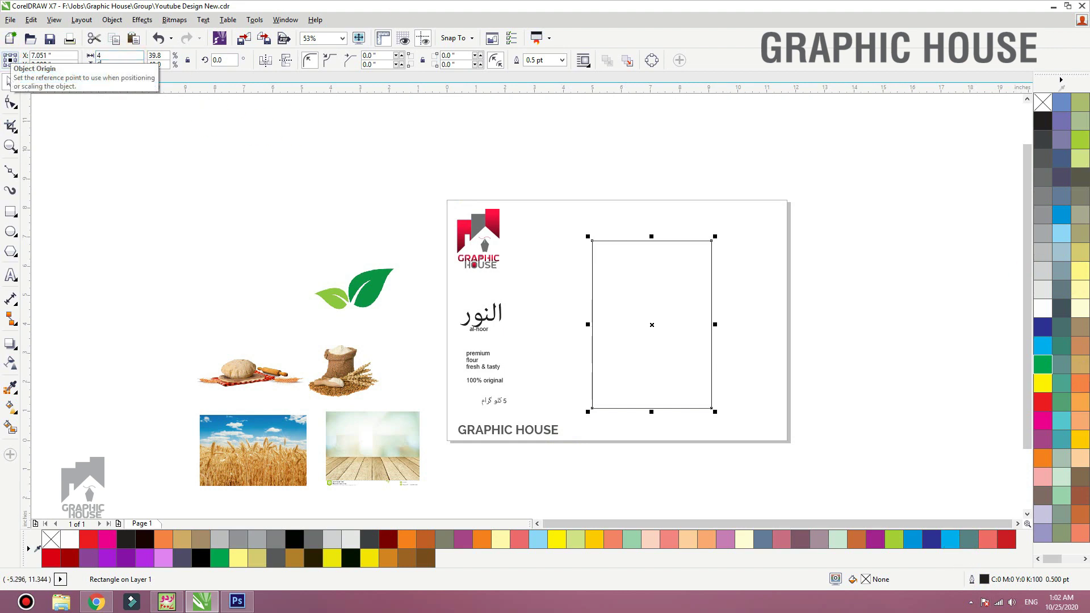
key("Return")
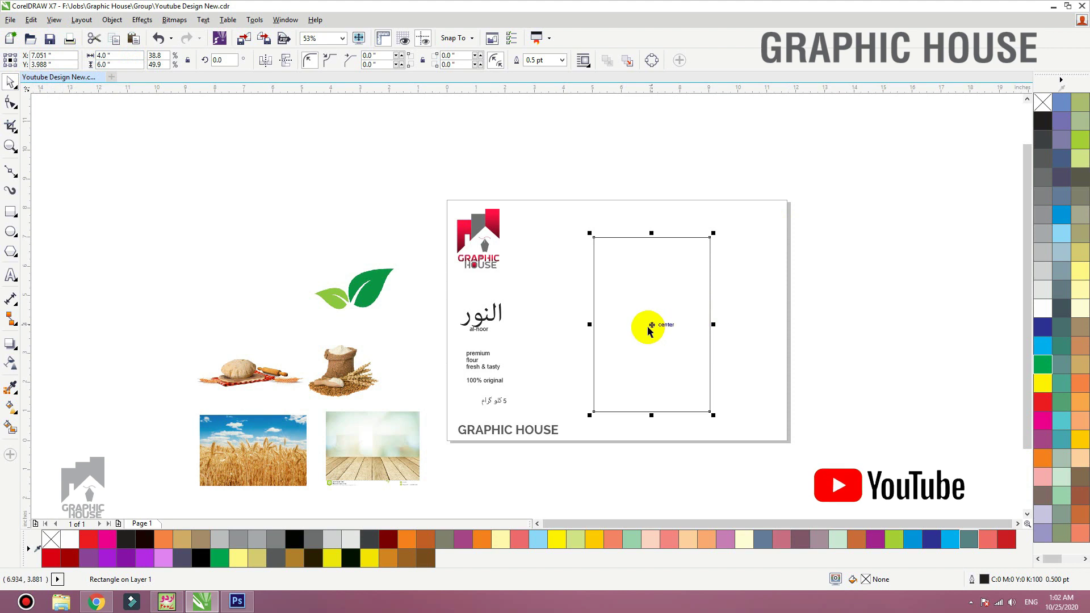
- Add a copy of the rectangle on its left side, 2 inches wide, and snap it flush against the wide rectangle's left edge
left_click_drag(651, 326, 618, 320)
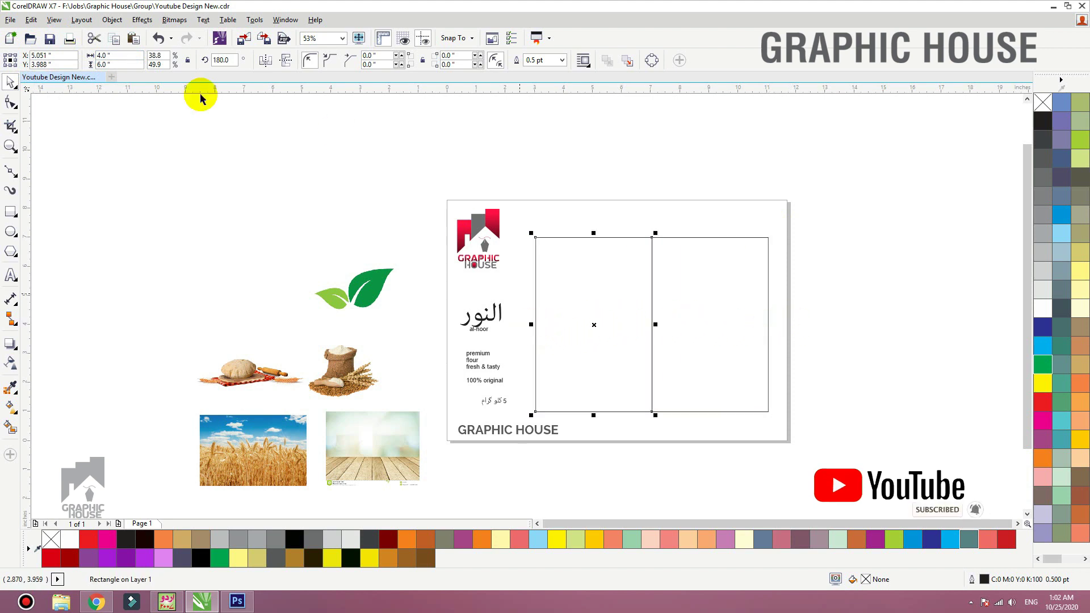
left_click_drag(114, 55, 45, 50)
type("2")
key("Return")
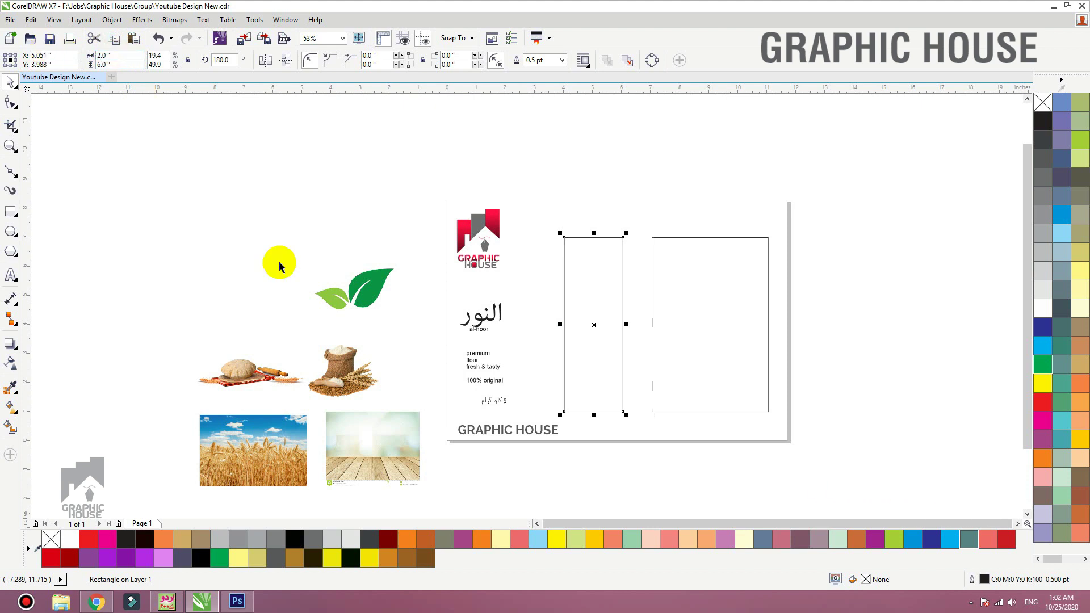
left_click_drag(625, 361, 654, 365)
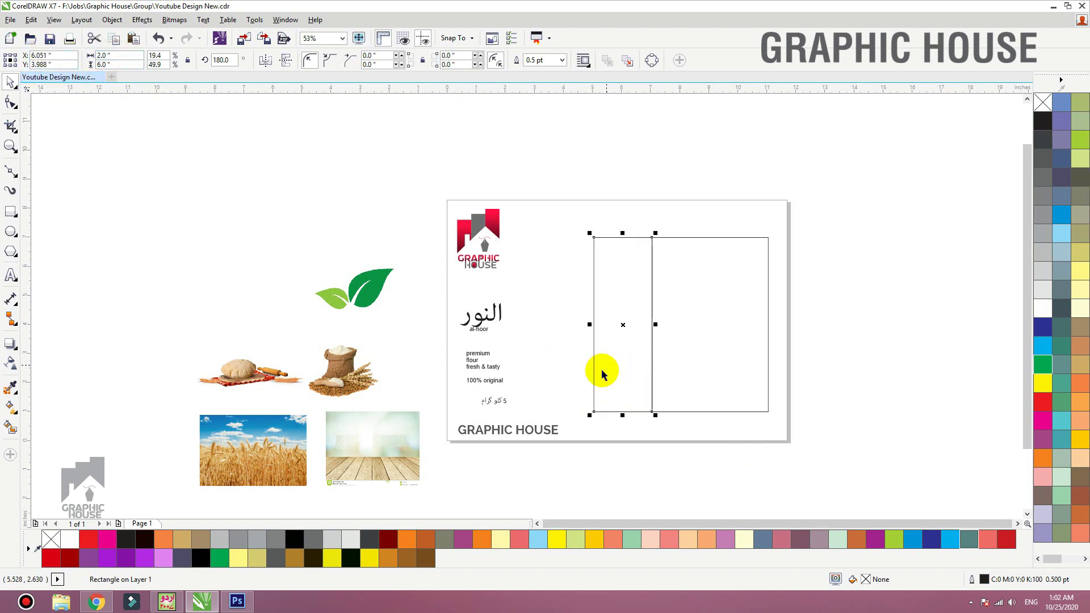
- Copy the 2-inch side panel to the wide rectangle's right edge, then move all three panels together so they fit within the page
left_click(591, 376)
left_click_drag(591, 376, 767, 356)
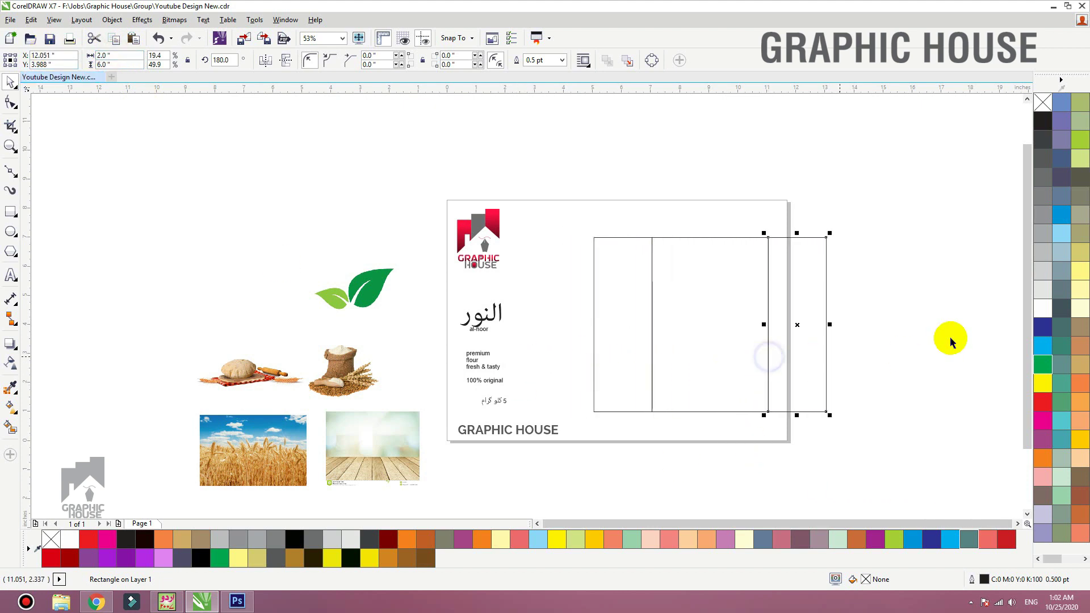
left_click_drag(555, 199, 860, 440)
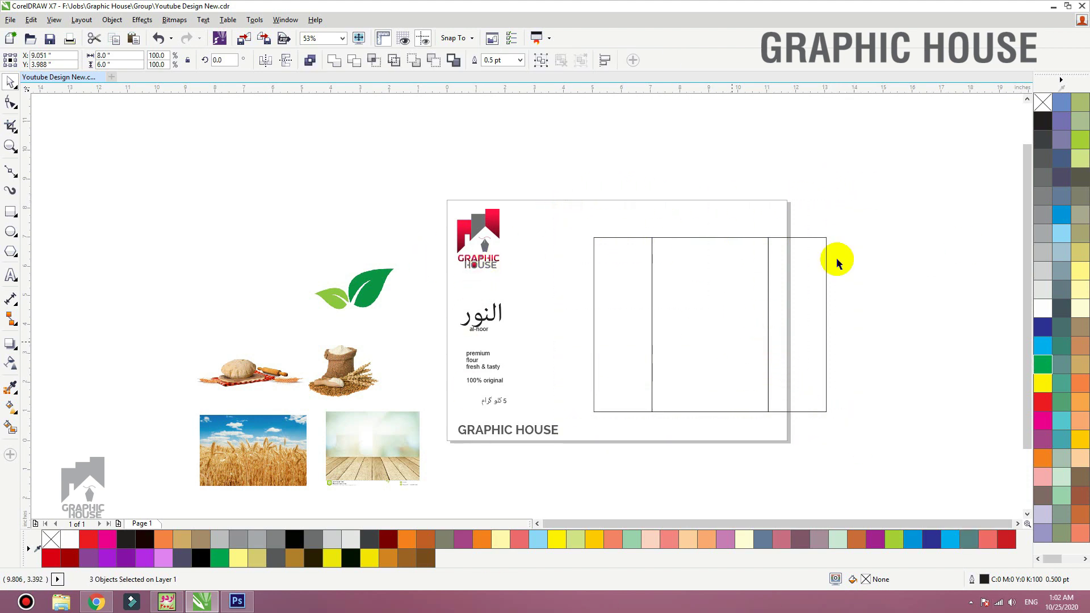
left_click_drag(929, 188, 565, 438)
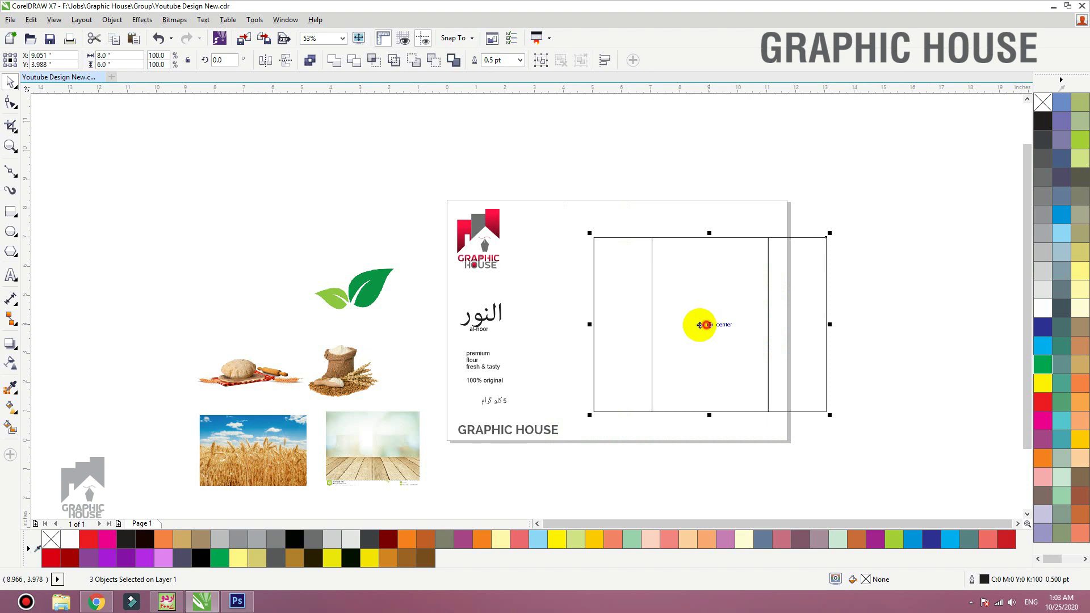
left_click_drag(701, 321, 662, 325)
- Try white and light grey fills on the three panels, then fill them with light blue
left_click(1043, 308)
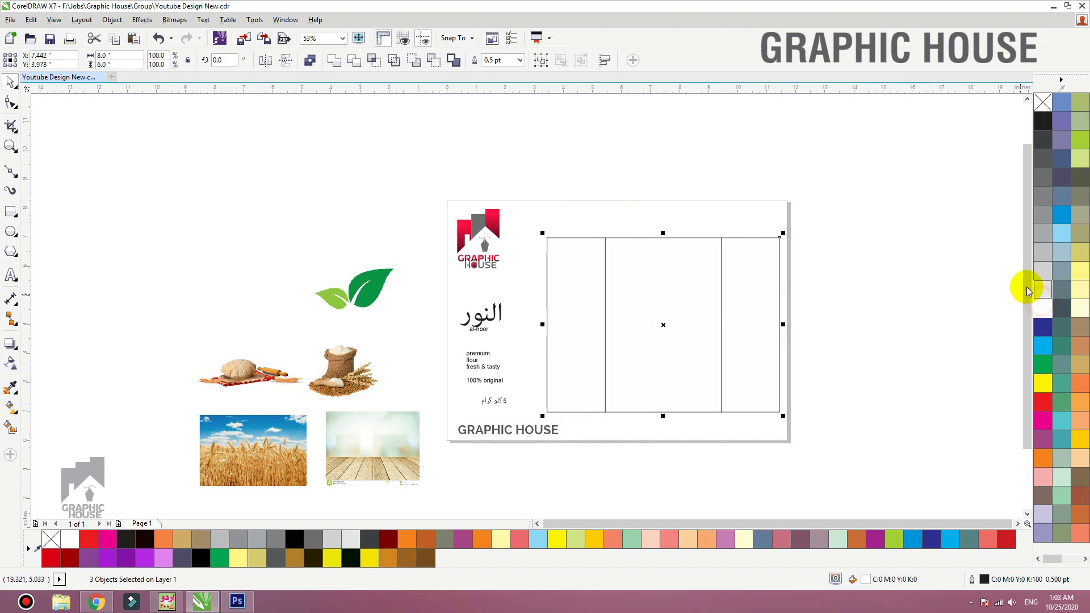
left_click(1043, 272)
left_click(1061, 233)
left_click(934, 241)
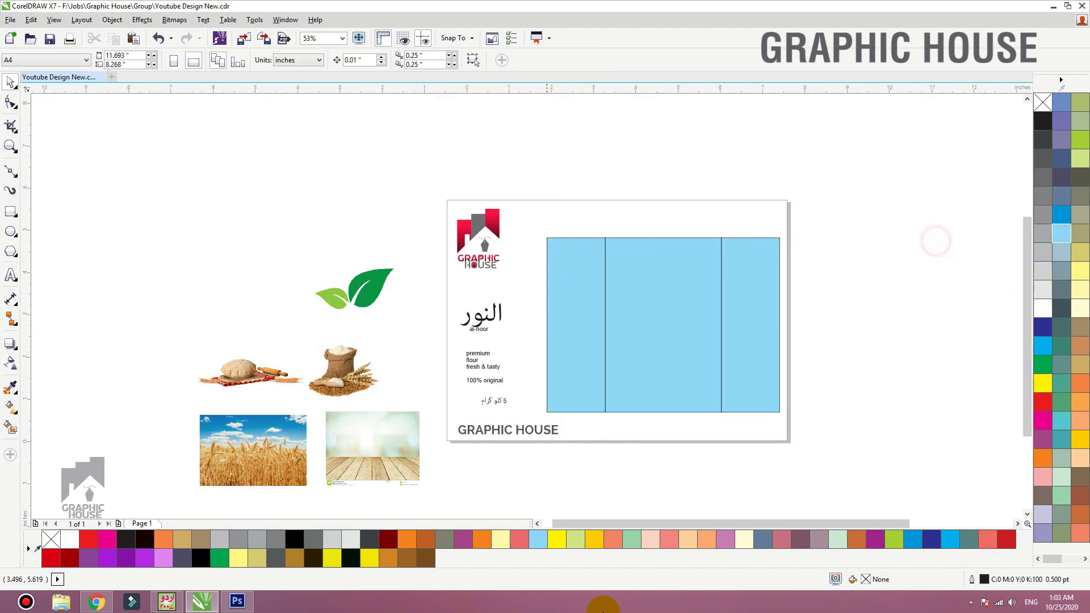
- Move the Arabic brand text together with "al-noor" to the space above the blue middle panel
scroll(426, 288, "up", 2)
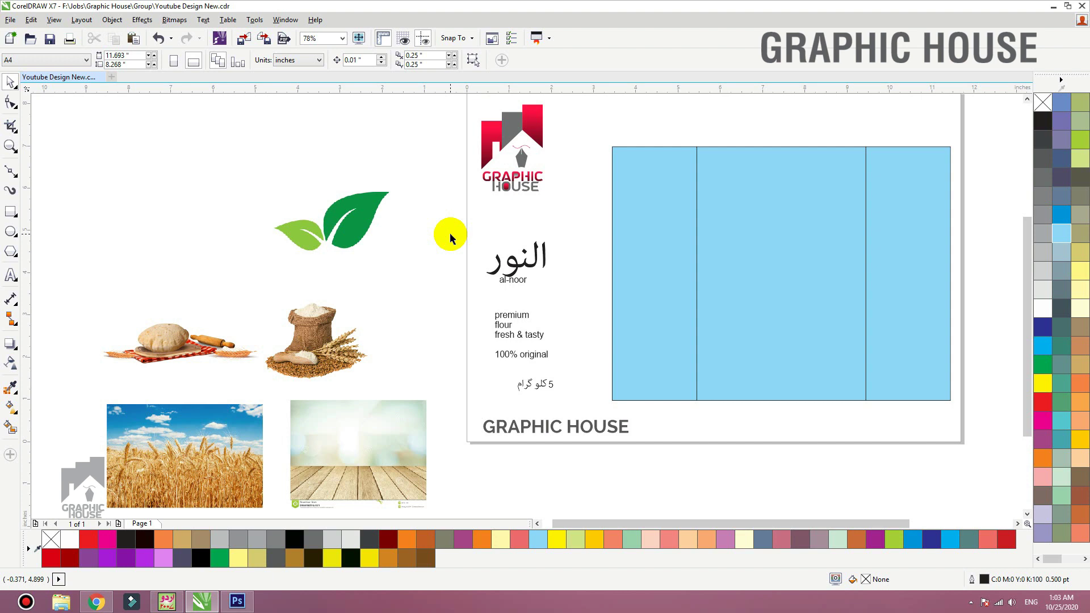
left_click_drag(464, 216, 557, 289)
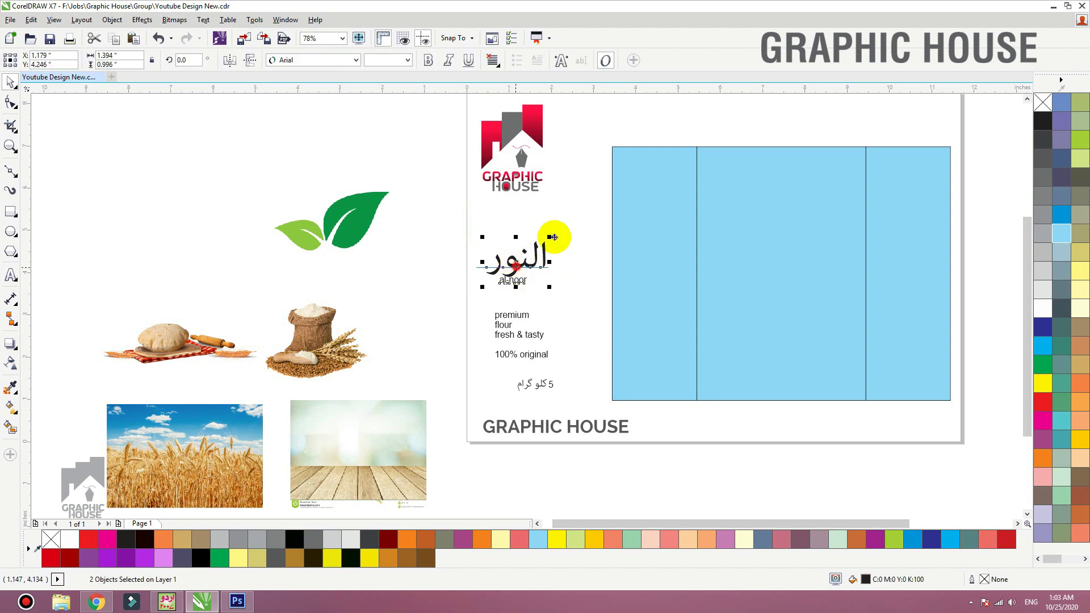
left_click_drag(554, 237, 761, 98)
- Move the leaf picture next to the brand text above the panels and shrink it to about 1.37 inches square
left_click(311, 256)
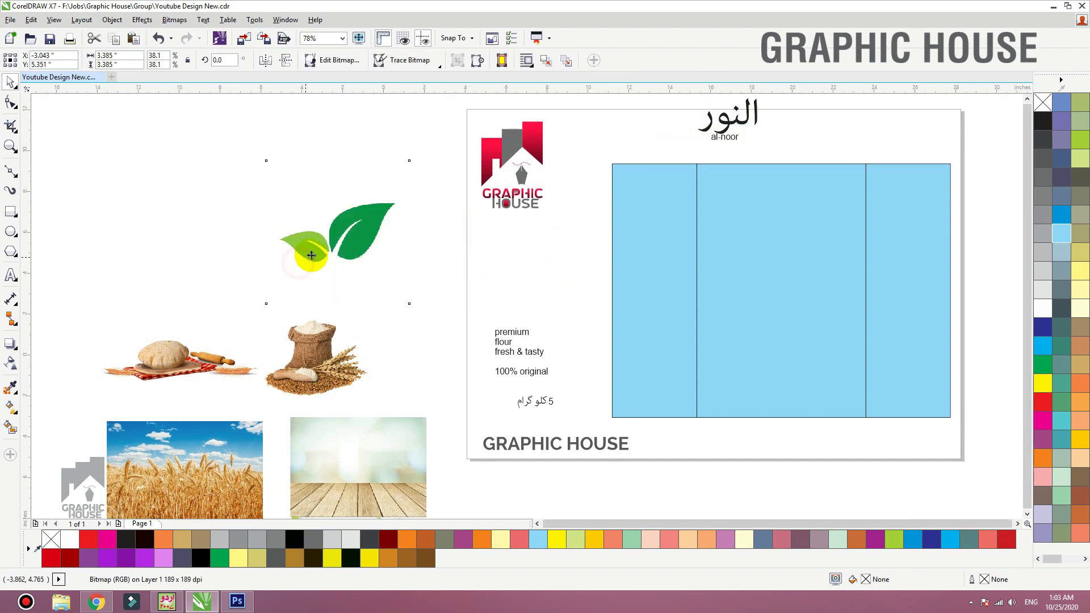
scroll(311, 255, "down", 2)
left_click_drag(311, 255, 568, 179)
scroll(840, 109, "up", 5)
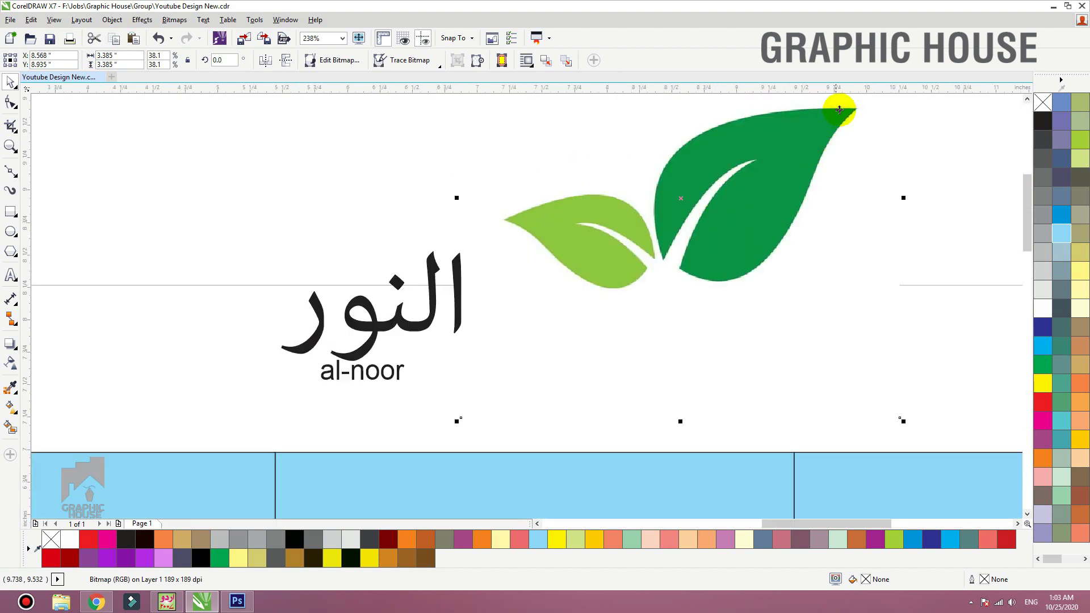
key("shift+F2")
left_click_drag(730, 102, 612, 221)
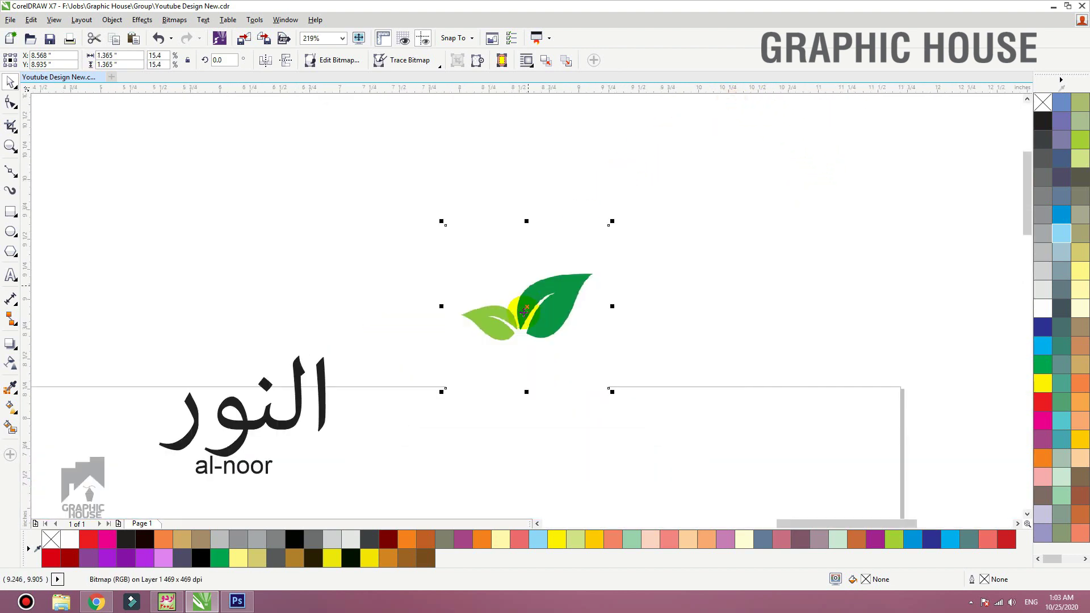
- Change the font of the Arabic brand text to ae_AlArabiya
left_click(520, 251)
scroll(521, 261, "down", 3)
scroll(255, 407, "up", 4)
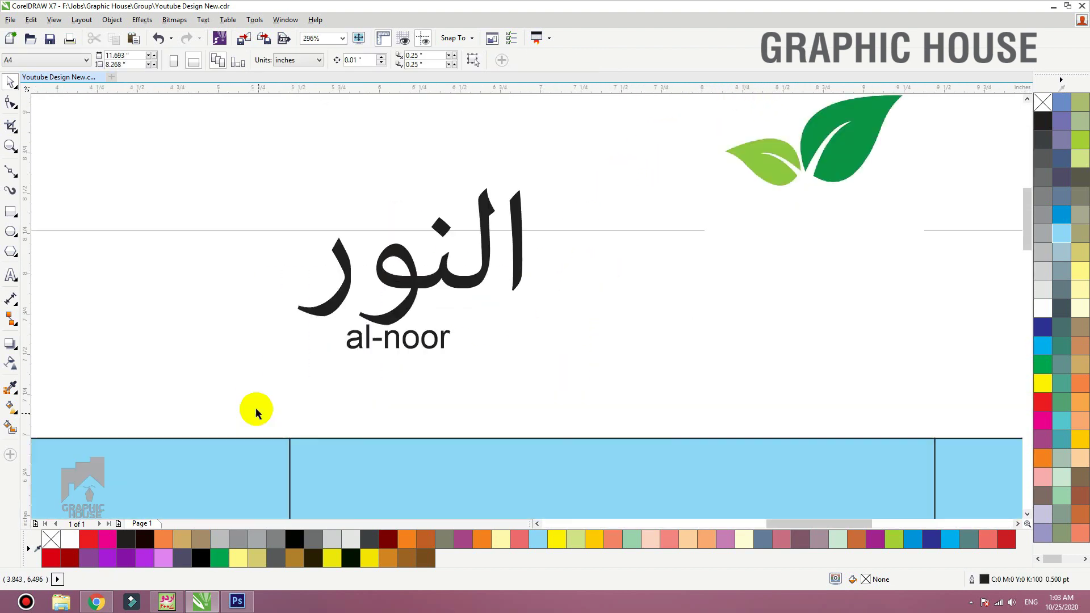
left_click(443, 282)
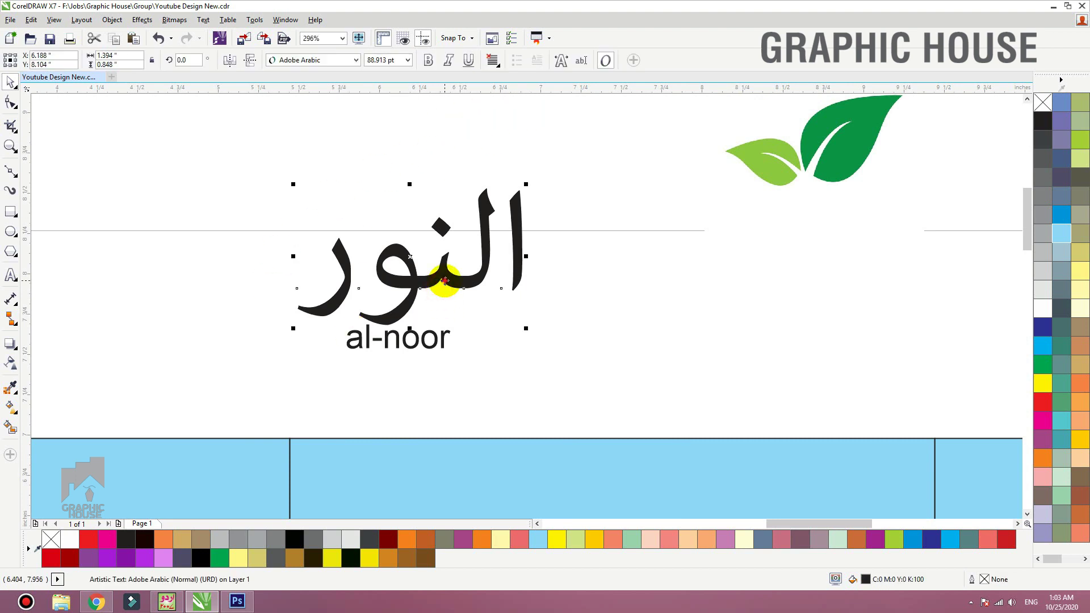
left_click(306, 60)
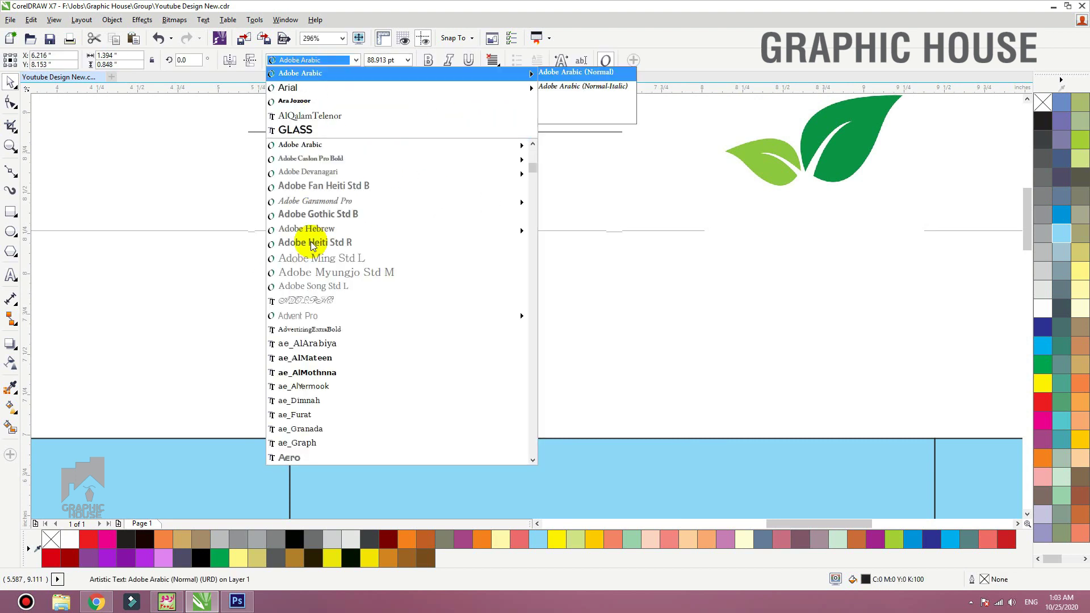
left_click(331, 344)
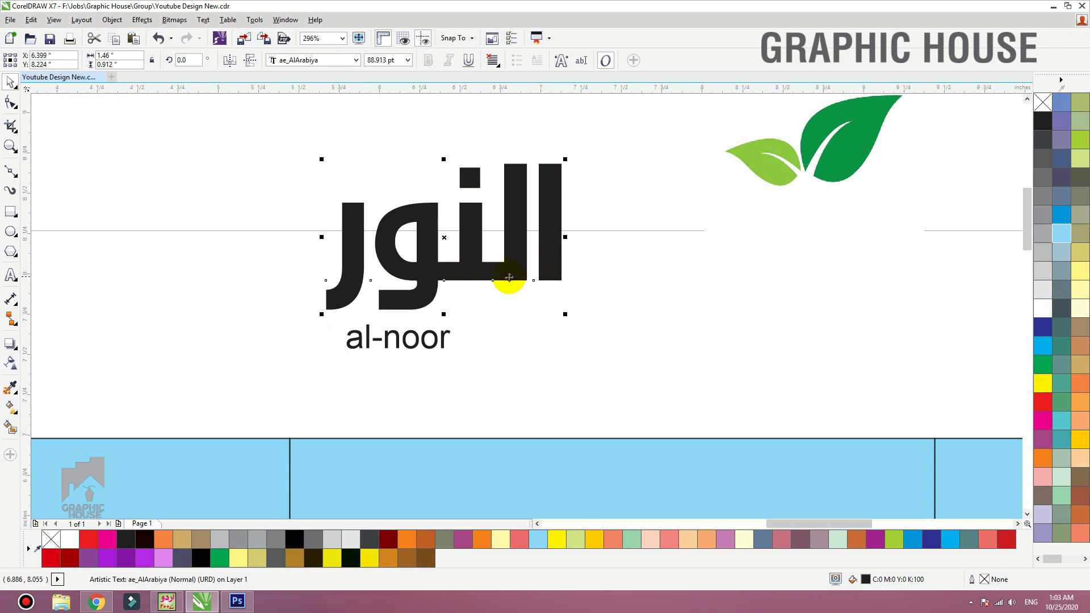
- Shrink the Arabic brand text to about 0.88 × 0.55 inches and reapply the ae_AlArabiya font
left_click_drag(509, 278, 657, 352)
left_click_drag(756, 236, 668, 276)
left_click(323, 66)
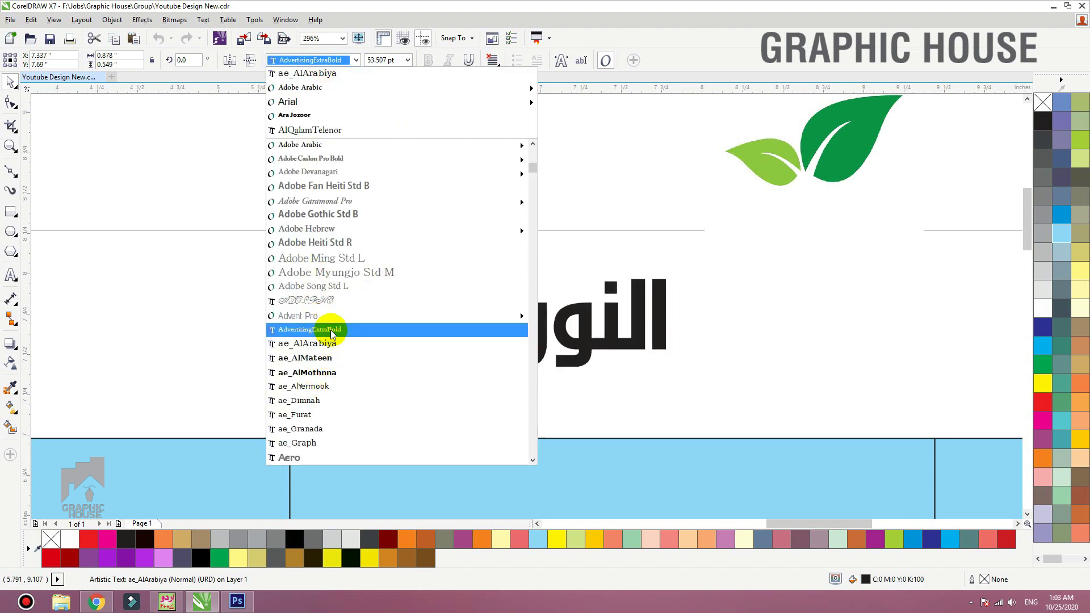
left_click(327, 343)
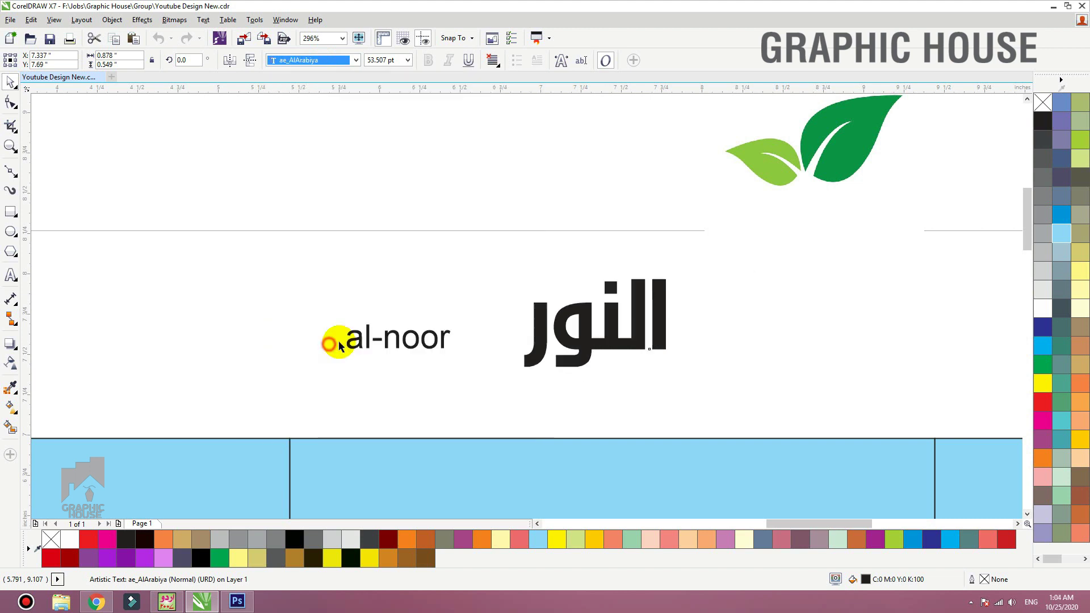
- Reposition the Arabic brand text above and to the right of the "al-noor" text
left_click_drag(578, 347, 592, 345)
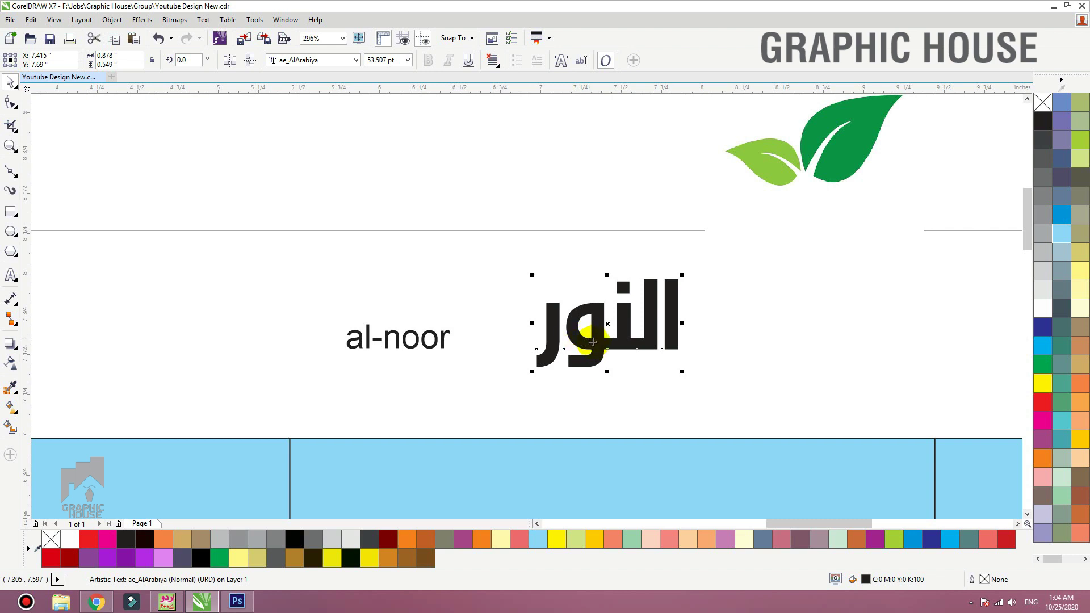
left_click_drag(594, 344, 572, 326)
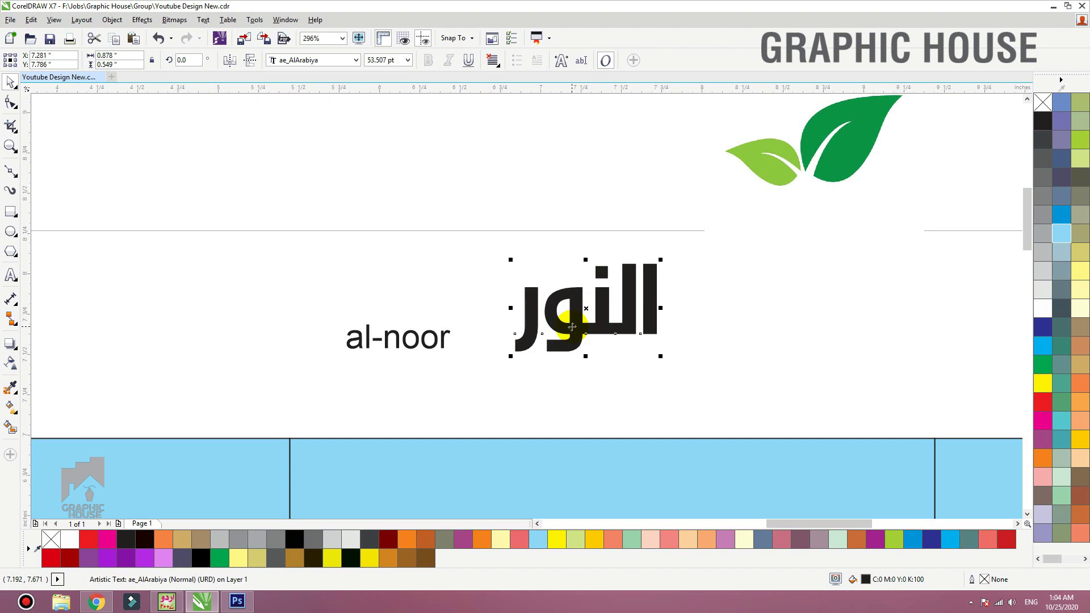
left_click(447, 343)
left_click_drag(587, 325, 558, 284)
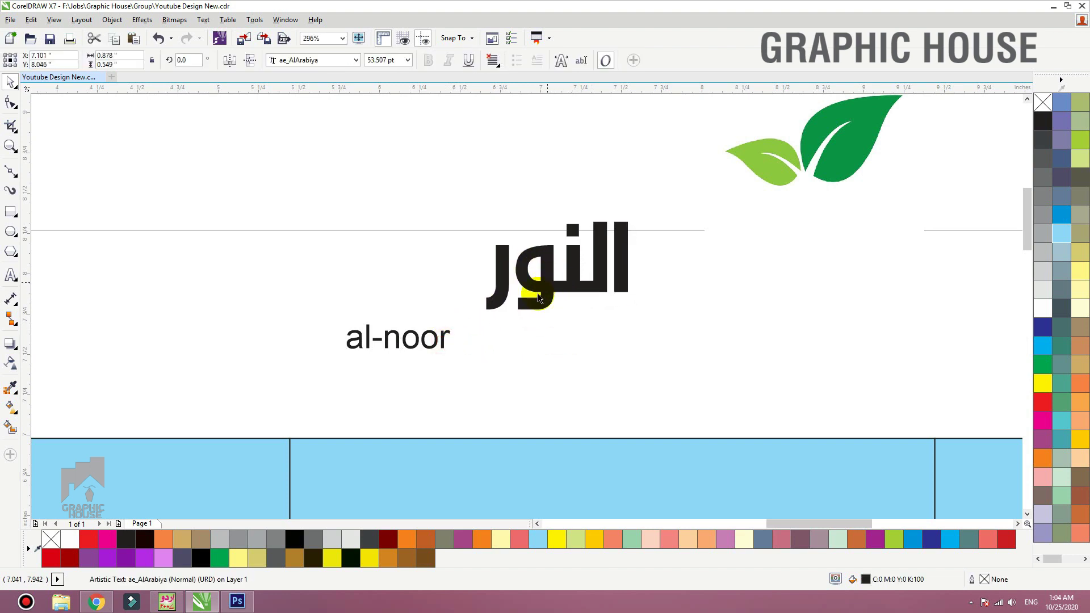
- Change the letter case of the "al-noor" text so that it reads "Al-noor"
left_click(436, 353)
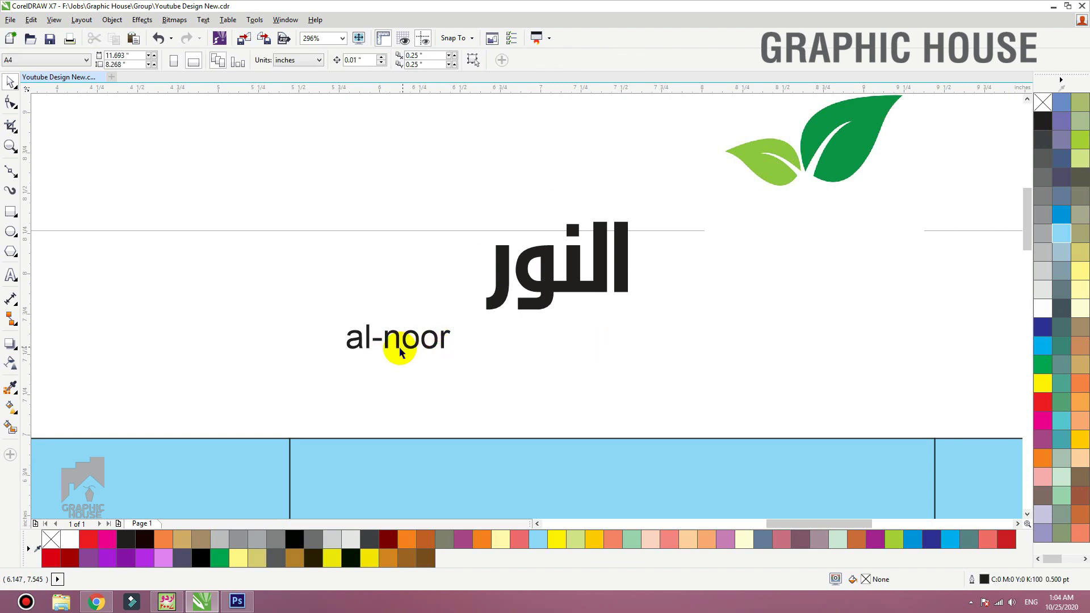
double_click(400, 351)
left_click(10, 81)
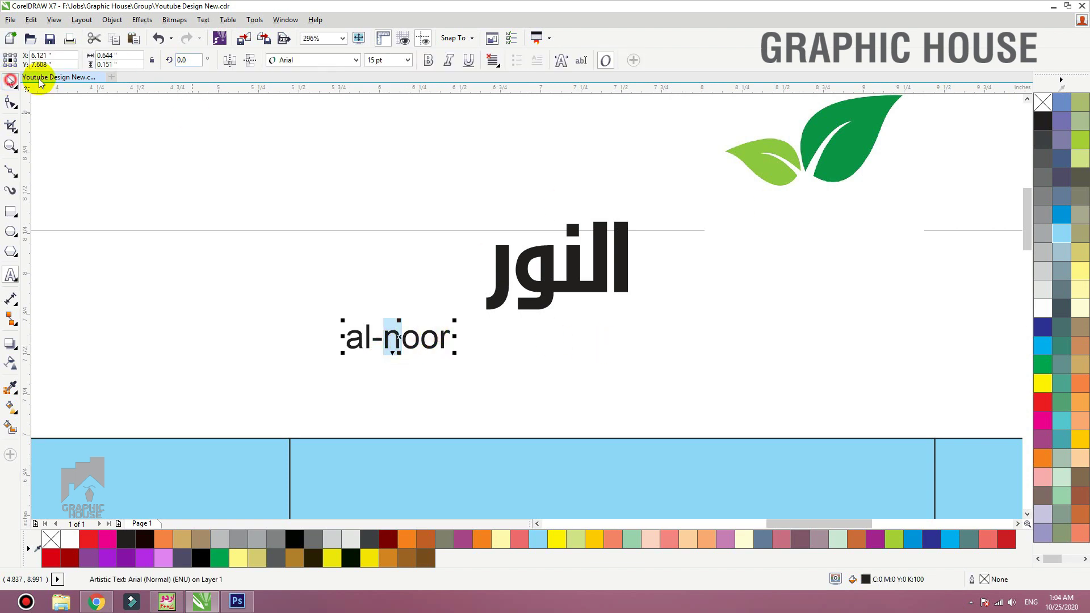
left_click(206, 23)
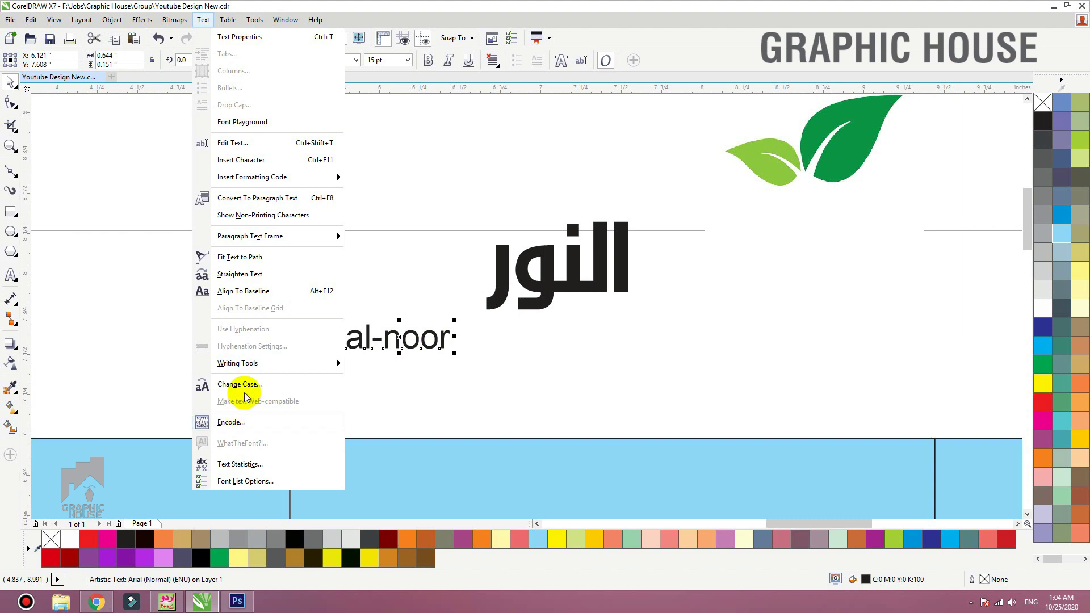
left_click(241, 385)
left_click(472, 304)
left_click(489, 339)
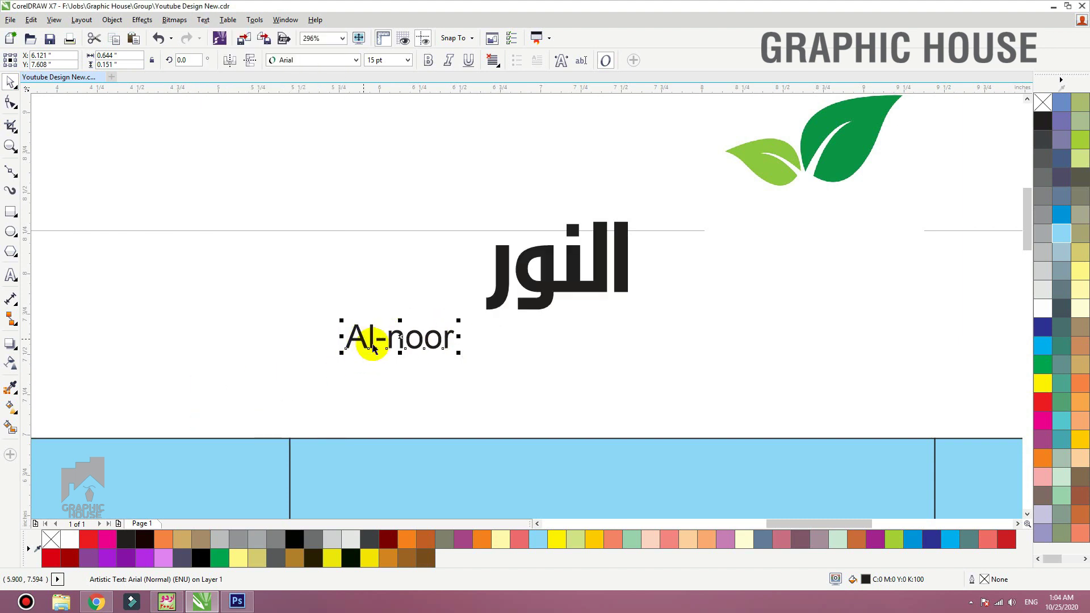
- Capitalize the second word so the text reads "Al-Noor" and set its font to Anita Semi-square
type("N")
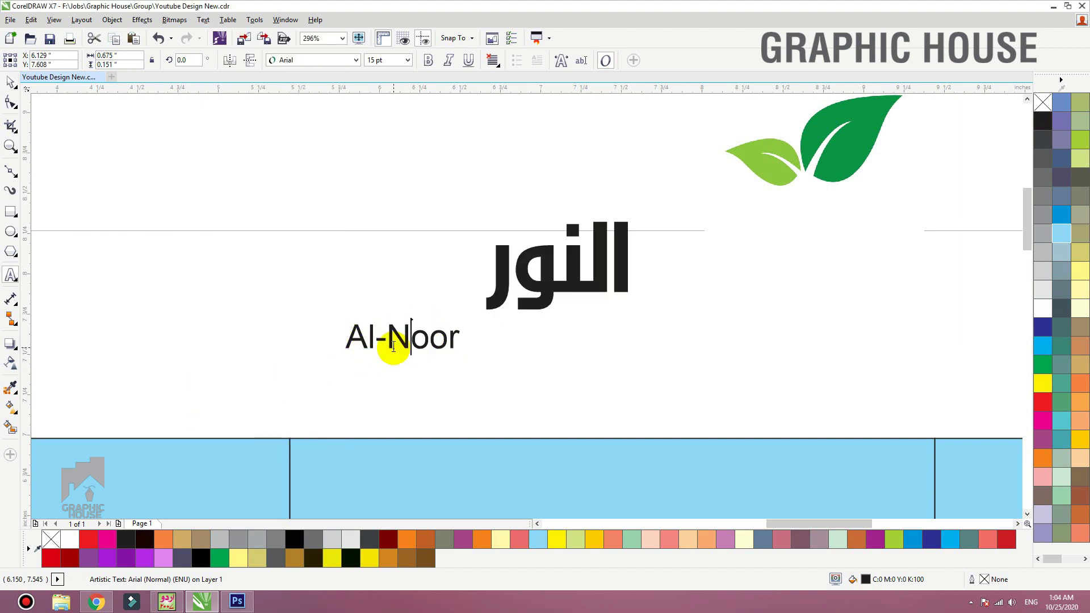
left_click(9, 85)
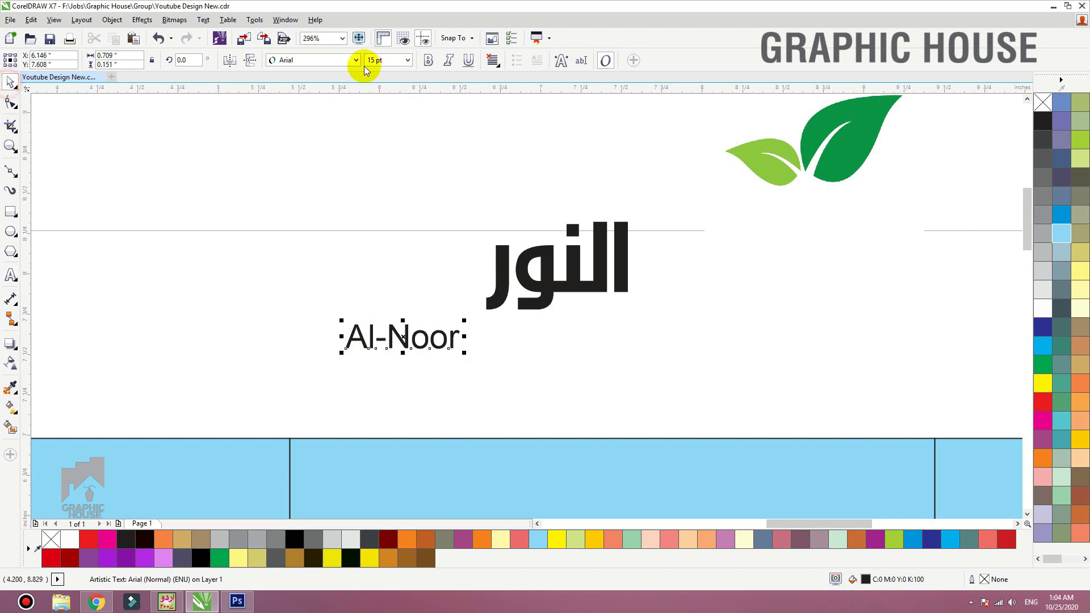
left_click(356, 60)
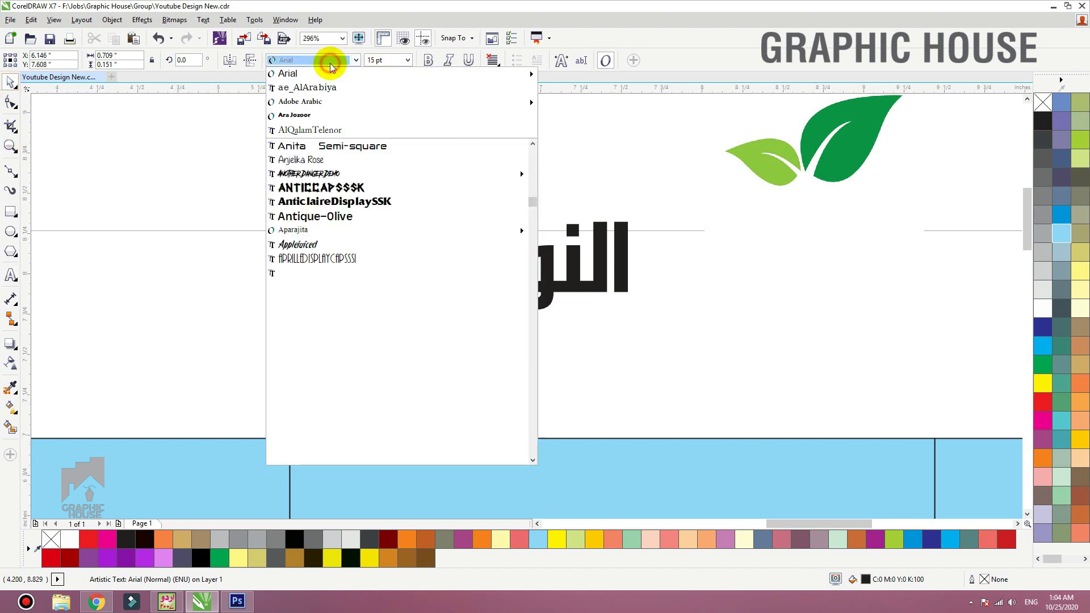
left_click(337, 146)
- Move the "Al-Noor" text and the Arabic brand text so the English name sits directly beneath the Arabic one
left_click_drag(472, 340, 552, 340)
left_click_drag(531, 251, 459, 254)
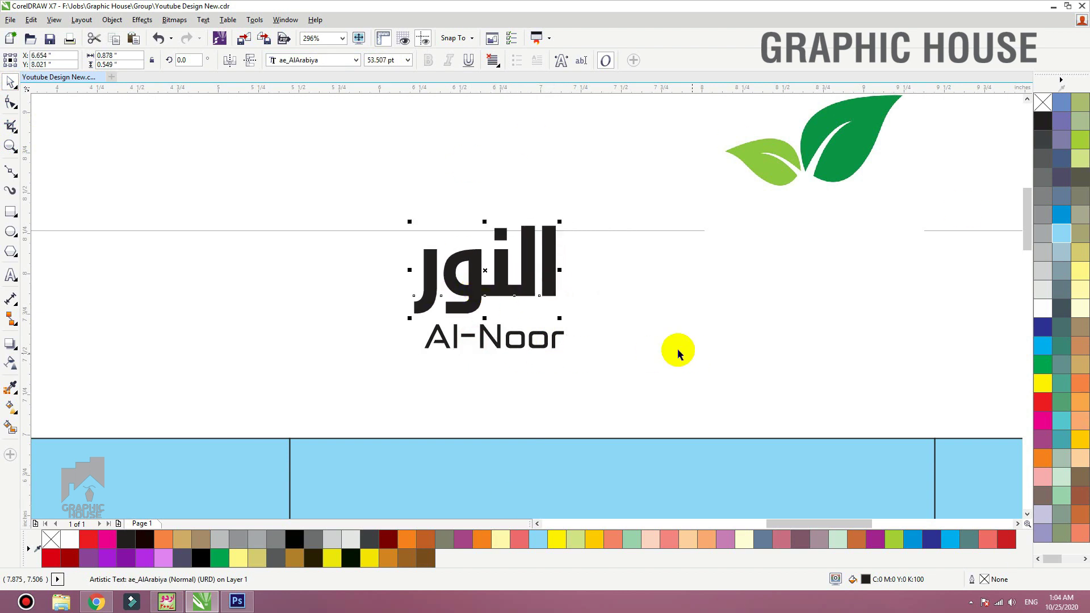
left_click_drag(635, 212, 336, 365)
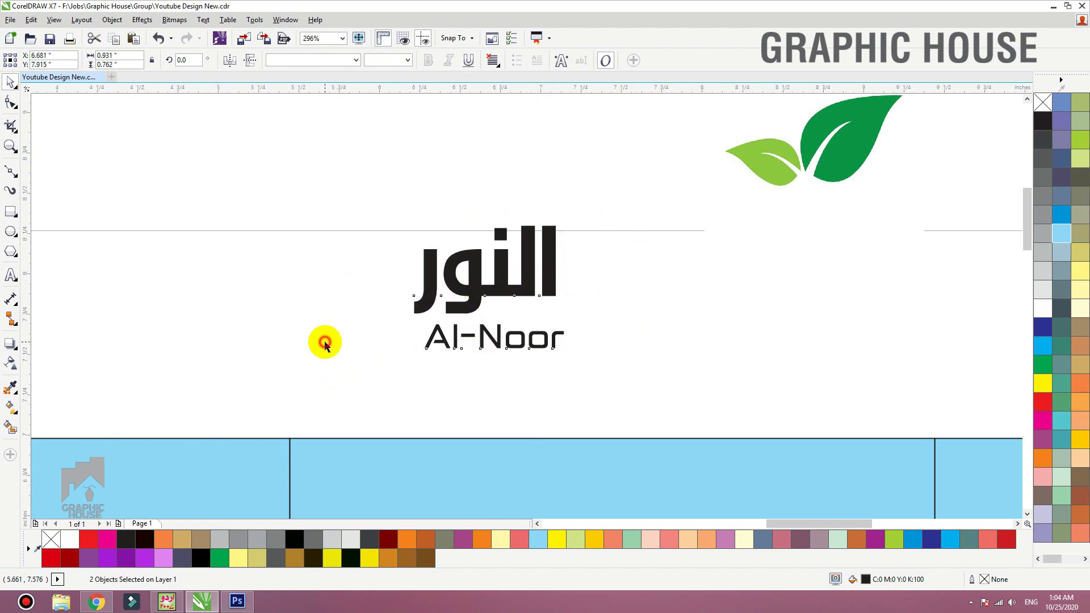
- Try the amaliamutia font on the "Al-Noor" text and preview other fonts for it
key("F2")
left_click_drag(318, 407, 625, 247)
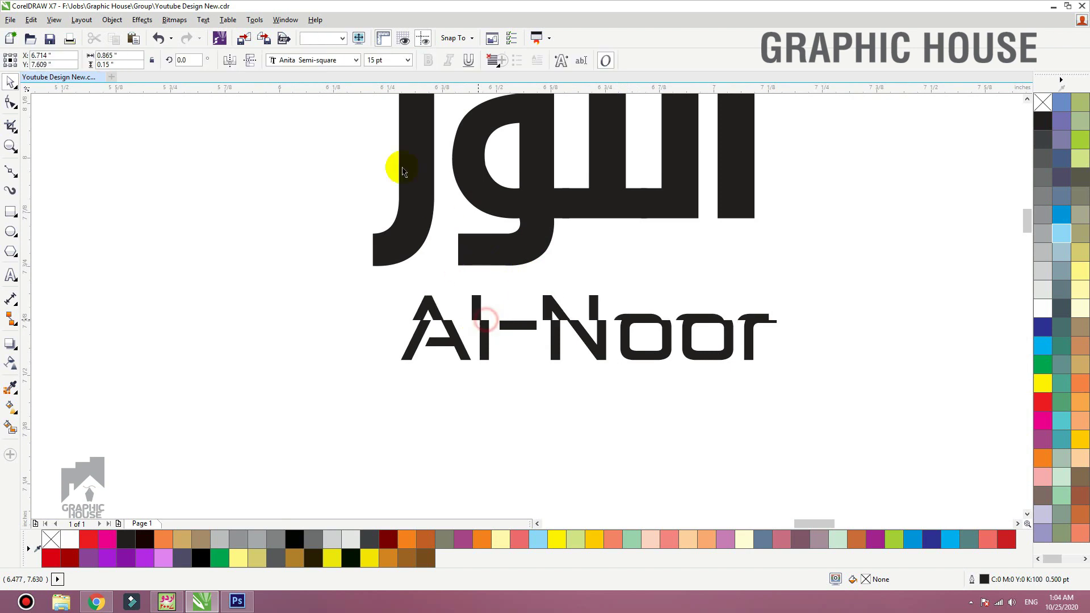
left_click(304, 61)
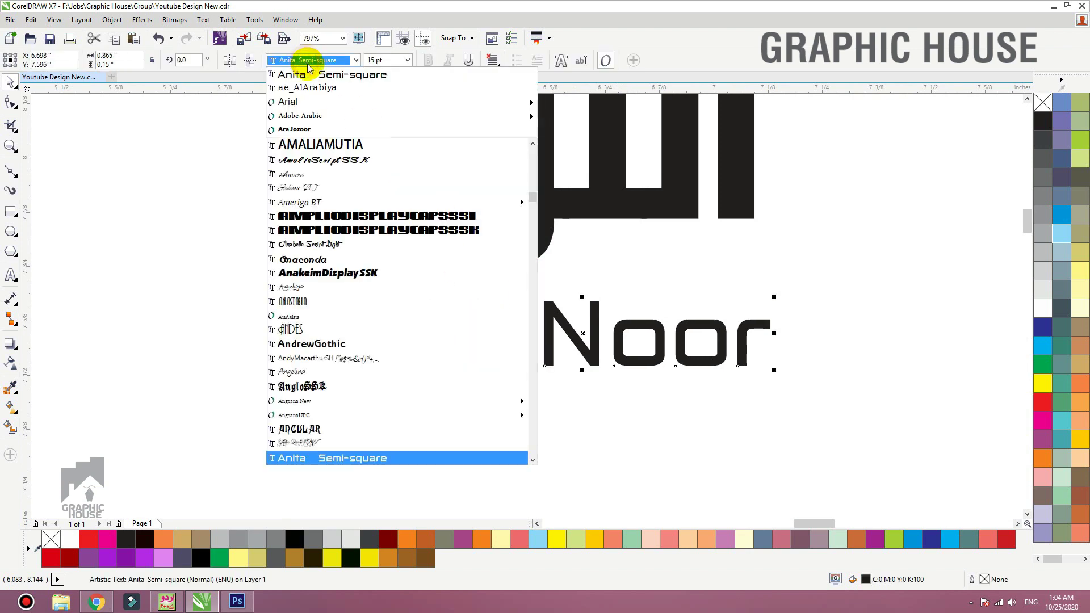
left_click(326, 146)
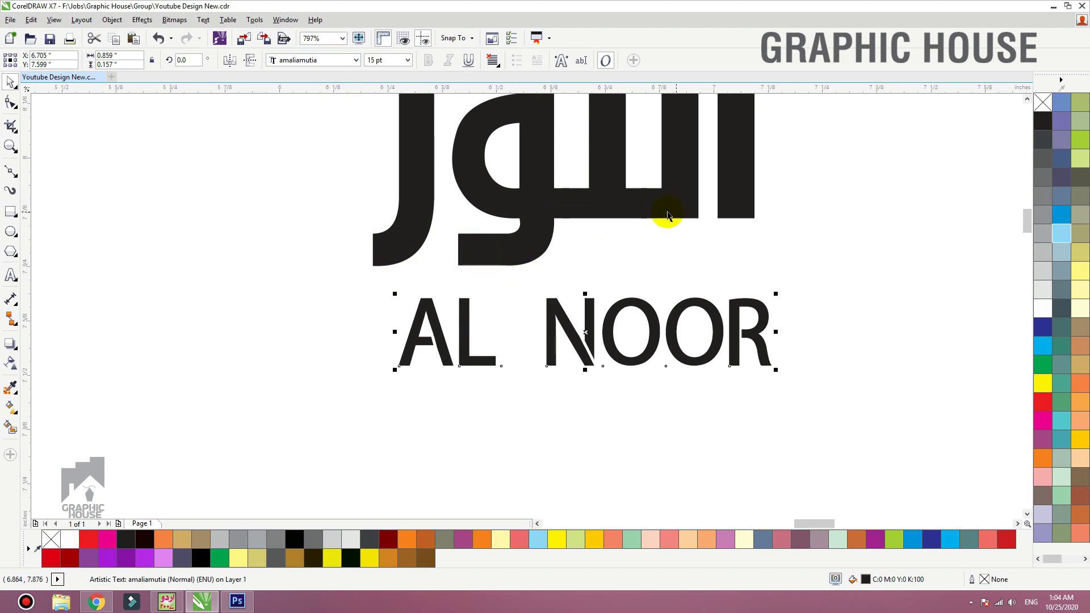
left_click(568, 332)
left_click(301, 61)
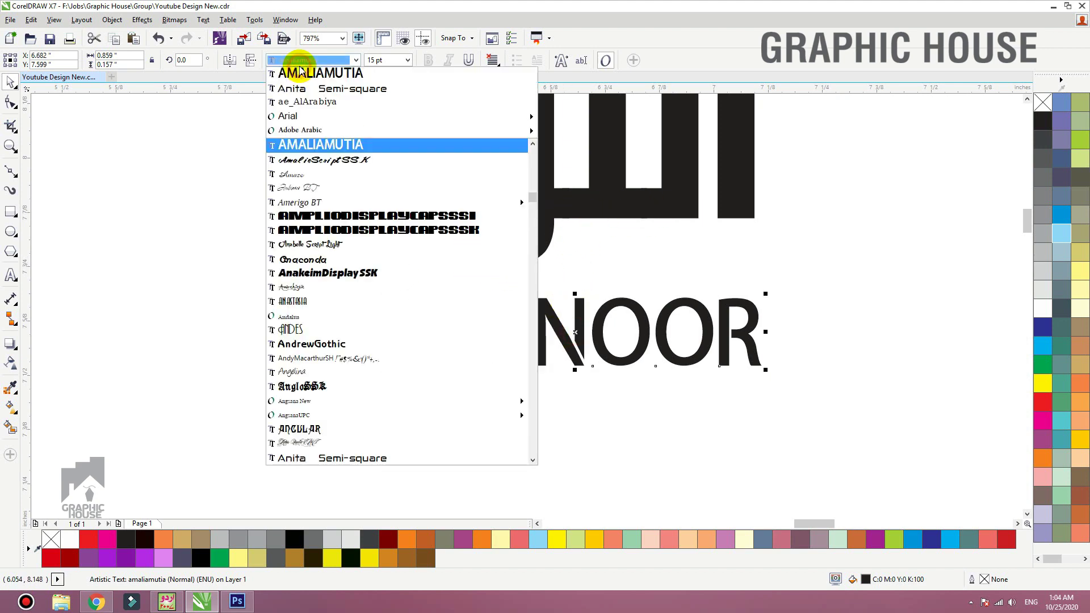
scroll(318, 227, "up", 2)
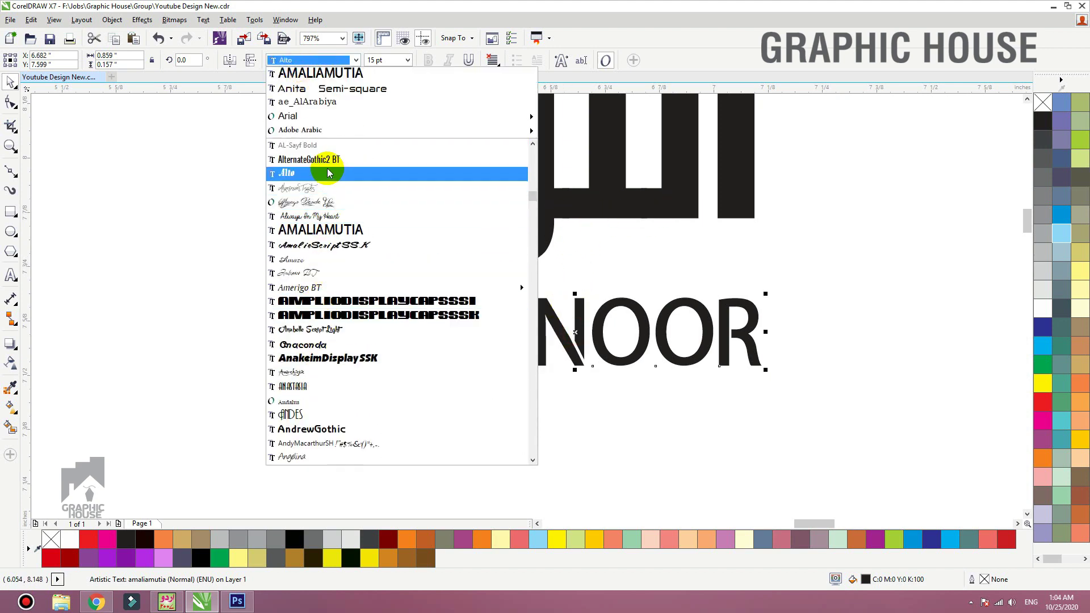
scroll(348, 272, "down", 7)
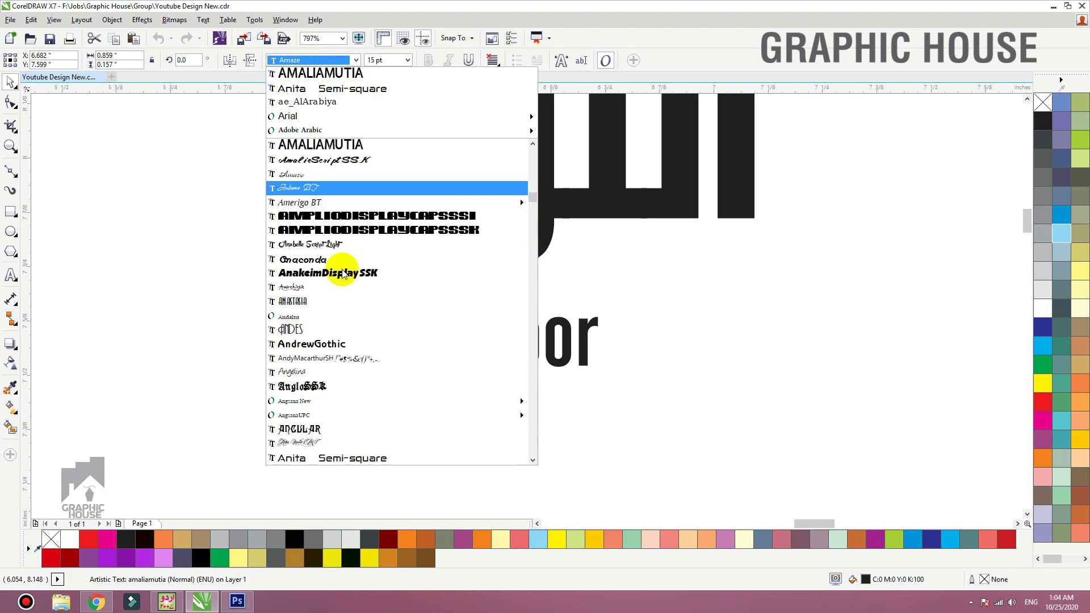
left_click(355, 244)
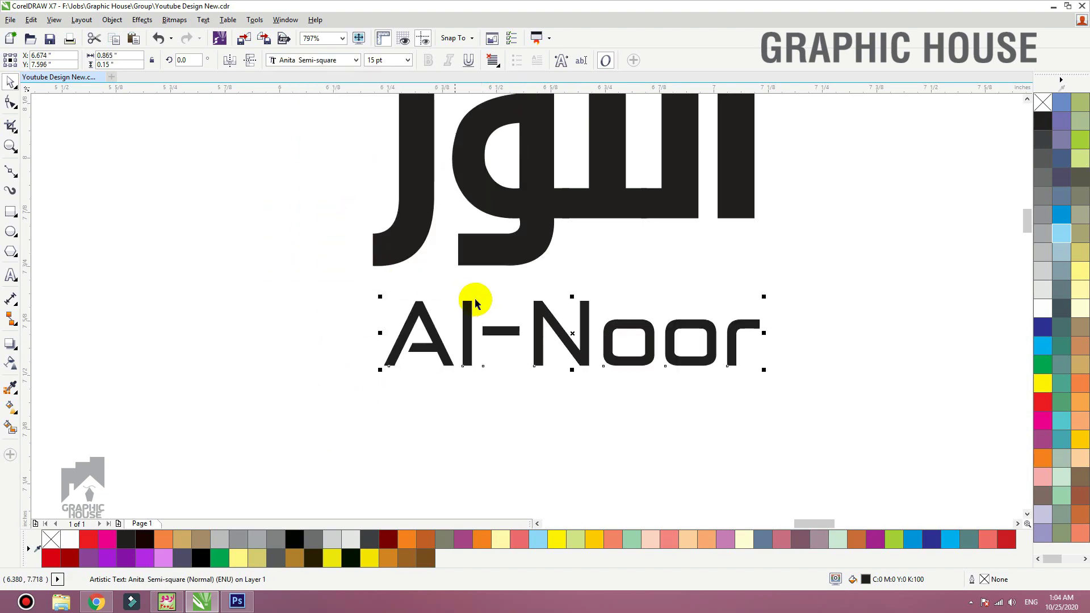
- Shift the Arabic brand text slightly to refine its placement above the "Al-Noor" text
scroll(393, 338, "down", 2)
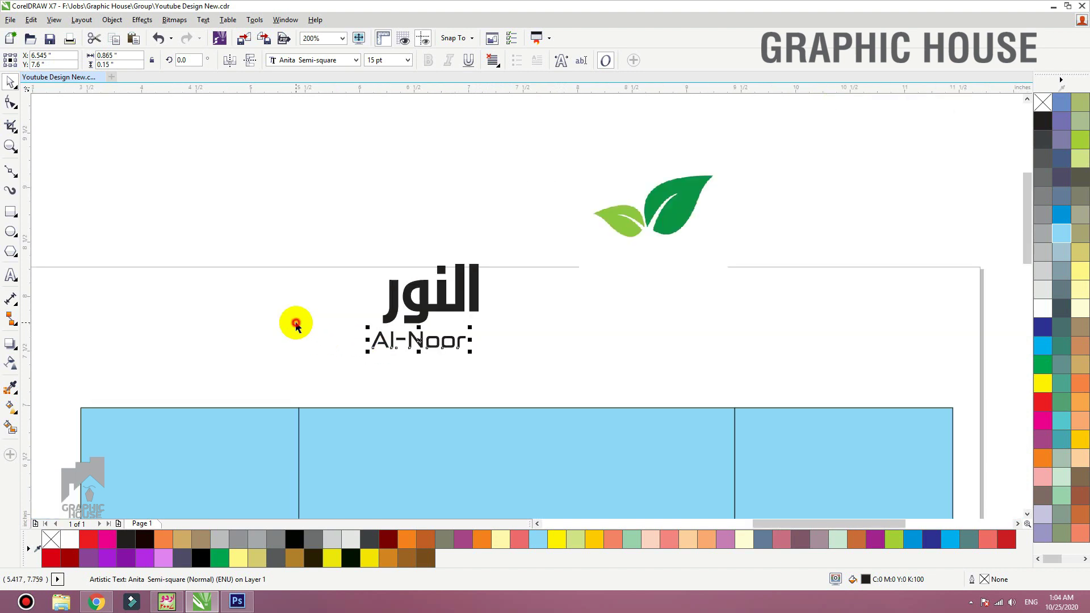
key("F2")
left_click_drag(299, 239, 597, 364)
left_click(479, 340)
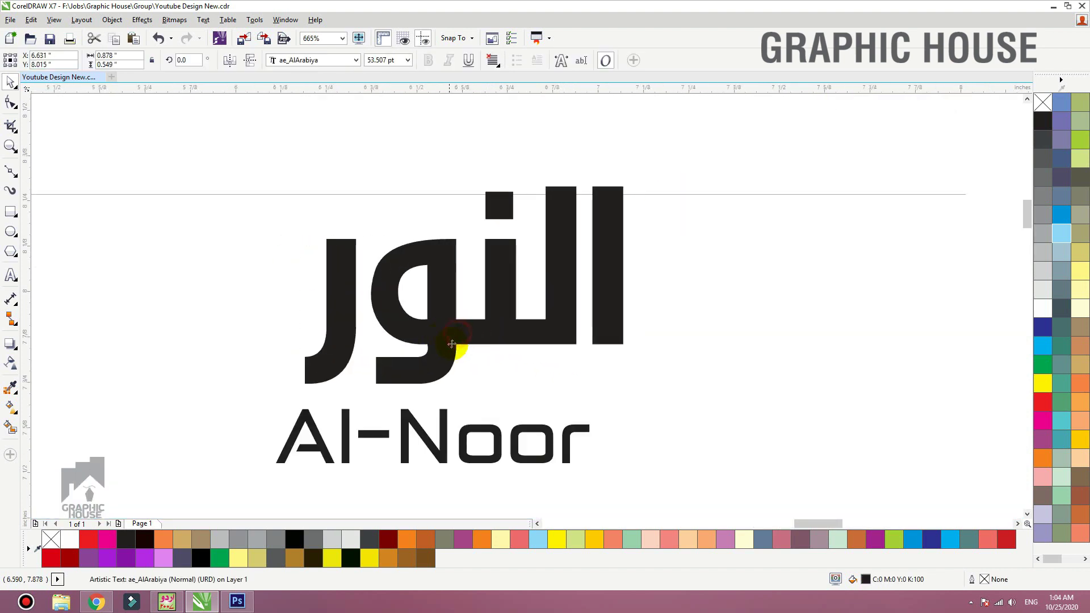
- Draw a rectangle about 1.64 × 0.90 inches to the left of the brand text
scroll(474, 352, "down", 3)
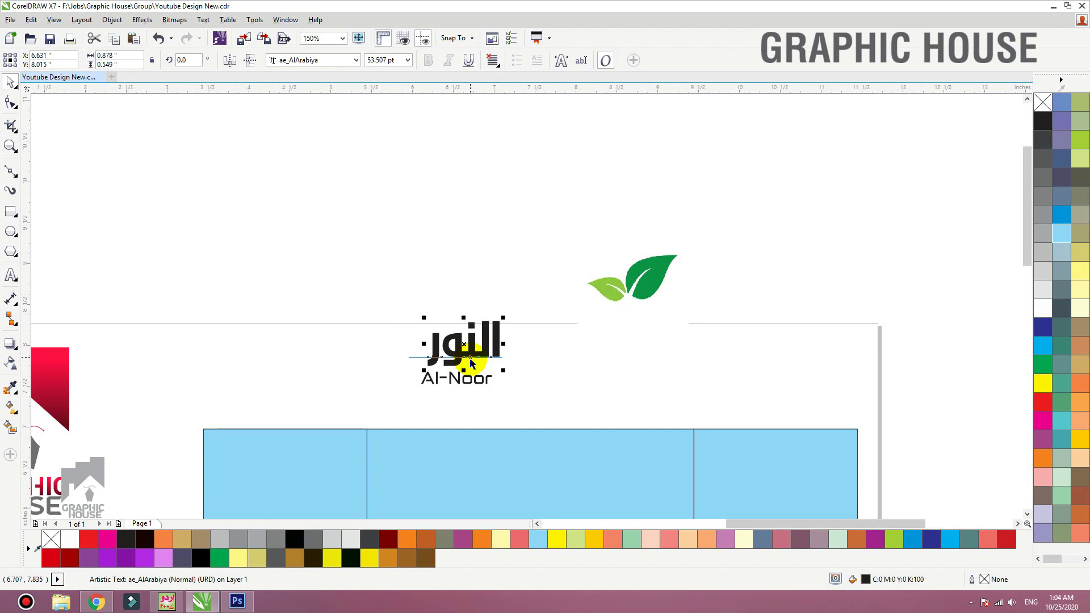
left_click_drag(590, 299, 281, 395)
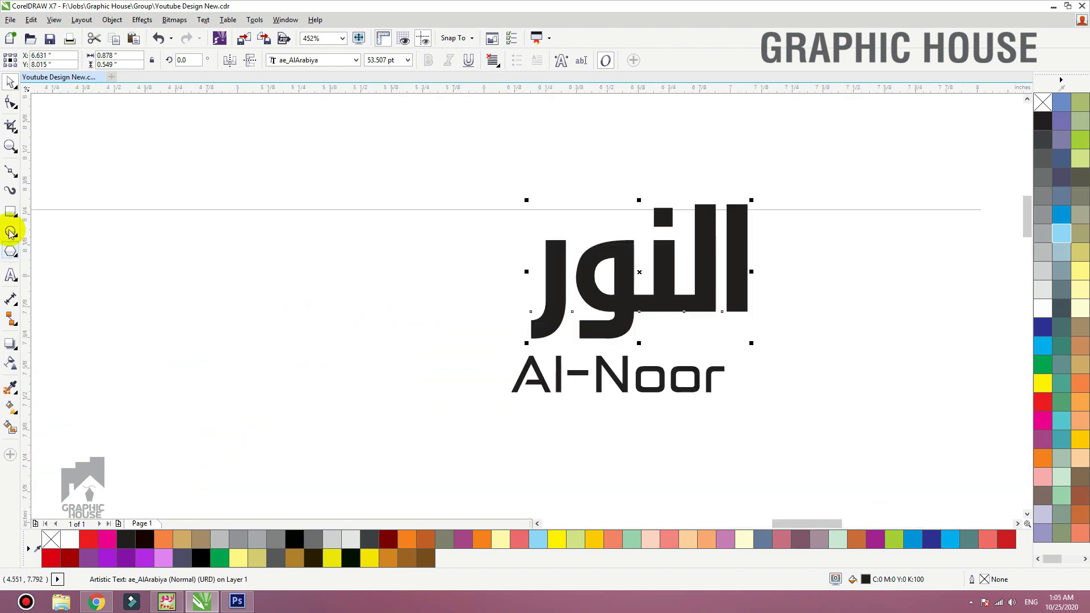
left_click(12, 213)
left_click_drag(87, 203, 491, 424)
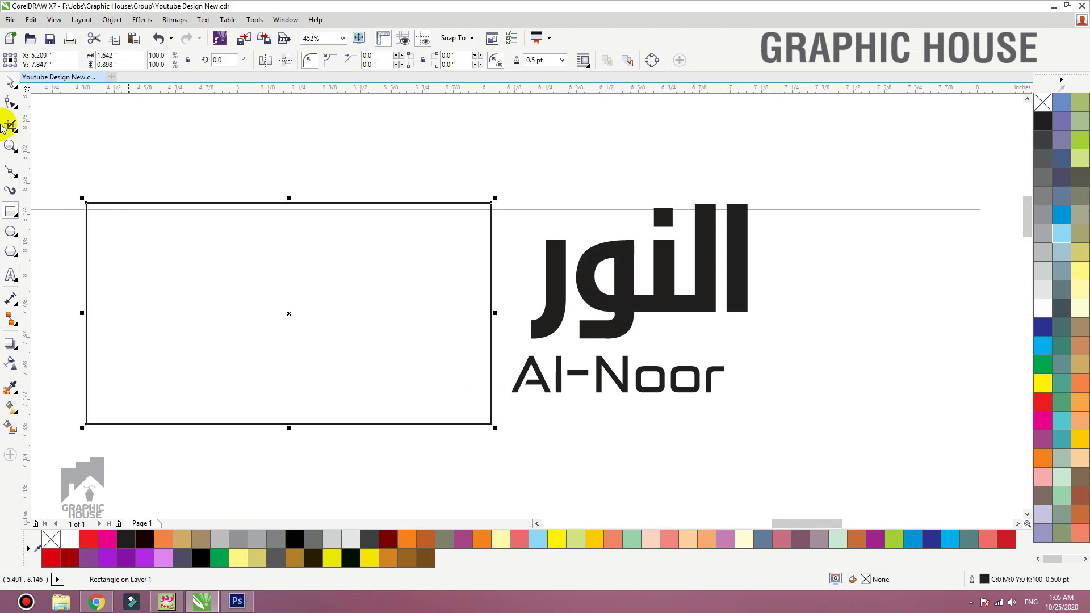
- Round all four corners of the rectangle to about 0.071 inches
left_click(11, 102)
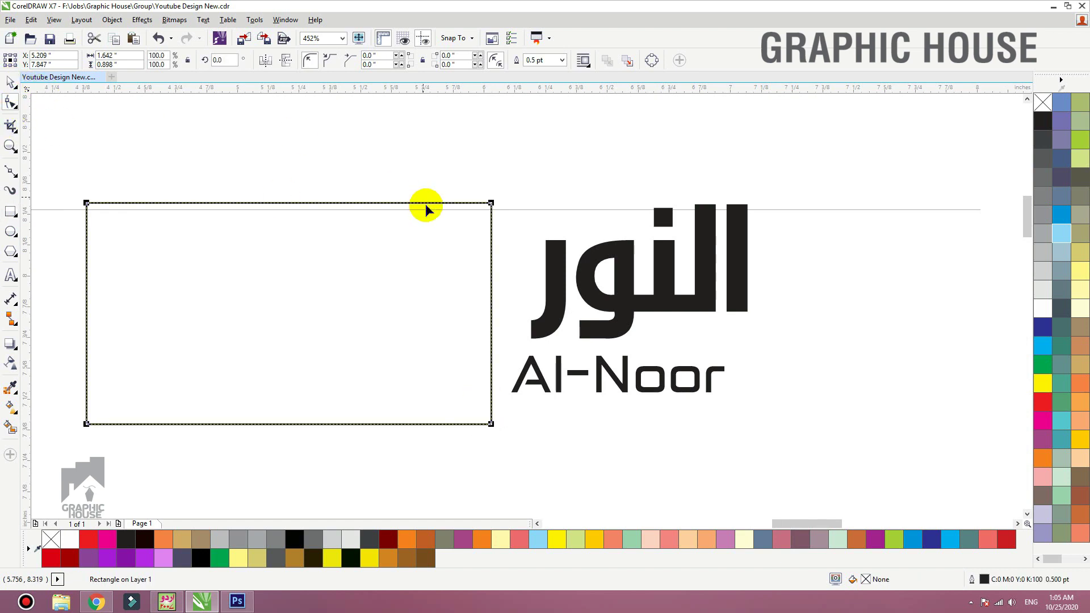
left_click_drag(491, 203, 474, 208)
key("space")
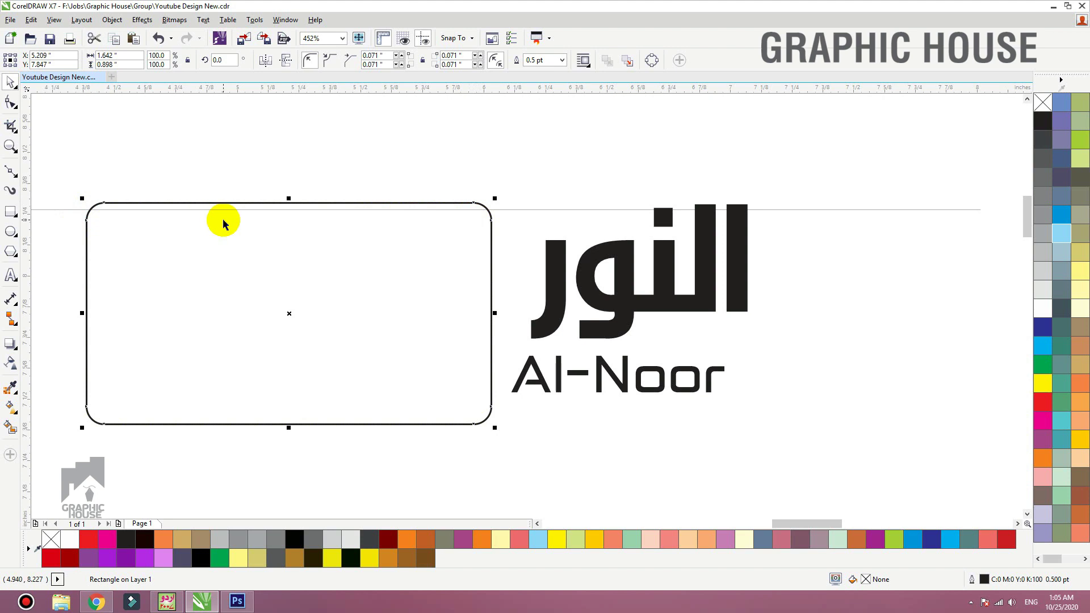
- Convert the rounded rectangle to curves and bow its top edge upward into a shallow arc
key("ctrl+q")
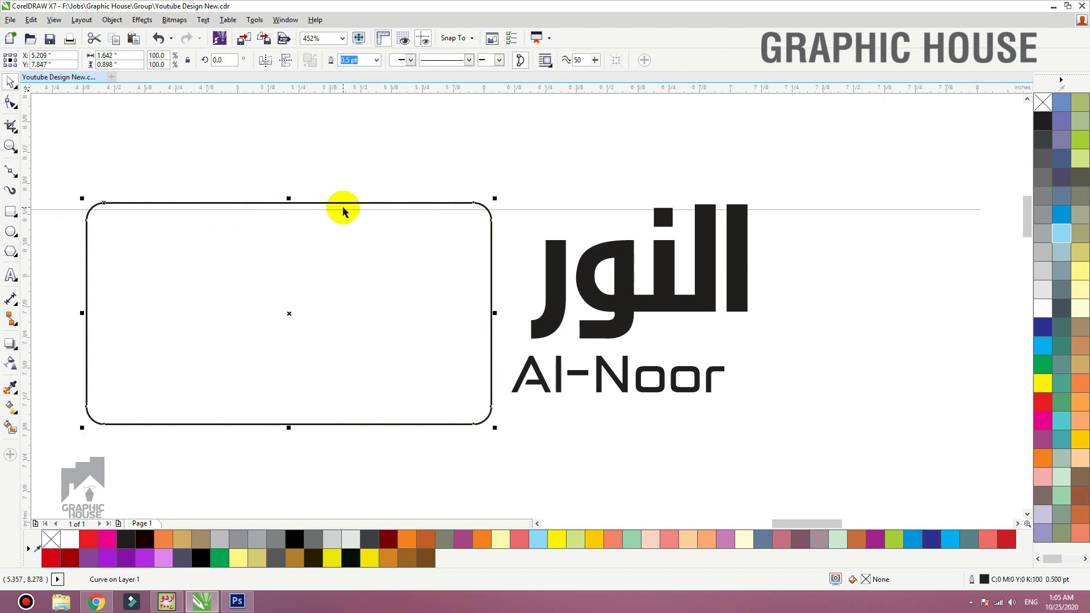
key("F10")
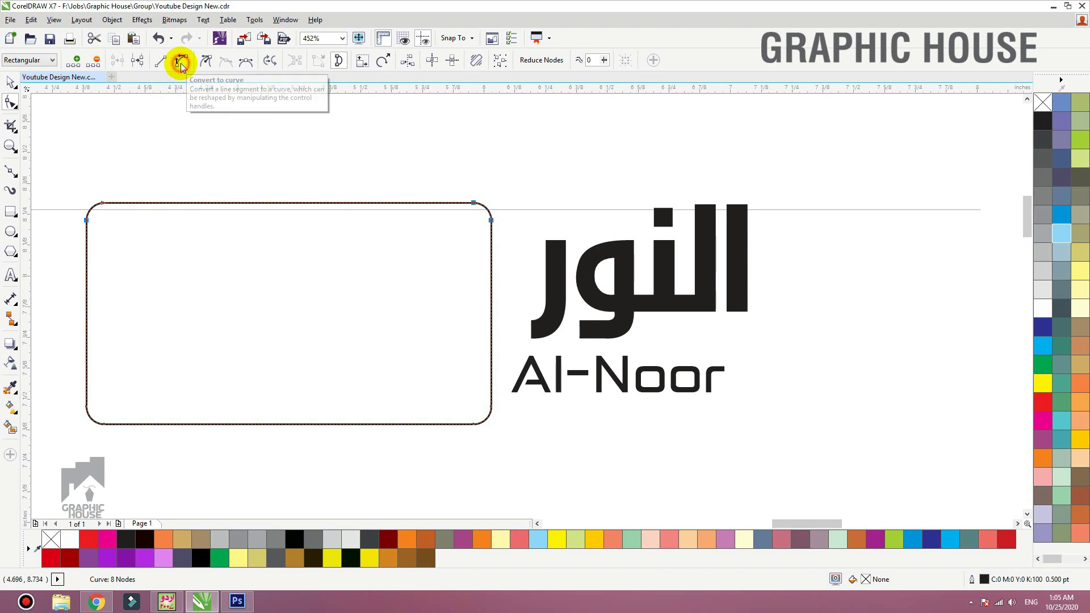
mouse_move(285, 202)
left_mouse_down()
mouse_move(284, 162)
mouse_move(285, 183)
left_mouse_up()
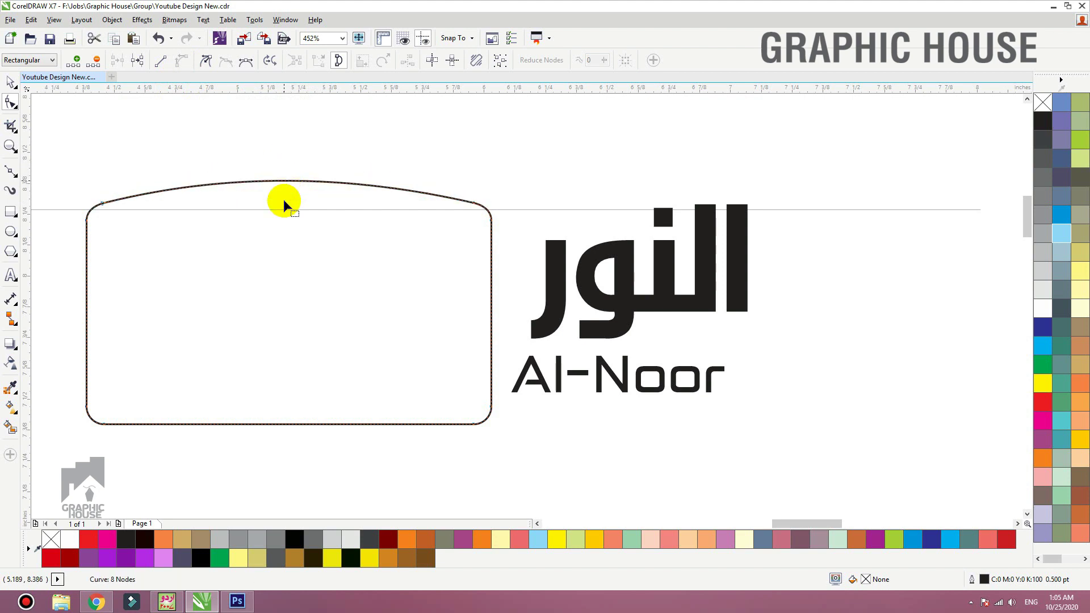
- Bow the bottom edge of the rounded shape downward into a shallow arc
left_click_drag(287, 425, 286, 442)
key("ctrl+z")
scroll(455, 232, "down", 2)
key("F2")
left_click_drag(636, 151, 151, 461)
left_click_drag(138, 309, 692, 402)
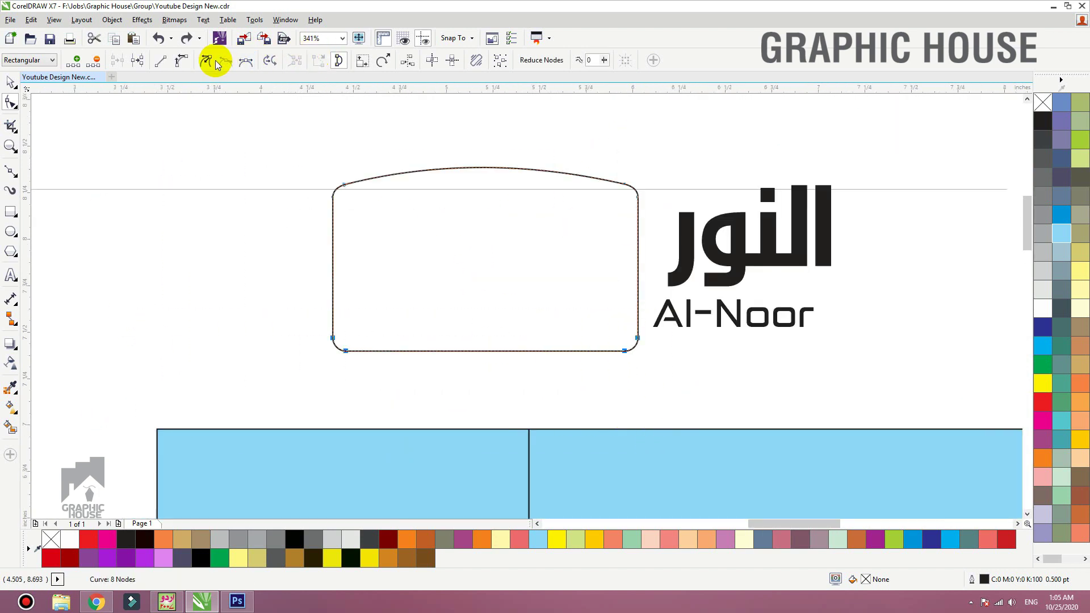
left_click(199, 288)
left_click_drag(479, 352, 487, 376)
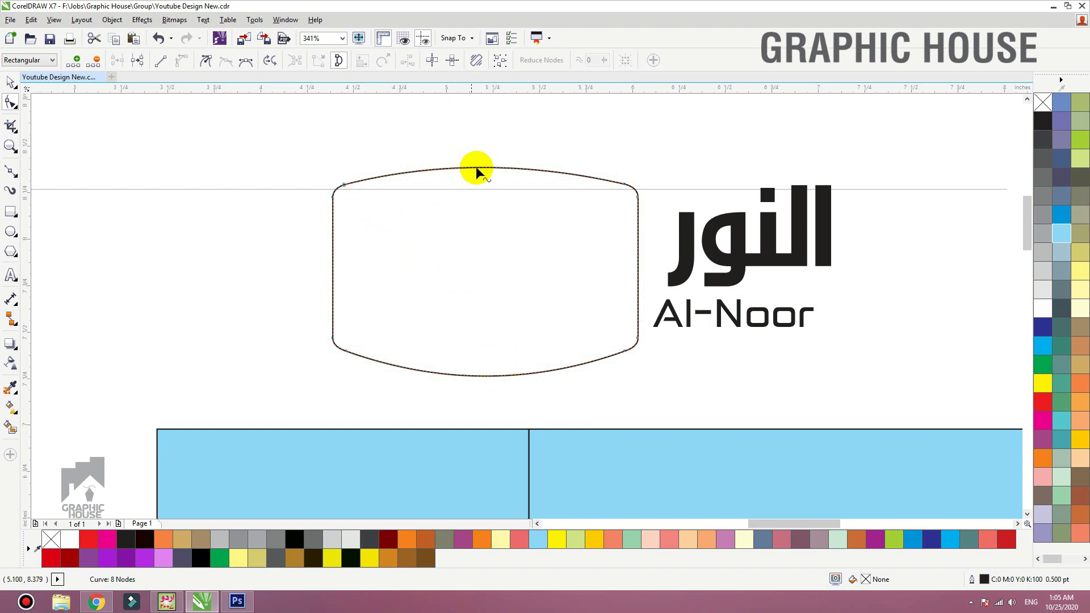
- Trim off the shape's lower half with a centred rectangle about 2.36 × 0.58 inches and delete the rectangle
left_click(11, 210)
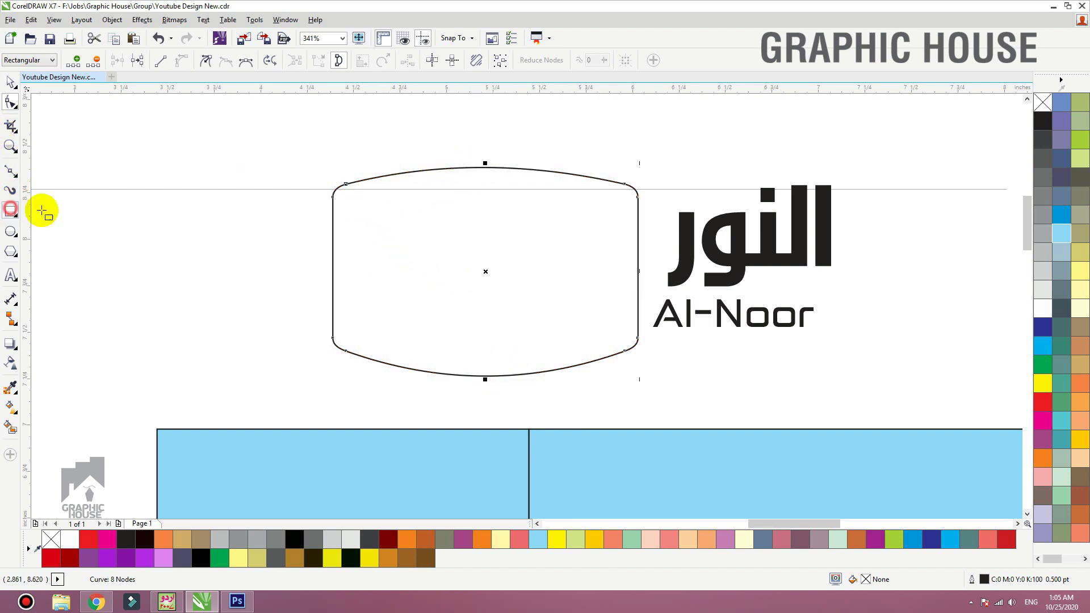
left_click_drag(248, 378, 687, 271)
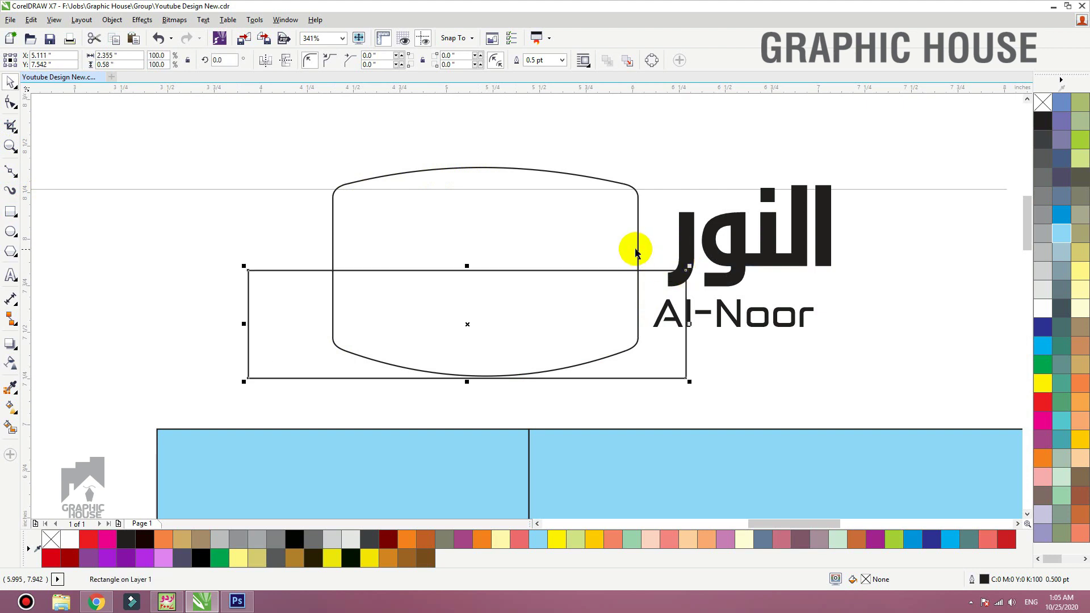
left_click(638, 247, "shift")
key("c")
left_click(353, 64)
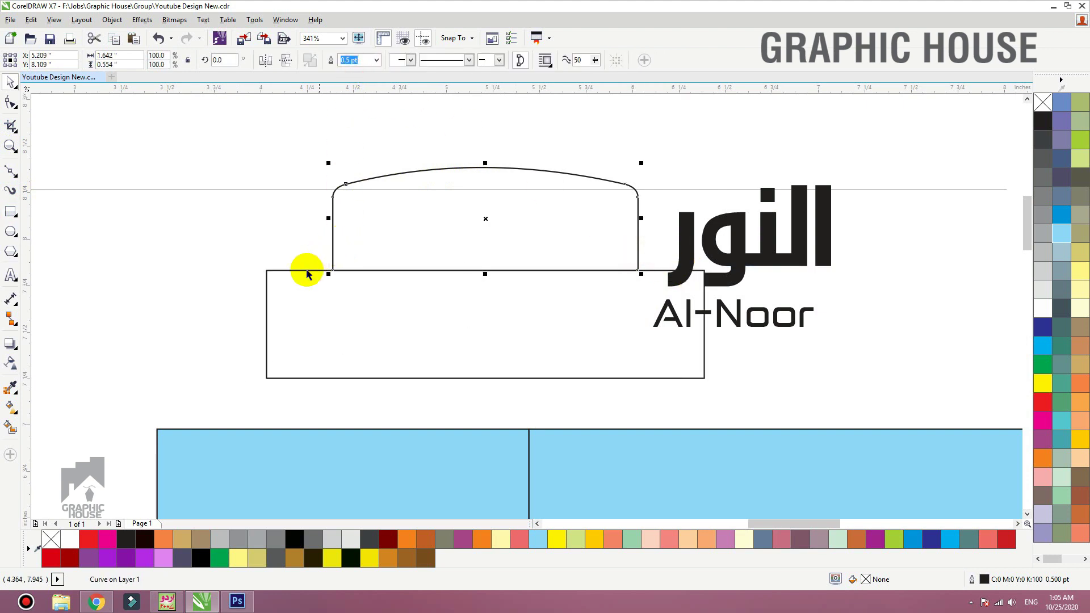
left_click(307, 270)
key("Delete")
- Mirror a copy of the arched top half downward and nudge it up until it overlaps the original
left_click(492, 167)
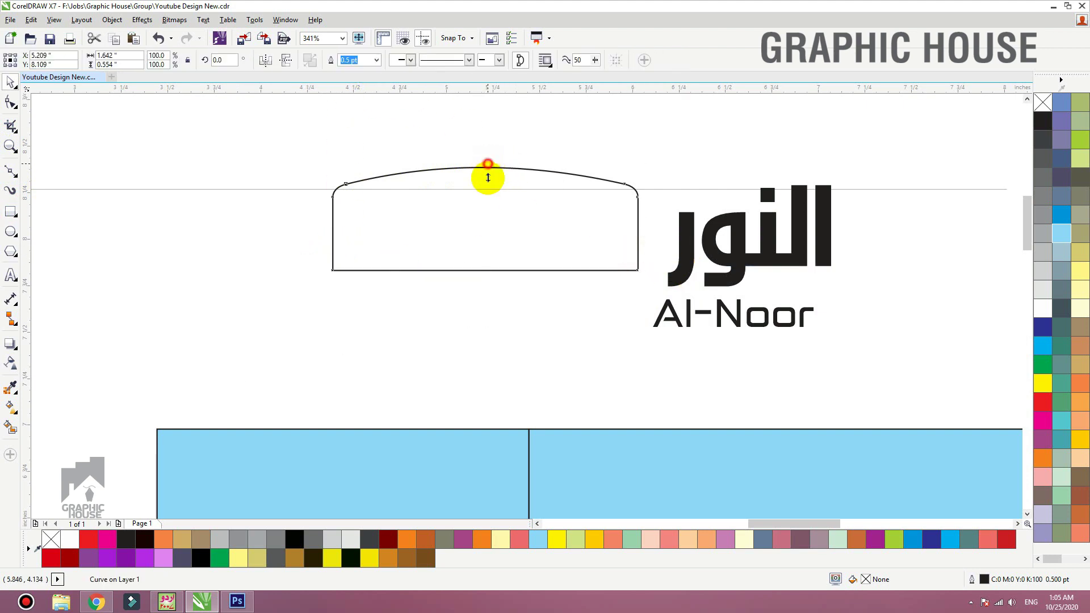
left_click_drag(487, 163, 488, 289)
right_click(487, 288)
key("Up")
key("Up")
key("Up")
key("Up")
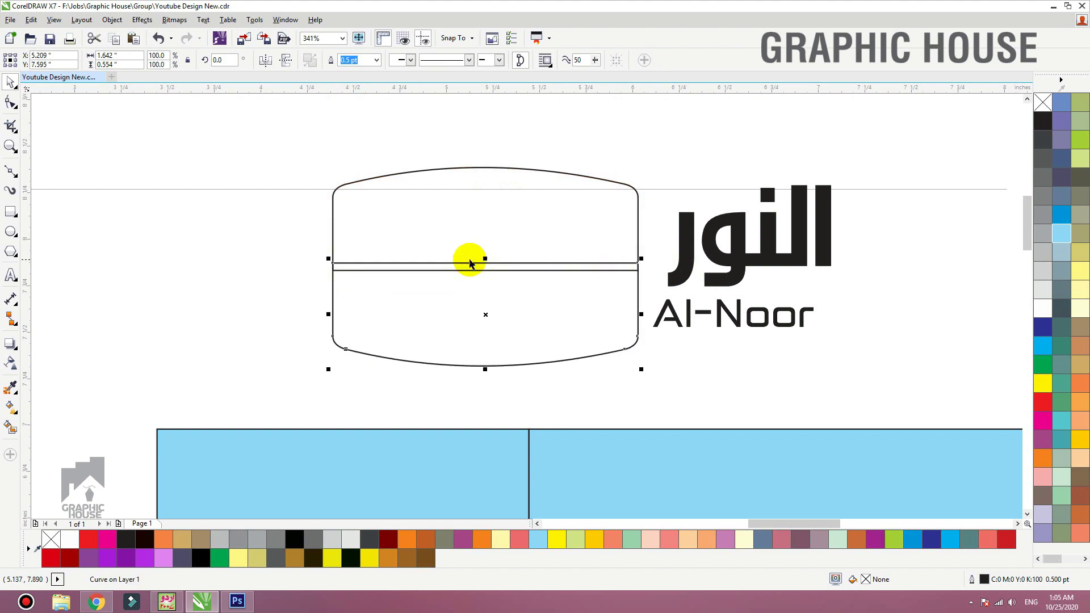
key("Up")
key("Up")
key("Up")
key("Up")
key("Up")
key("Up")
key("Up")
key("Up")
key("Up")
key("Up")
key("Up")
- Weld the two overlapping halves into one shape and give it a green fill with no outline
left_click_drag(306, 124, 651, 371)
left_click(332, 62)
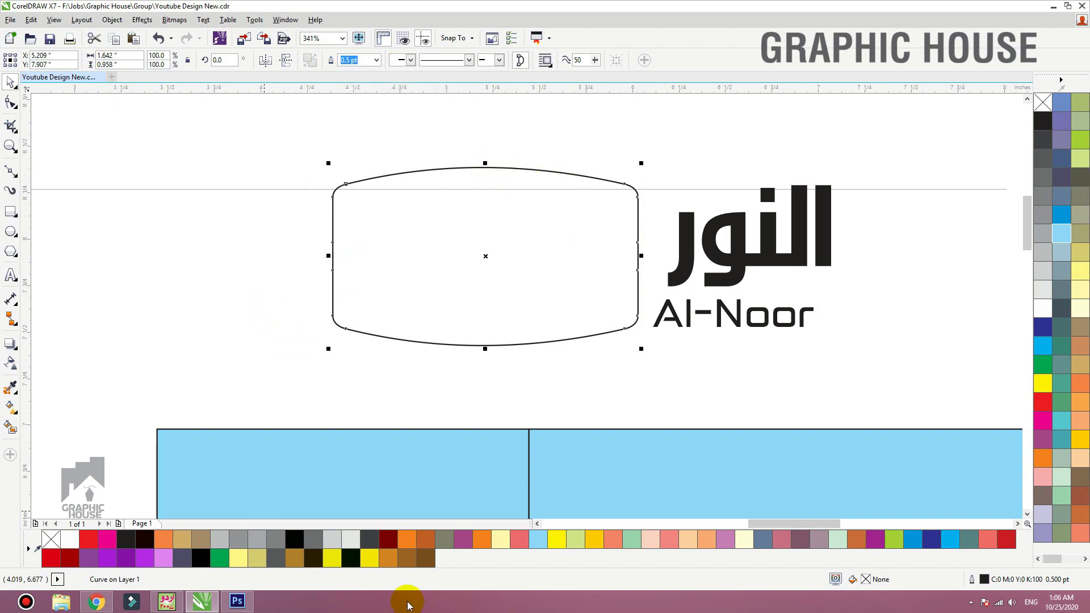
left_click(227, 564)
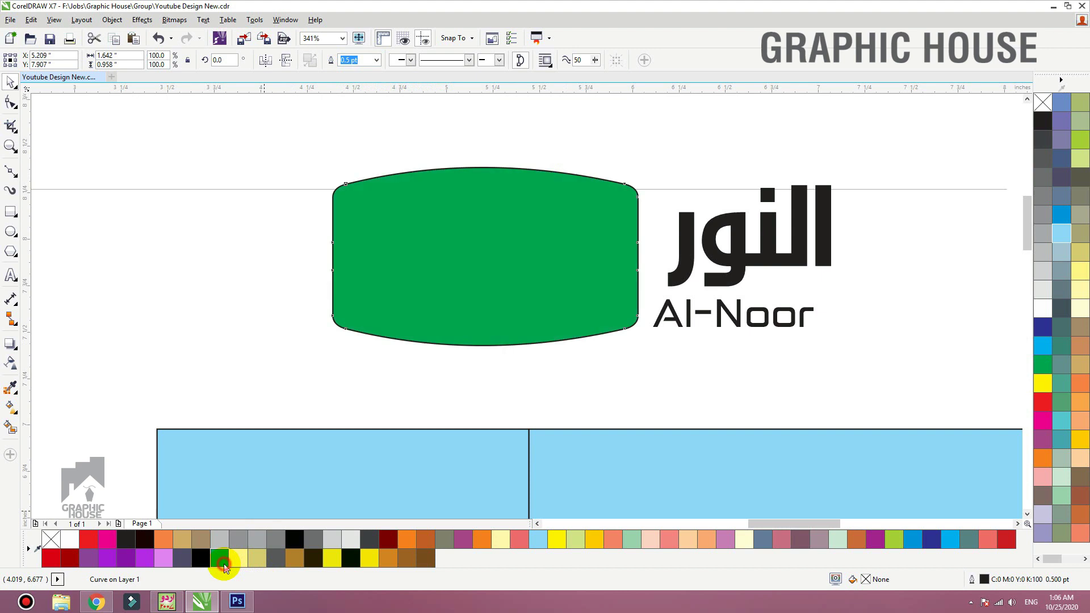
right_click(1042, 102)
- Change the shape's fill to dark green C100 M10 Y100 K60 and add that colour to the palette
double_click(866, 580)
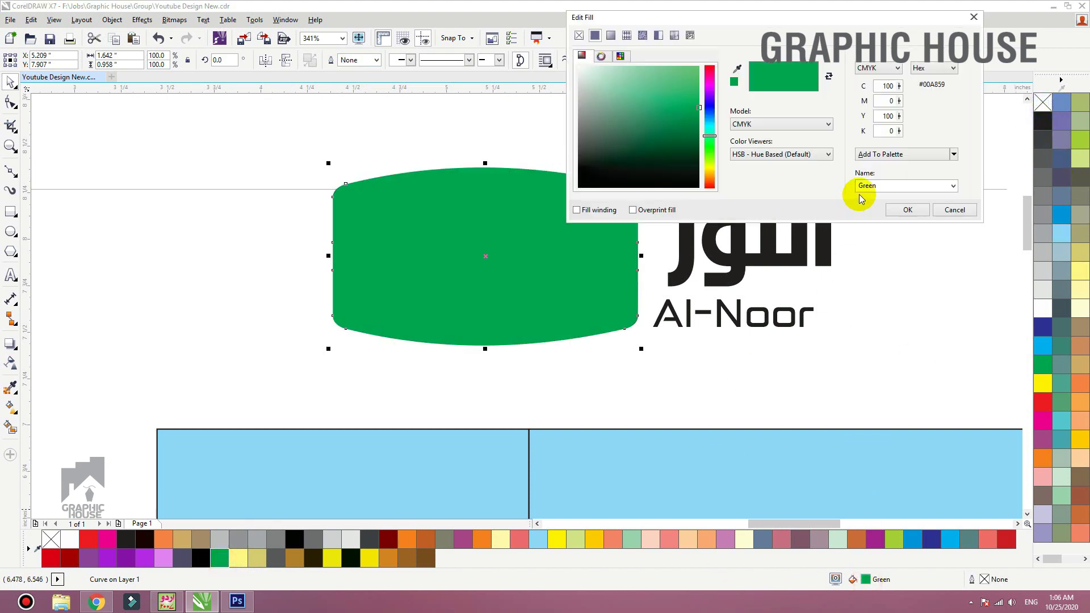
double_click(888, 131)
type("60")
key("shift+Tab")
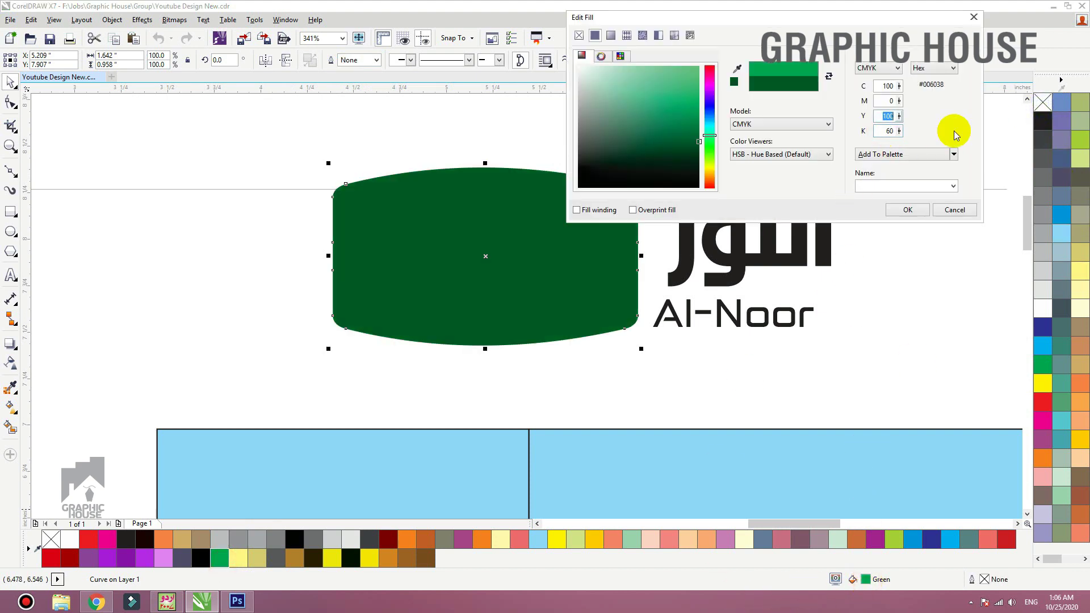
key("shift+Tab")
type("10")
key("Tab")
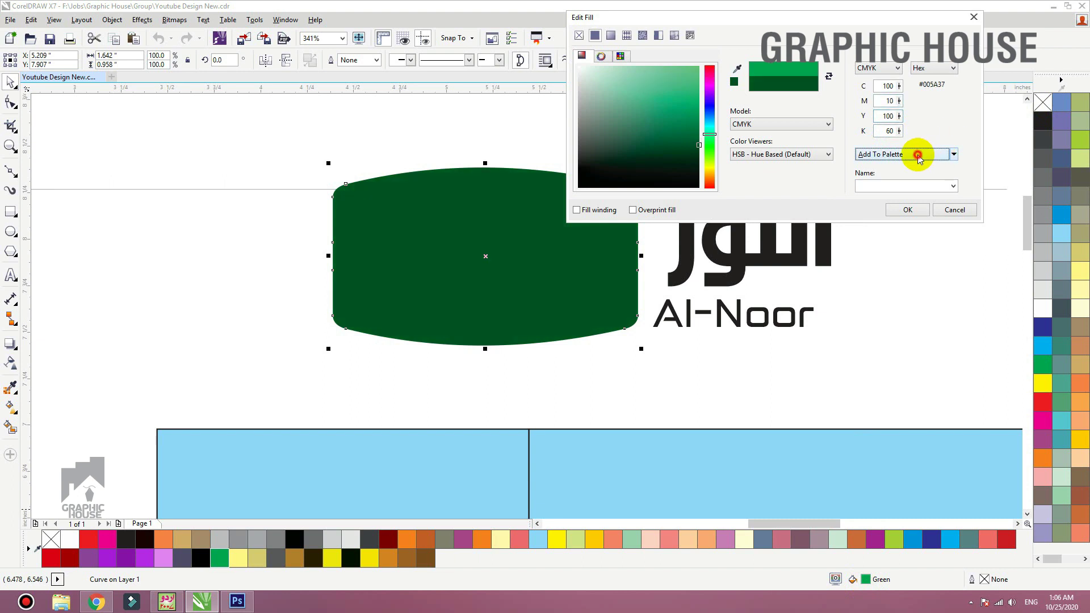
left_click(918, 155)
left_click(907, 208)
- Give the badge an elliptical fountain fill from a light green centre to dark green edges
left_click_drag(494, 335, 500, 190)
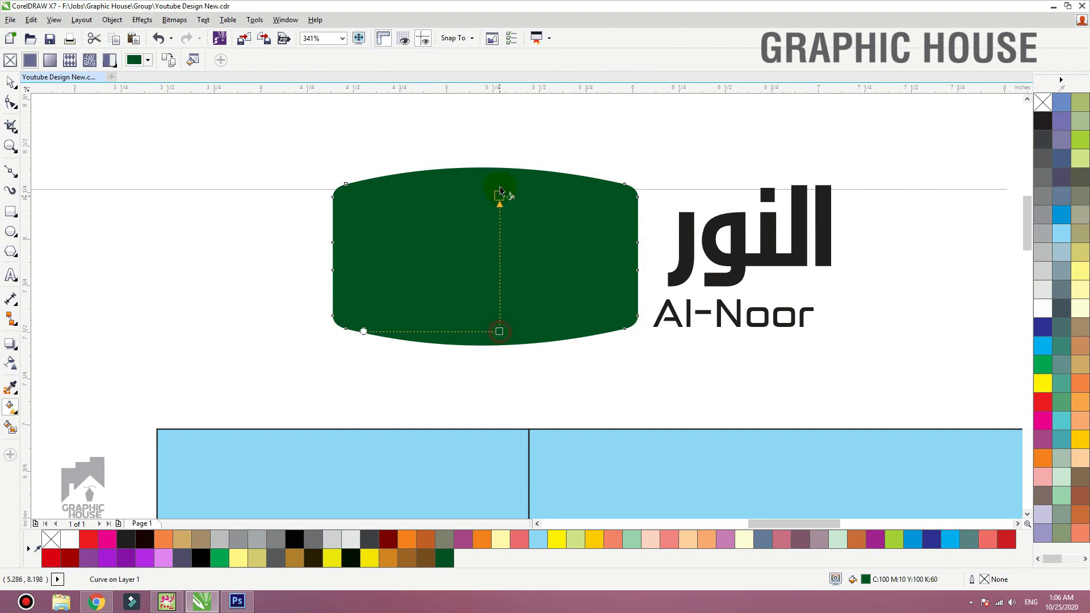
left_click(208, 61)
left_click(208, 61)
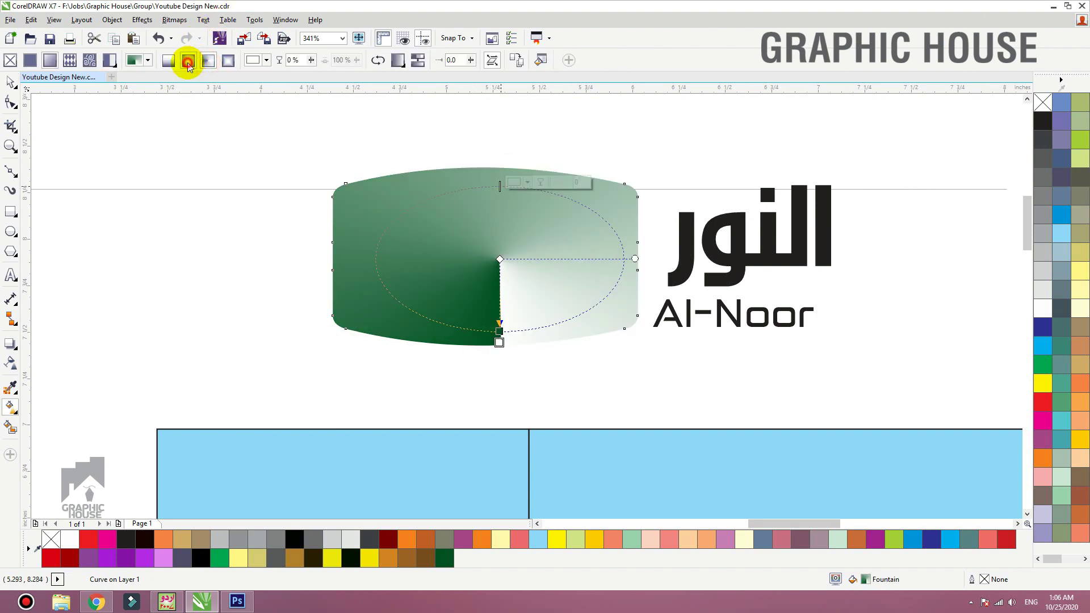
left_click(188, 61)
left_click(500, 258)
left_click(1083, 152)
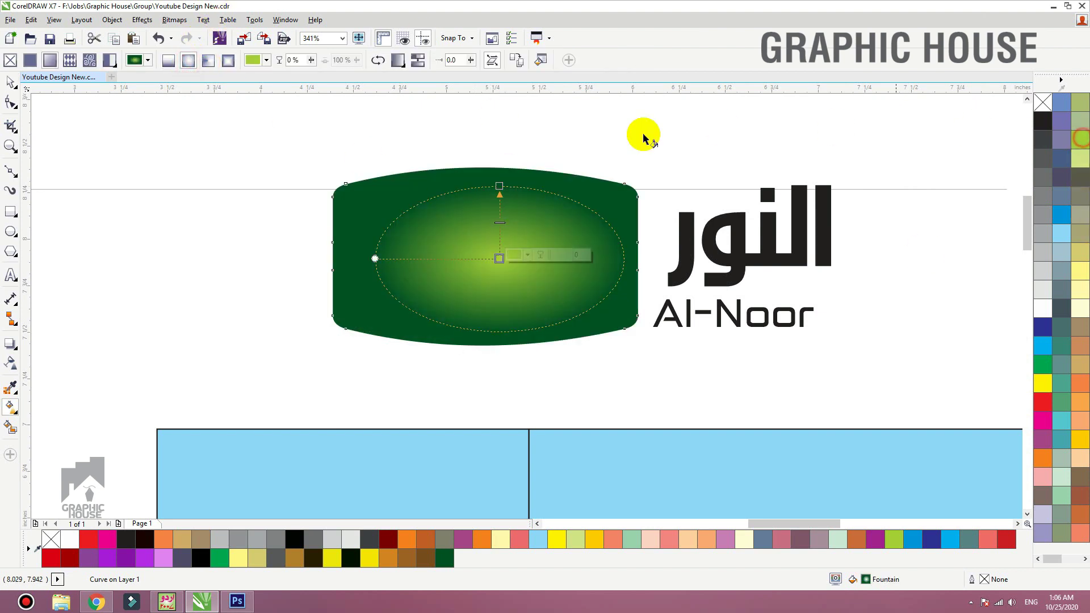
- Tilt and enlarge the badge's elliptical gradient and shift its light green centre upward
left_click_drag(500, 186, 468, 191)
left_click_drag(501, 259, 499, 239)
left_click_drag(467, 188, 463, 164)
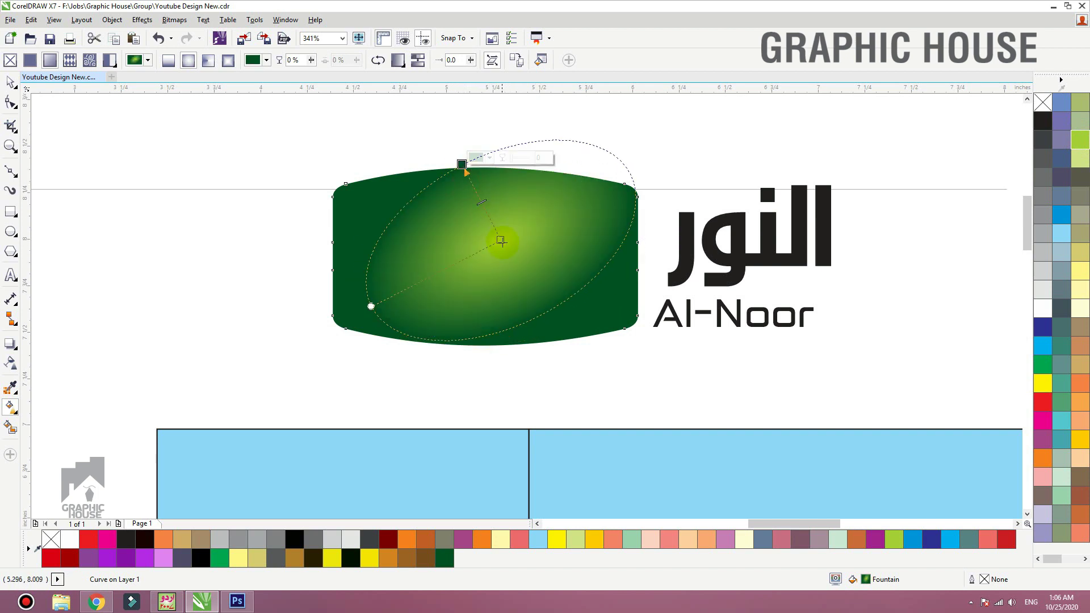
left_click_drag(501, 240, 505, 228)
key("space")
- Move the Arabic and Al-Noor texts together onto the green badge and fill them white
left_click(736, 262)
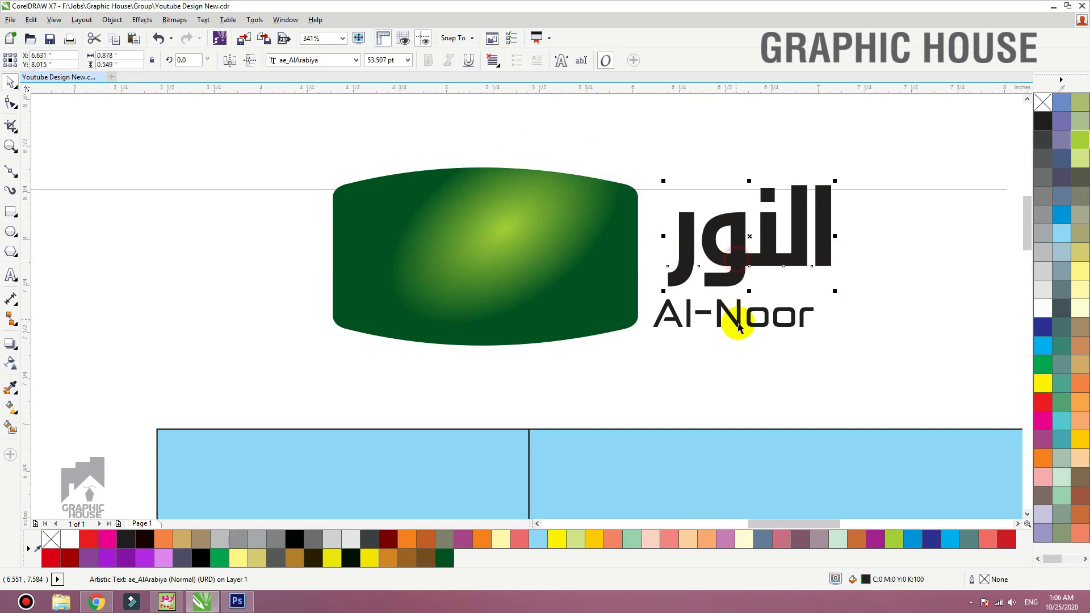
left_click(736, 321, "shift")
left_click_drag(738, 324, 509, 323)
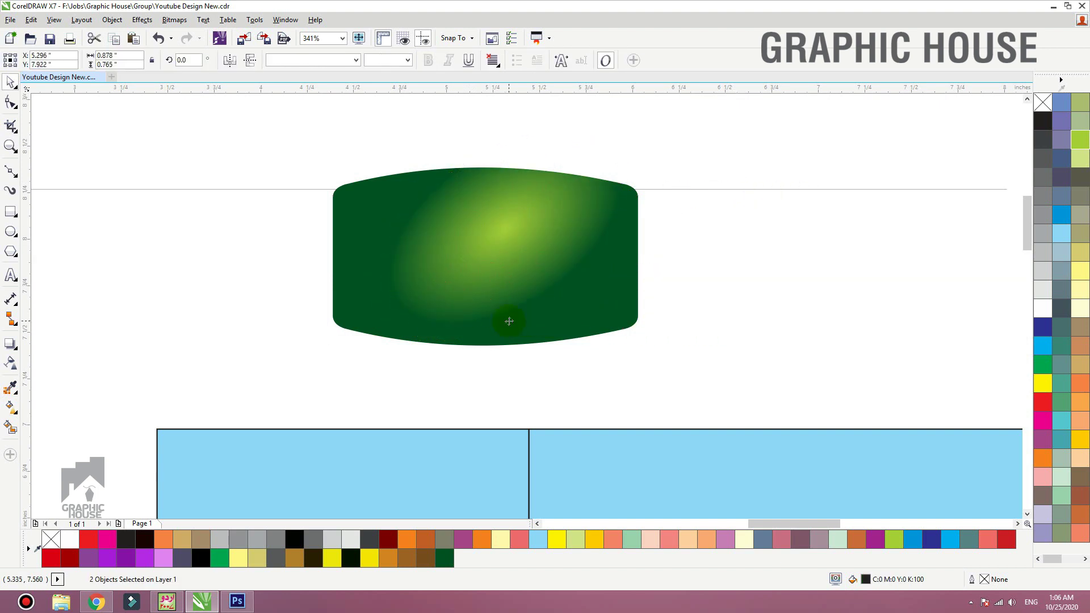
left_click(1042, 308)
- Centre the Arabic word on the badge and align the Al-Noor text beneath it
left_click(694, 291)
left_click_drag(542, 264, 499, 263)
key("ctrl+z")
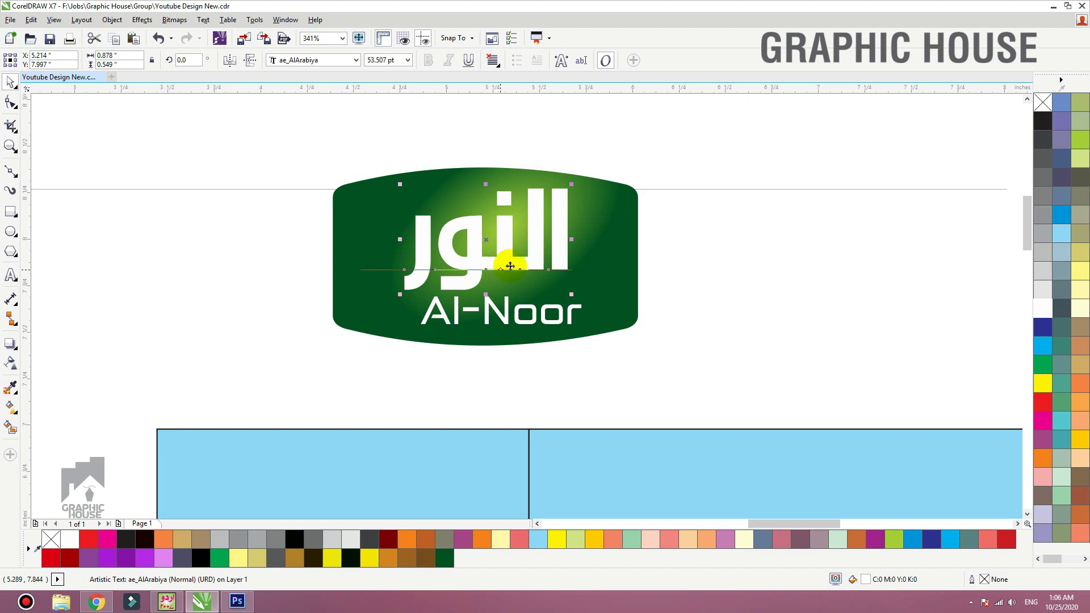
left_click_drag(502, 327, 492, 325)
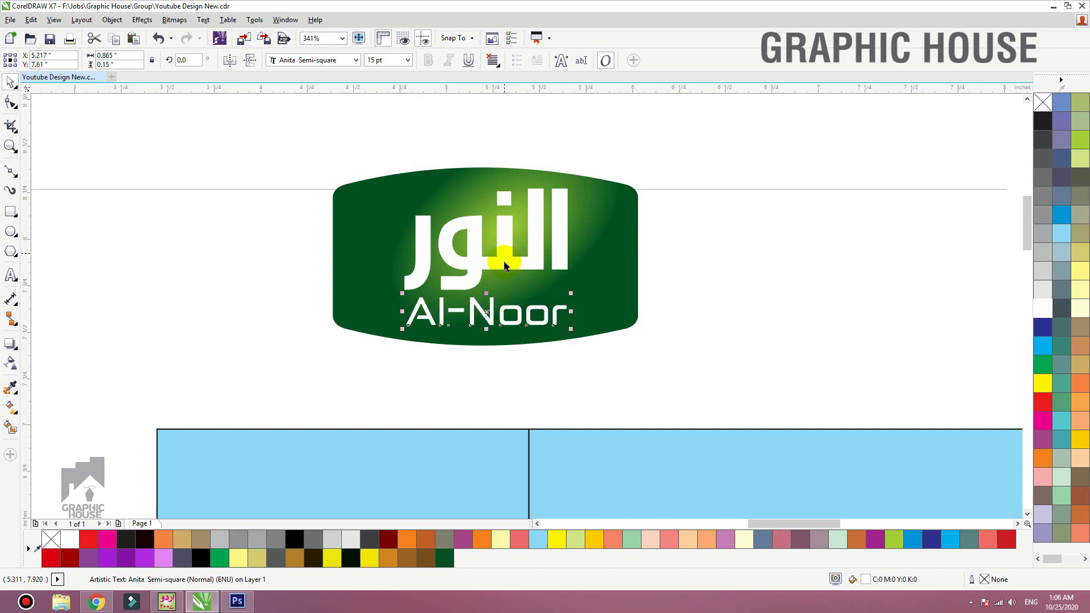
left_click_drag(505, 265, 488, 188)
key("ctrl+z")
- Convert the Arabic word to curves and move its nodes to lengthen the connecting strokes between the letters
key("ctrl+q")
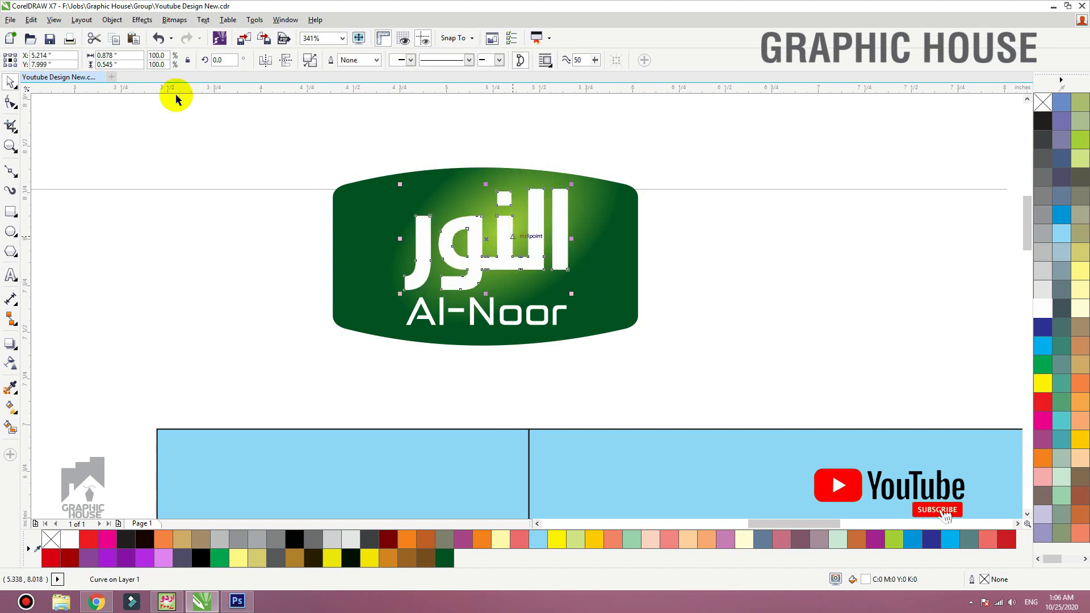
left_click(10, 102)
left_click_drag(275, 138, 759, 384)
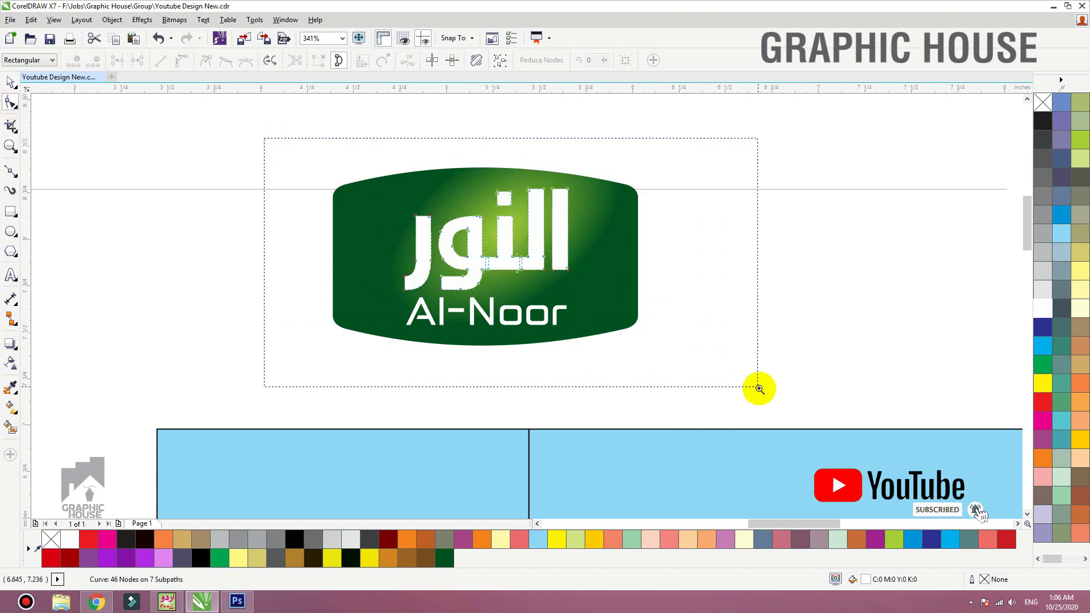
left_click_drag(679, 133, 616, 322)
left_click_drag(747, 154, 569, 309)
key("space")
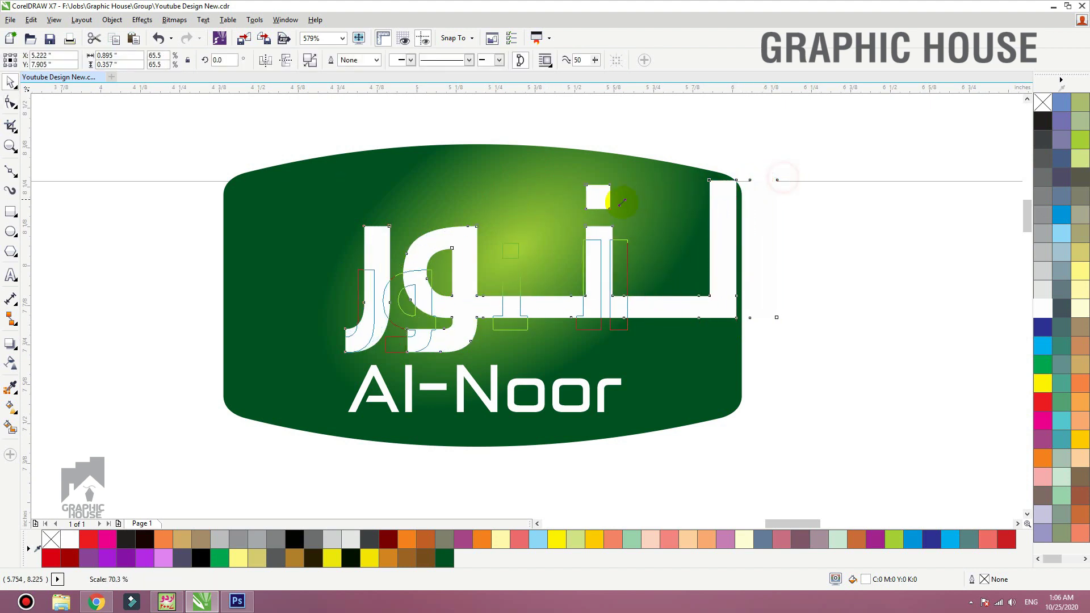
- Scale the Arabic word down to about 0.777 × 0.31 inches and bring the Al-Noor text up closer to it
left_click_drag(782, 178, 594, 250)
left_click_drag(549, 325, 563, 307)
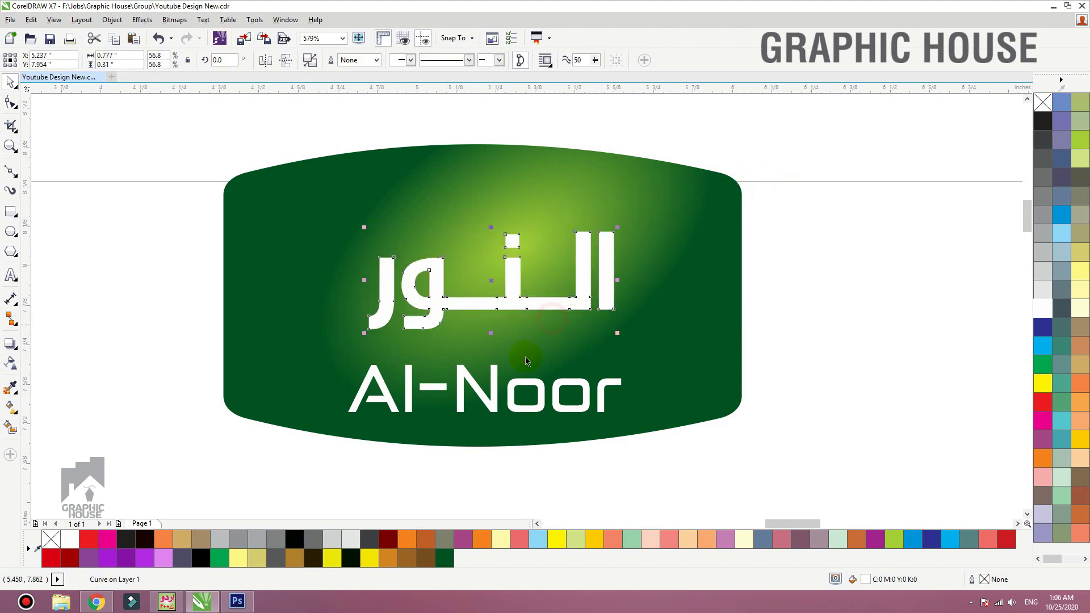
left_click_drag(499, 387, 503, 364)
- Centre the Arabic word and the Al-Noor text horizontally on the badge and nudge them up slightly
left_click(511, 309, "shift")
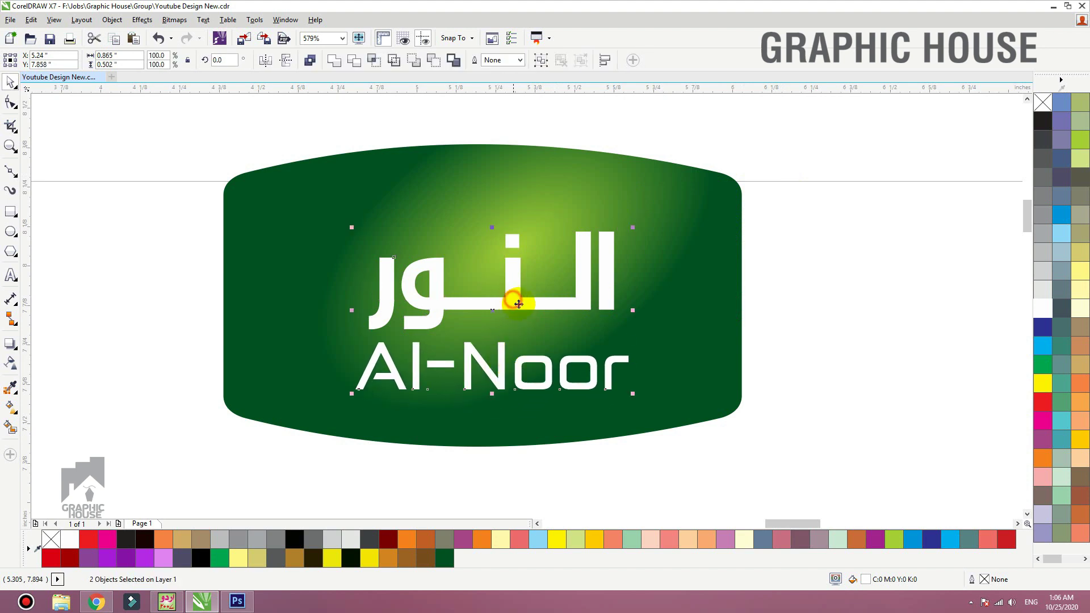
left_click_drag(520, 304, 509, 304)
key("c")
key("Up")
key("Up")
left_click(848, 284)
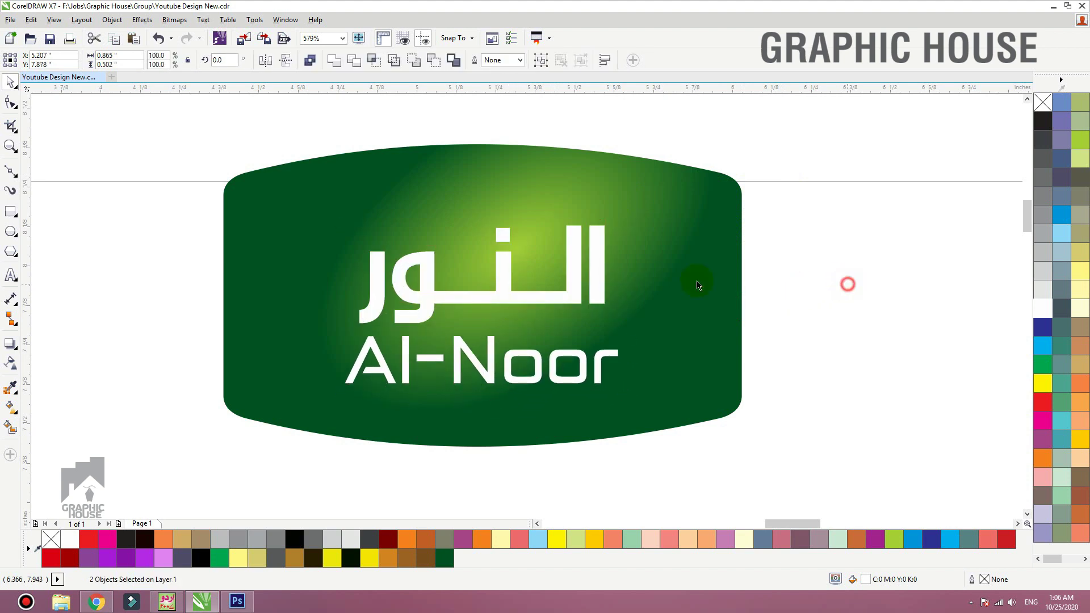
- Enlarge the Arabic word to about 0.904 × 0.36 inches and adjust the Al-Noor text's position below it
left_click(561, 300)
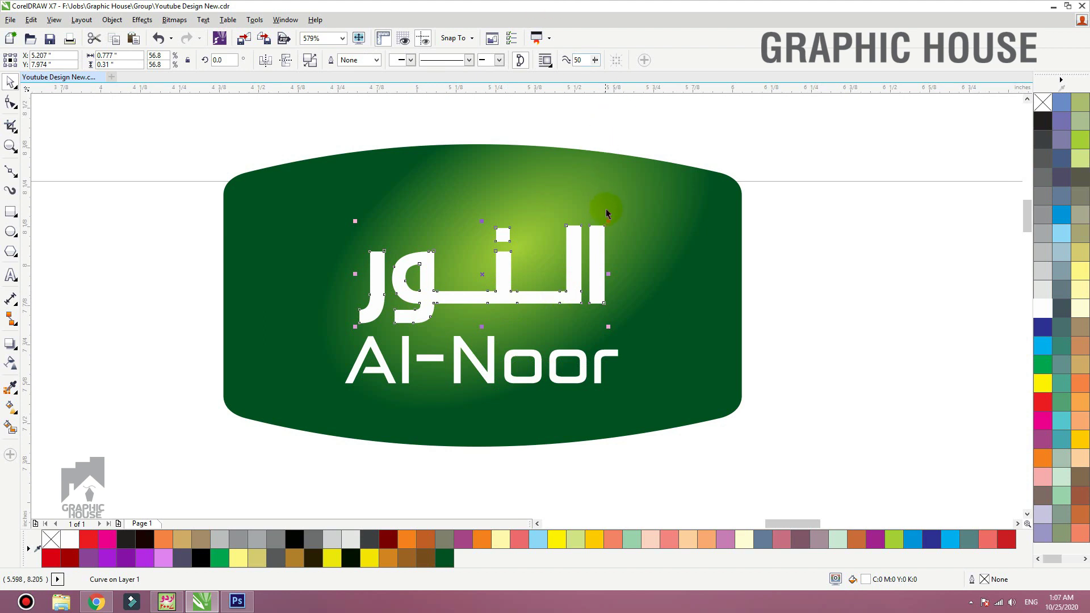
left_click_drag(611, 219, 634, 207)
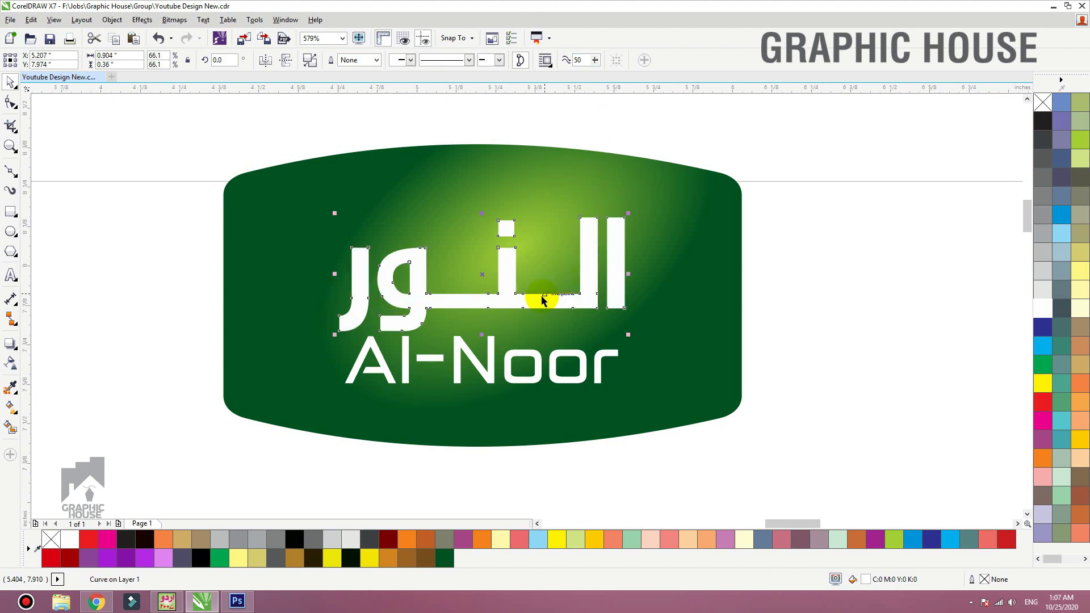
left_click_drag(543, 297, 539, 297)
left_click_drag(510, 367, 512, 373)
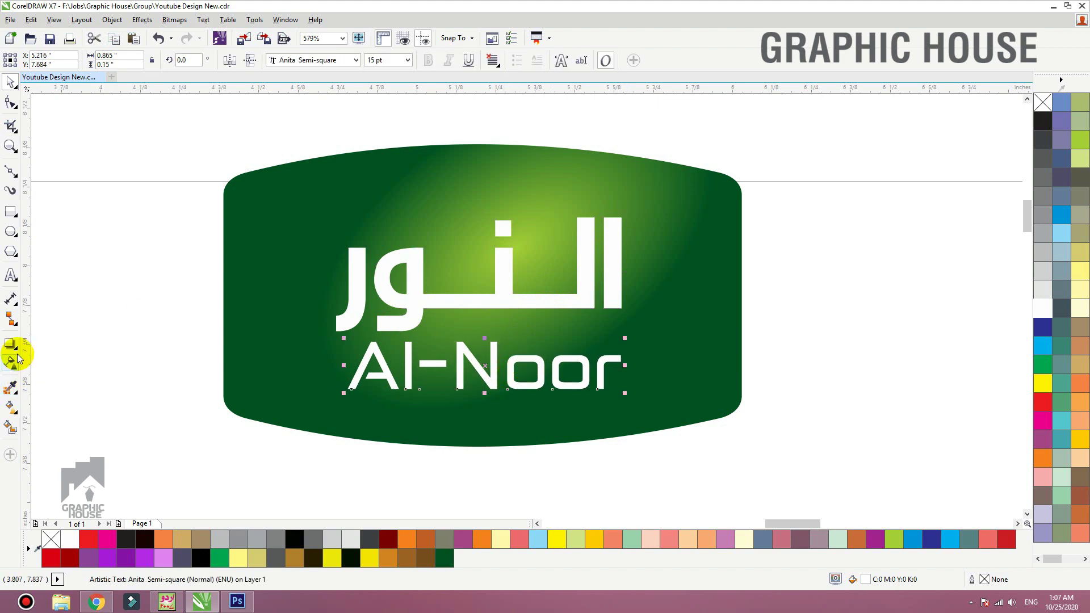
- Add a one-step outside contour with a 0.006 inch offset and rounded corners to the Al-Noor text
right_click(1043, 308)
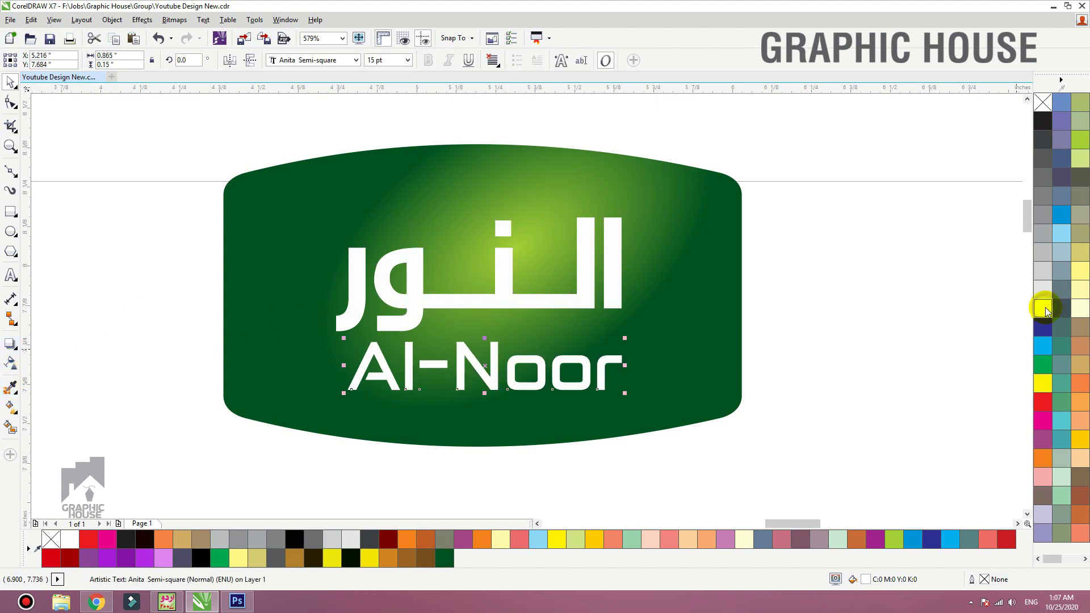
left_click(16, 348)
left_click(36, 360)
key("F2")
left_click_drag(323, 323, 686, 457)
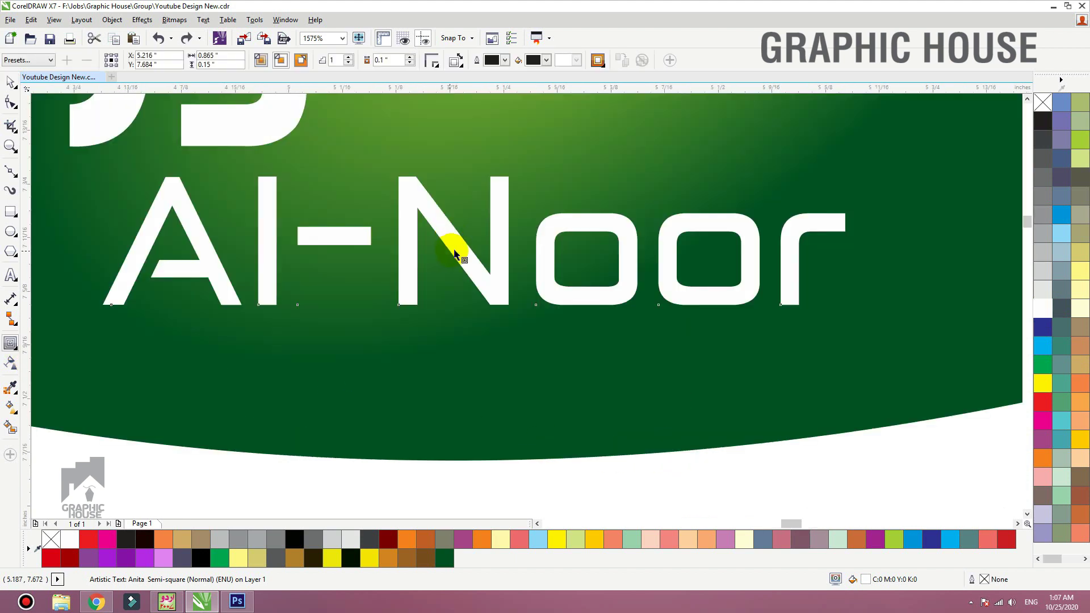
left_click_drag(444, 296, 449, 313)
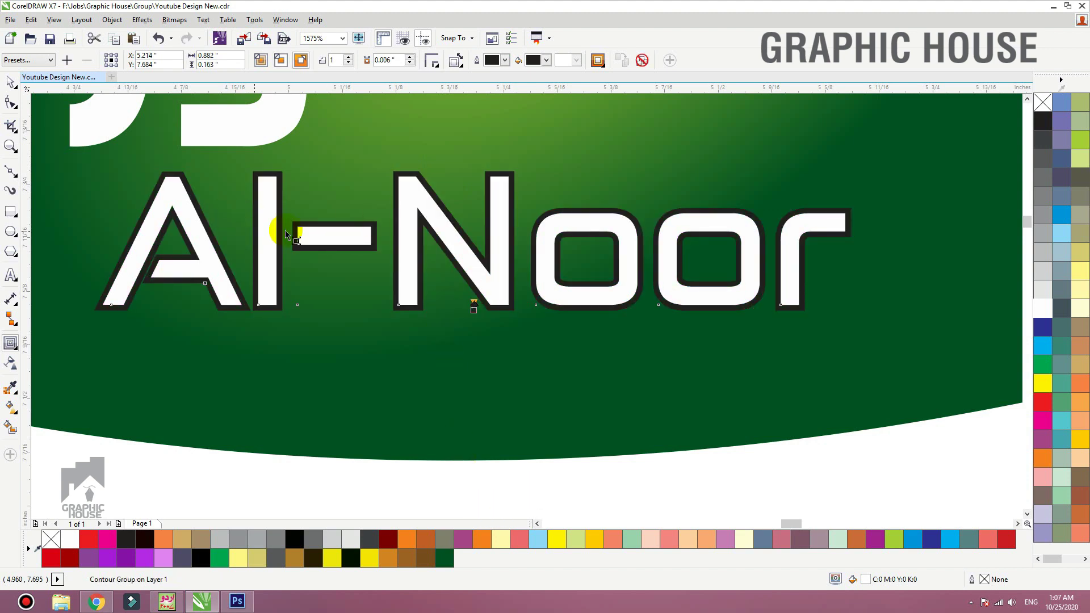
left_click(431, 60)
left_click(438, 93)
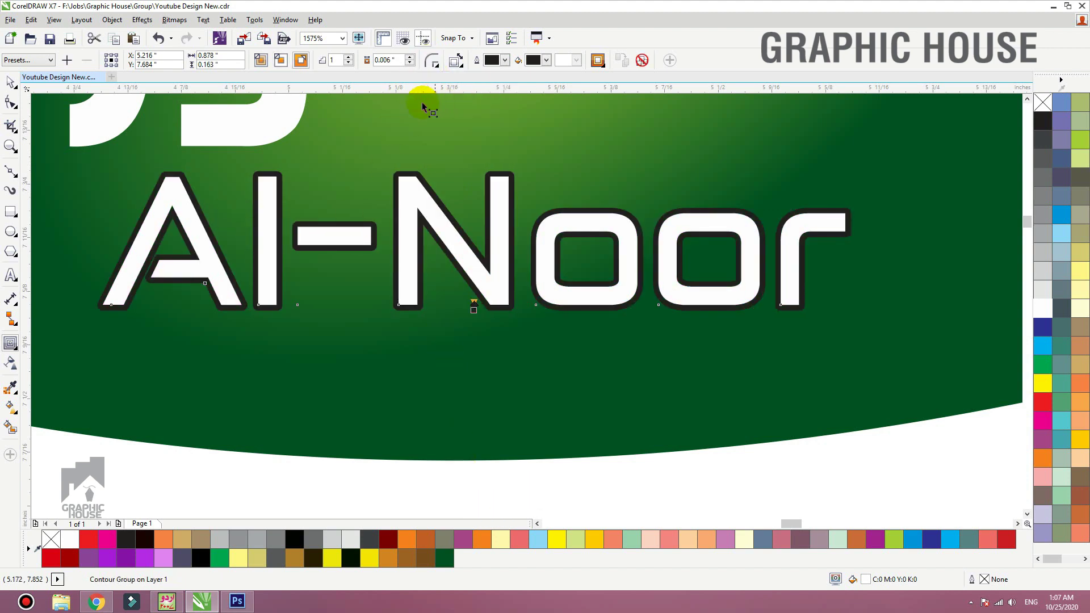
- Try breaking the contour apart from the Al-Noor text, moving the thin text down and filling the contour shape white
key("space")
scroll(420, 339, "down", 3)
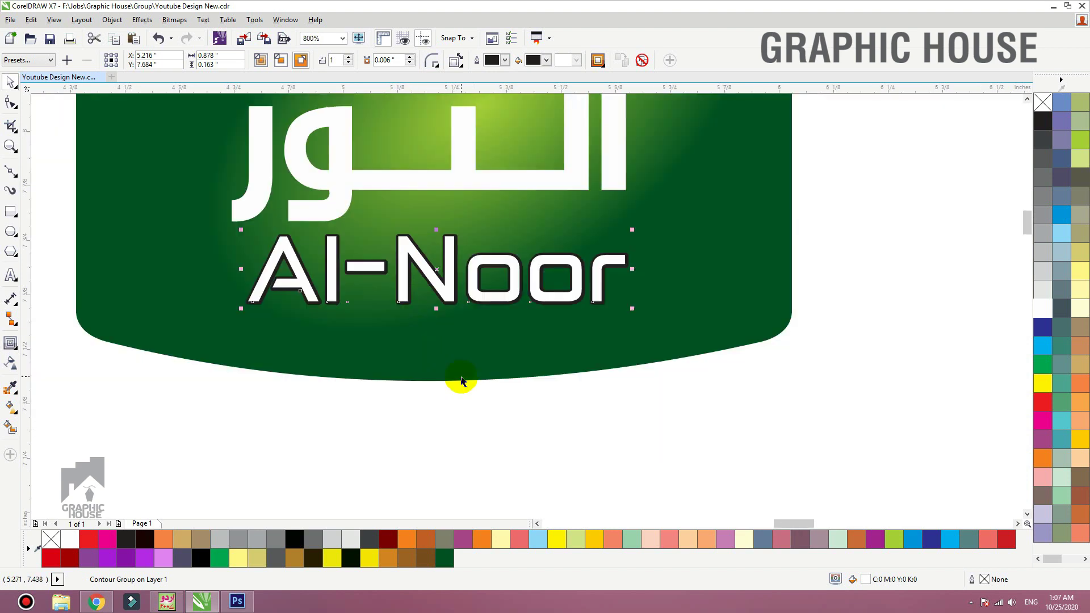
key("ctrl+k")
left_click(445, 284)
left_click_drag(445, 285, 443, 345)
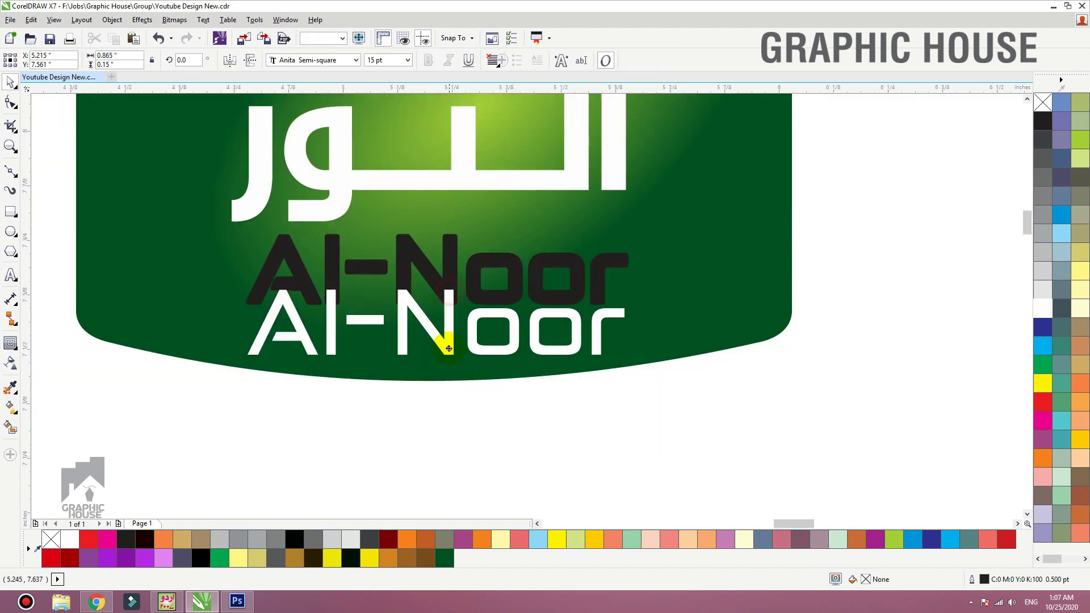
left_click(449, 268)
left_click(1042, 314)
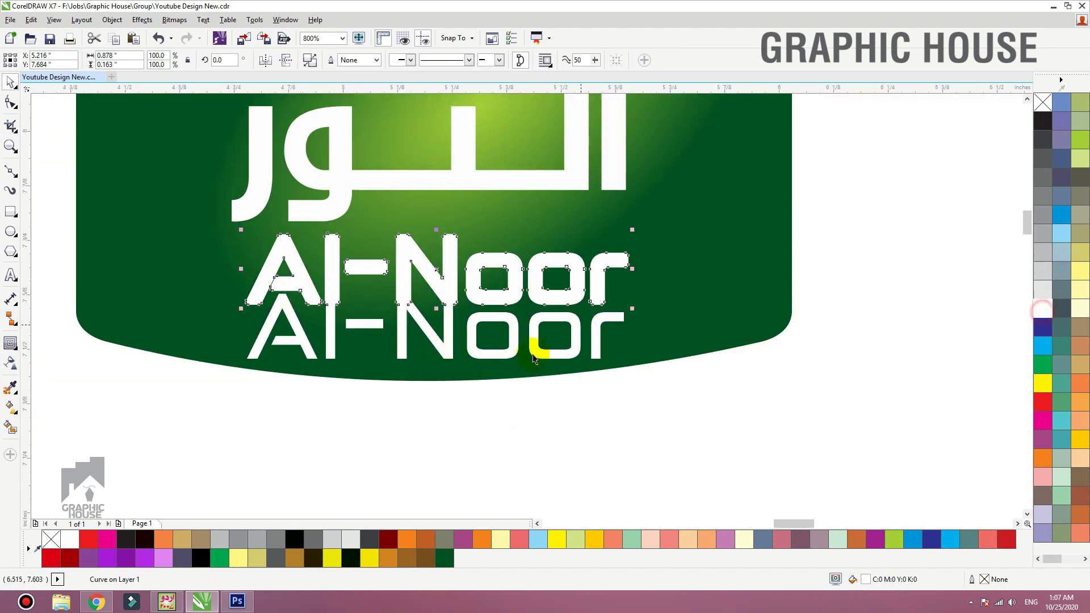
left_click_drag(515, 350, 520, 369)
left_click(483, 295)
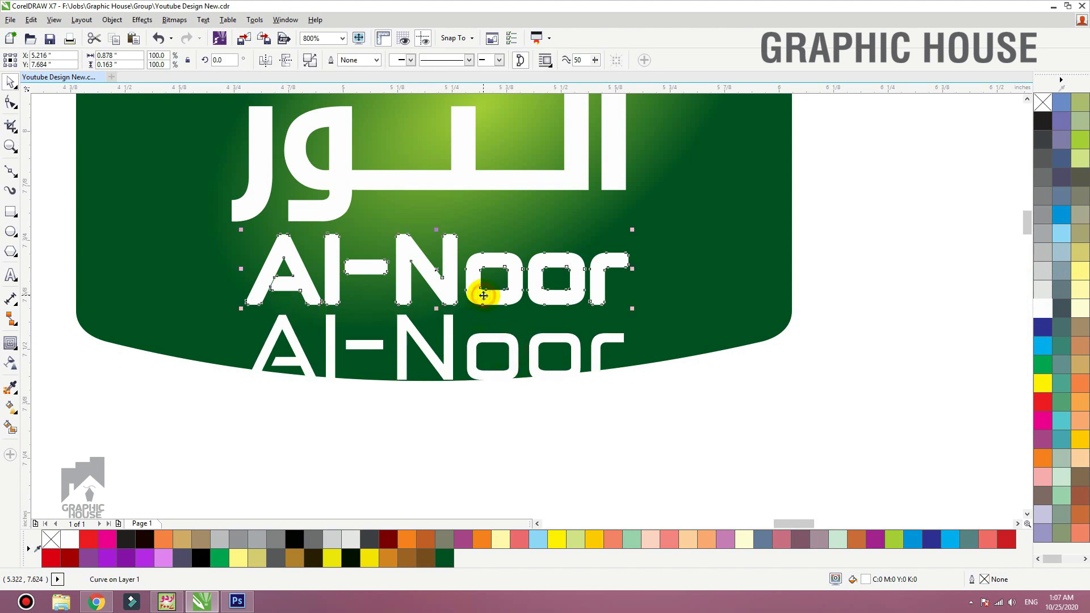
key("ctrl+z")
key("ctrl+z")
key("ctrl+z")
key("ctrl+z")
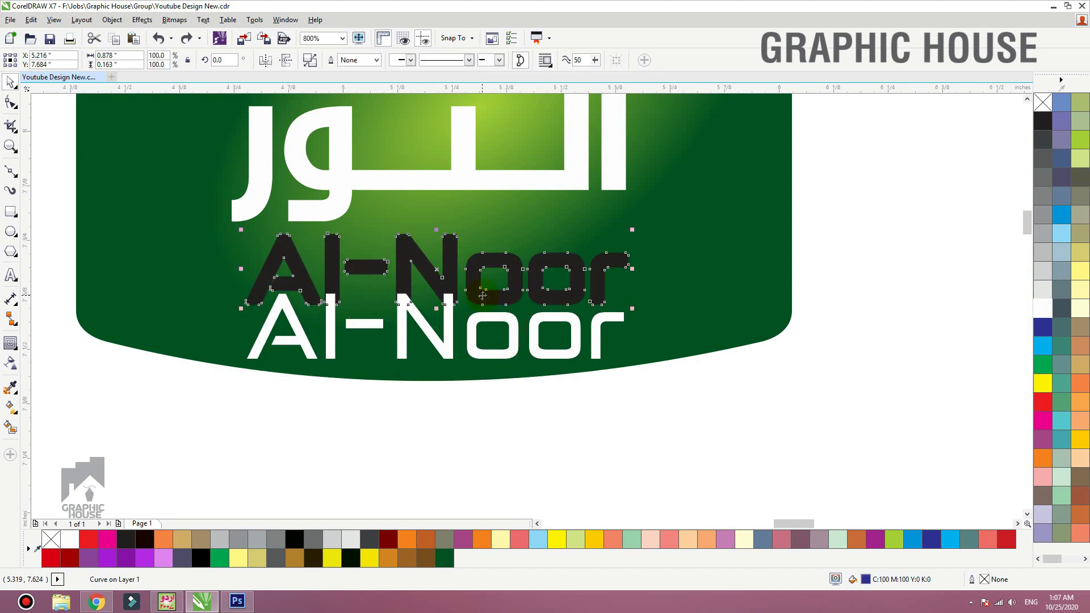
- Try a contour with 63 steps and a 0.001 inch offset on the Al-Noor text and undo it
left_click_drag(387, 298, 334, 316)
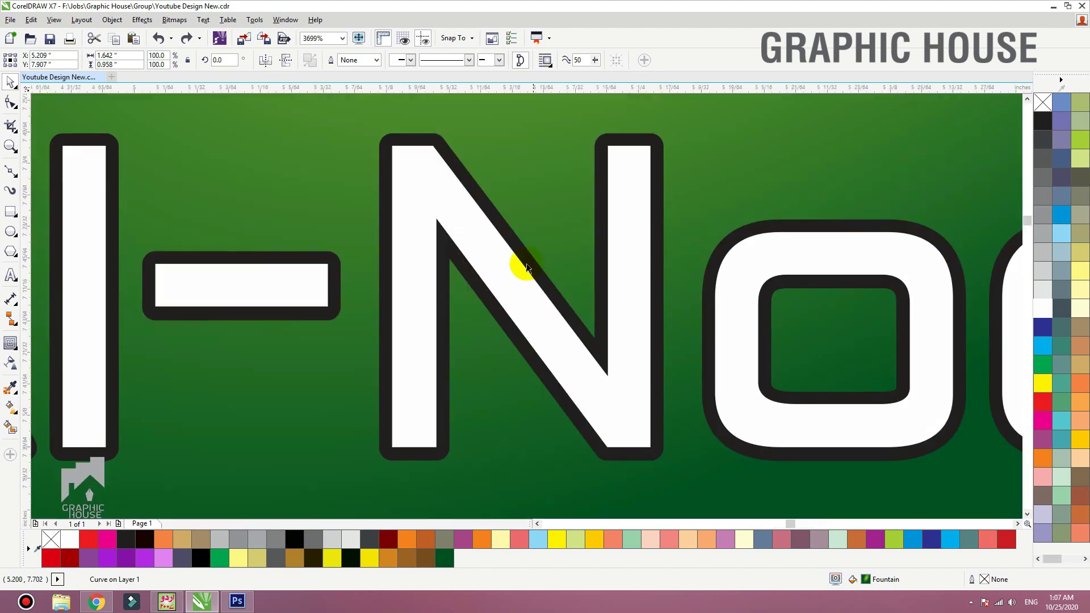
left_click_drag(523, 267, 545, 283)
key("ctrl+z")
scroll(479, 257, "down", 1)
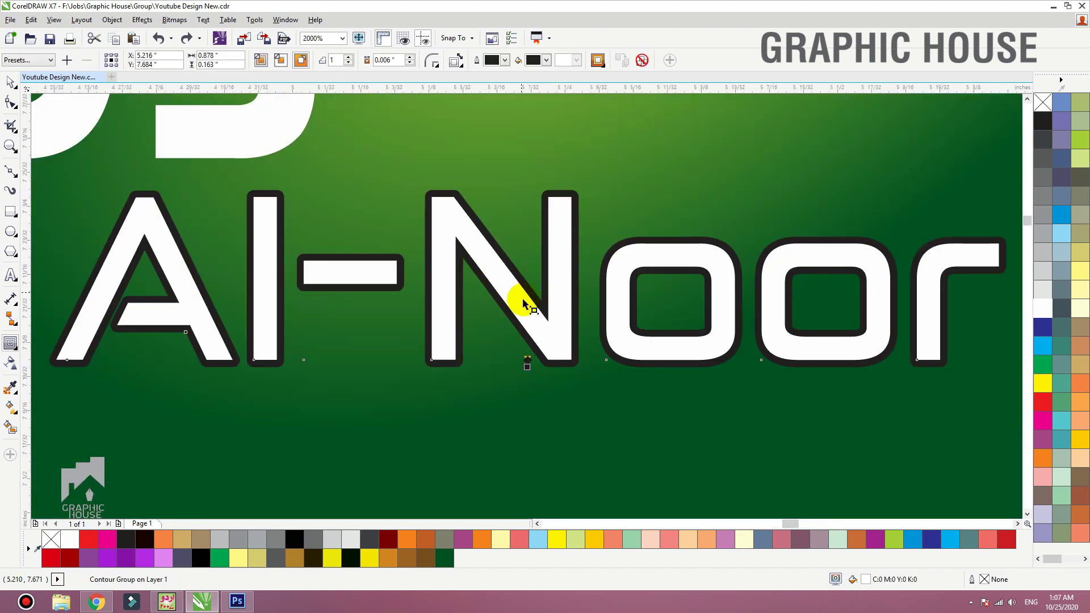
scroll(529, 363, "up", 2)
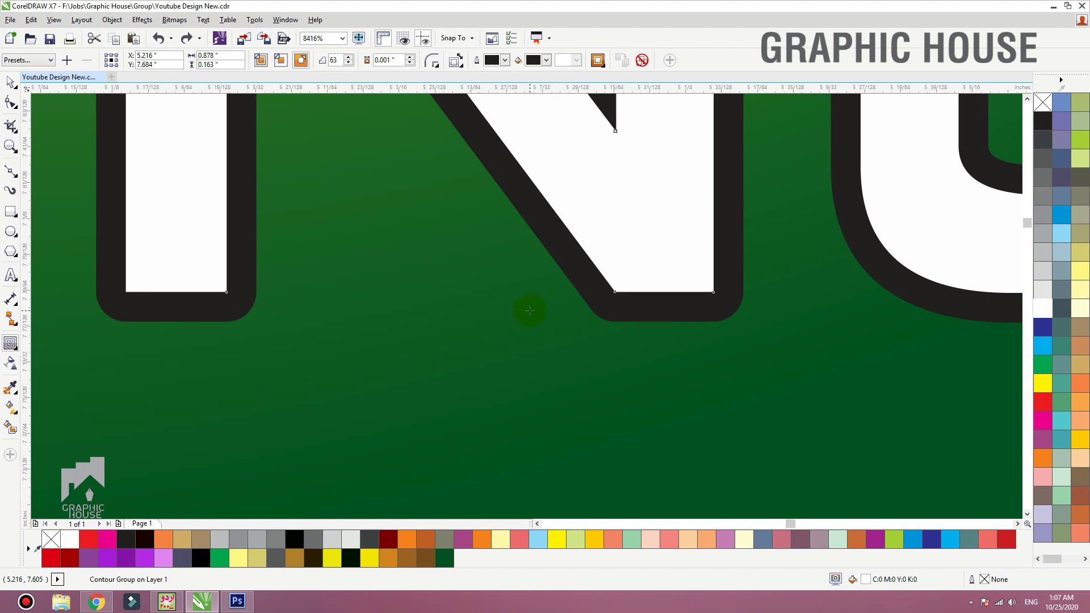
left_click_drag(529, 311, 530, 312)
key("ctrl+z")
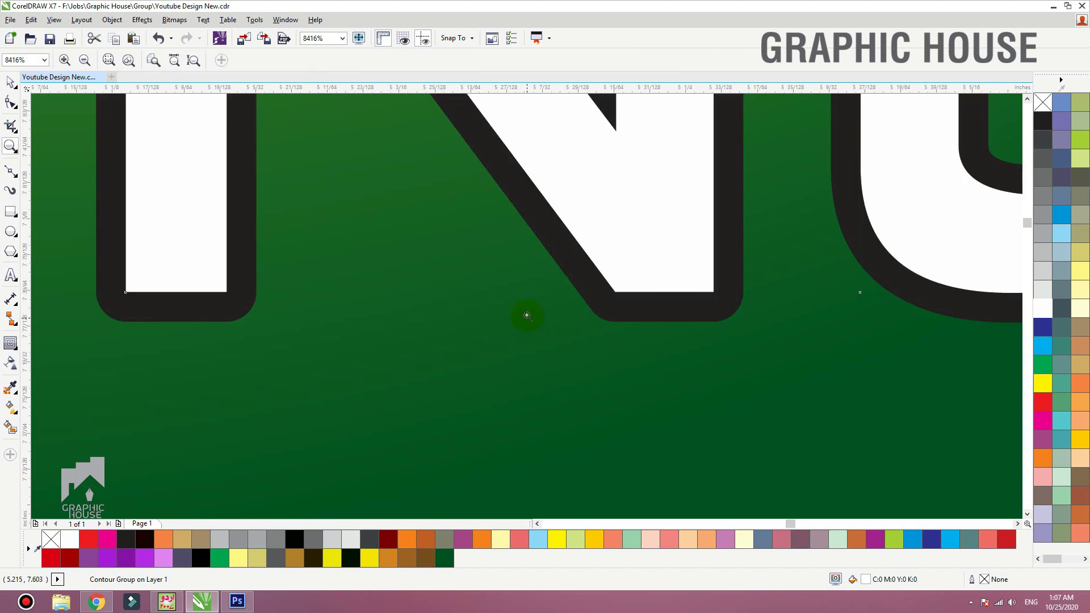
scroll(532, 314, "down", 1)
scroll(532, 311, "down", 1)
key("z")
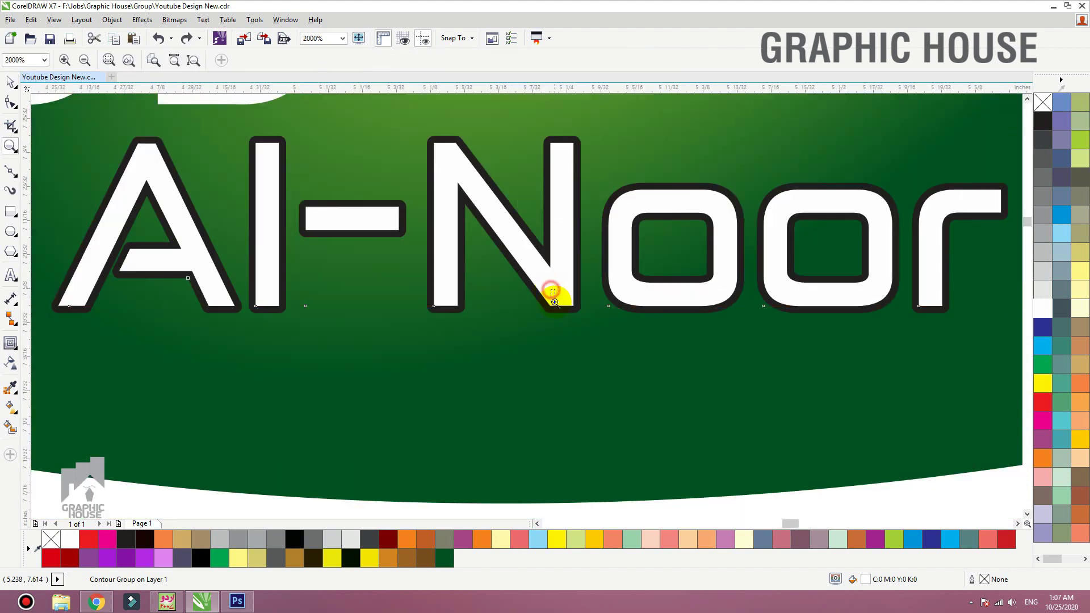
scroll(554, 300, "up", 3)
scroll(540, 294, "down", 3)
- Thin the Al-Noor contour to about 0.872 × 0.157 inches overall and break it apart from the text
left_click(10, 343)
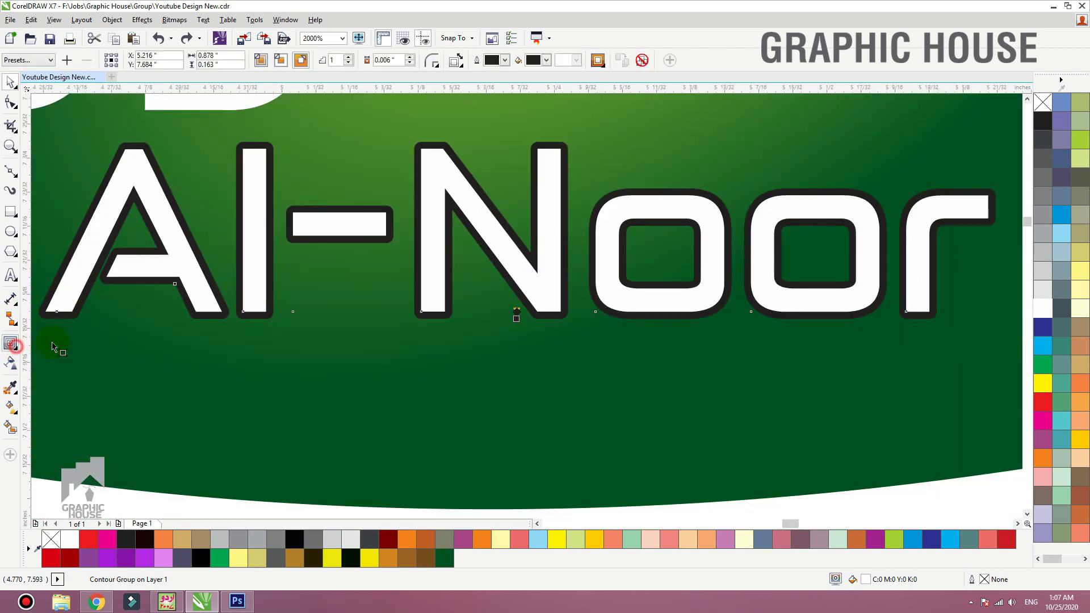
left_click_drag(519, 332, 536, 420)
key("ctrl+k")
scroll(528, 321, "down", 1)
- Fill the separated Al-Noor contour shape white and delete the original thin Al-Noor text
left_click(540, 311)
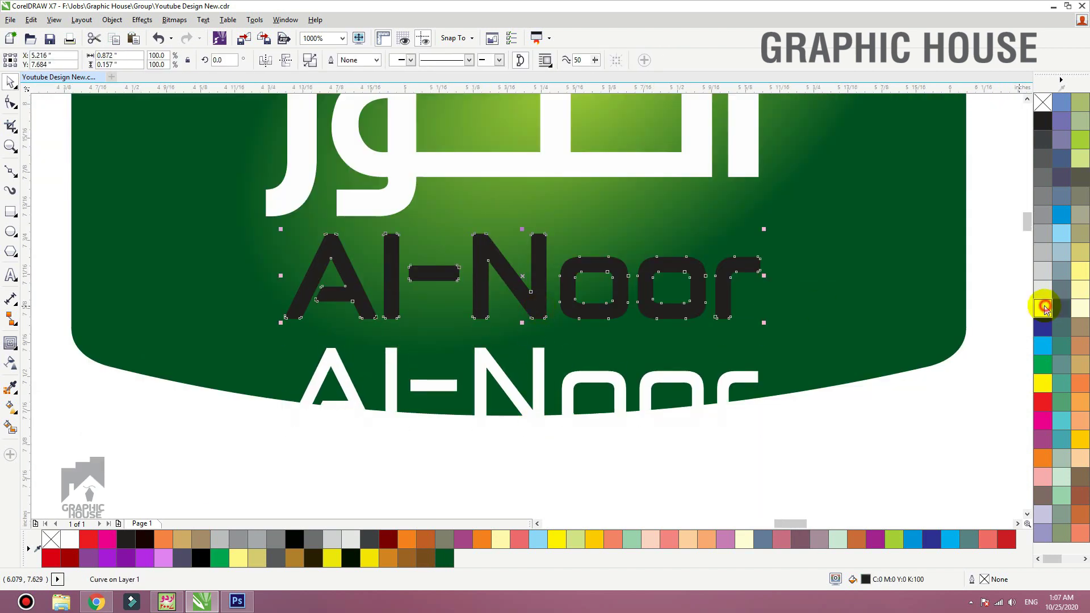
left_click(1042, 307)
scroll(554, 365, "down", 1)
left_click(553, 365)
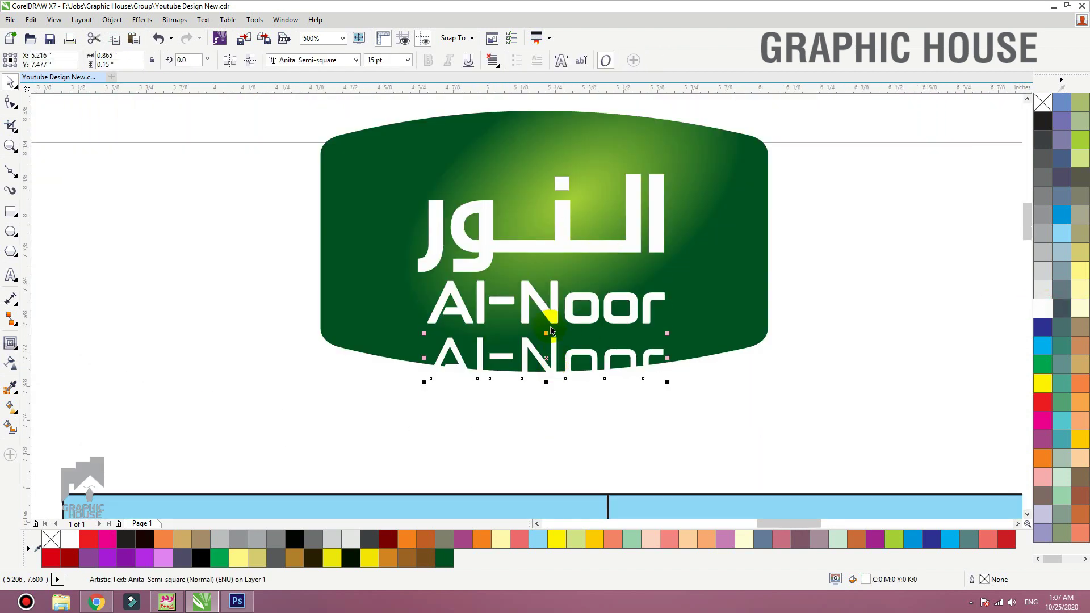
key("Delete")
left_click(548, 310)
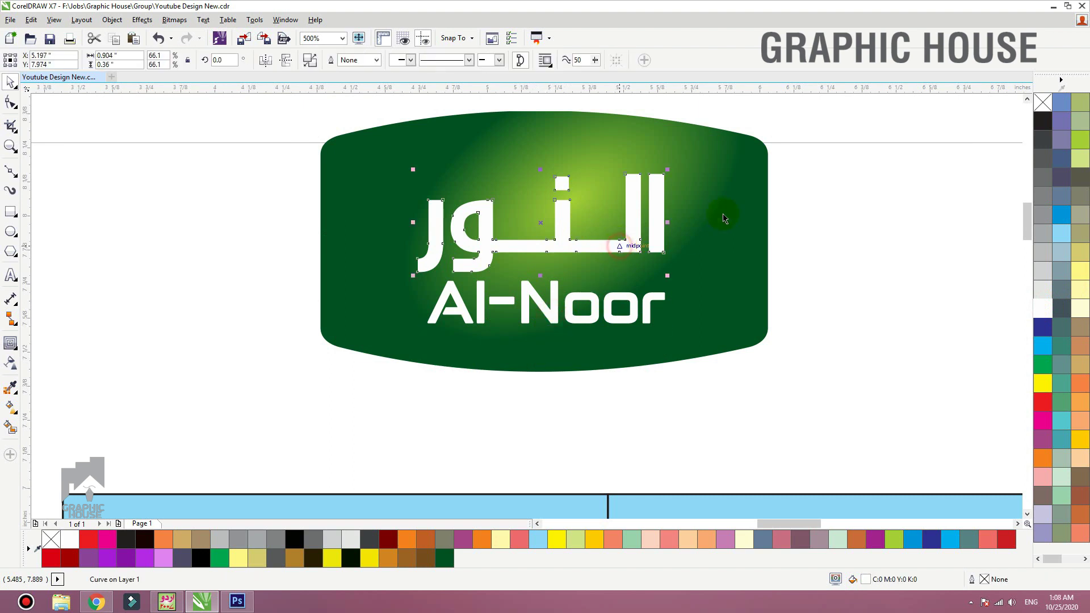
- Align the Arabic lettering and the Al-Noor text on a common vertical centre line with the green badge
left_click(608, 302, "shift")
key("c")
left_click(704, 276, "shift")
key("c")
left_click(805, 257)
scroll(457, 270, "down", 1)
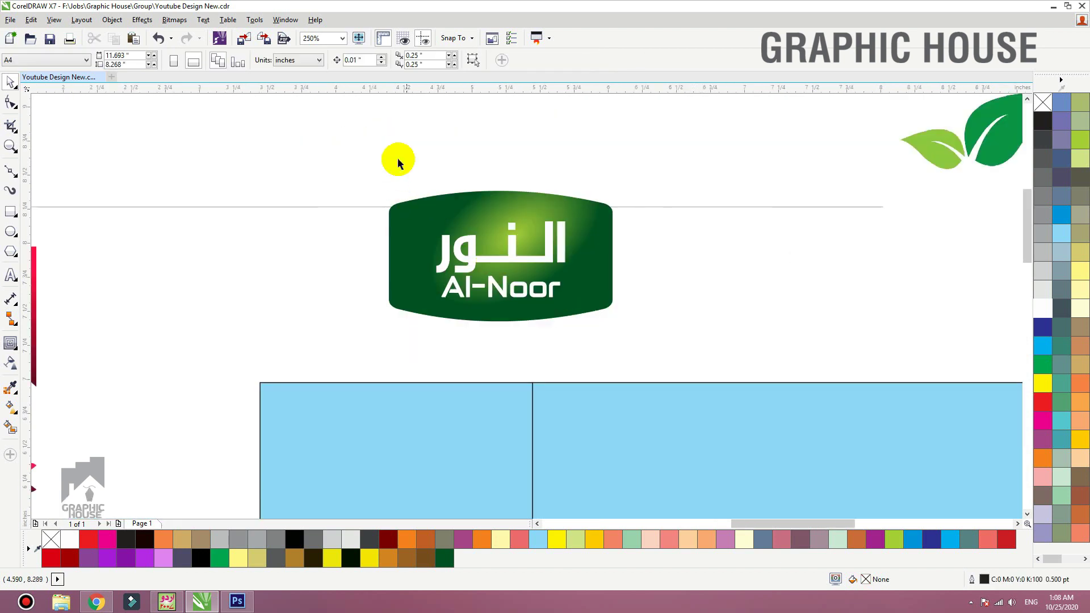
- Group the Arabic and English lettering and centre the group vertically on the green badge
left_click_drag(399, 161, 578, 316)
key("ctrl+g")
left_click(589, 303, "shift")
key("e")
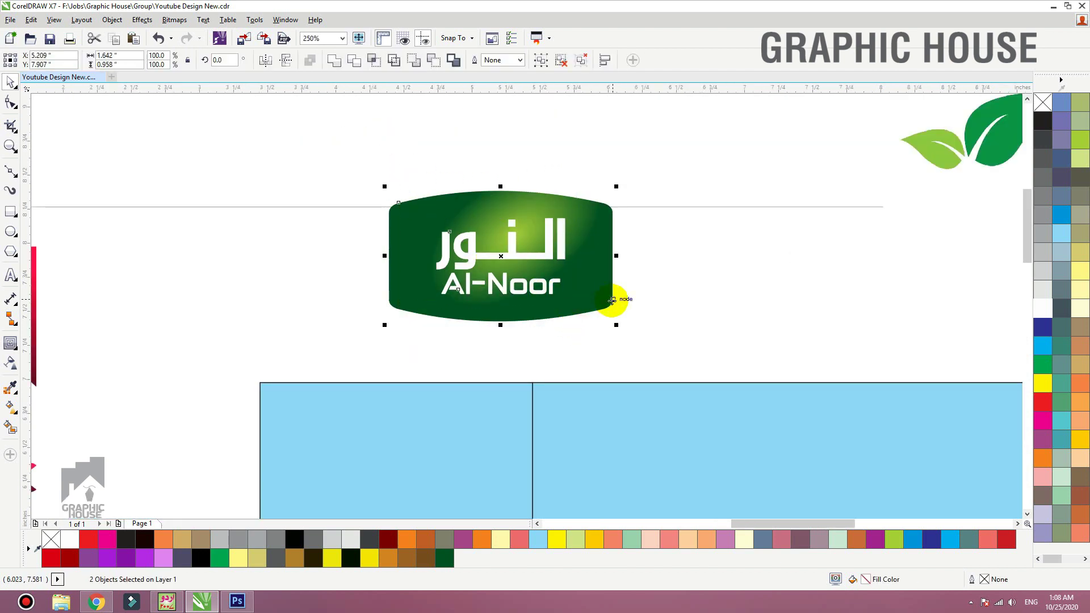
left_click(676, 299)
- Move the two-leaf bitmap beside the badge and convert it to vectors with an Outline Trace of type Logo
scroll(427, 305, "down", 1)
left_click_drag(704, 227, 480, 224)
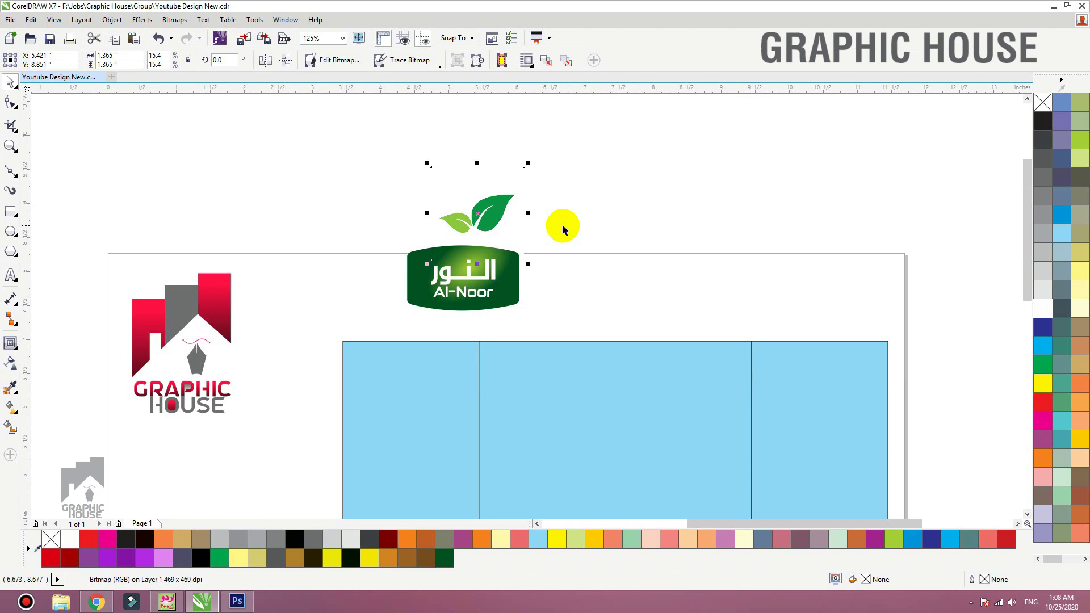
left_click_drag(479, 224, 590, 249)
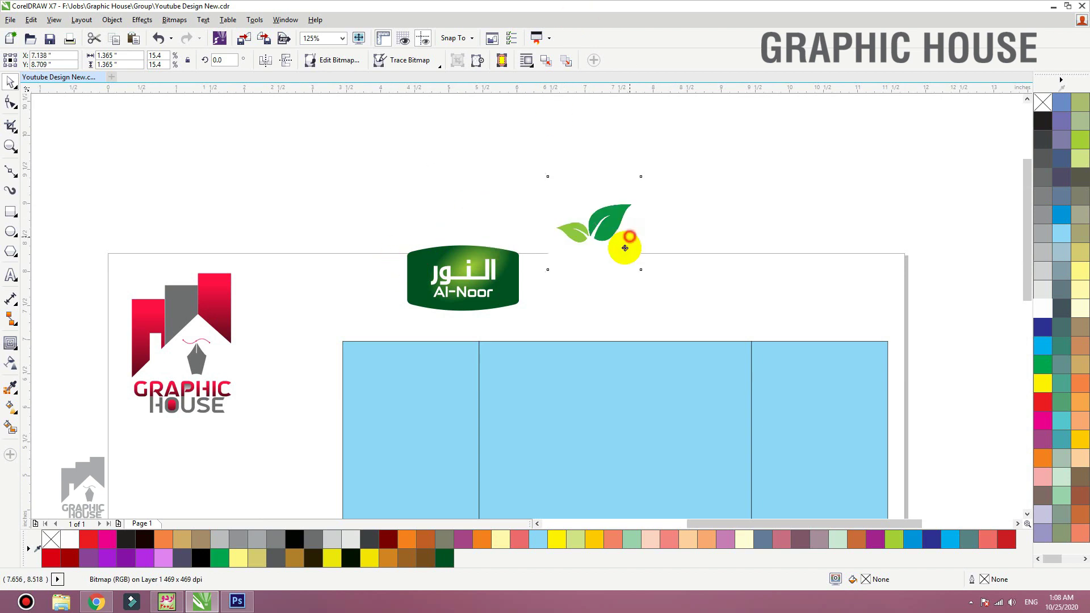
key("shift+F2")
left_click(433, 64)
mouse_move(457, 113)
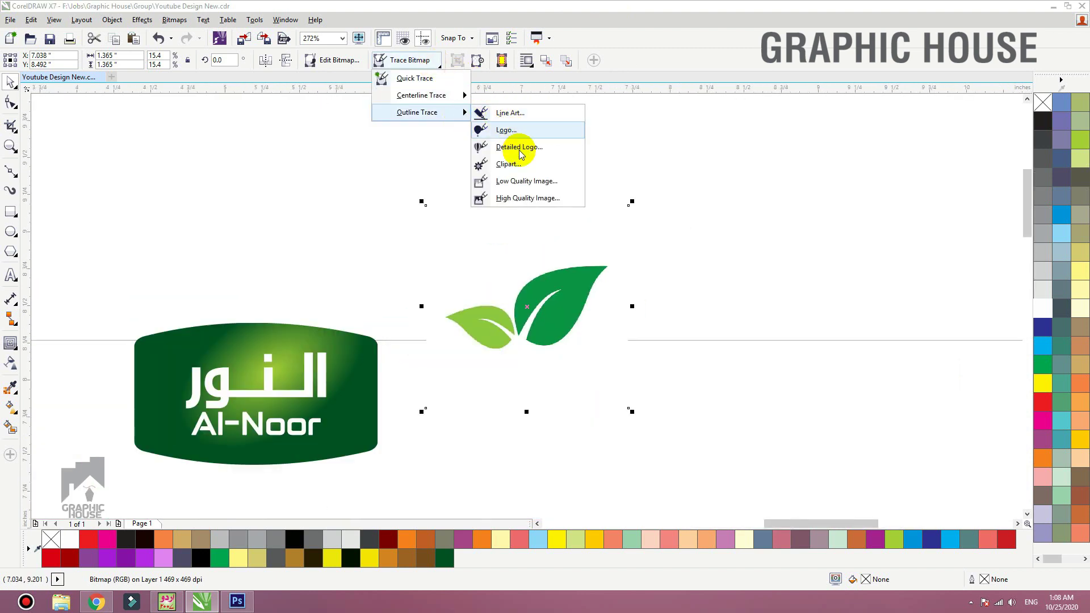
left_click(508, 131)
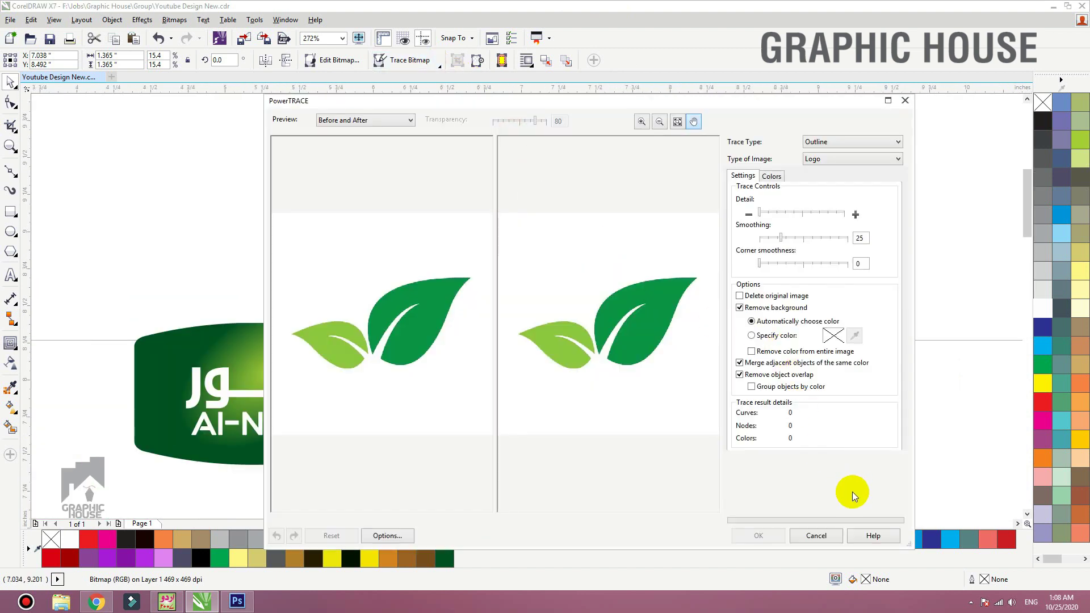
left_click(765, 532)
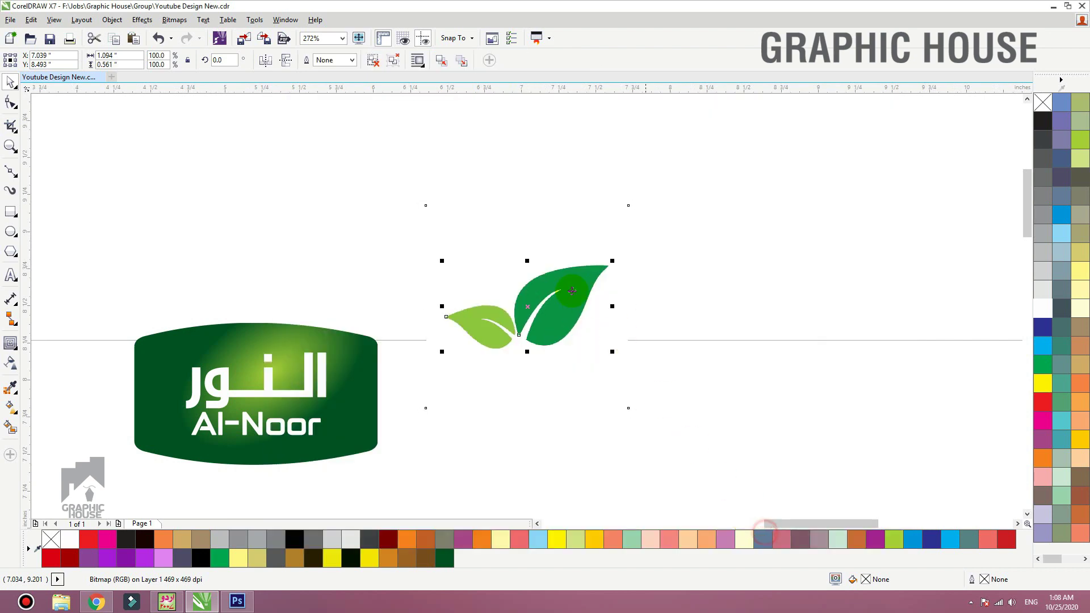
- Place the traced leaves in front just above the badge and remove the original leaf bitmap
mouse_move(548, 301)
left_mouse_down()
mouse_move(603, 342)
mouse_move(283, 312)
mouse_move(291, 303)
left_mouse_up()
key("shift+Page_Up")
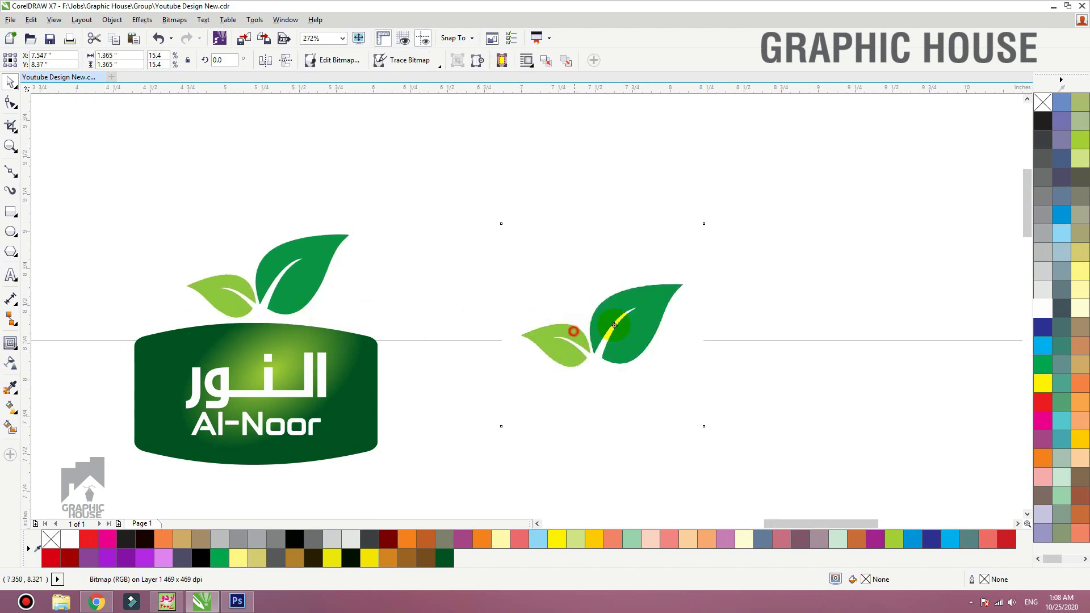
left_click_drag(637, 326, 281, 301)
- Ungroup the traced leaves, try moving the leaves apart one at a time, and undo the moves
left_click(281, 301)
key("shift+F2")
left_click(381, 59)
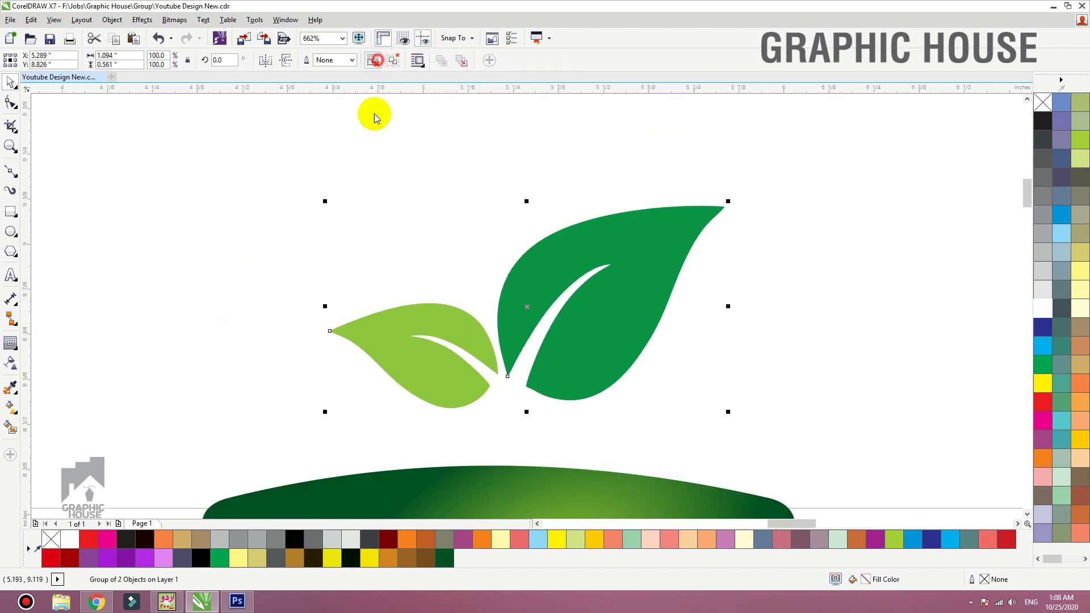
left_click(374, 222)
scroll(544, 384, "down", 2)
left_click_drag(509, 369, 394, 366)
key("ctrl+z")
left_click_drag(579, 370, 618, 333)
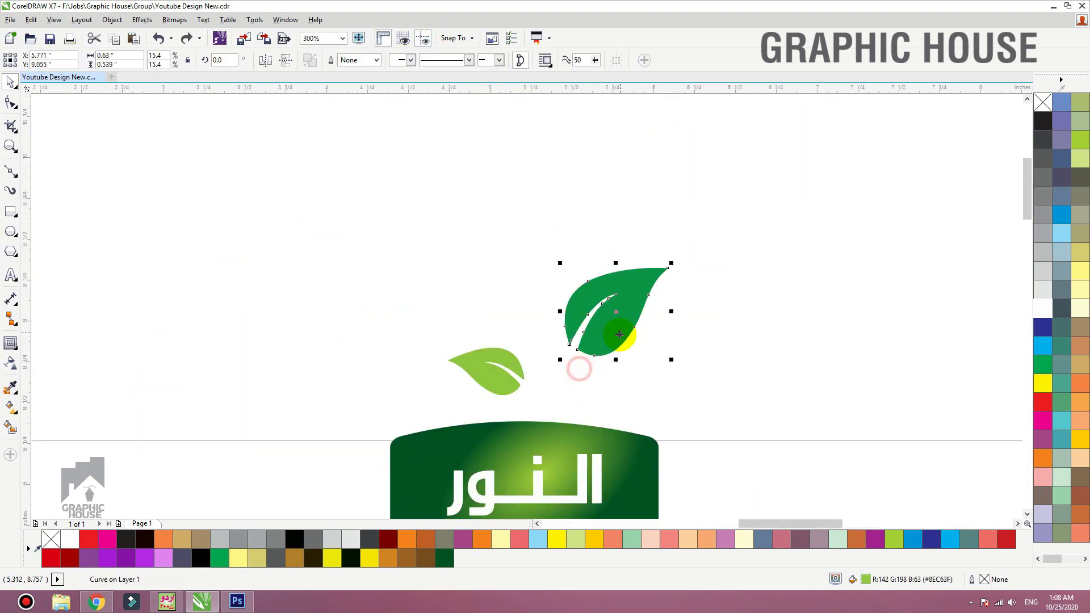
key("ctrl+z")
- Group the two leaves and place a duplicate of them lower down, overlapping the badge's upper edge
left_click(454, 315)
scroll(455, 314, "down", 1)
key("F2")
left_click_drag(397, 259, 697, 482)
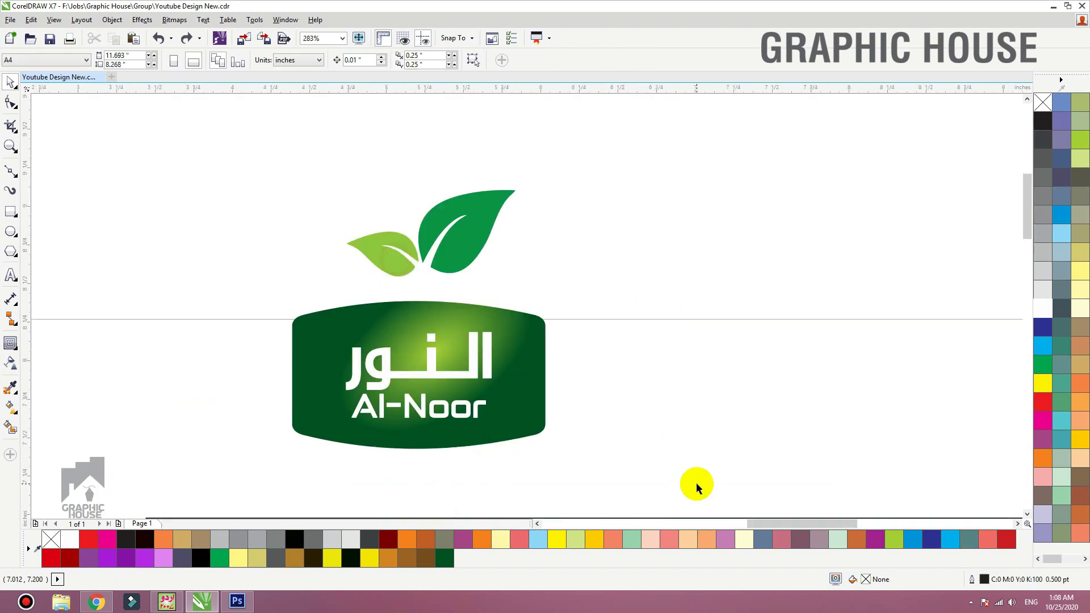
key("F2")
left_click_drag(329, 314, 564, 203)
left_click(469, 293)
scroll(542, 237, "down", 1)
left_click(543, 230, "shift")
key("ctrl+g")
right_click(564, 202)
- Give the lower leaf copy a 2.0 pt outline with round line caps, behind the fill and scaling with the object
key("F12")
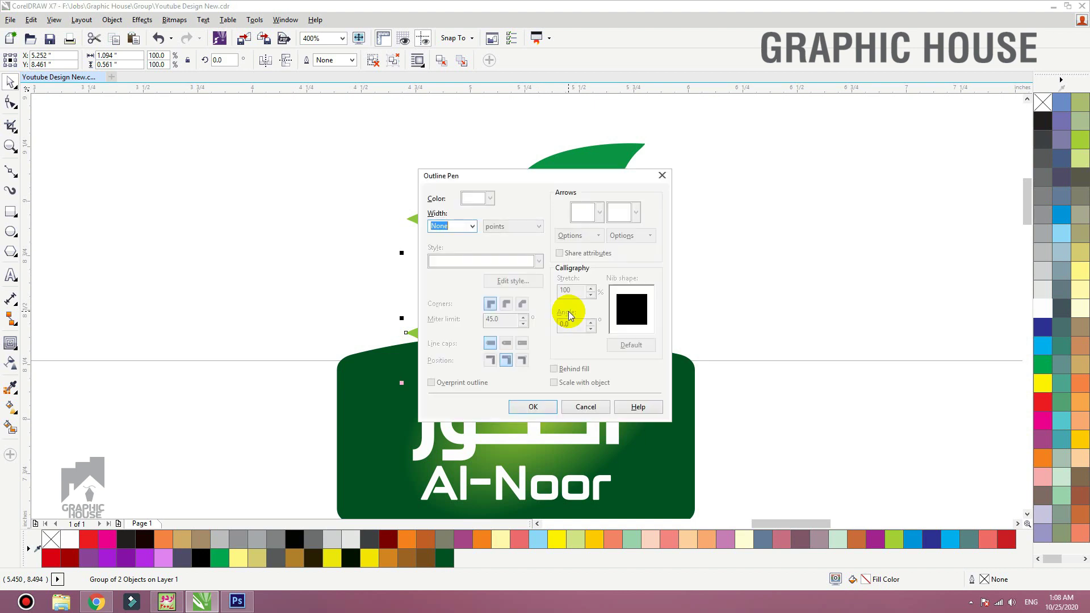
key("Return")
key("F12")
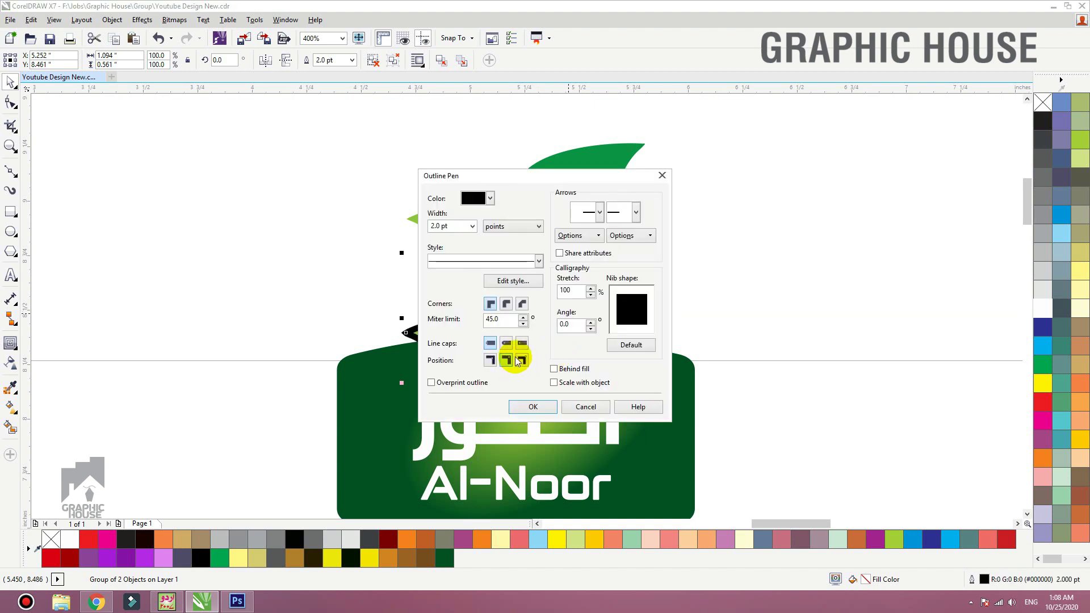
left_click(506, 343)
left_click(555, 369)
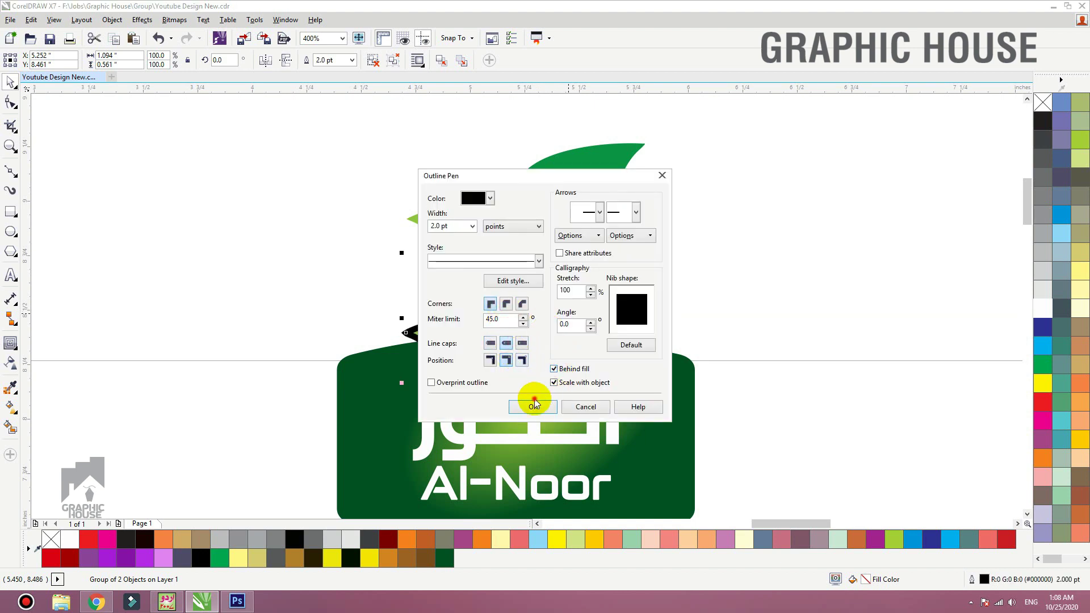
left_click(534, 406)
- Colour the leaf copy's fill and outline white and centre the green leaves exactly over it
left_click(1043, 307)
right_click(1042, 307)
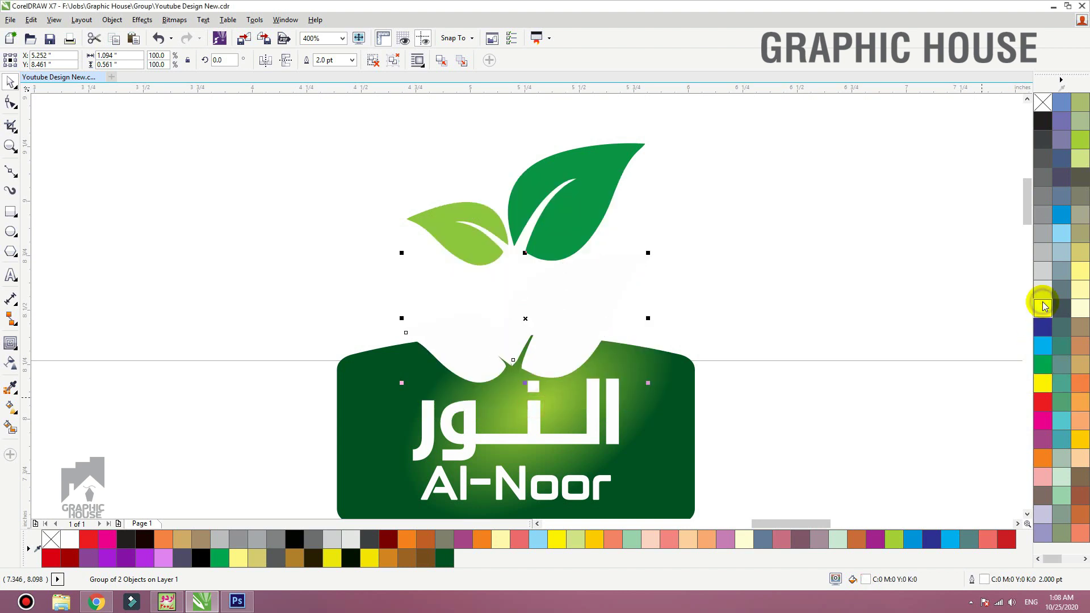
left_click_drag(565, 213, 564, 369)
left_click(562, 375, "shift")
key("c")
key("e")
left_click(732, 261)
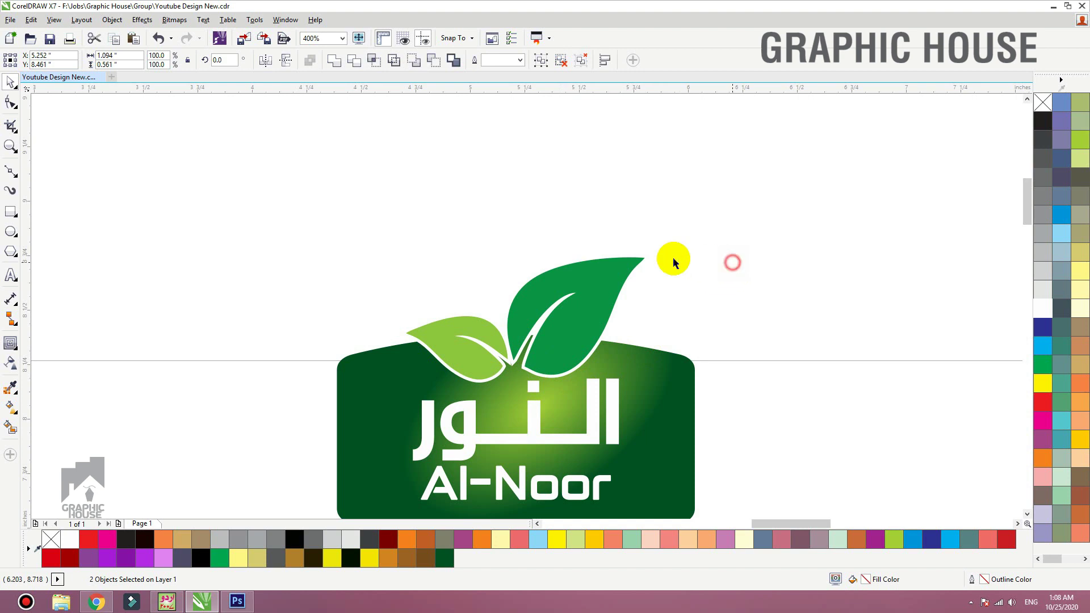
- Select the green leaves with their white backing and scale them down to about 0.959 × 0.491 inches
scroll(499, 266, "down", 1)
left_click_drag(652, 217, 443, 327)
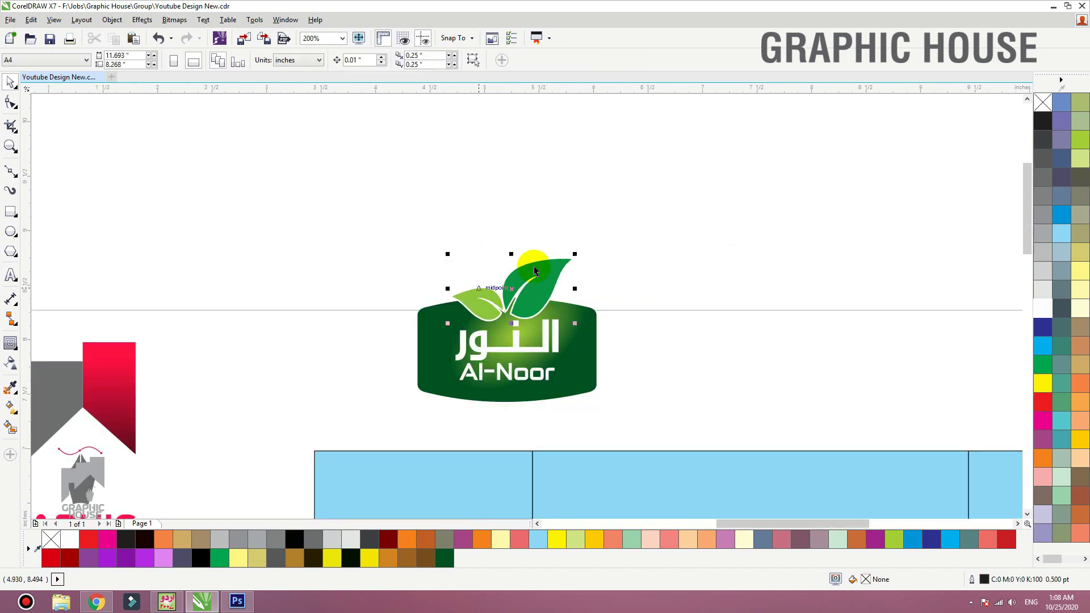
left_click_drag(575, 254, 566, 259)
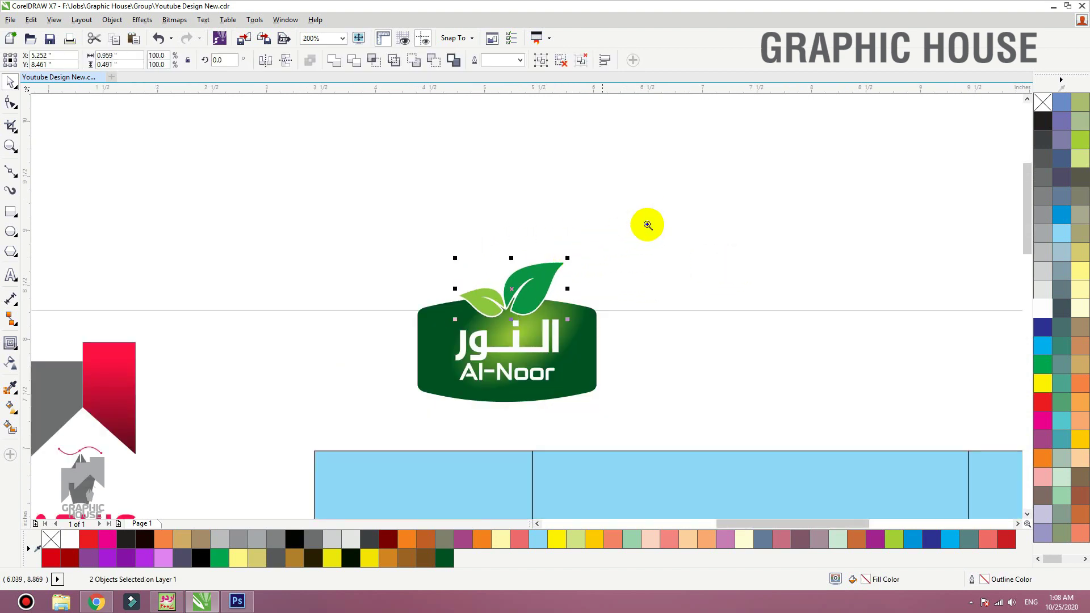
- Group the badge, lettering and leaves into one logo and centre it horizontally near the top of the middle package panel
left_click_drag(647, 226, 340, 416)
left_click_drag(383, 240, 325, 183)
left_click_drag(265, 123, 585, 352)
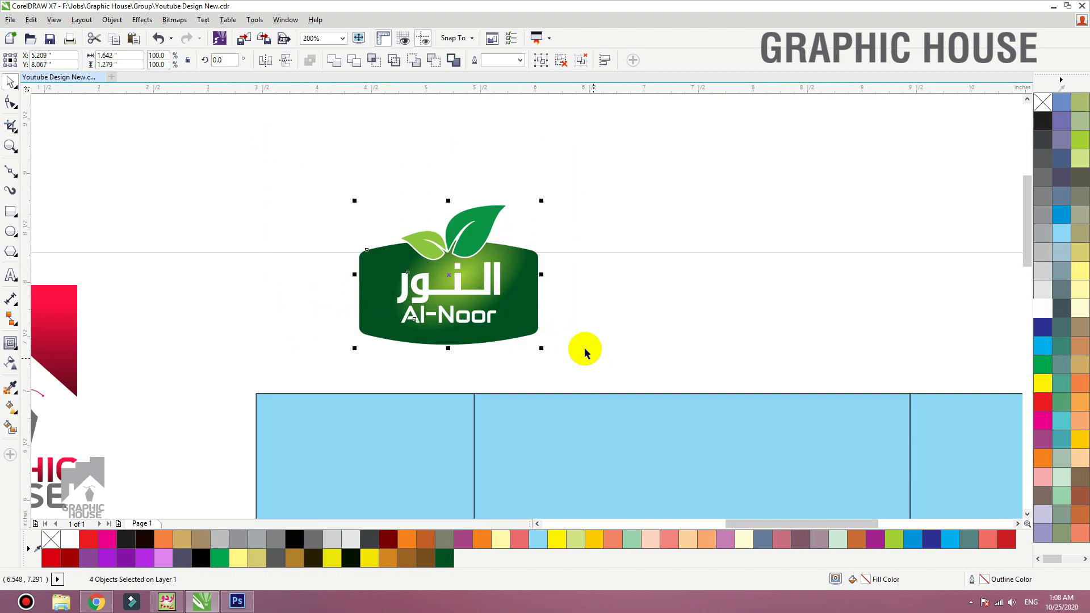
key("ctrl+g")
scroll(445, 259, "down", 1)
left_click_drag(452, 264, 573, 380)
left_click(642, 346, "shift")
left_click(642, 347)
key("shift+F2")
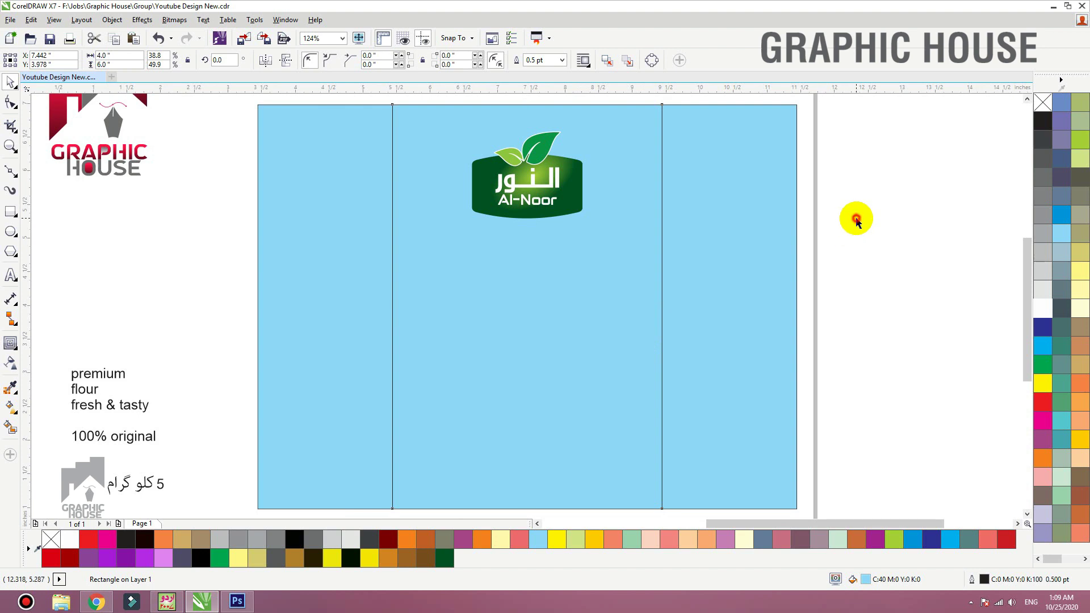
key("Escape")
left_click(585, 180)
left_click(587, 257)
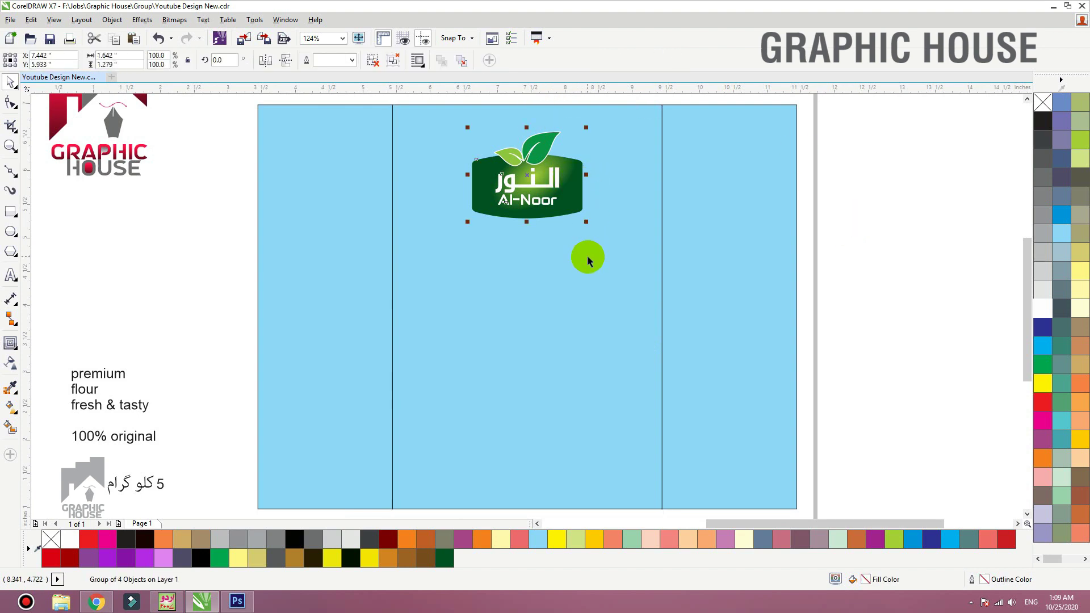
left_click(537, 196)
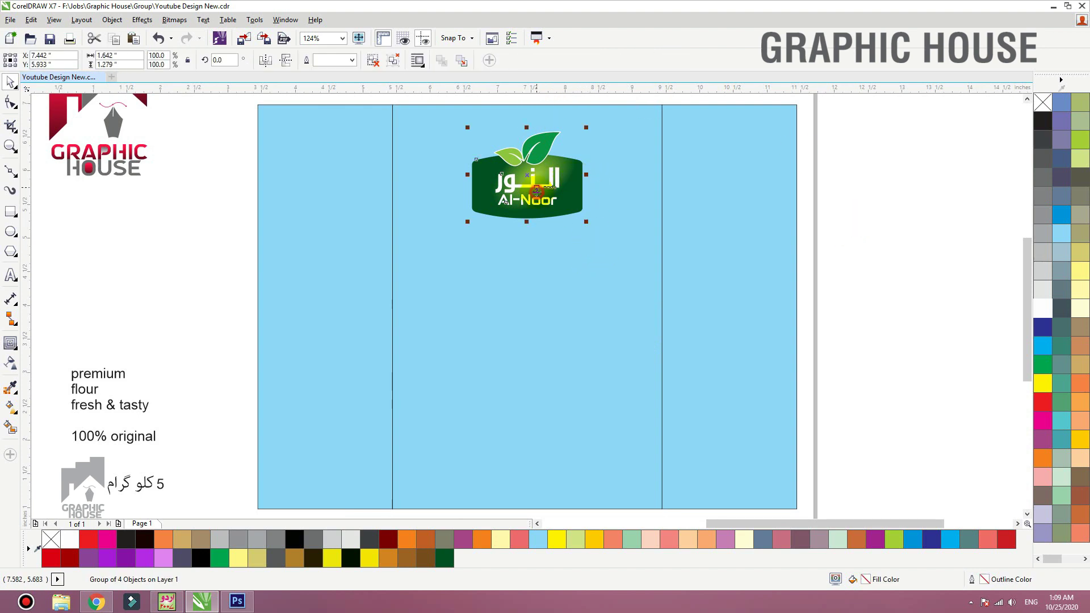
left_click(844, 249)
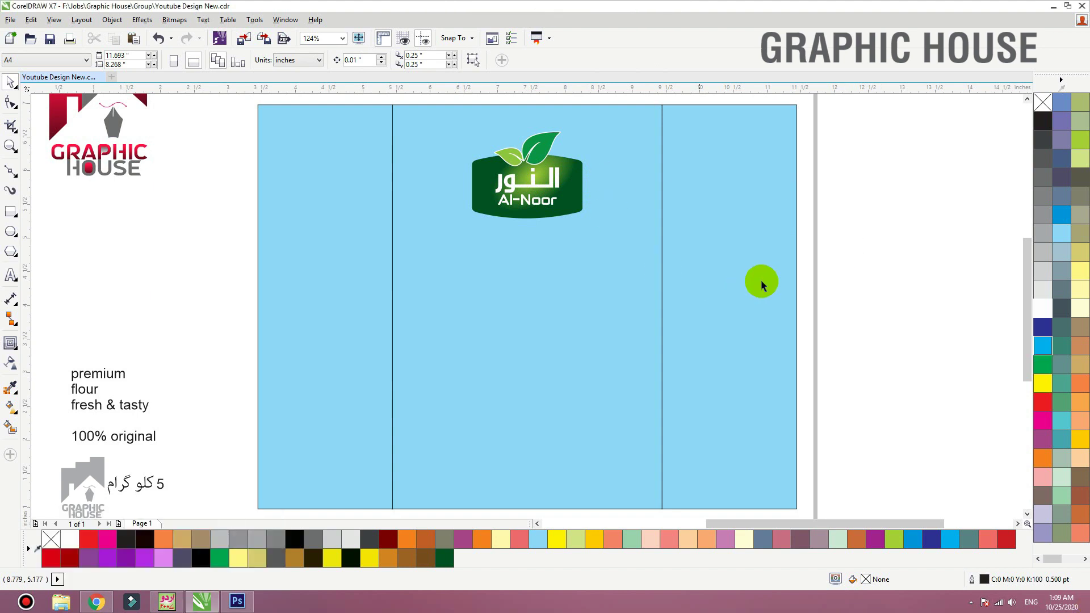
- Move the wheat field photo over the package's lower part, bring it into view and enlarge it to about 6.245 × 4.164 inches
scroll(703, 297, "down", 3)
scroll(699, 298, "up", 1)
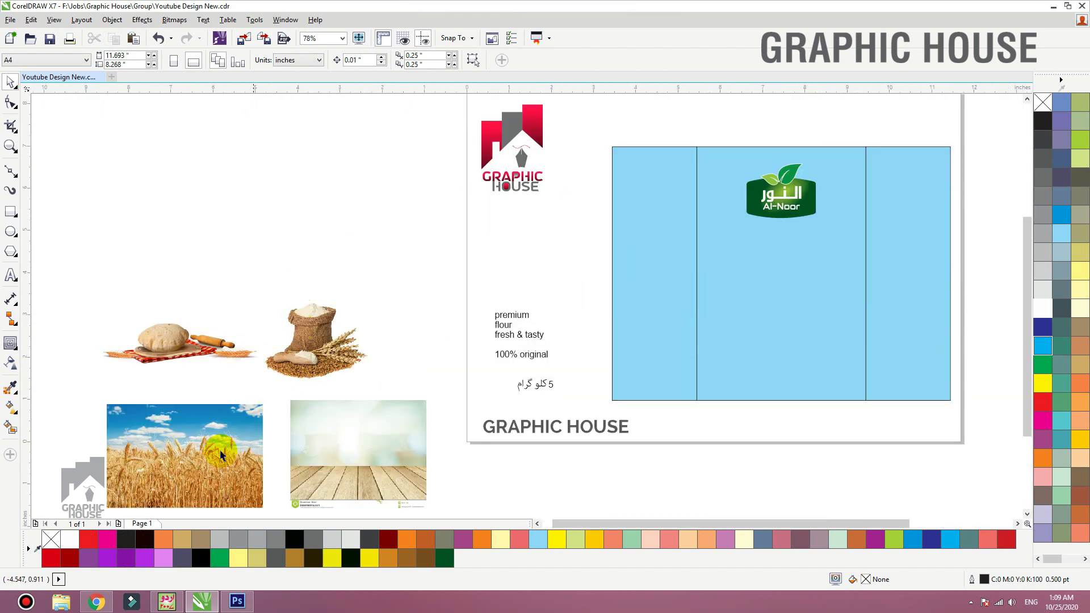
left_click_drag(216, 451, 797, 363)
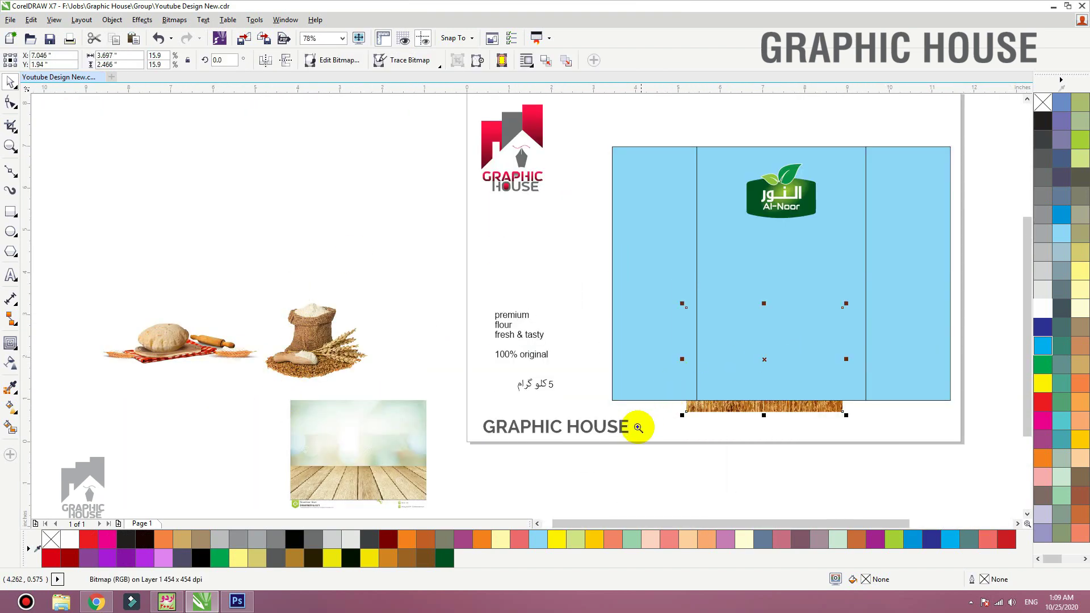
scroll(970, 173, "up", 2)
scroll(439, 187, "down", 3)
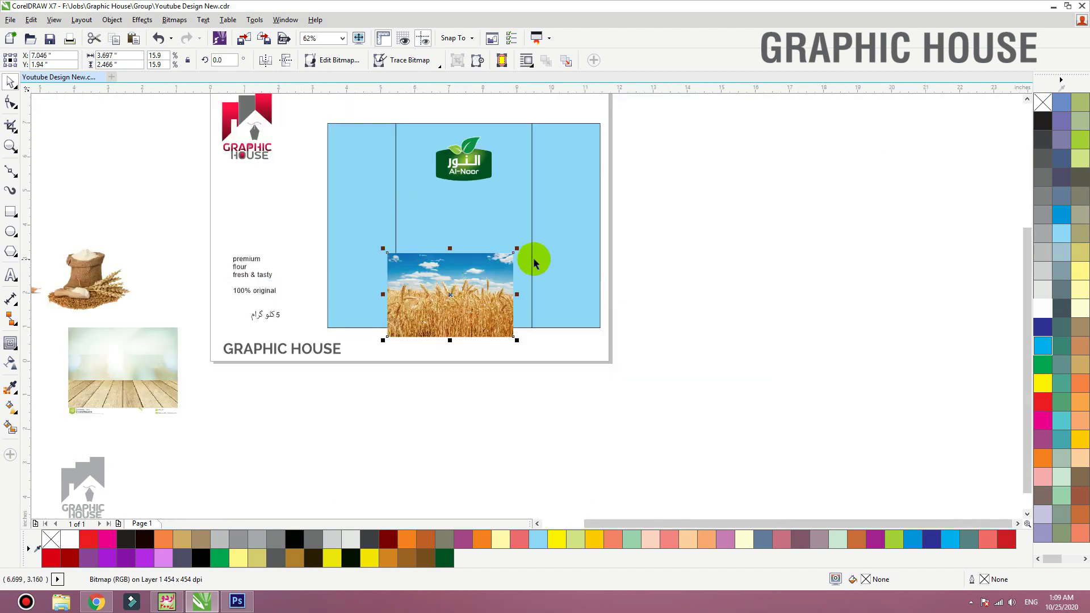
mouse_move(518, 250)
left_mouse_down()
mouse_move(599, 179)
mouse_move(497, 242)
left_mouse_up()
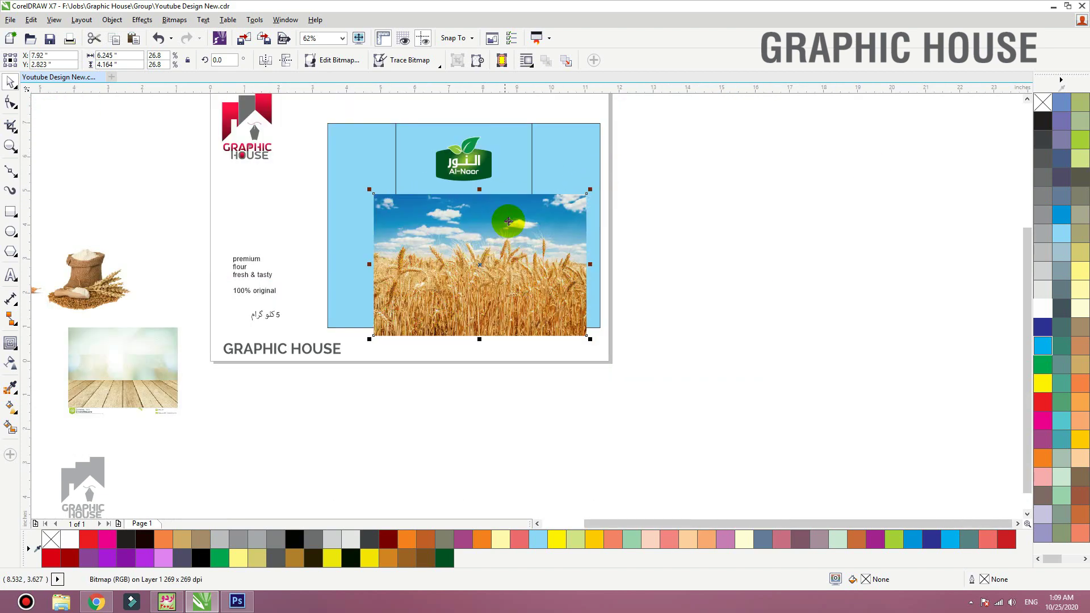
- Shift the wheat photo to the package's lower left corner and enlarge it to about 8.201 × 5.469 inches across all three panels
right_click(518, 158)
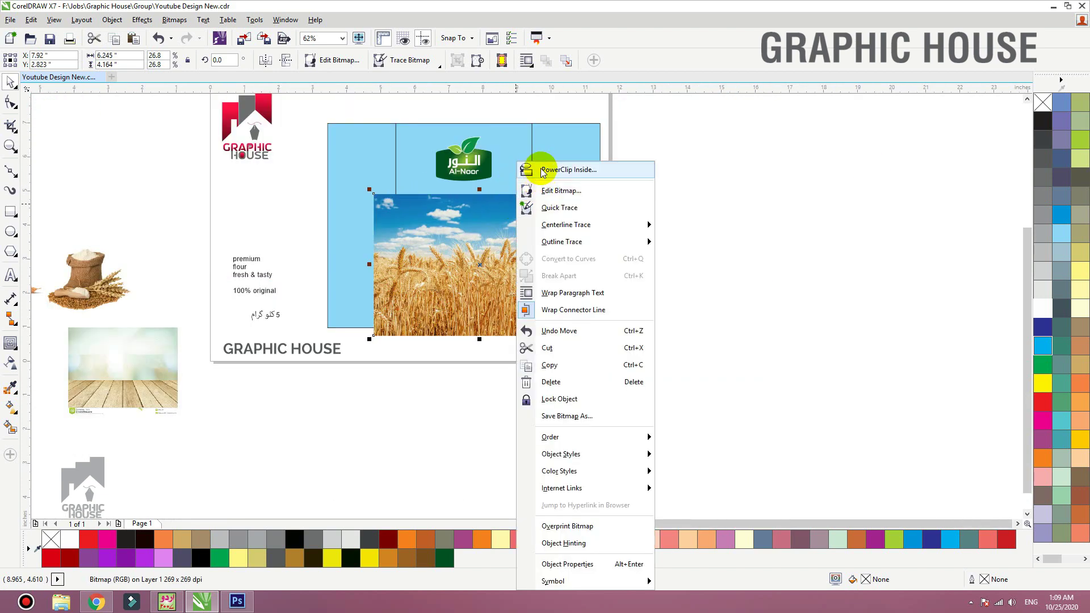
left_click(766, 165)
left_click_drag(550, 241, 501, 237)
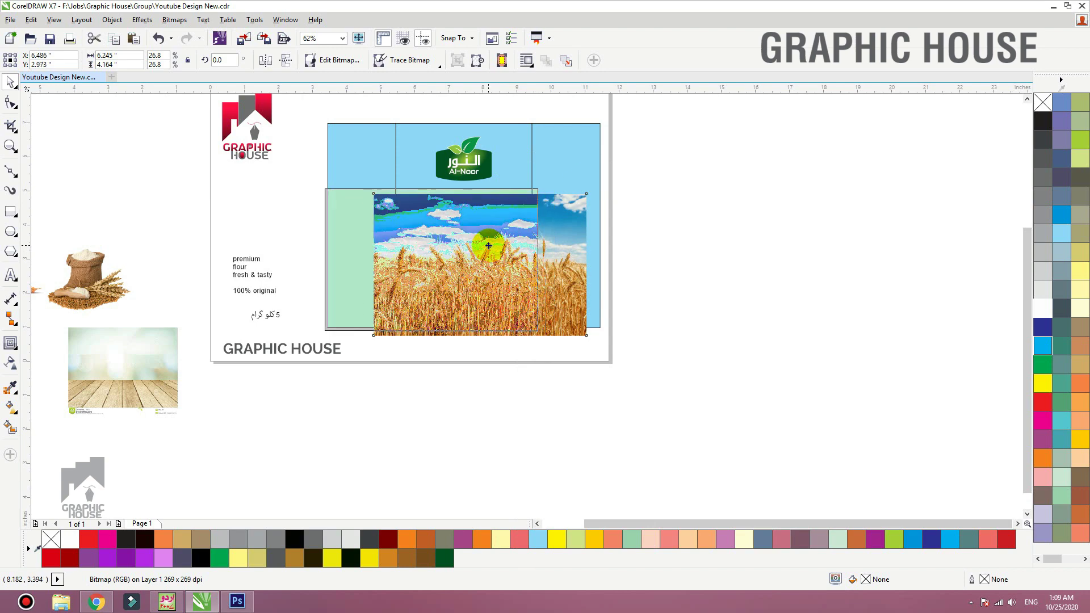
left_click_drag(541, 185, 606, 139)
left_click(651, 214)
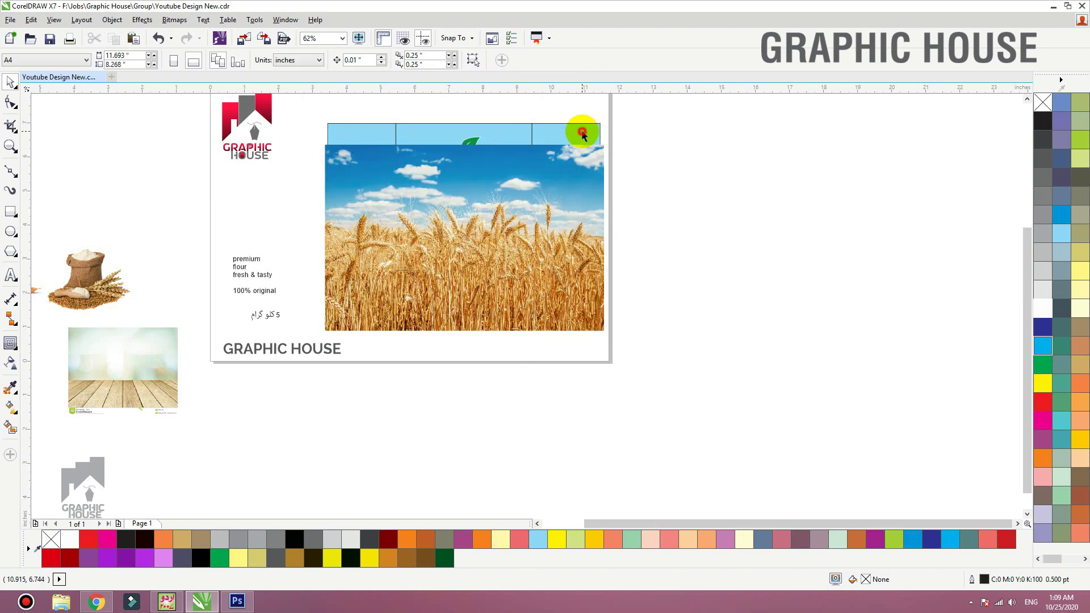
- Group the three blue package panels and place the wheat field photo inside them with PowerClip
left_click(588, 127)
left_click(516, 126, "shift")
left_click(355, 127, "shift")
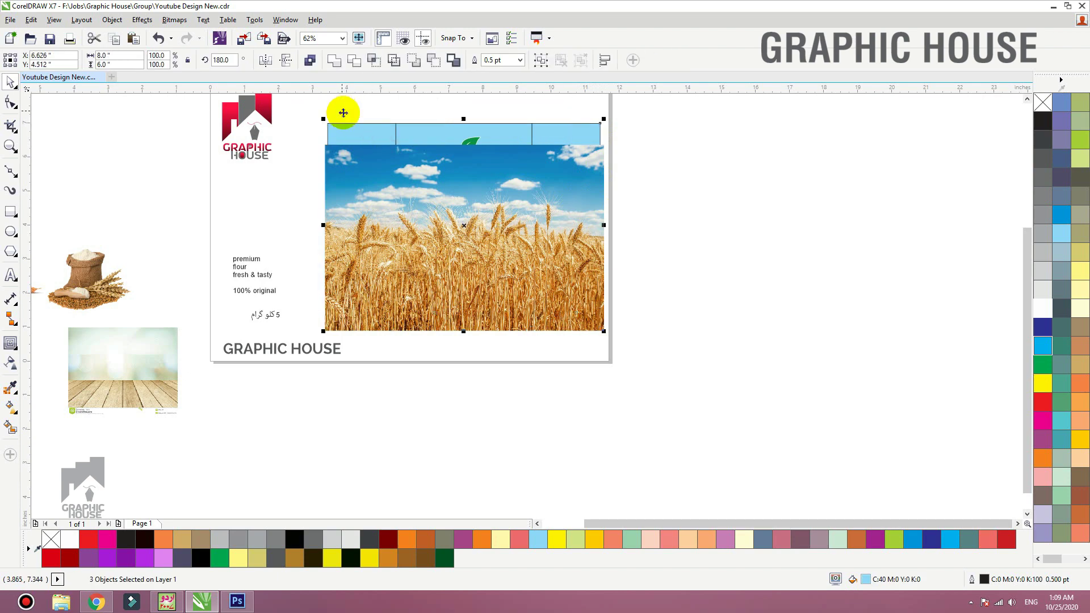
left_click(391, 240)
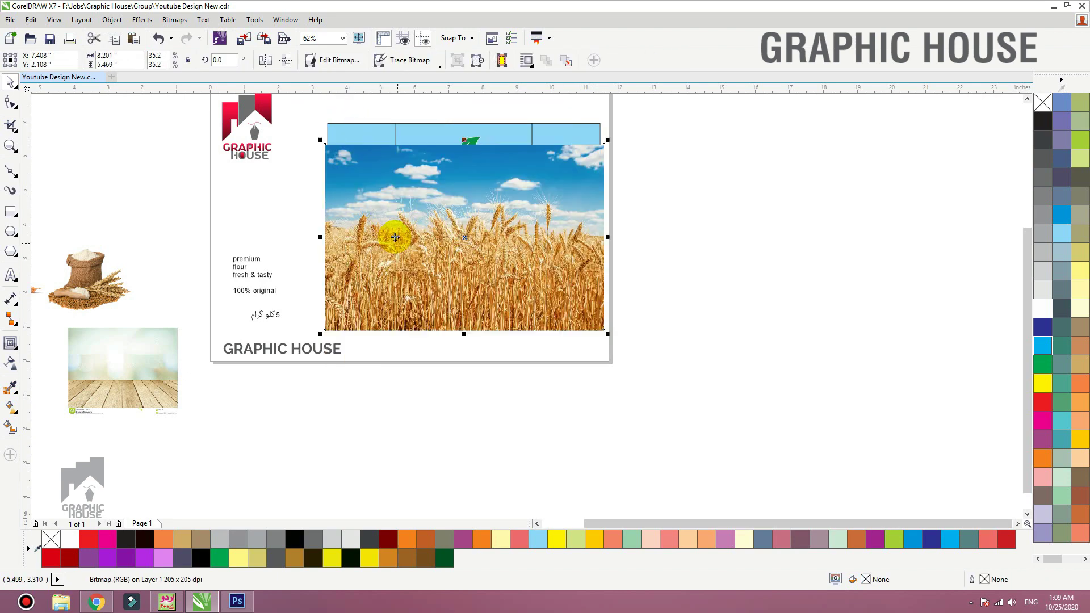
right_click(394, 234)
left_click(441, 170)
left_click(417, 122)
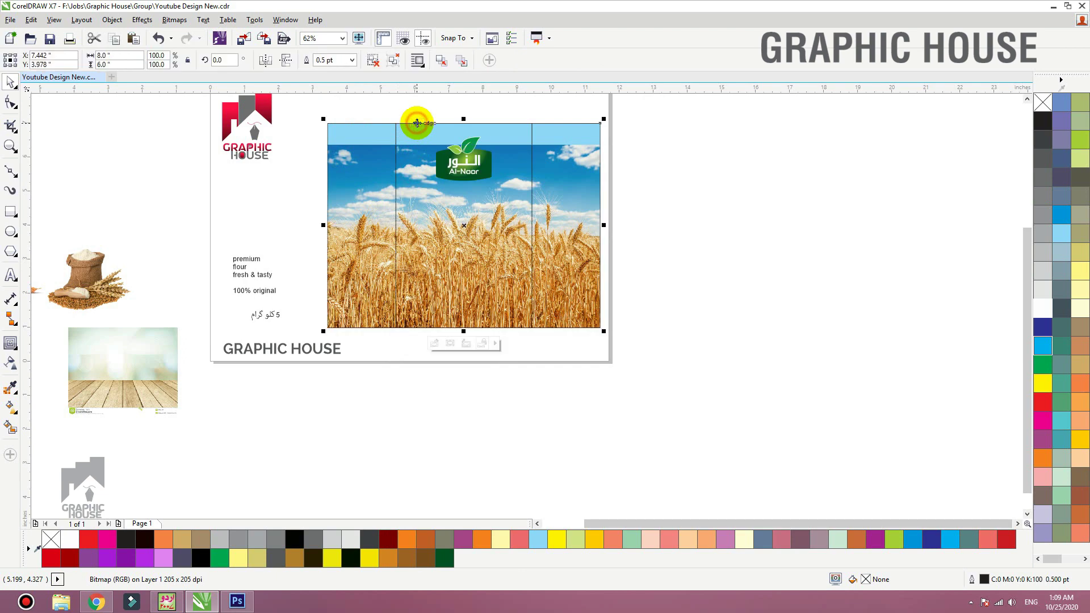
key("ctrl+z")
left_click(680, 275)
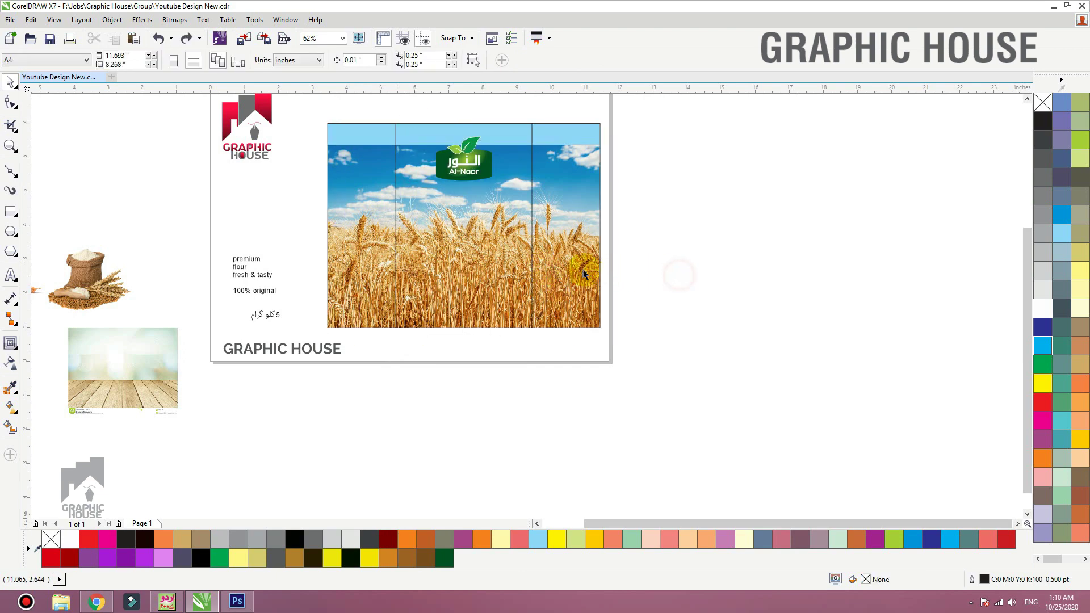
- Edit the package's PowerClip contents and draw a borderless yellow (C0 M20 Y100 K0) rectangle about 8.583 × 3.083 inches over the upper part
left_click_drag(588, 265, 597, 274)
key("ctrl+z")
left_click(560, 180, "ctrl")
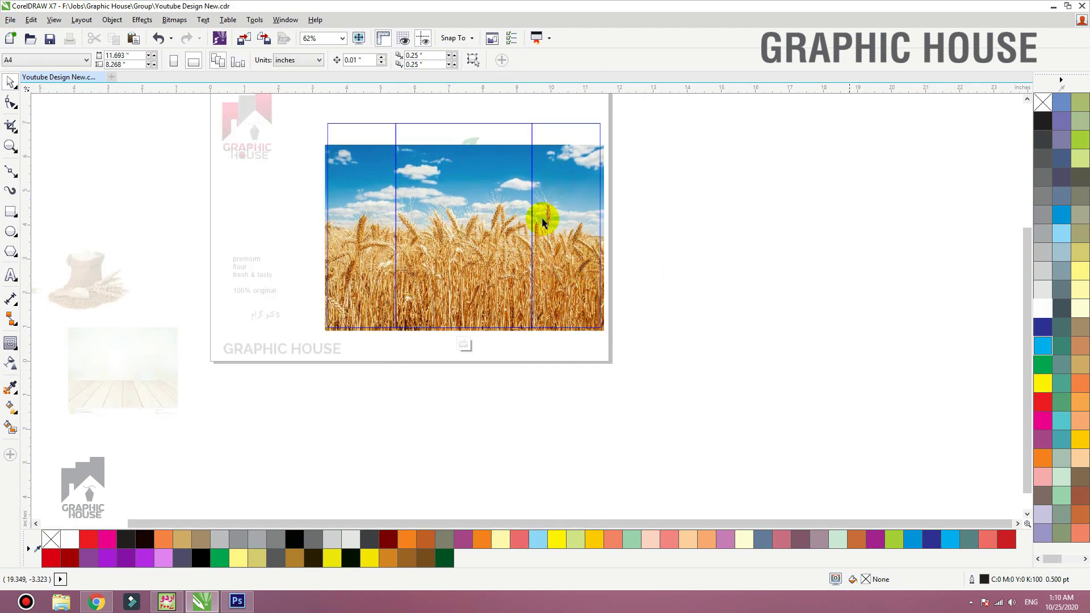
left_click_drag(488, 236, 503, 303)
key("ctrl+z")
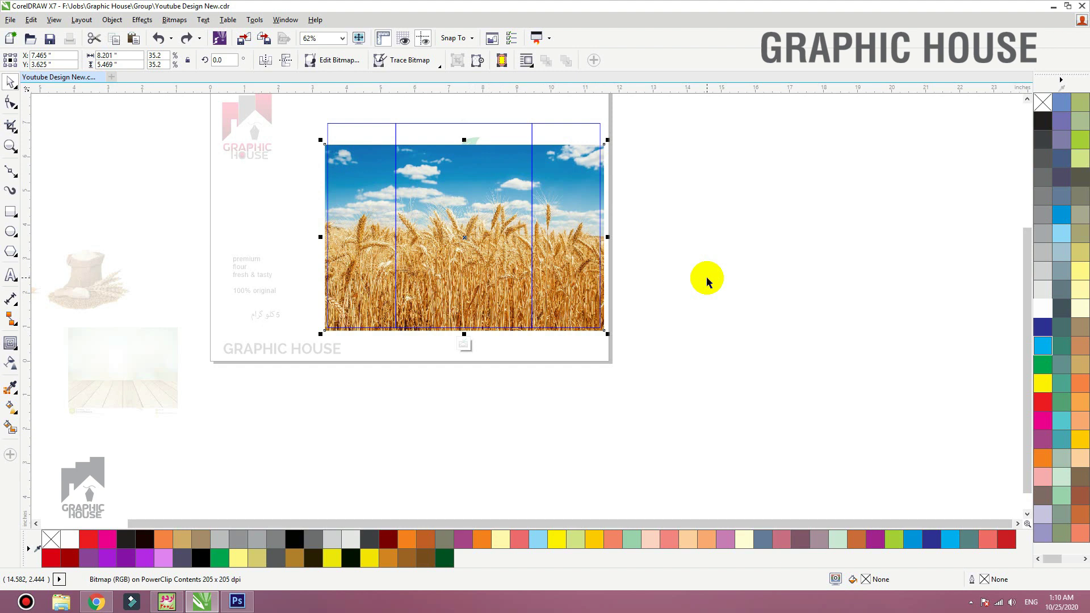
left_click(10, 212)
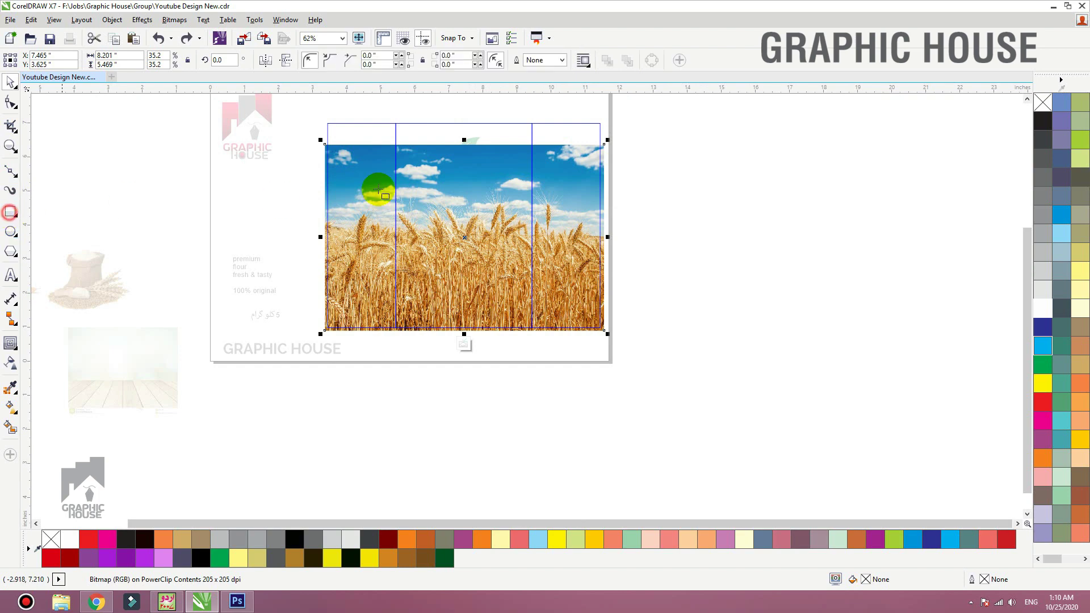
left_click_drag(319, 115, 611, 221)
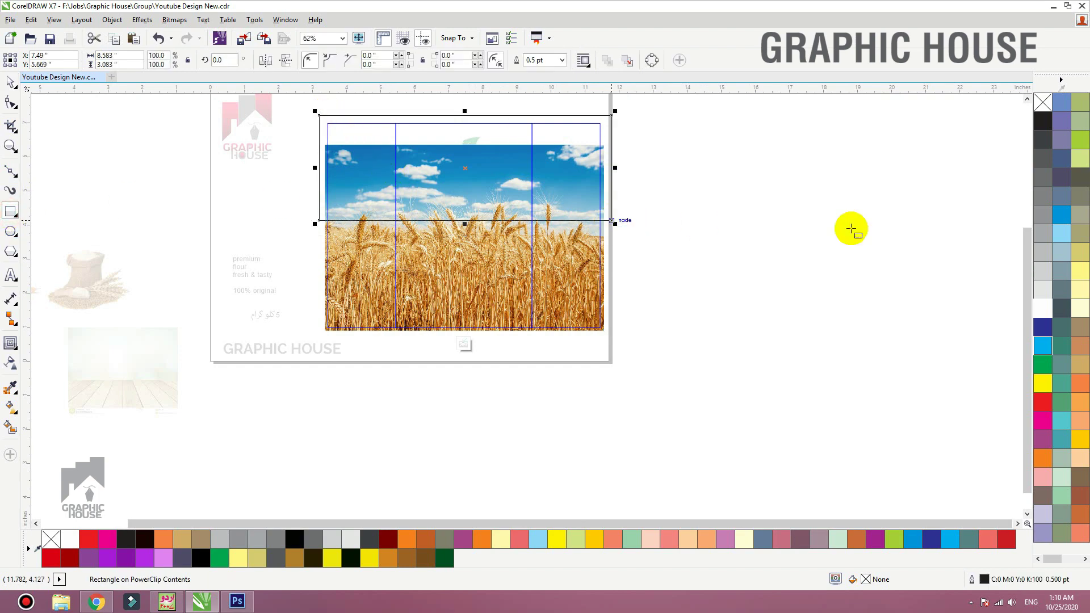
left_click(1080, 454)
right_click(1043, 103)
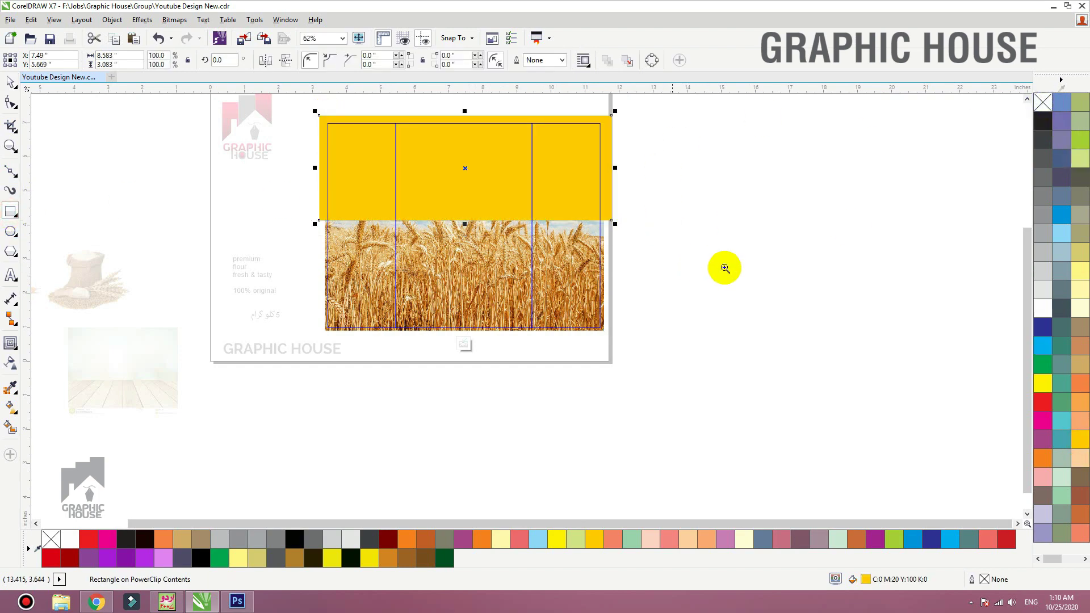
- Apply a linear transparency to the yellow rectangle so it fades downward into the wheat, with the fade starting partway below its upper edge
left_click_drag(724, 268, 191, 142)
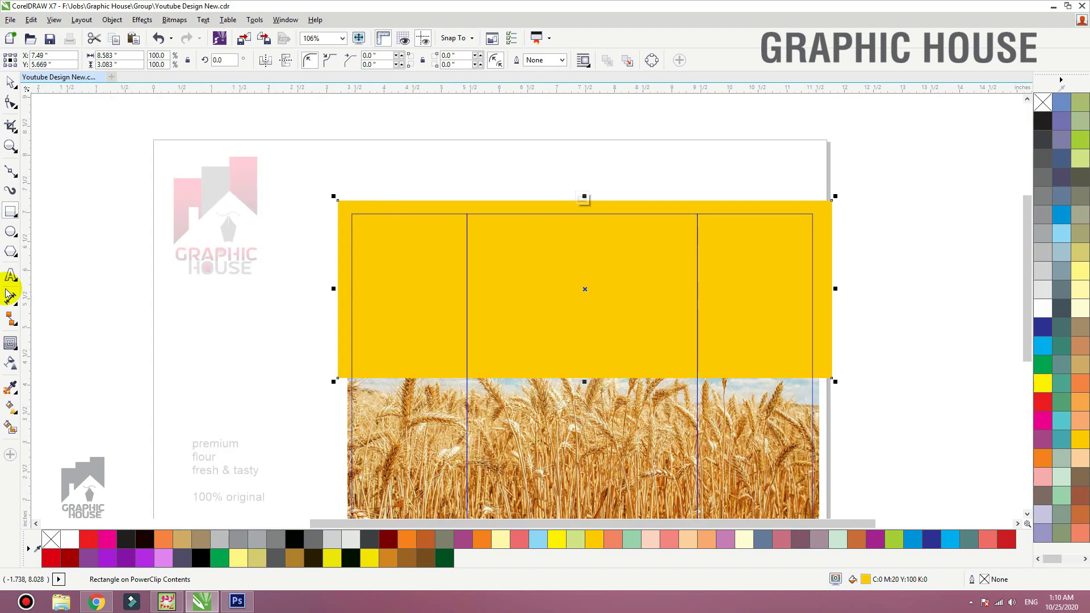
left_click(11, 364)
left_click_drag(578, 374, 578, 372)
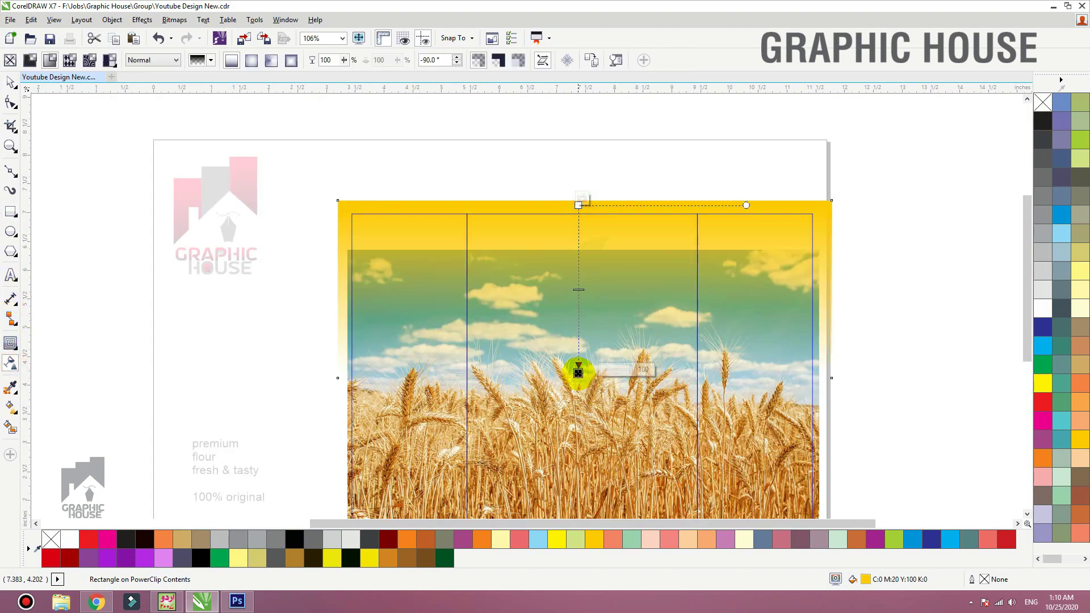
left_click_drag(578, 205, 578, 277)
mouse_move(577, 370)
left_mouse_down()
mouse_move(578, 412)
mouse_move(578, 381)
left_mouse_up()
key("space")
scroll(589, 245, "down", 2)
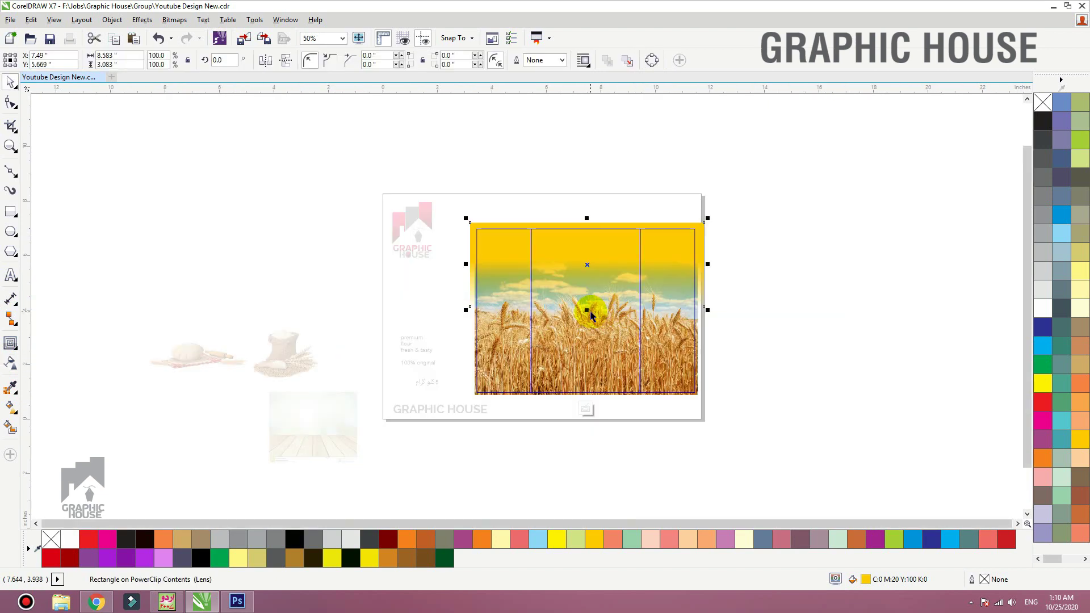
- Stretch the yellow rectangle downward to about 4.627 inches tall and finish editing the PowerClip contents
left_click_drag(587, 310, 587, 350)
left_click(822, 222, "ctrl")
key("shift+F2")
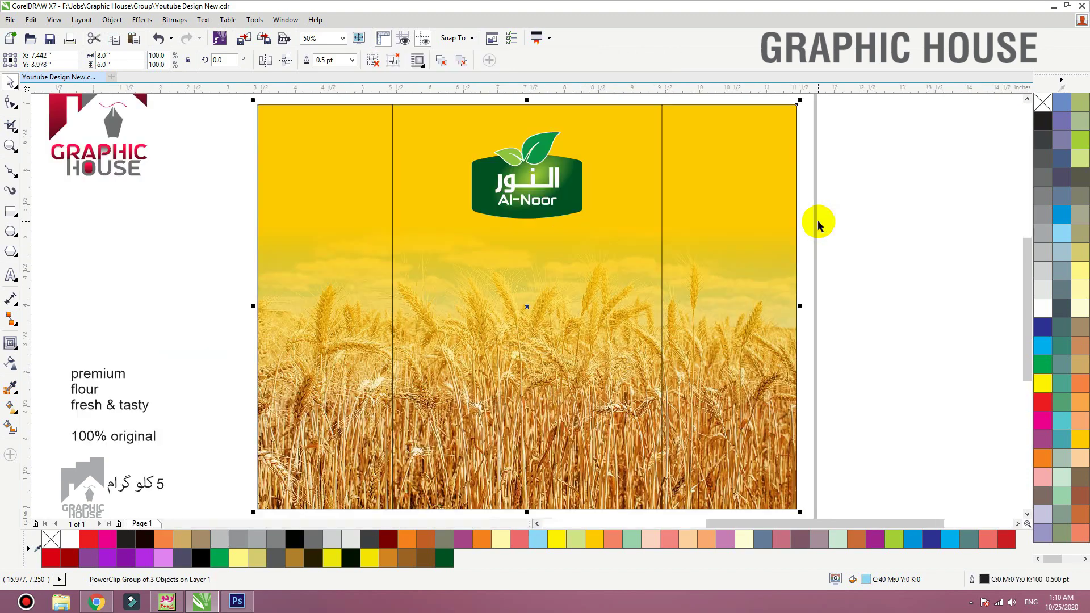
- Reopen the package's PowerClip contents and stretch the fading yellow rectangle downward to about 4.872 inches tall
left_click(718, 184, "ctrl")
scroll(498, 205, "down", 1)
left_click_drag(523, 192, 238, 179)
key("ctrl+z")
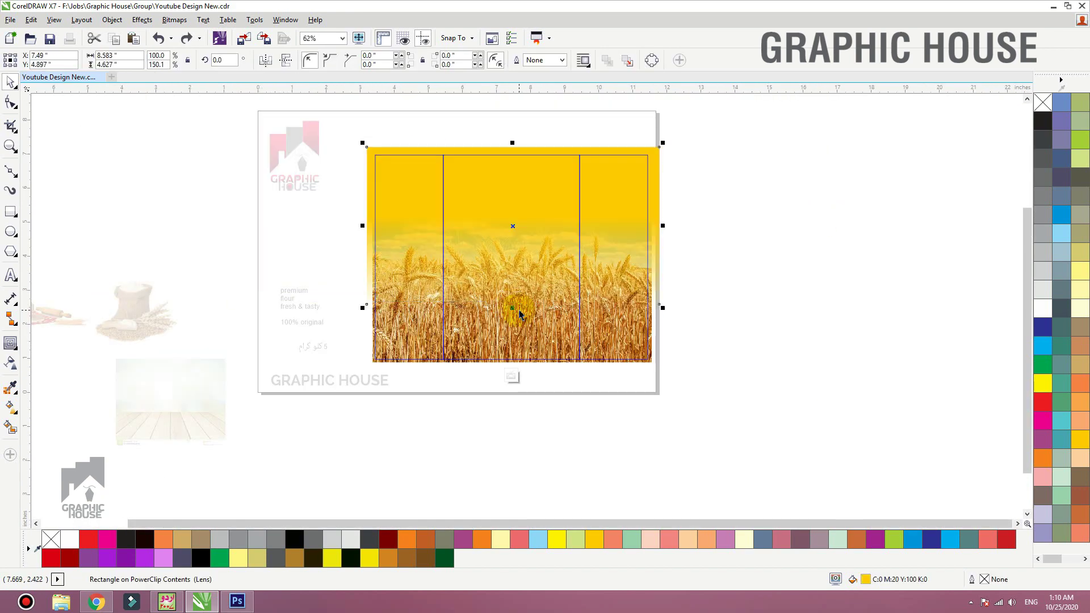
left_click_drag(520, 314, 520, 323)
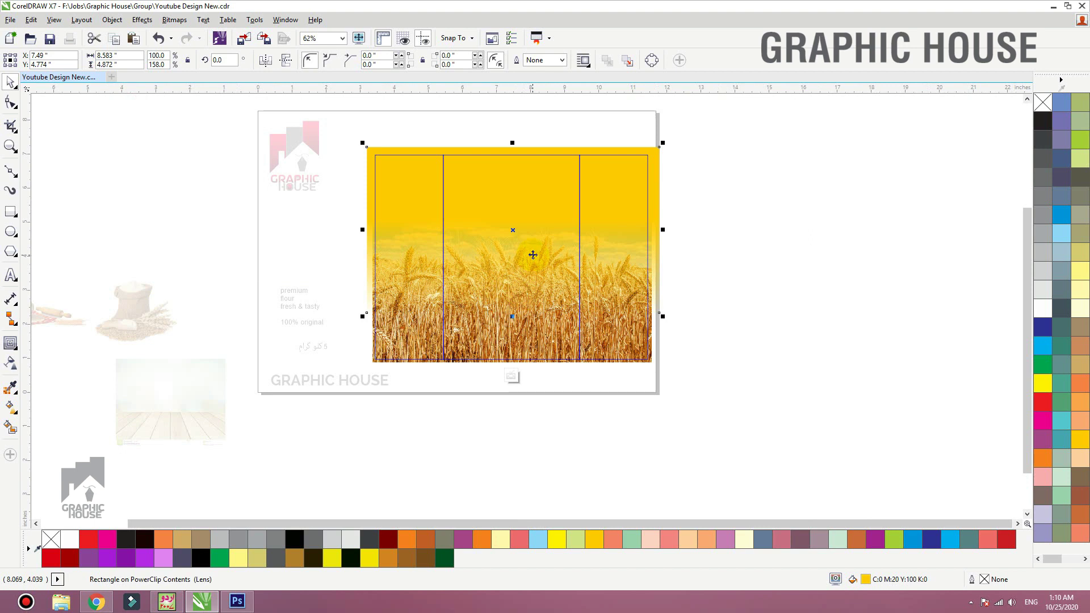
- Place a vertically flipped copy of the fading yellow rectangle over the wheat's lower part and finish editing the PowerClip contents
left_click_drag(528, 175, 528, 338)
left_click(287, 66)
left_click_drag(575, 433, 580, 418)
scroll(621, 358, "up", 3)
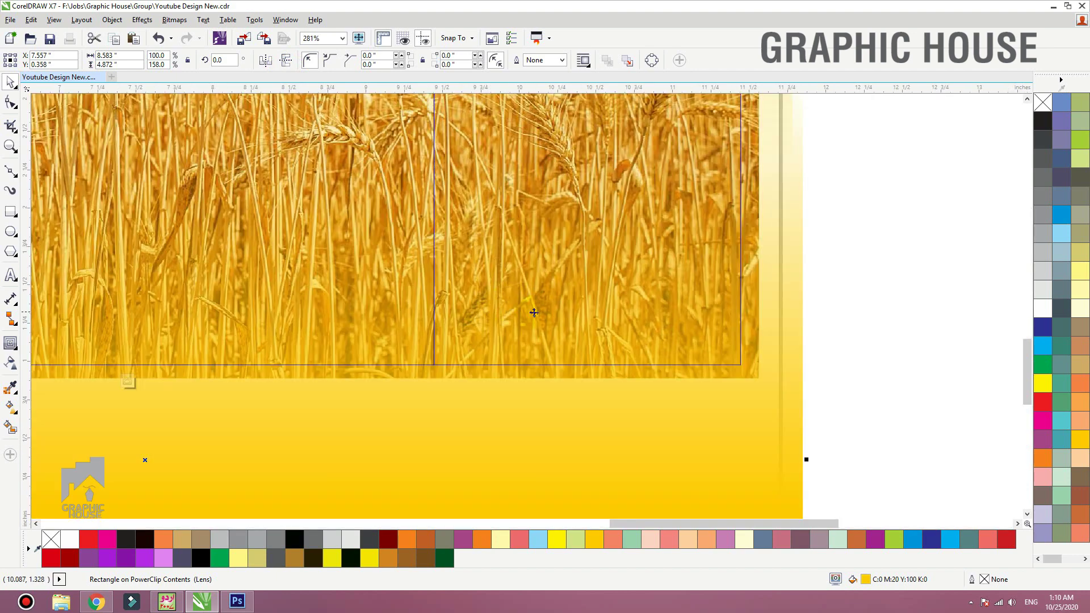
scroll(534, 312, "down", 3)
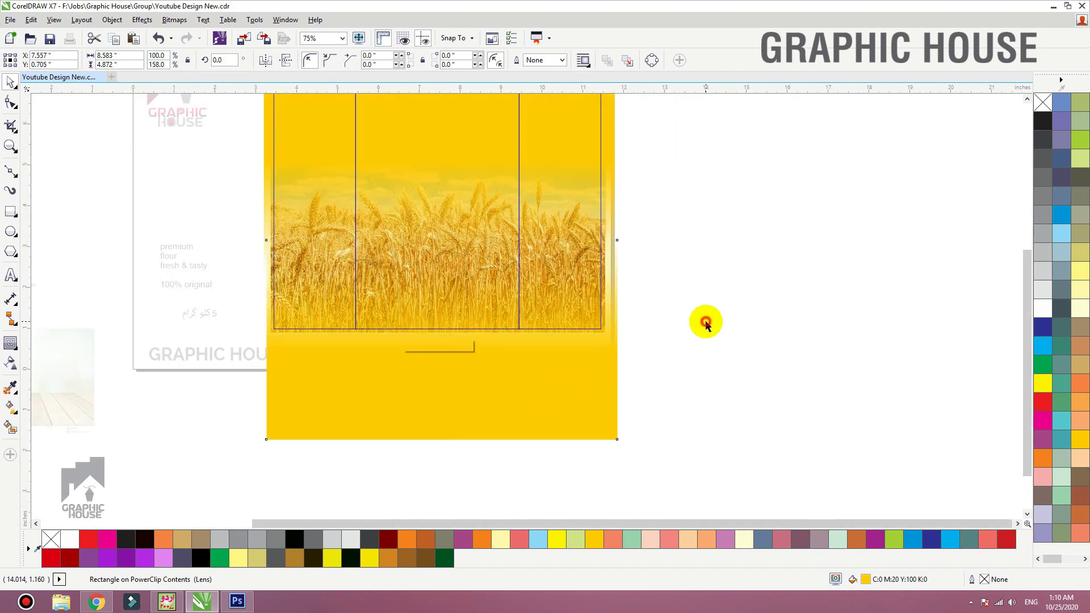
left_click(705, 322, "ctrl")
- Ungroup the package into its three separate panels
left_click(691, 336)
scroll(620, 343, "down", 1)
left_click_drag(680, 360, 231, 172)
left_click(681, 307)
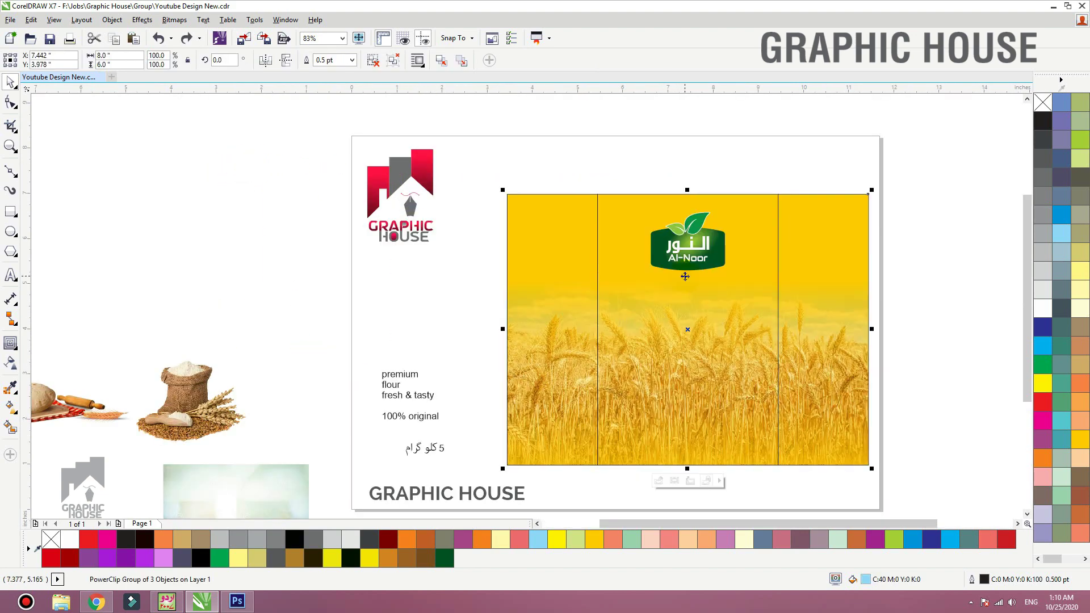
left_click(374, 63)
left_click(479, 109)
- Try moving the left, middle and right package panels aside in turn, undoing each move
left_click_drag(550, 220, 445, 224)
key("ctrl+z")
left_click_drag(721, 346, 587, 242)
key("ctrl+z")
left_click_drag(816, 315, 869, 338)
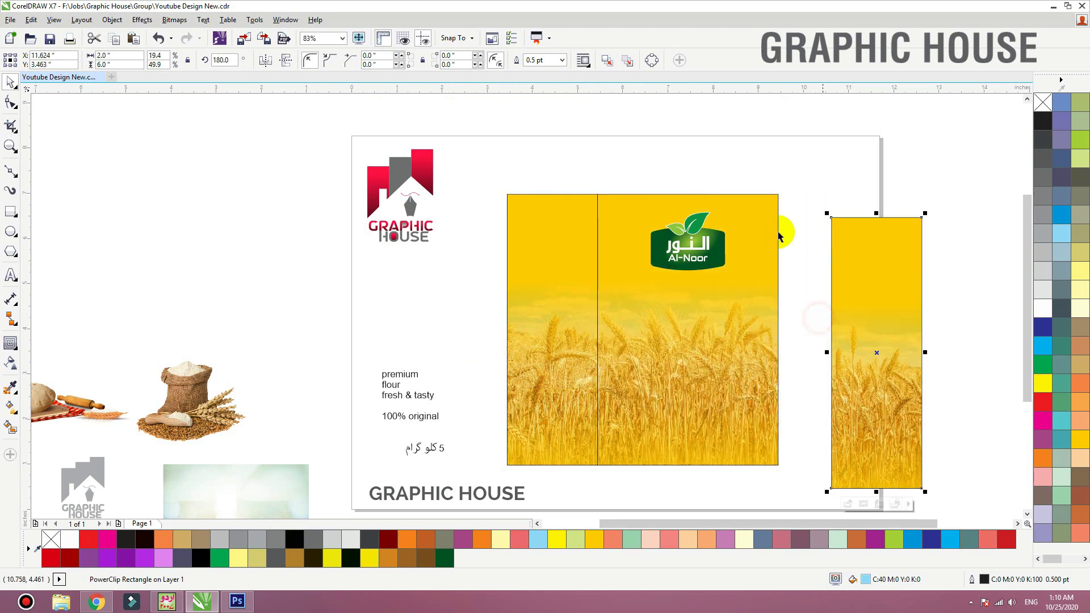
key("ctrl+z")
- Remove the outline from the middle package panel
left_click(762, 163)
left_click(737, 195)
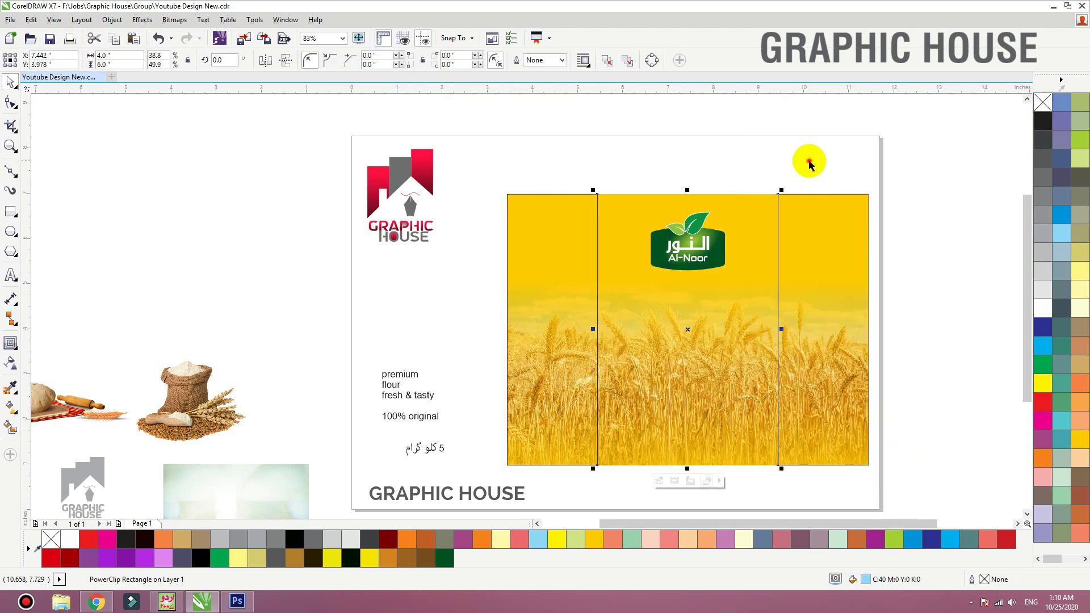
left_click(650, 171)
- Move the wooden table photo onto the lower part of the middle panel, against the panel's left edge
scroll(645, 216, "down", 3)
scroll(370, 407, "up", 3)
left_click(370, 408)
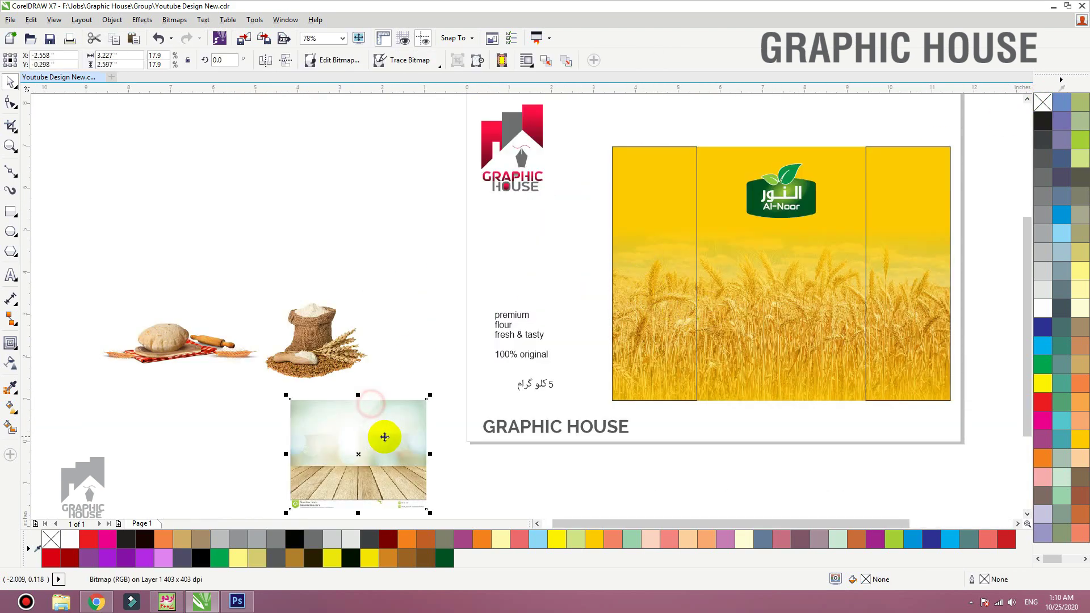
left_click_drag(359, 450, 801, 363)
scroll(1026, 494, "up", 4)
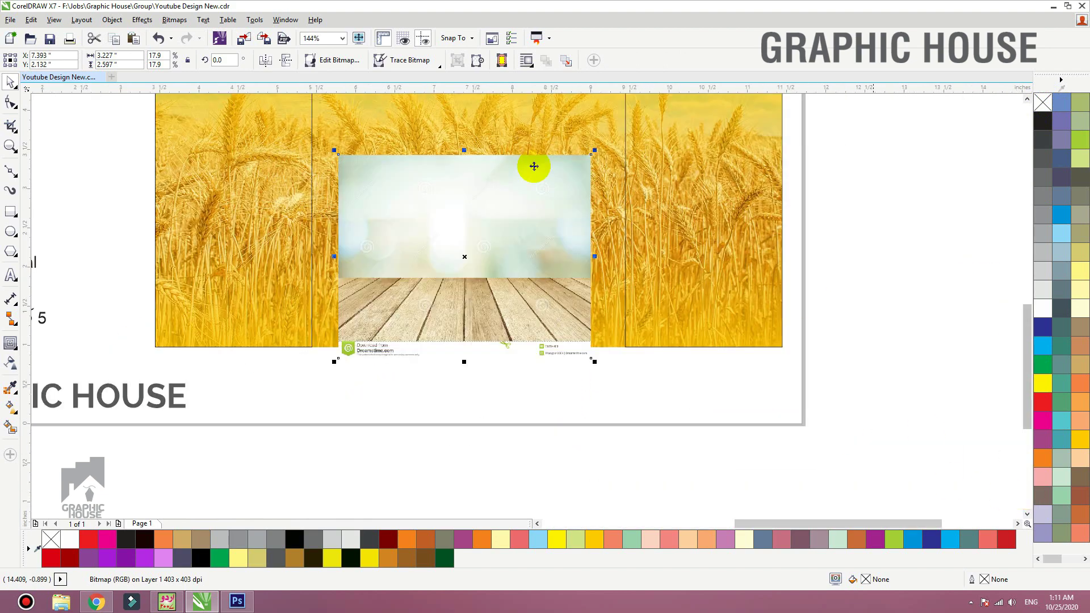
left_click_drag(494, 254, 491, 258)
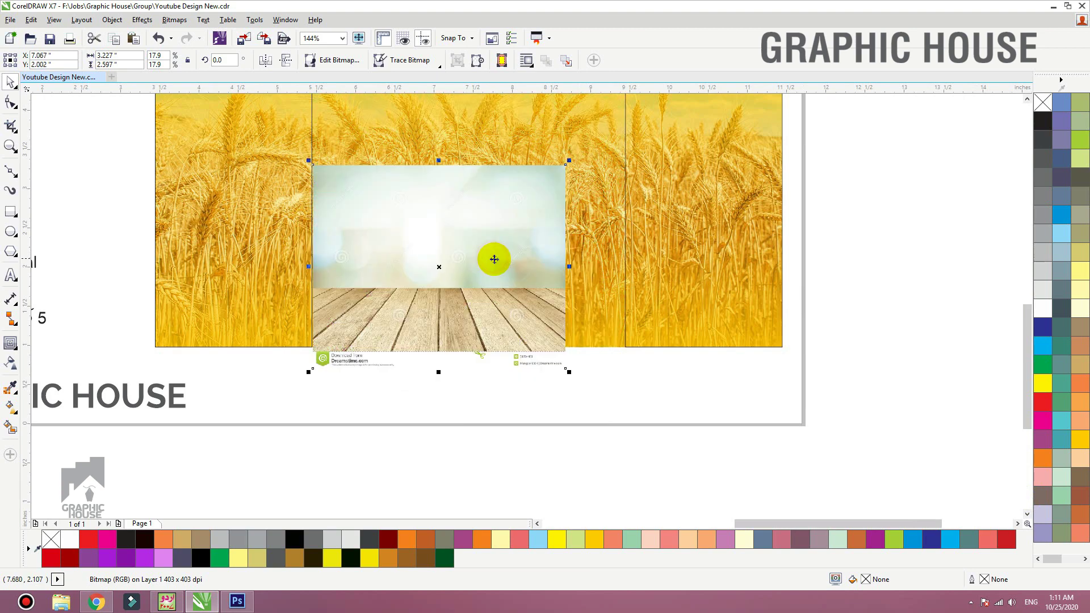
- Draw a closed Bezier shape around the blurred background of the table photo, with its straight lower side along the table's back edge
left_click(11, 170)
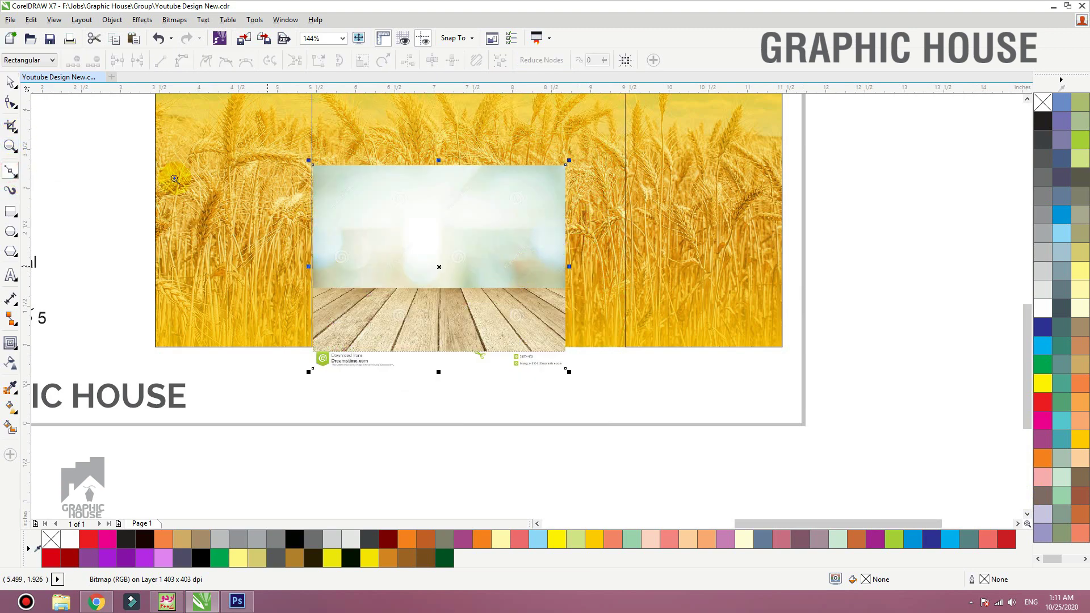
scroll(638, 339, "up", 3)
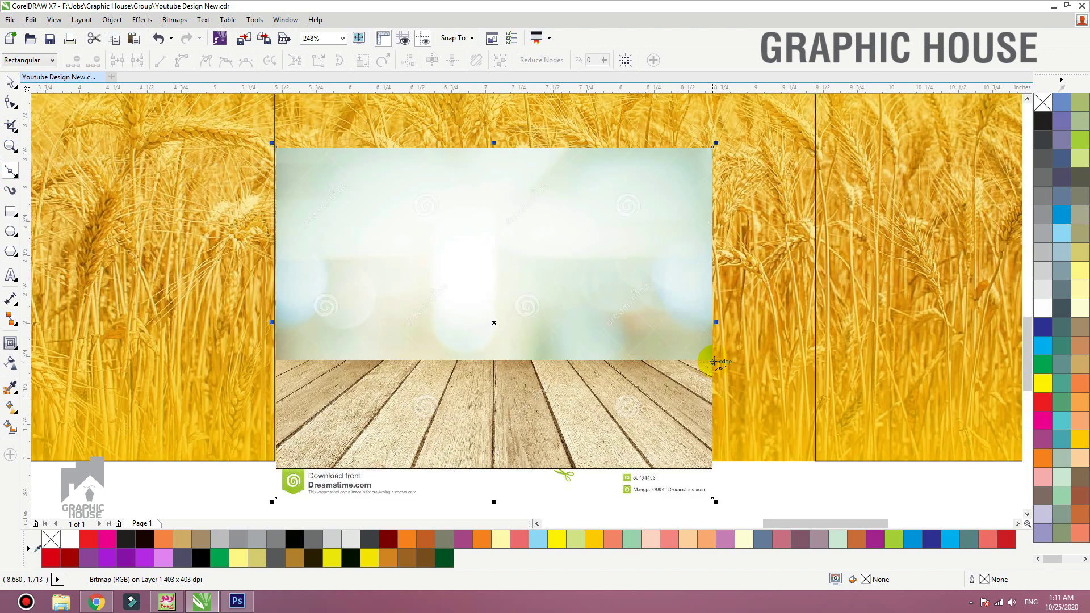
left_click_drag(716, 360, 275, 360)
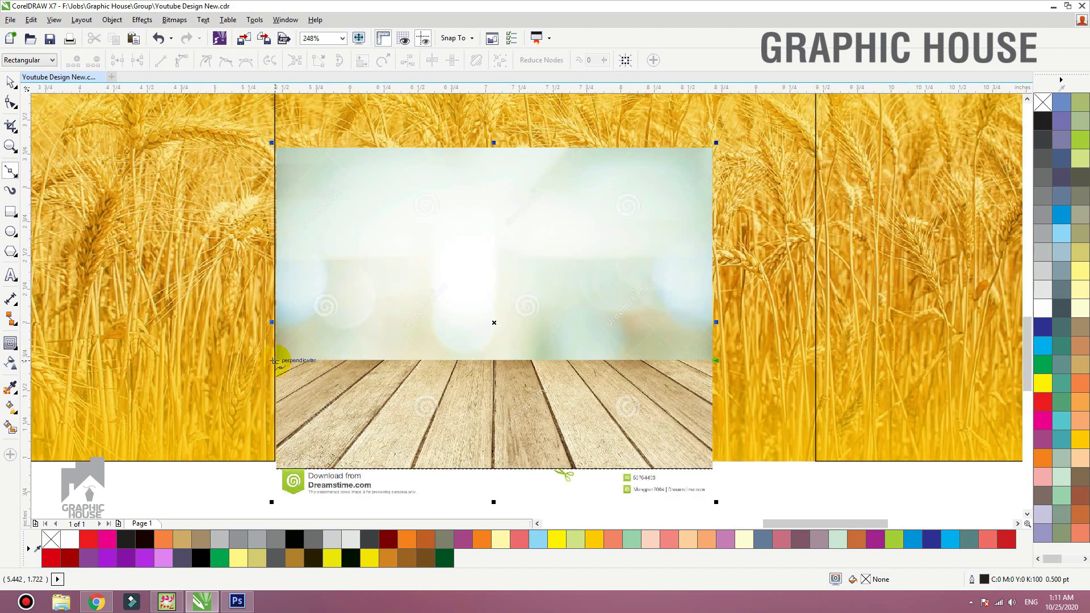
left_click(275, 361)
left_click(399, 102)
left_click(716, 104)
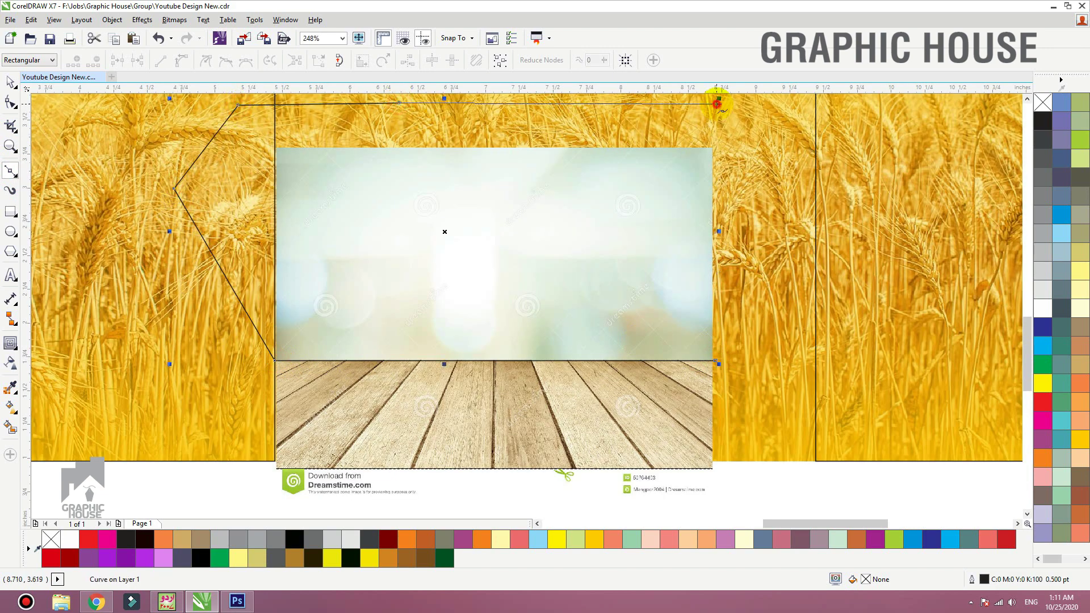
left_click_drag(787, 124, 793, 134)
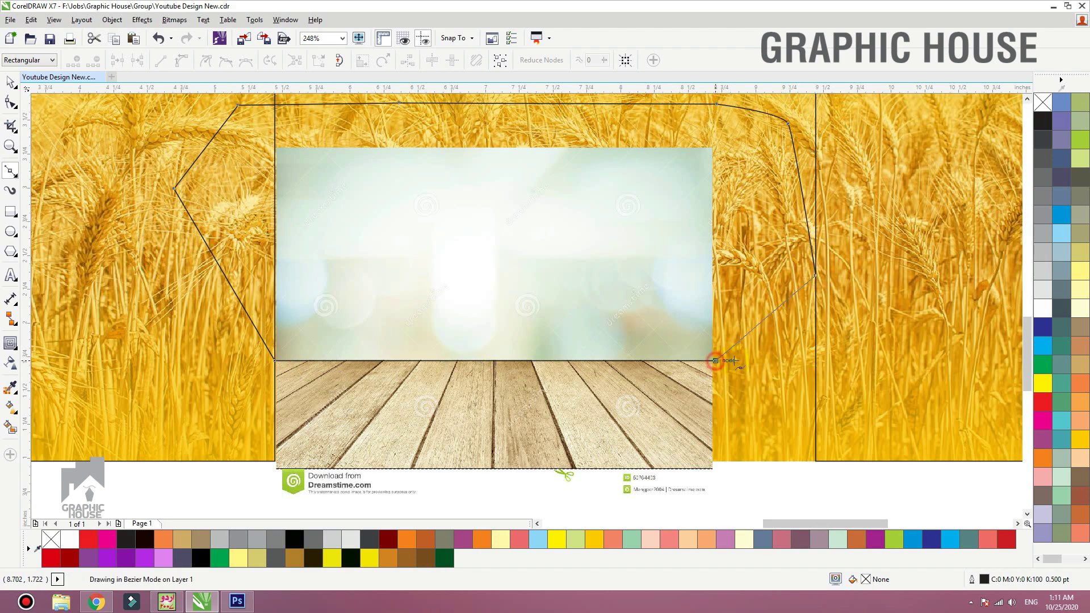
left_click(715, 361)
- Trim the blurred background off the table photo with the drawn shape and delete the shape
key("space")
left_click(638, 391, "shift")
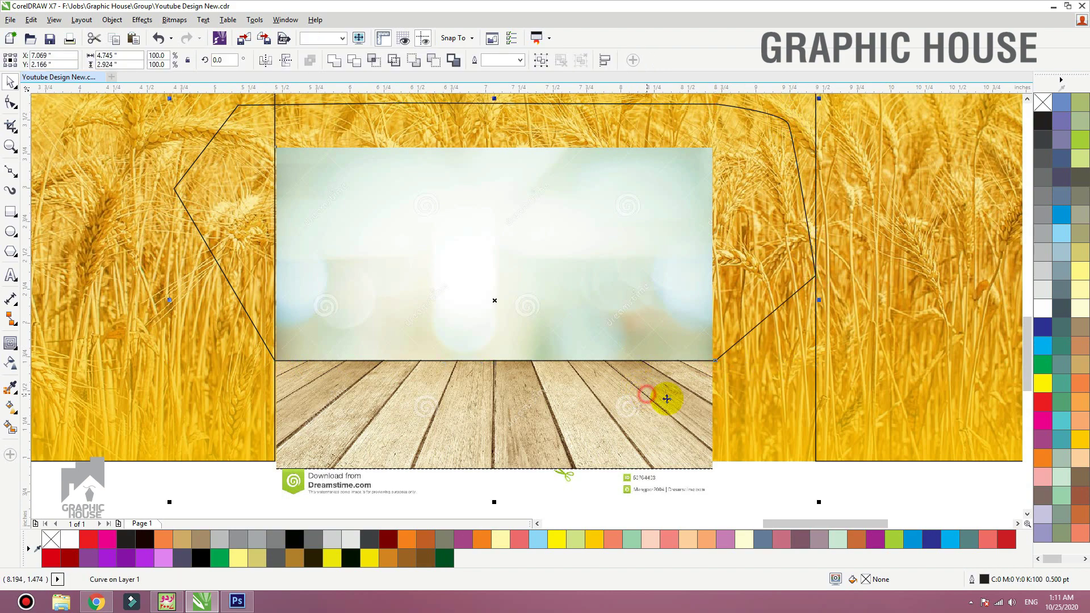
left_click(356, 61)
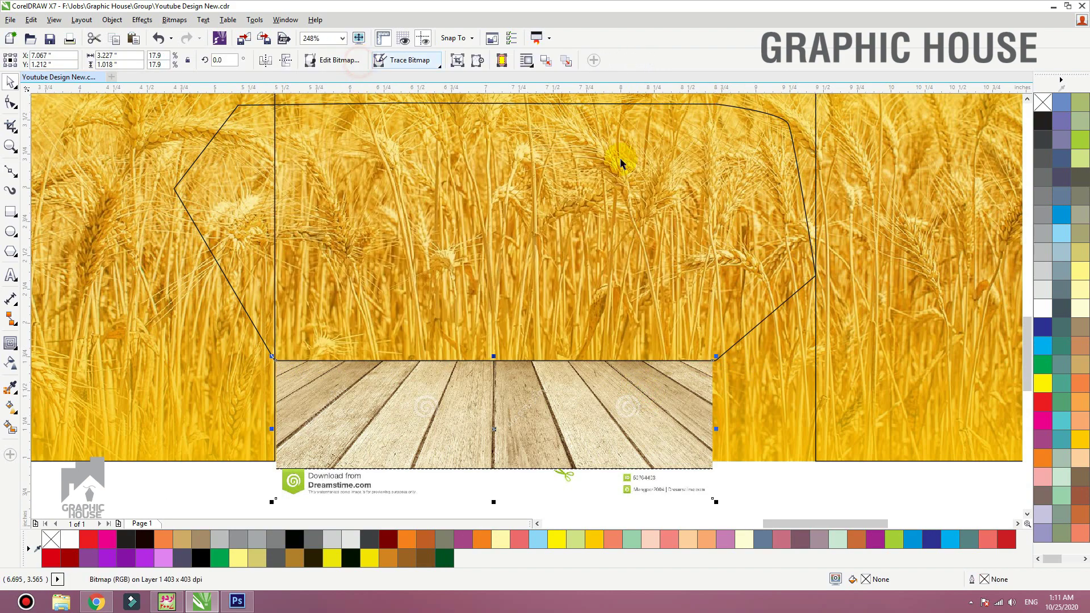
left_click(775, 118)
key("Delete")
- Enlarge the wooden planks to about 4.009 × 1.265 inches to span the middle panel and shift them to its lower edge
left_click(618, 409)
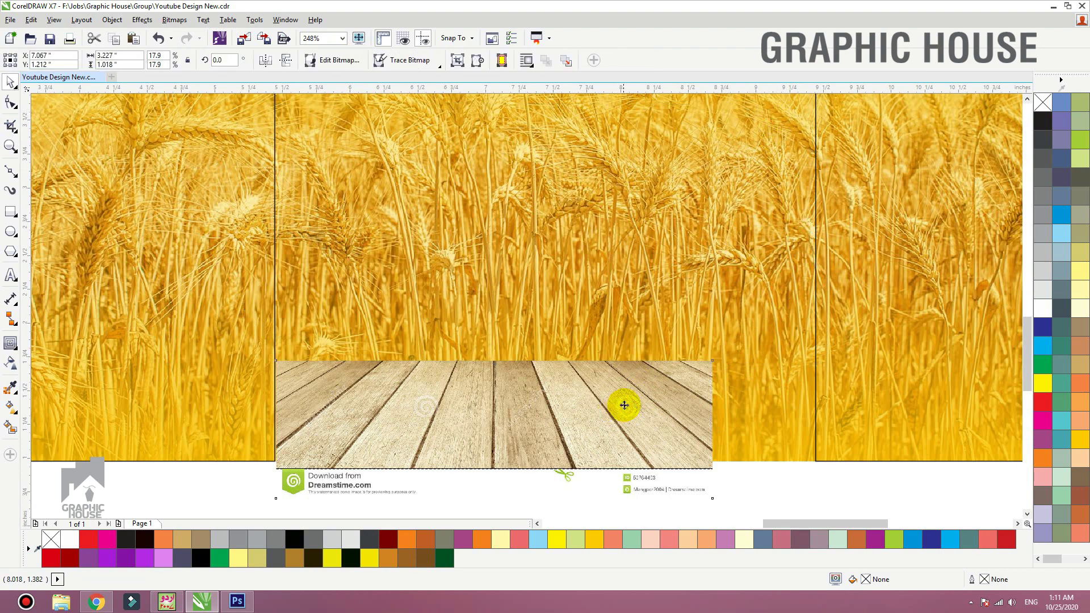
scroll(492, 303, "down", 1)
scroll(493, 361, "up", 1)
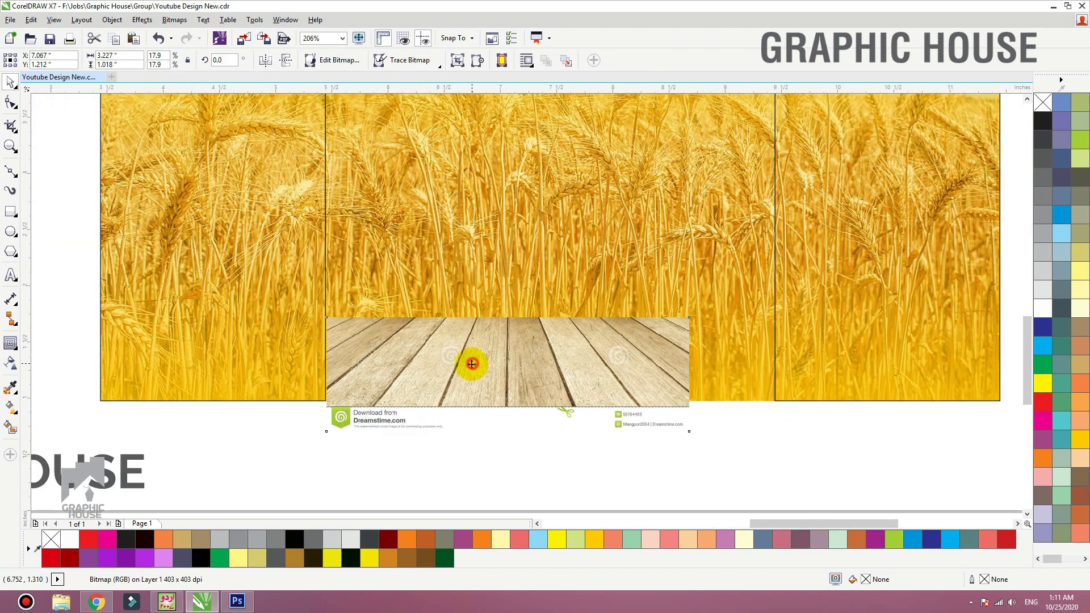
left_click_drag(473, 363, 470, 365)
left_click_drag(690, 315, 781, 257)
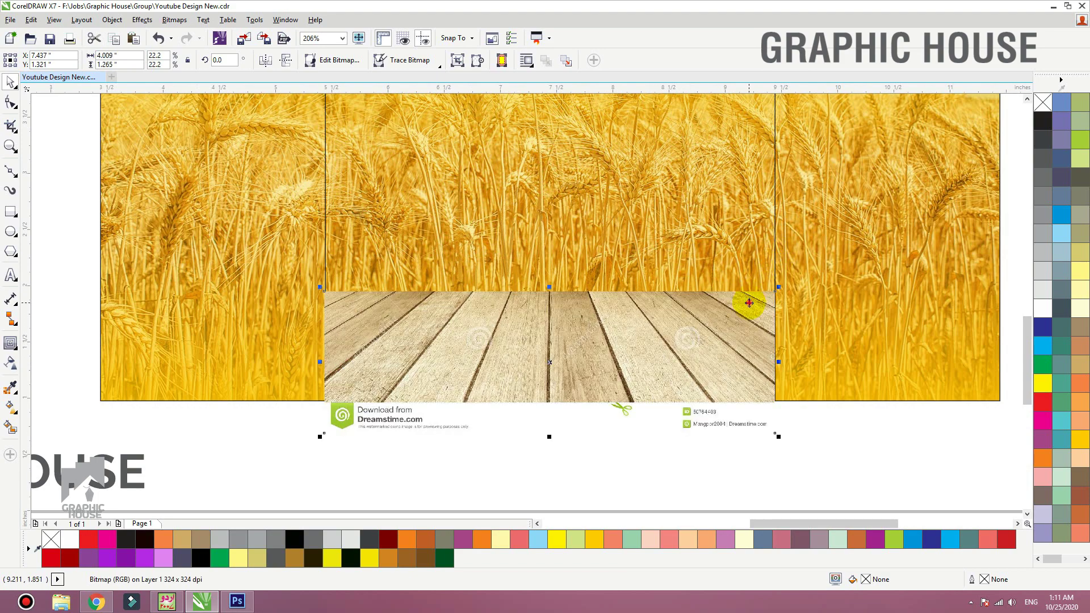
left_click_drag(749, 305, 749, 308)
- Place the wooden planks photo inside the middle panel with PowerClip
right_click(743, 143)
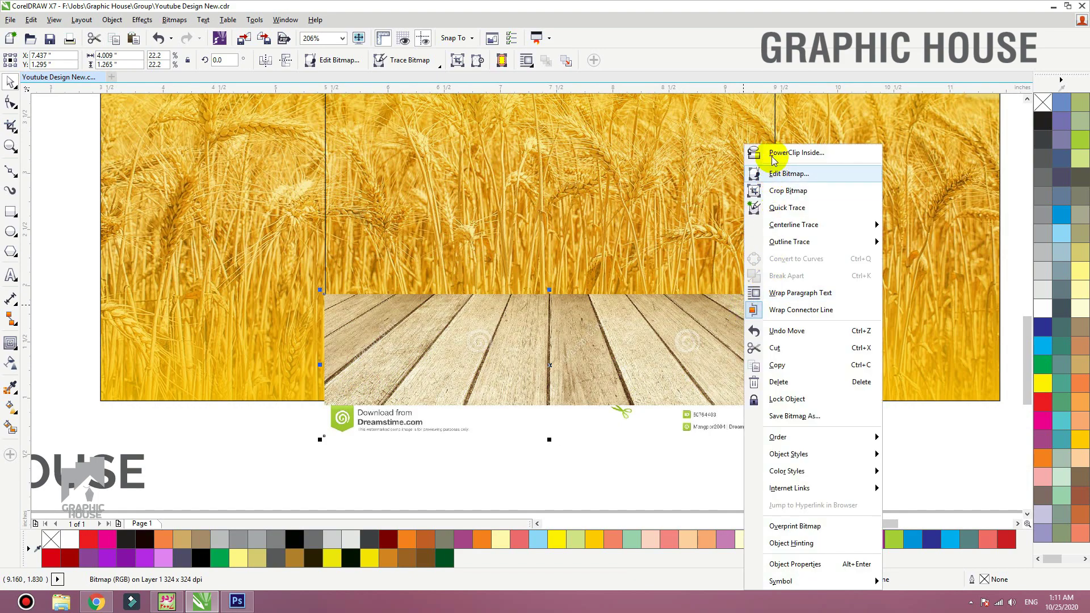
left_click(750, 151)
left_click(757, 152)
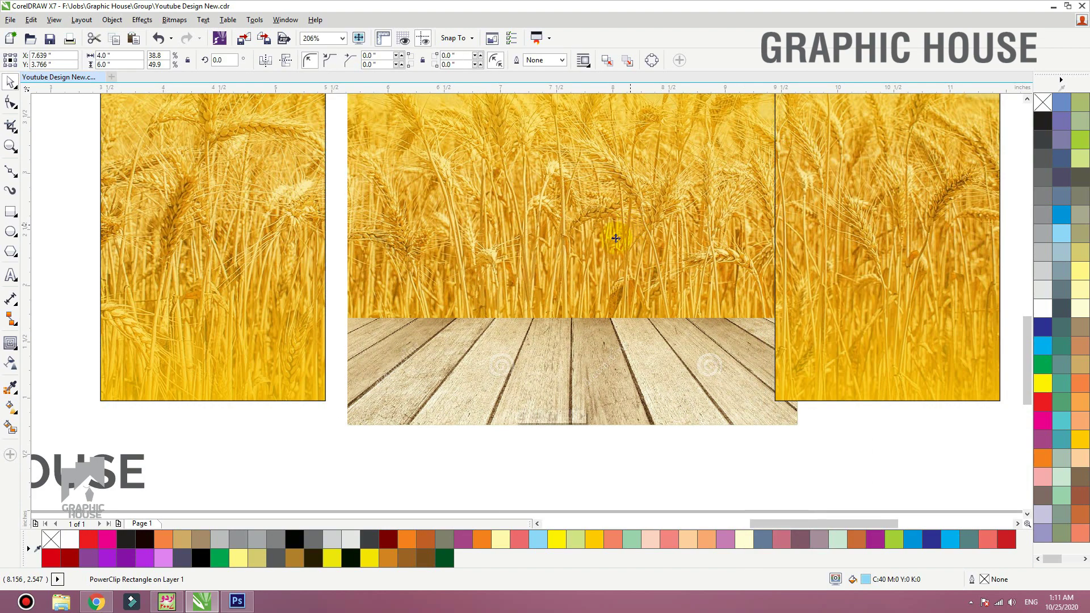
- Edit the middle panel's PowerClip contents, stretching the wooden planks to about 4.123 × 1.768 inches and nudging them slightly down
left_click(565, 333, "ctrl")
left_click_drag(549, 296, 549, 233)
key("Down")
key("Down")
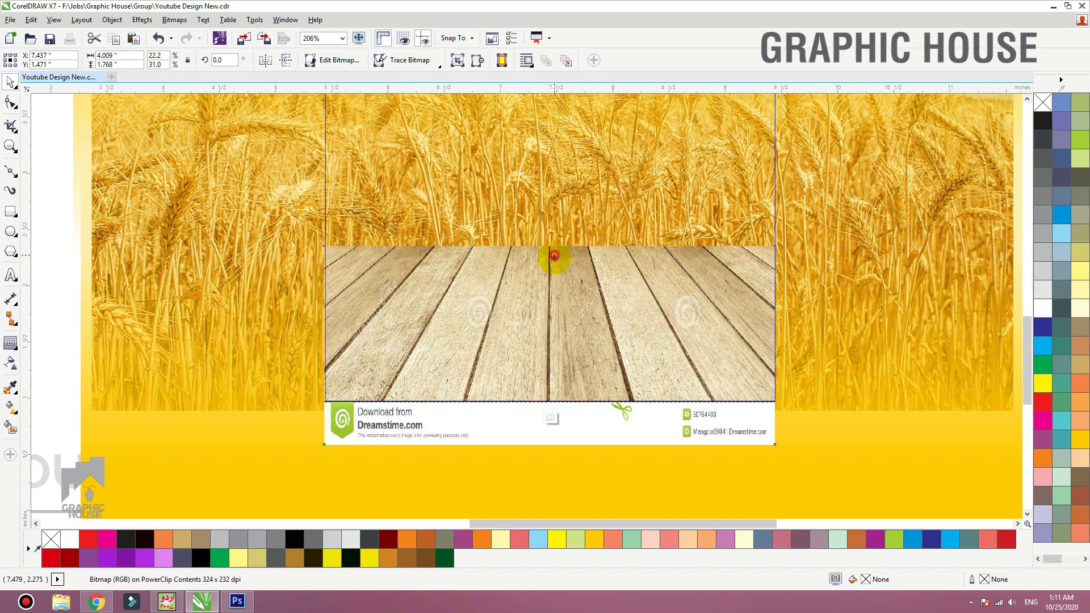
left_click_drag(781, 349, 787, 349)
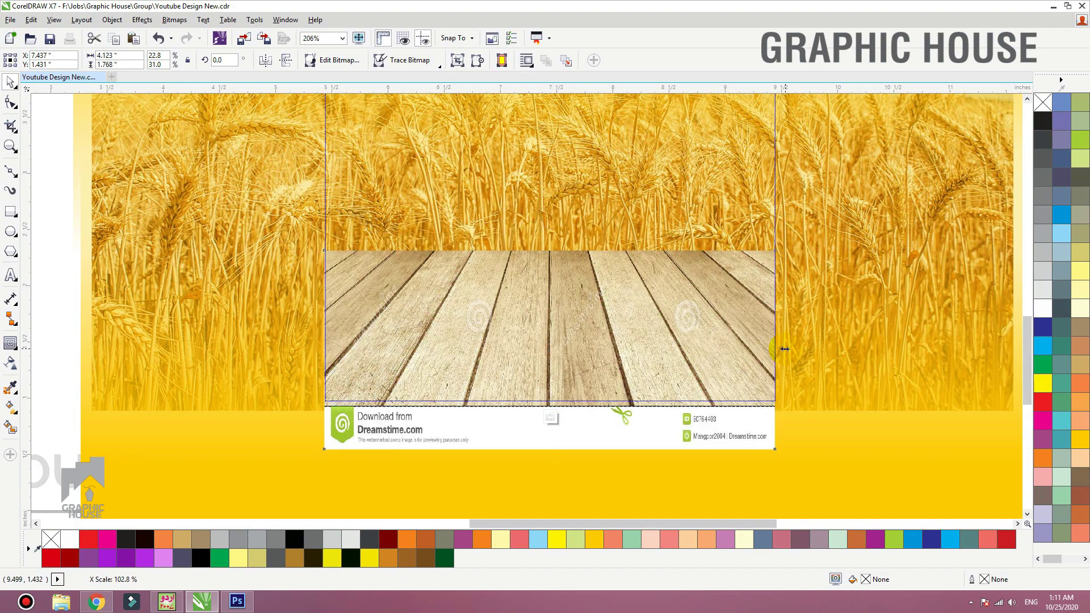
- Add a black drop shadow to the wooden planks, cast slightly upward and left, with opacity 50 and feathering 15
left_click(10, 343)
left_click(101, 344)
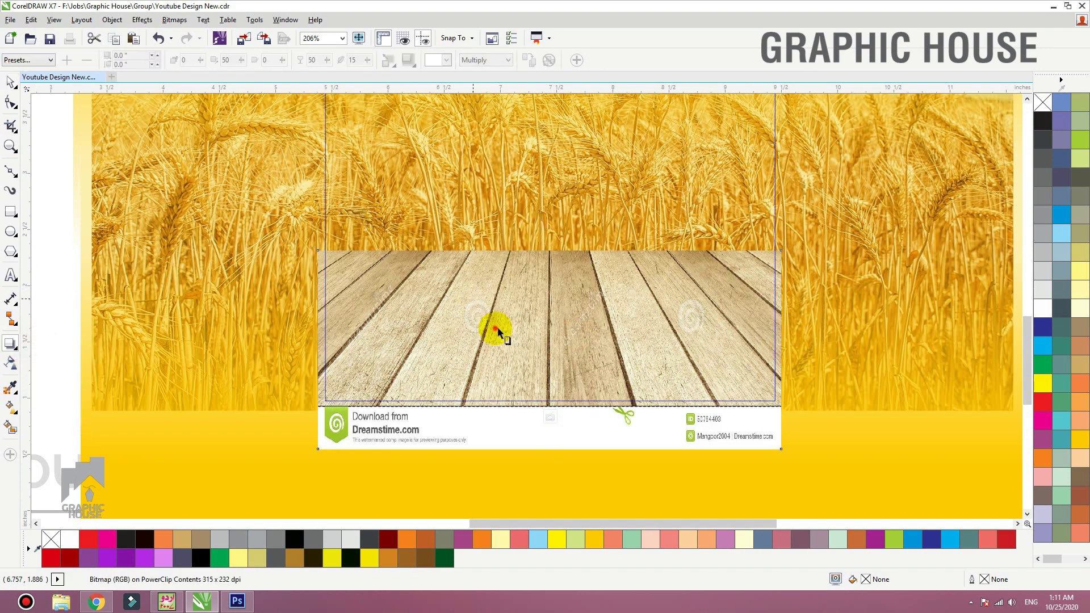
left_click_drag(516, 257, 480, 247)
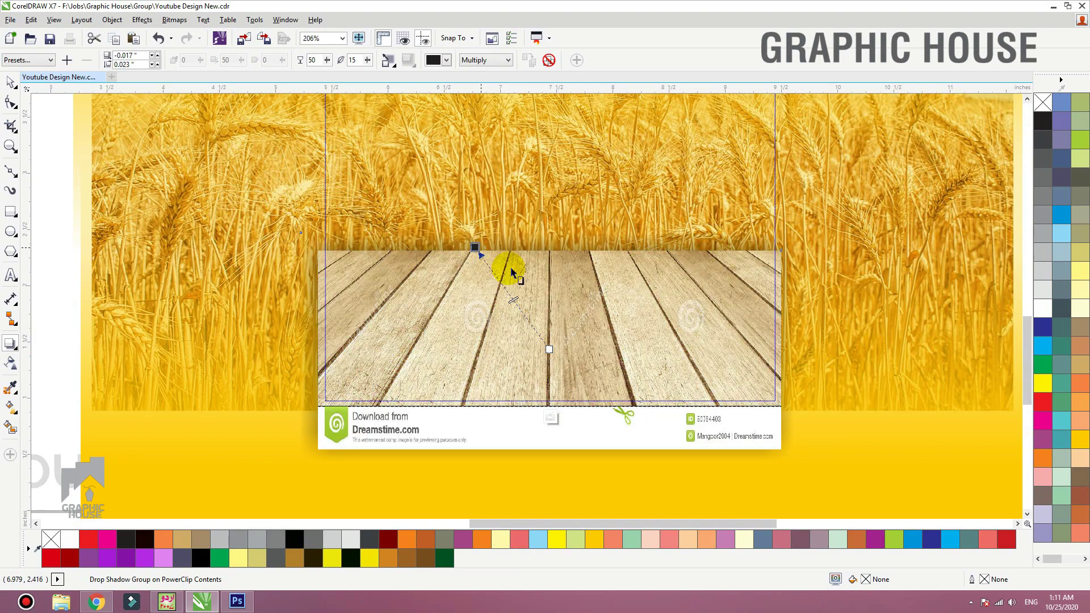
- Soften the wooden planks' drop shadow to opacity 25 and feathering 5, and finish editing the PowerClip contents
left_click_drag(528, 318, 531, 325)
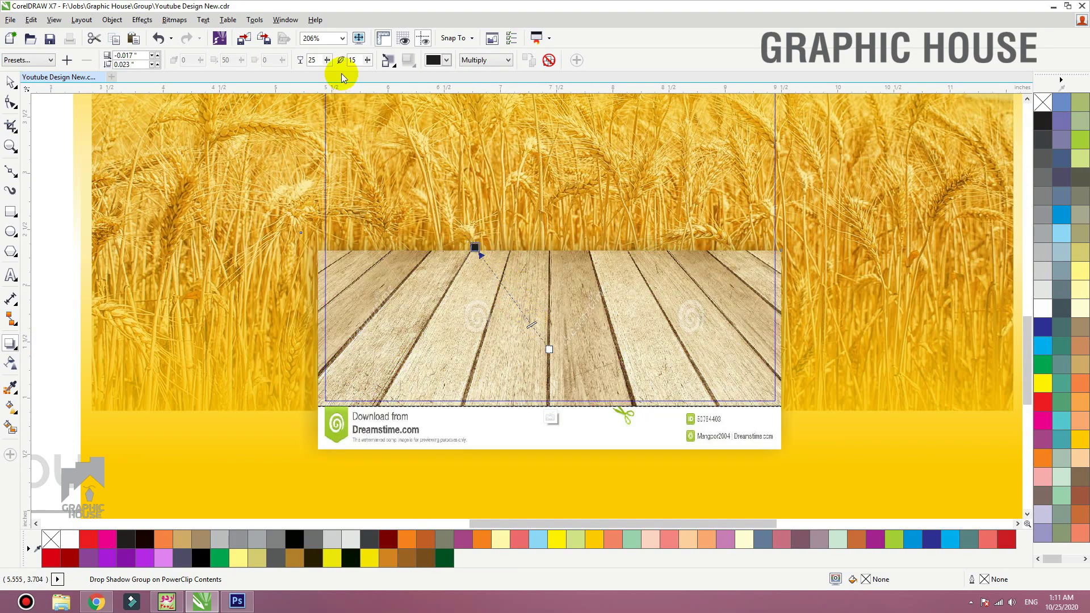
left_click_drag(356, 63, 194, 33)
type("5")
key("Return")
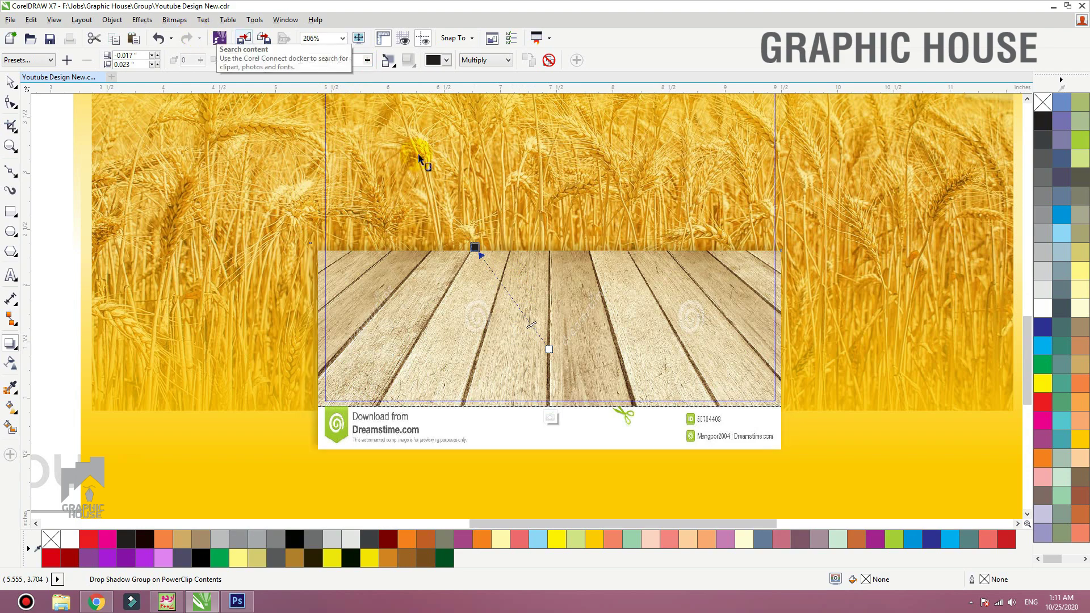
left_click_drag(466, 252, 458, 246)
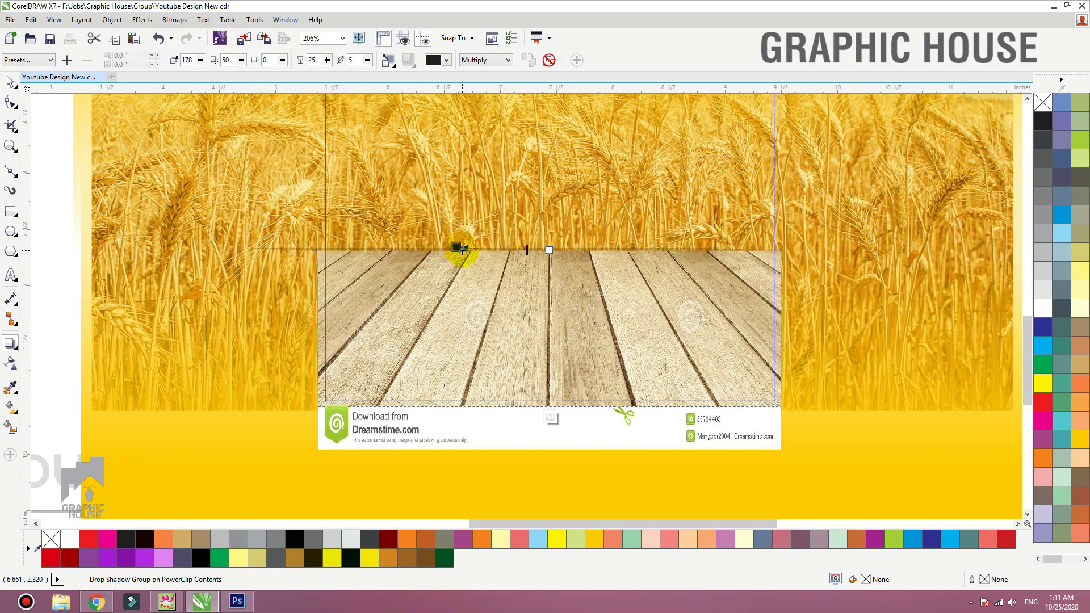
key("ctrl+z")
key("space")
scroll(621, 326, "down", 1)
left_click(873, 296, "ctrl")
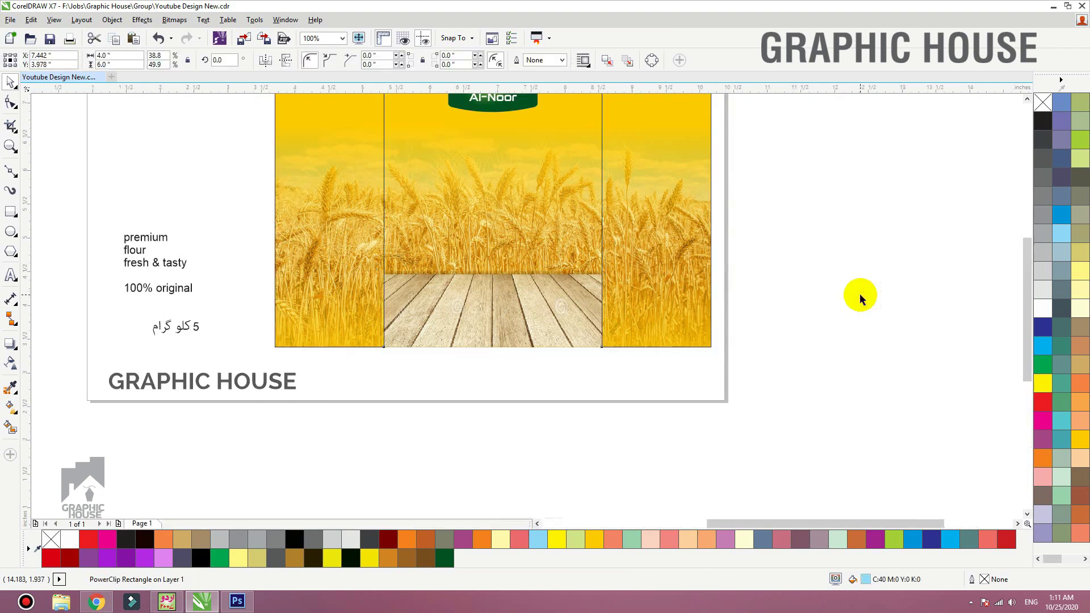
- Reopen the middle panel's PowerClip contents and delete the lower yellow fading rectangle over the wheat
key("shift+F2")
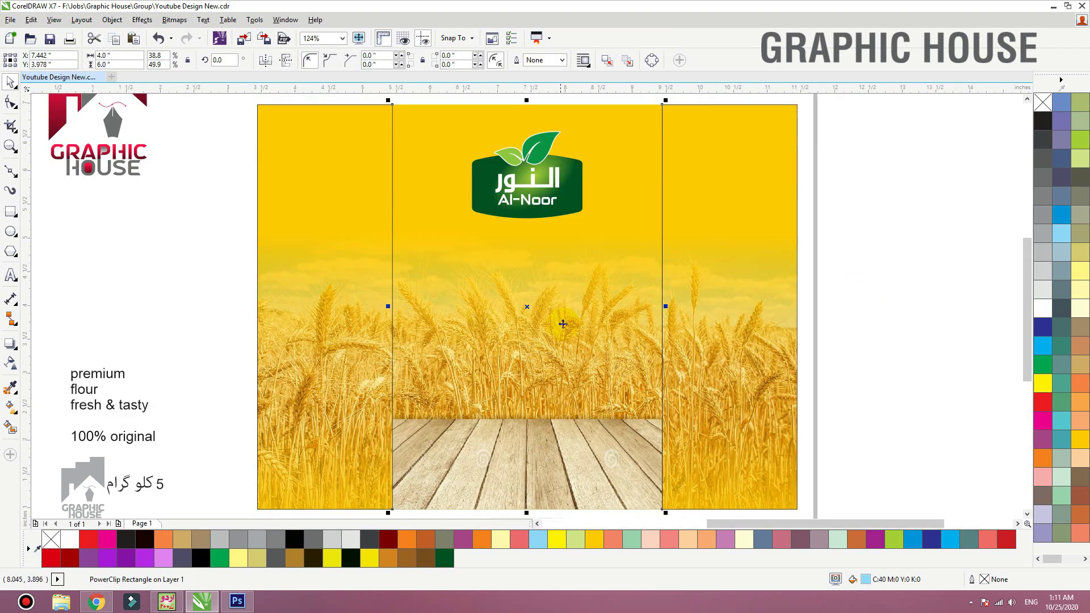
left_click(578, 335, "ctrl")
scroll(547, 315, "down", 1)
left_click_drag(601, 324, 596, 316)
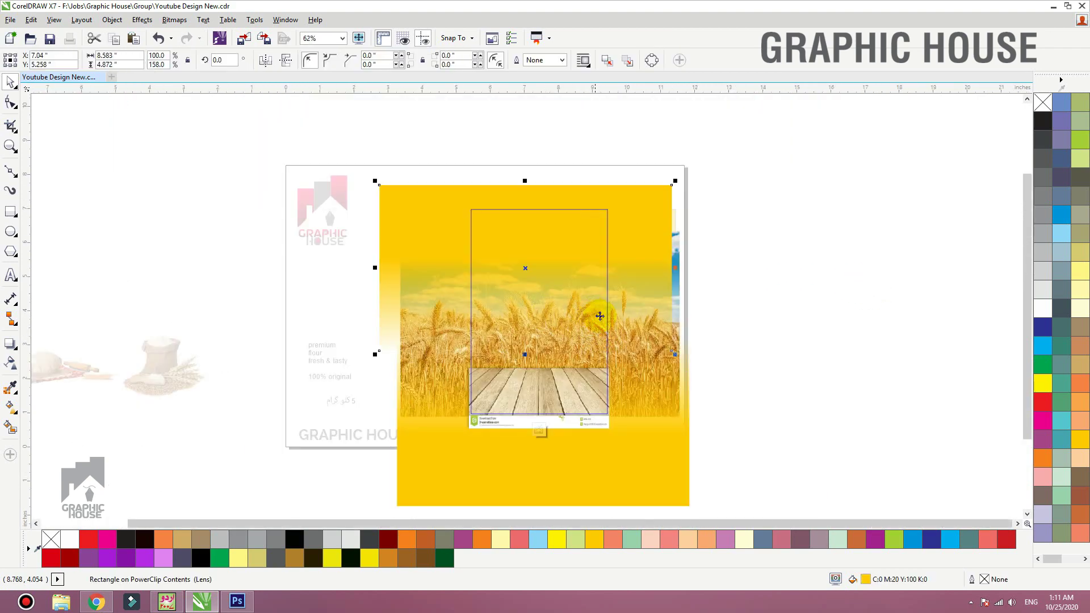
key("ctrl+z")
left_click(743, 325)
left_click(686, 458)
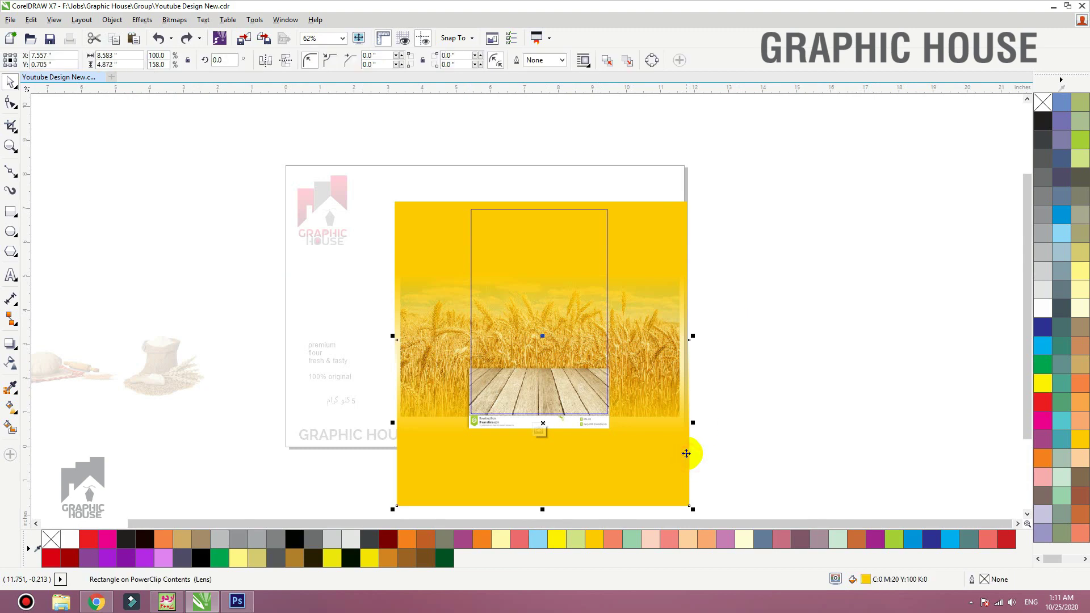
key("shift+Page_Down")
key("Delete")
left_click(663, 406)
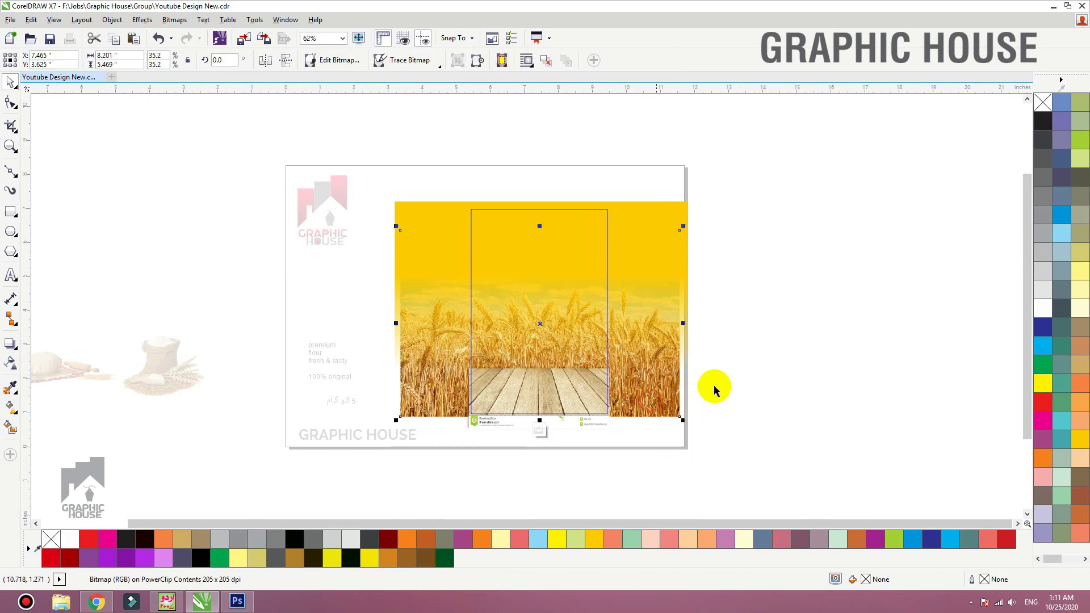
key("F2")
left_click_drag(745, 288, 274, 438)
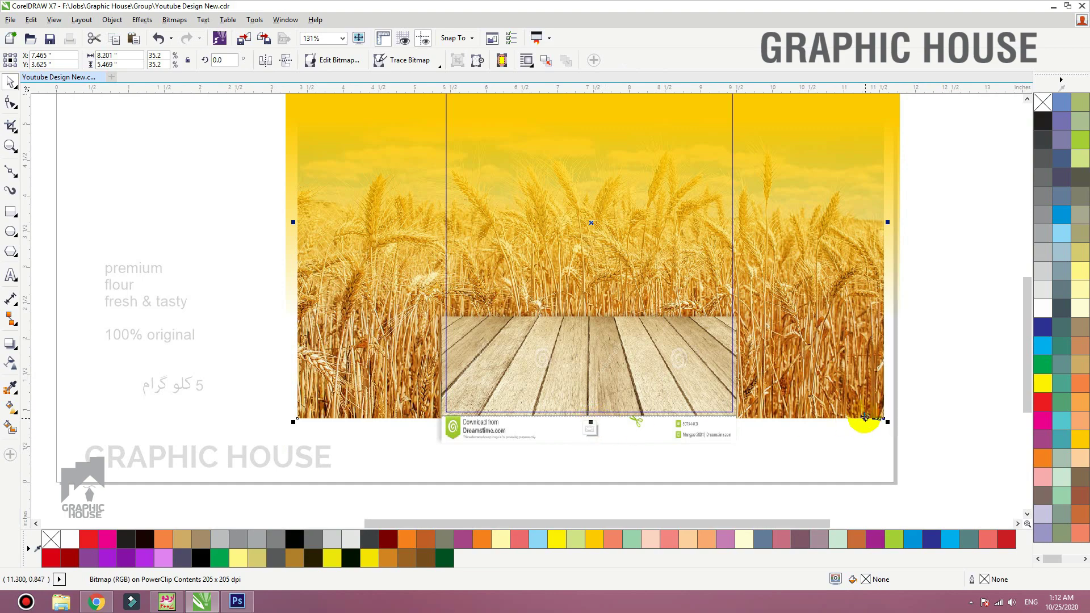
left_click_drag(865, 418, 866, 389)
key("ctrl+z")
- Finish editing the middle panel's PowerClip contents
left_click(925, 282, "ctrl")
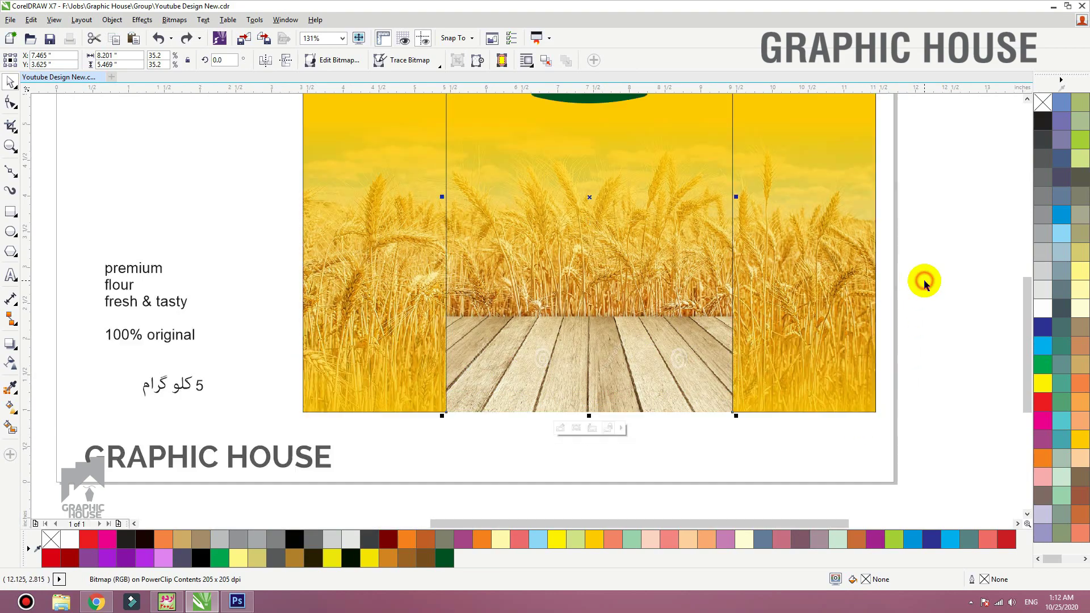
left_click(655, 279, "ctrl")
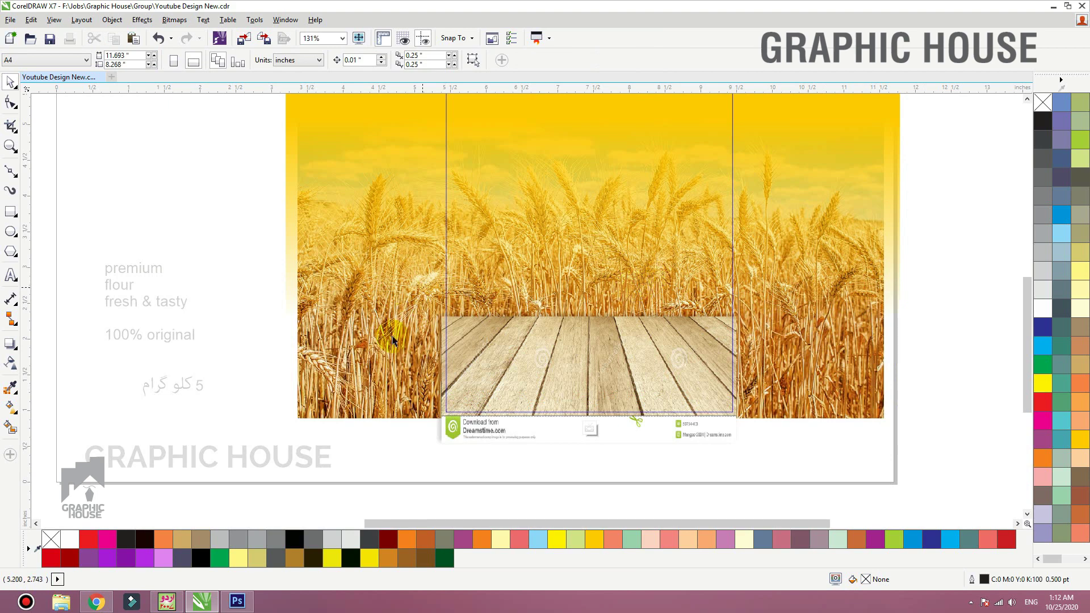
left_click(945, 318, "ctrl")
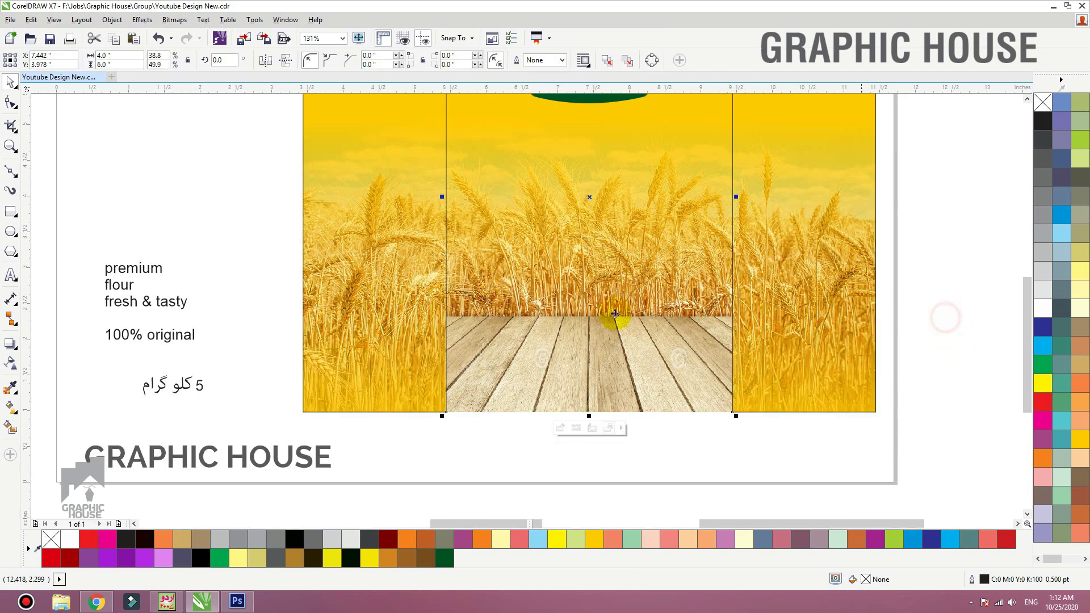
- Move the flour sack and bread images onto the wooden tabletop, with the sack on the left and the bread in front on the right
scroll(567, 352, "down", 3)
left_click(172, 316)
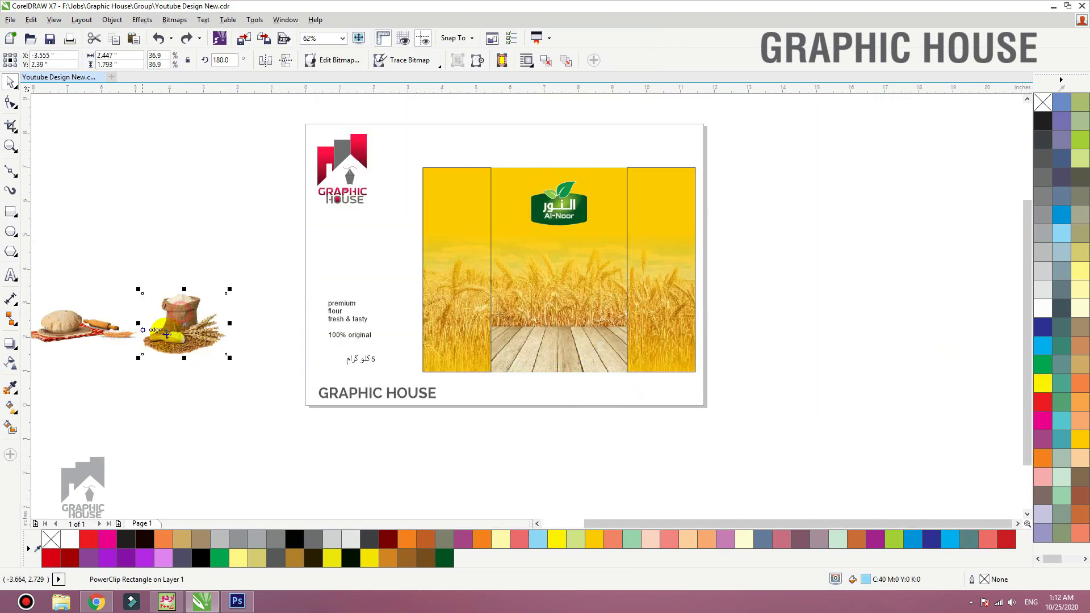
left_click_drag(244, 280, 2, 387)
left_click_drag(104, 326, 511, 346)
scroll(633, 390, "up", 3)
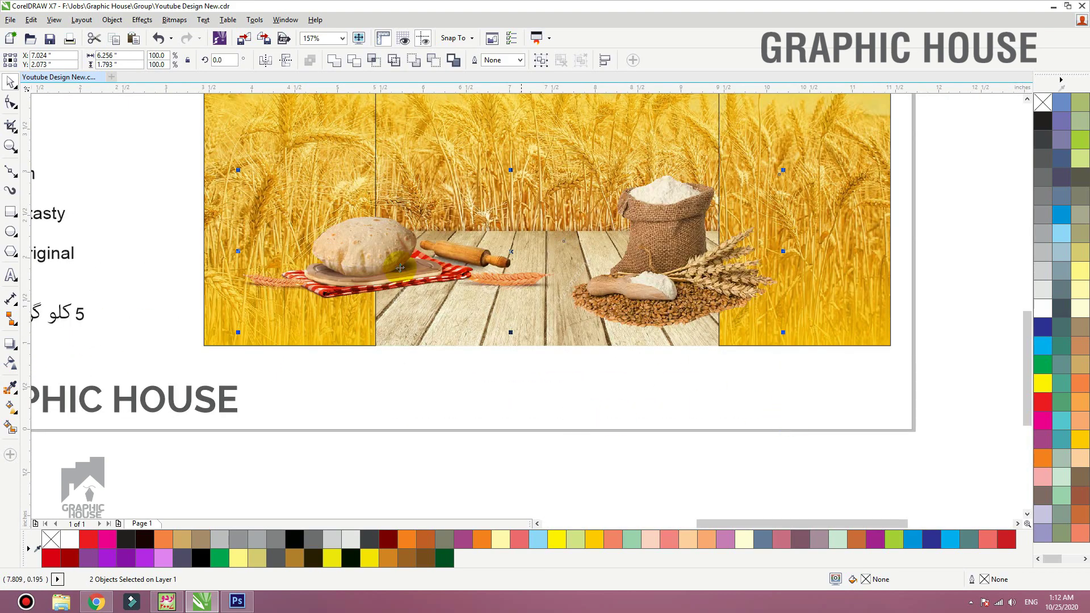
left_click_drag(413, 293, 674, 470)
left_click_drag(659, 279, 454, 267)
left_click_drag(664, 433, 578, 308)
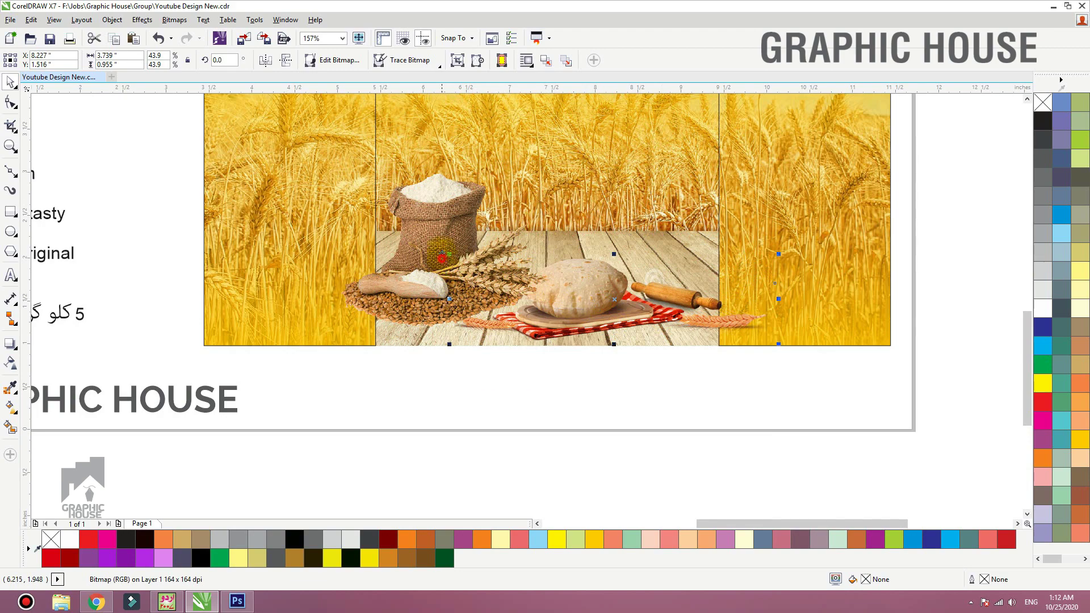
- Enlarge the bread image to about 3.896 × 0.995 inches and fine-tune its position and the flour sack's on the tabletop
left_click_drag(442, 258, 434, 239)
left_click_drag(591, 309, 560, 315)
scroll(581, 303, "up", 2)
scroll(578, 303, "down", 1)
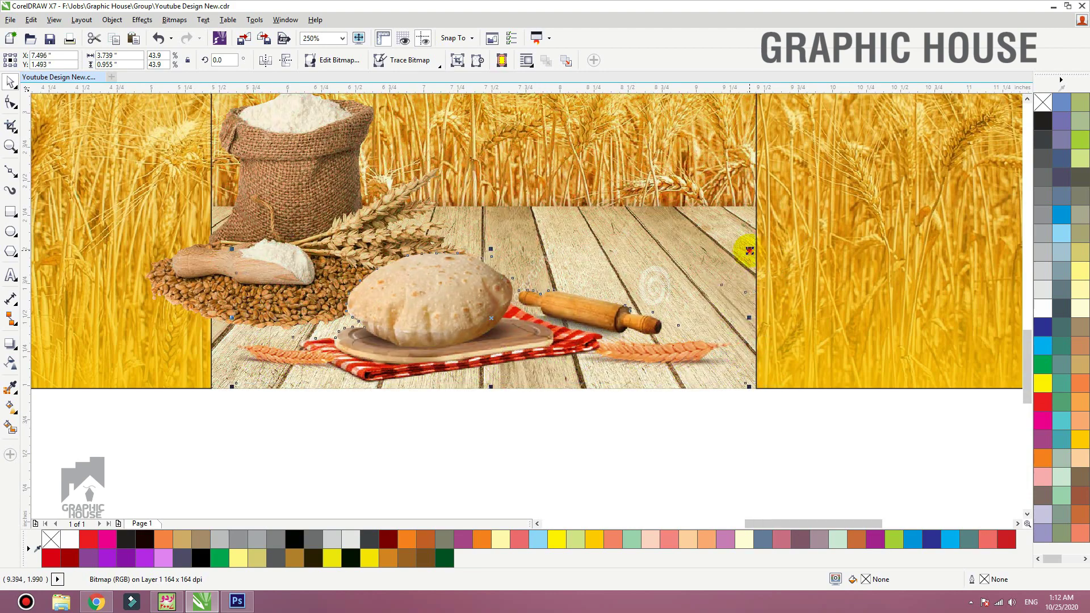
left_click_drag(749, 250, 771, 243)
left_click_drag(603, 303, 601, 298)
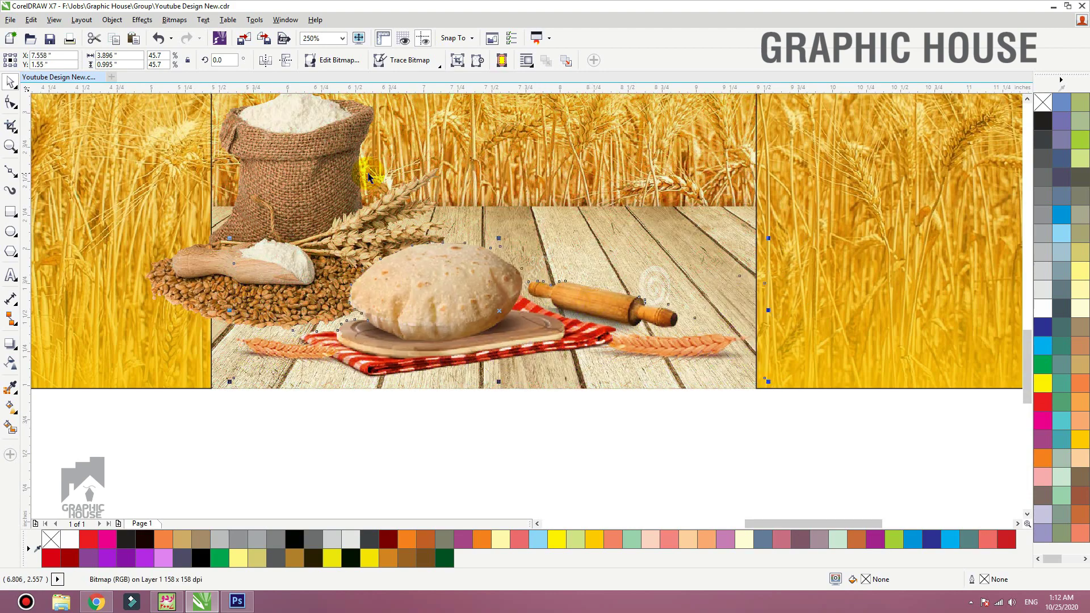
left_click_drag(332, 196, 275, 180)
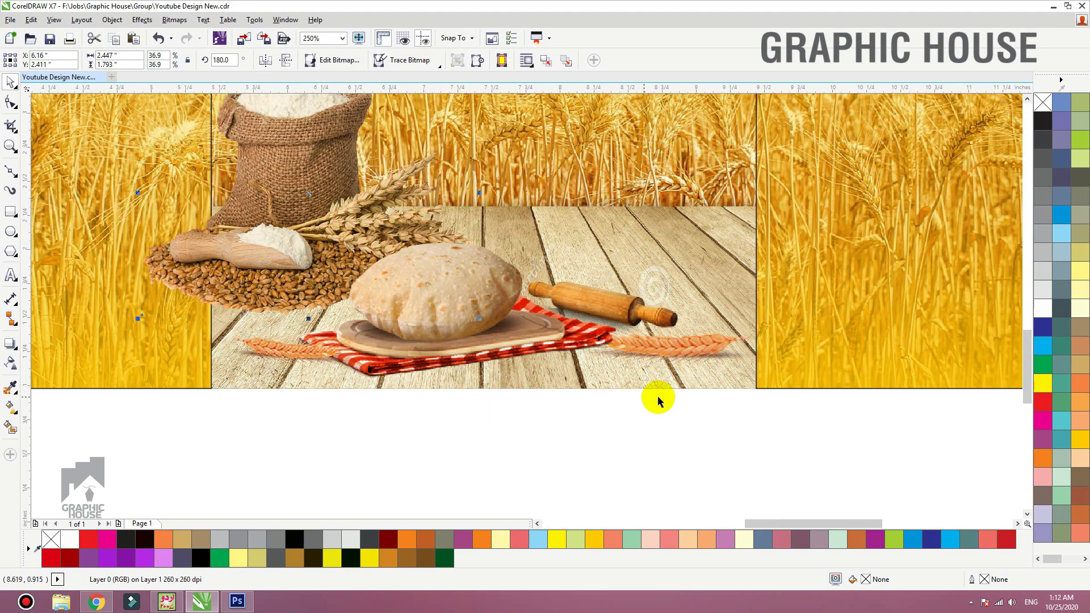
- Place the flour sack and bread images inside the middle panel with PowerClip
key("alt+c")
key("w")
key("p")
left_click(720, 389)
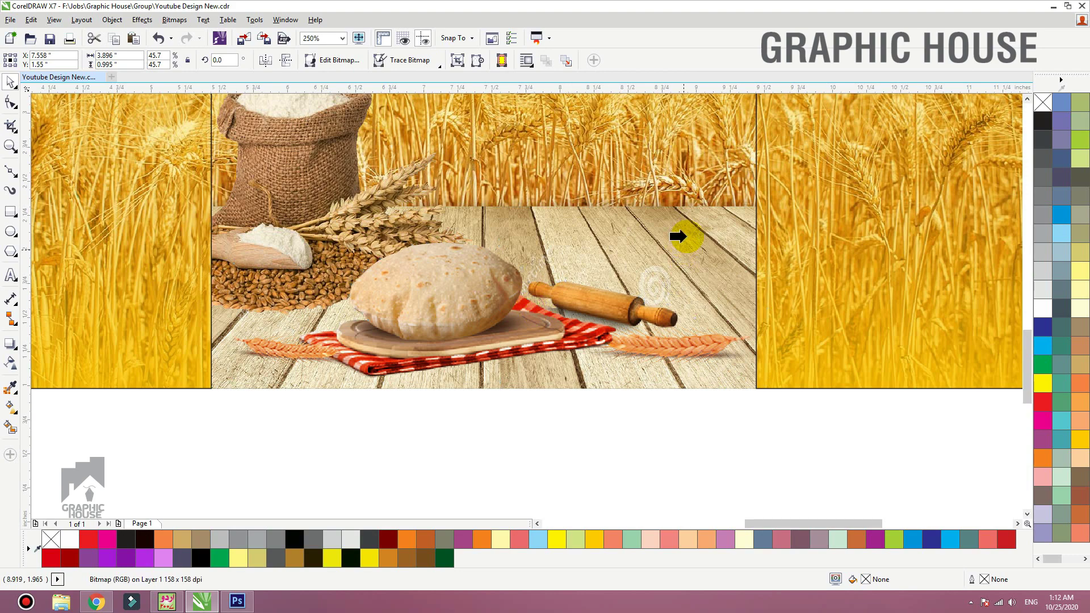
key("shift+F2")
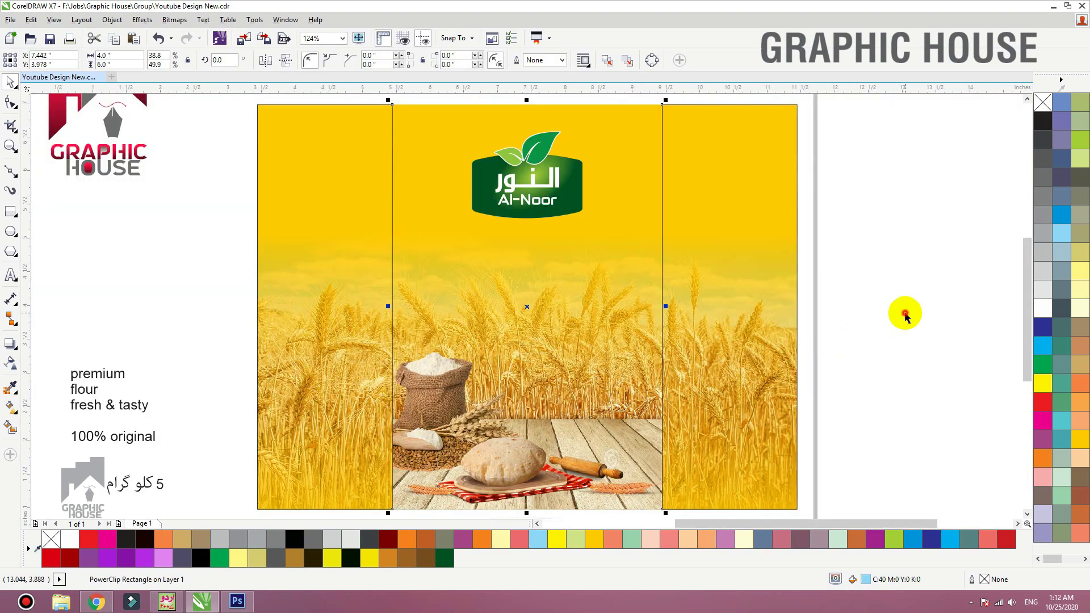
left_click(905, 314)
left_click_drag(461, 387, 523, 294)
key("ctrl+z")
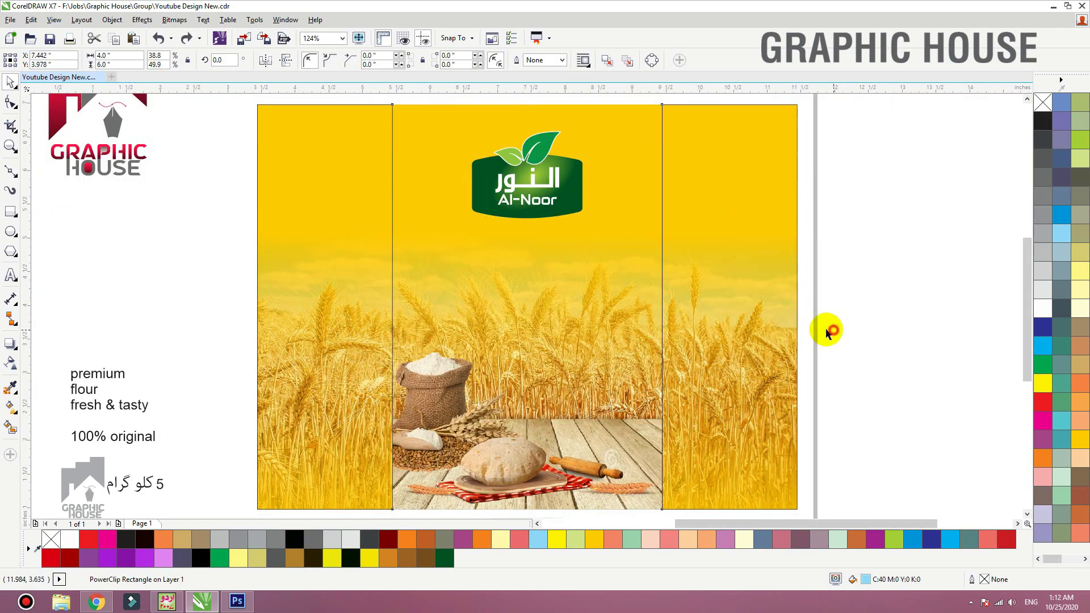
left_click(828, 330)
- Move the English slogan lines below the Al-Noor logo and the Urdu 5 kg text just under the middle panel's lower right corner
scroll(633, 329, "down", 1)
key("F4")
left_click_drag(226, 336, 620, 326)
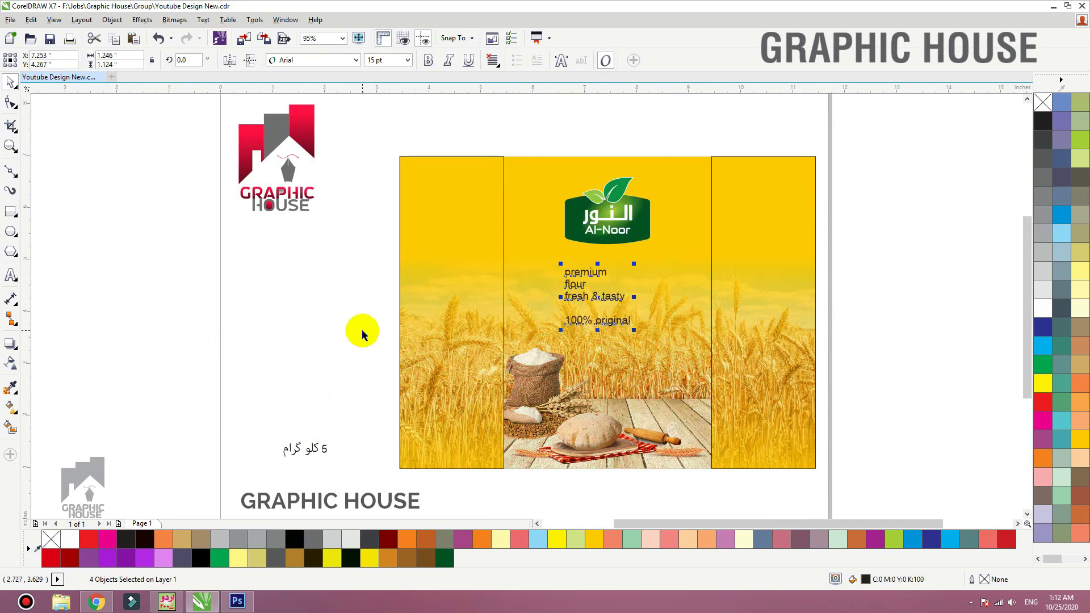
mouse_move(261, 365)
left_mouse_down()
mouse_move(365, 470)
mouse_move(688, 461)
mouse_move(693, 477)
left_mouse_up()
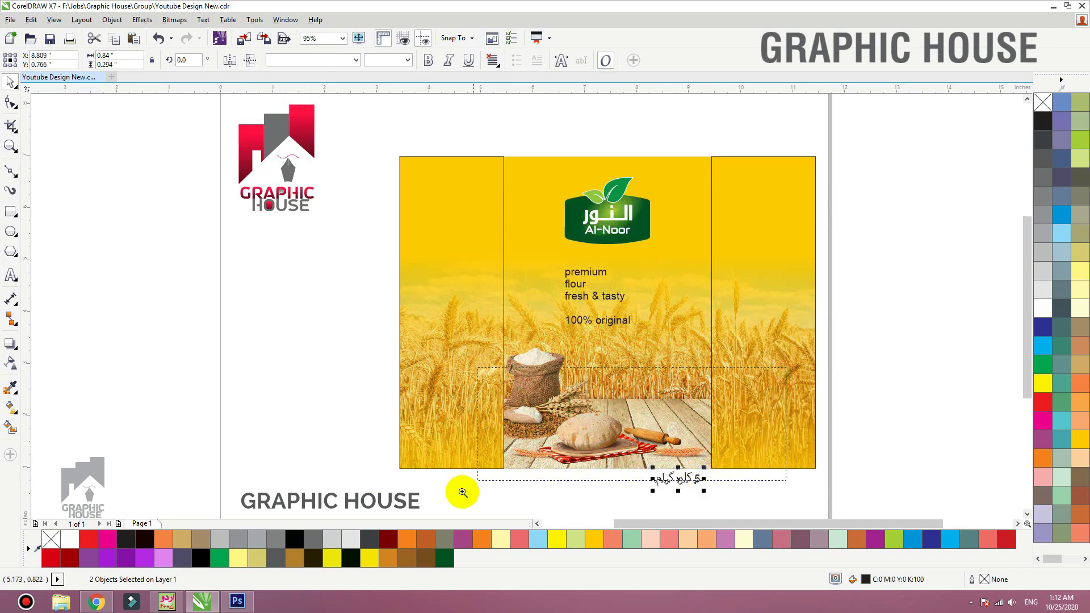
- Draw an outline-free dark green rectangle about 1.064 × 0.298 inches in the middle panel's lower right corner and round its left corners
scroll(671, 496, "up", 4)
left_click(534, 355)
left_click_drag(535, 355, 535, 344)
key("ctrl+z")
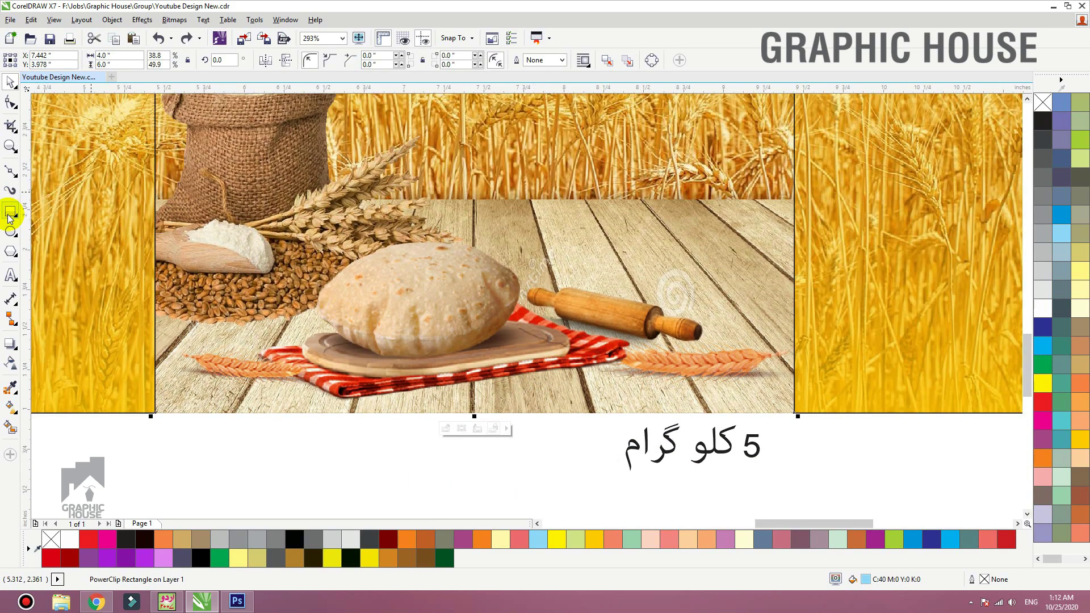
left_click_drag(793, 359, 624, 406)
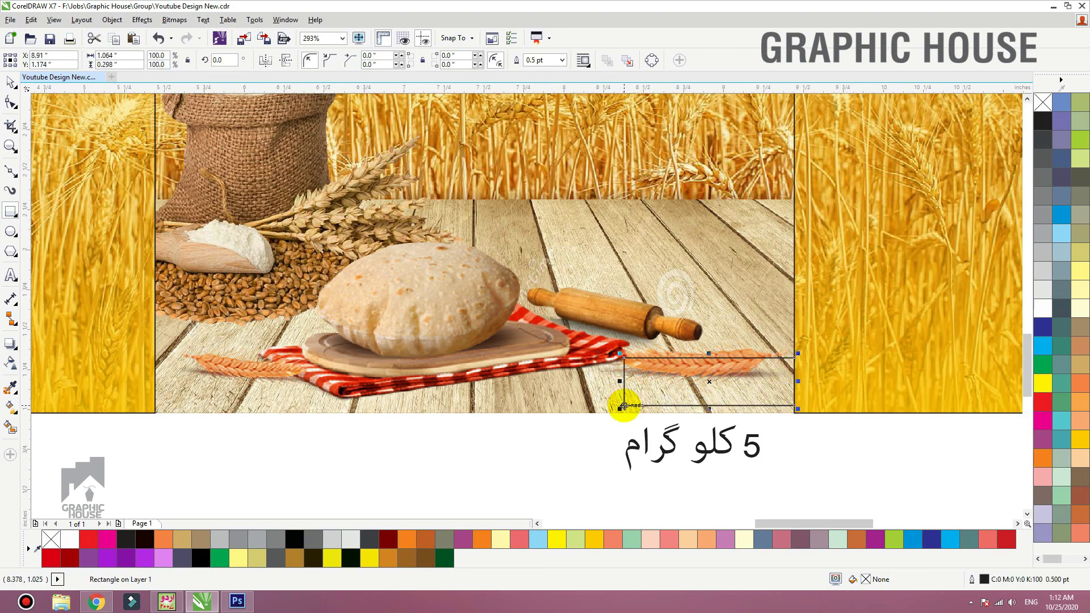
left_click(1042, 372)
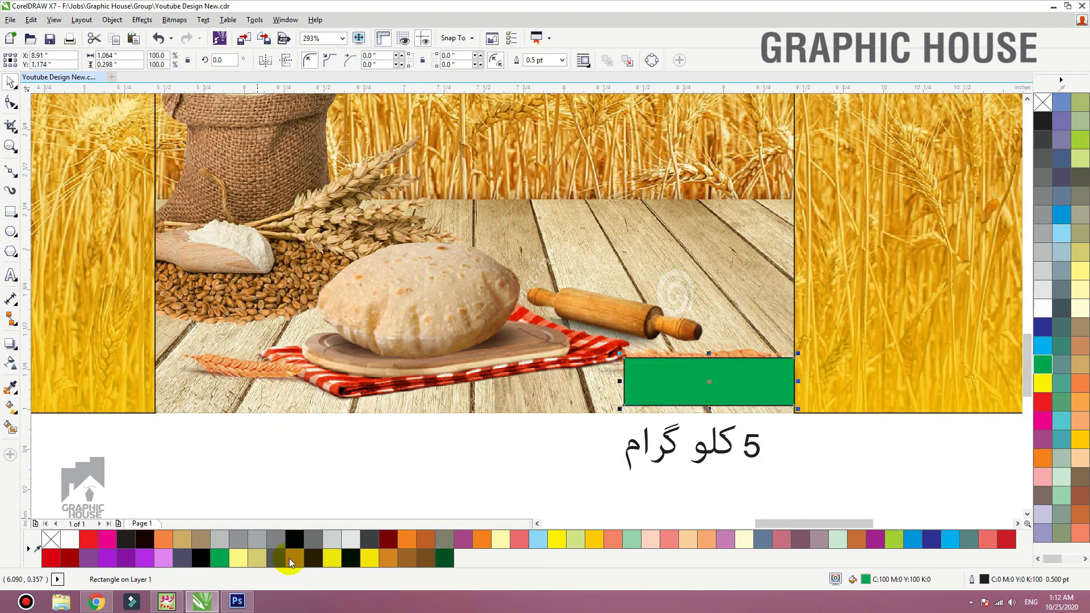
left_click(436, 559)
right_click(1042, 103)
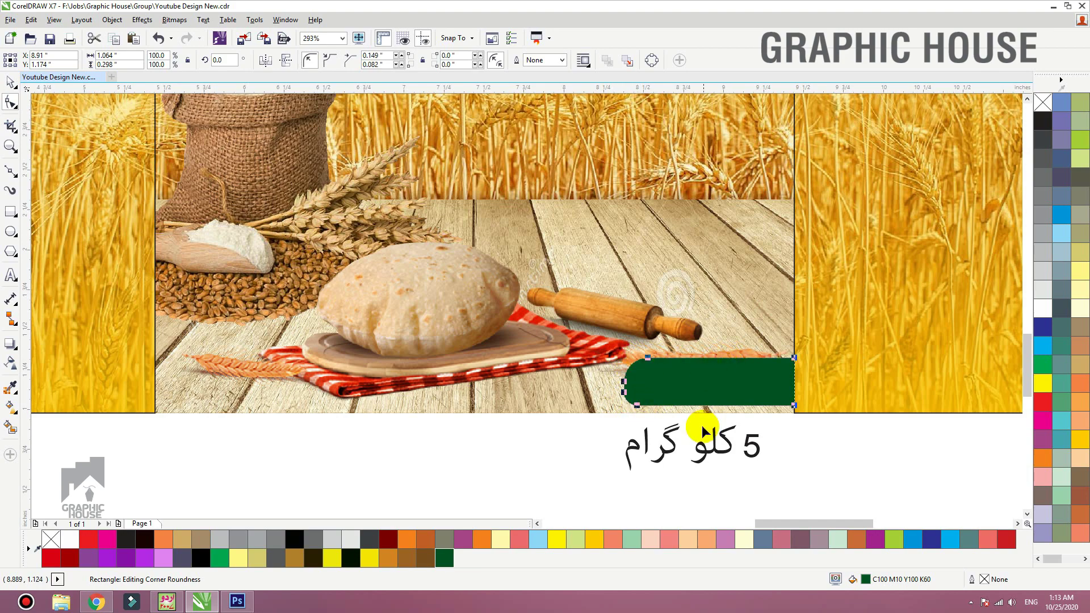
key("space")
- Set the Urdu "کلو گرام" text to the ae_AlArabiya font and shift it left, away from the numeral 5
left_click(706, 451)
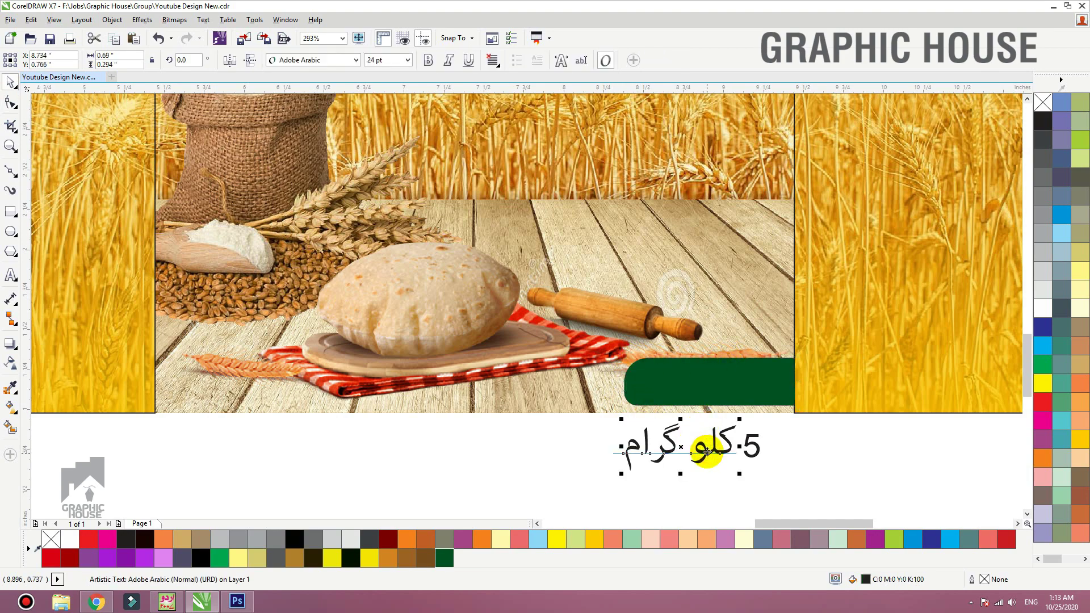
left_click(712, 474)
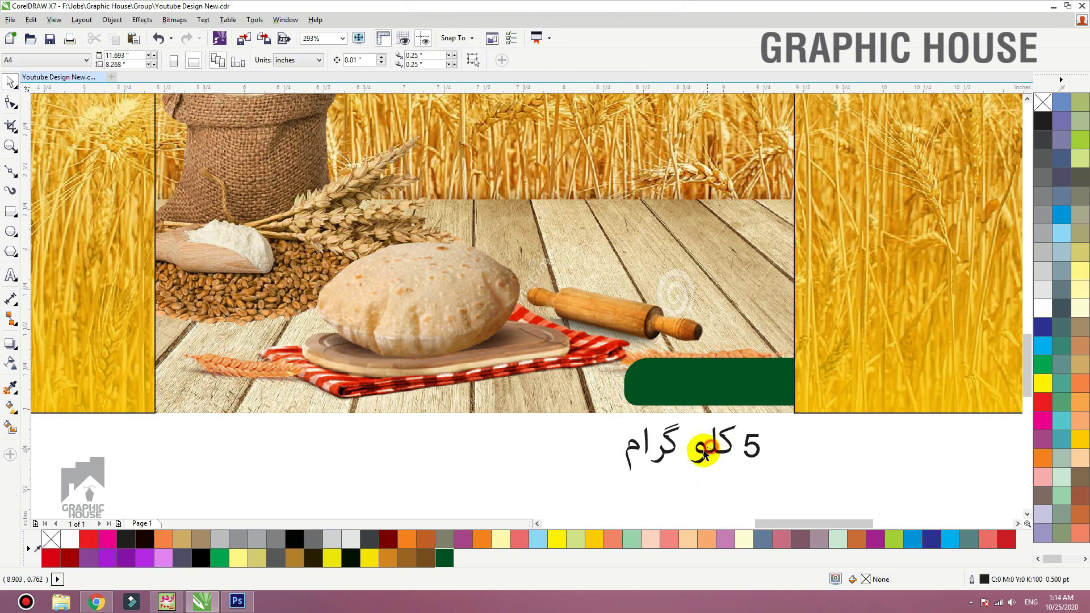
left_click(703, 453)
left_click(340, 58)
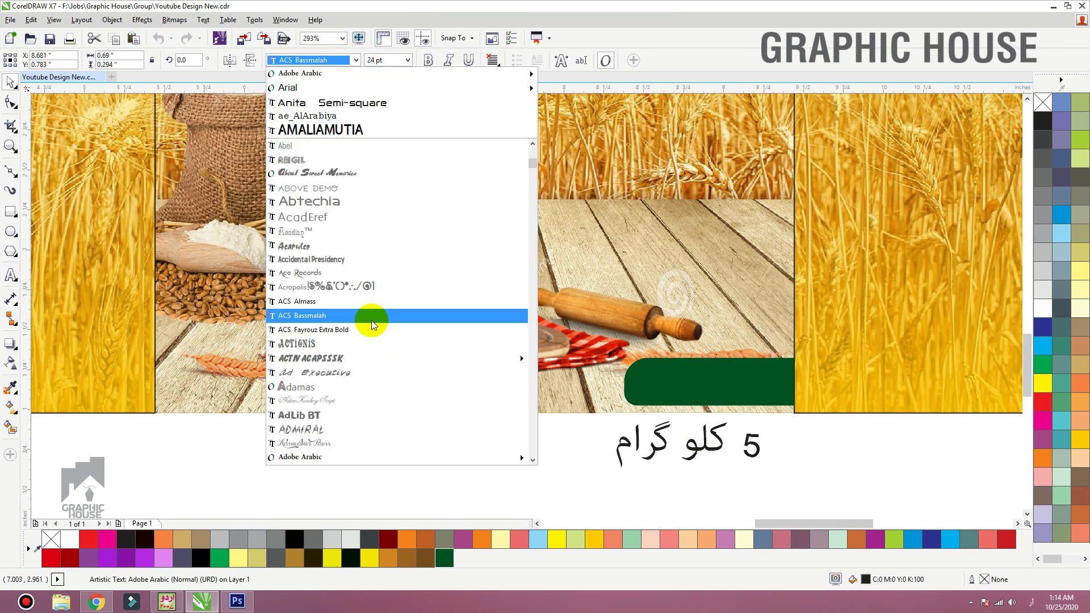
key("alt+shift")
type("uf")
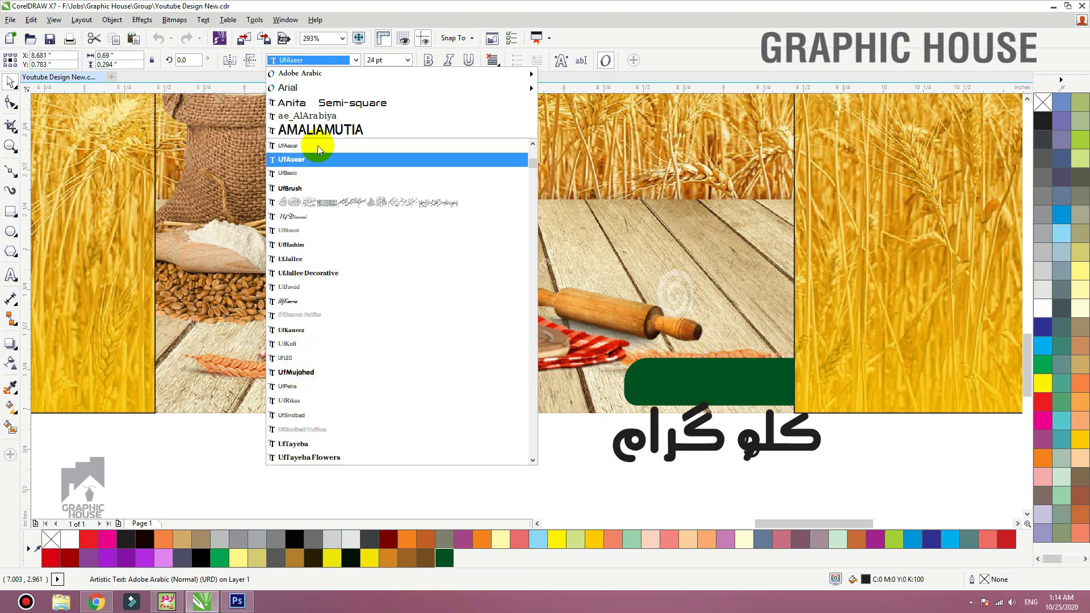
left_click(301, 116)
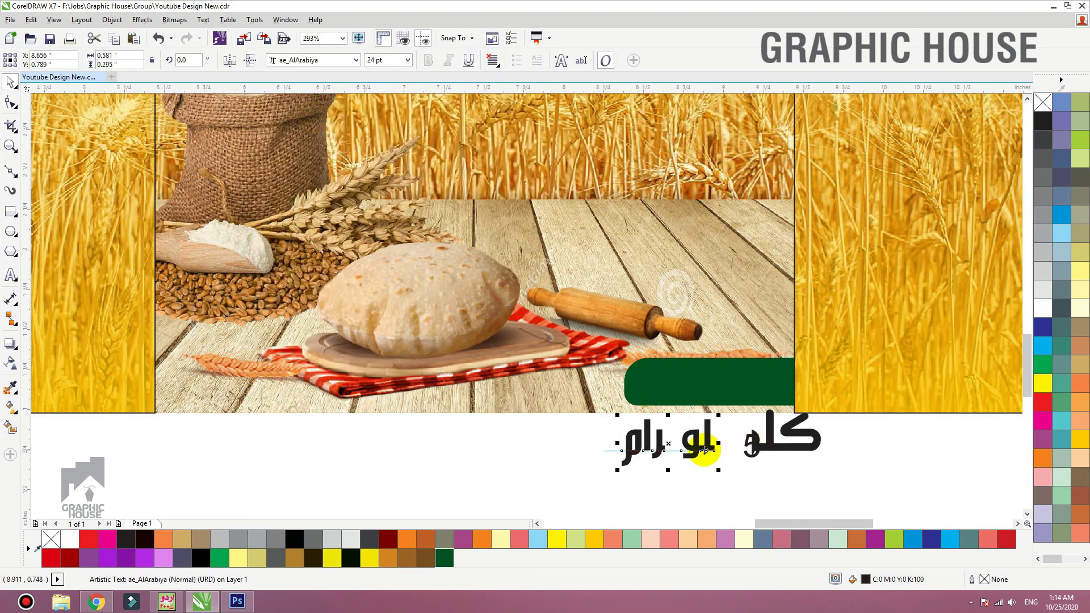
left_click_drag(704, 451, 676, 453)
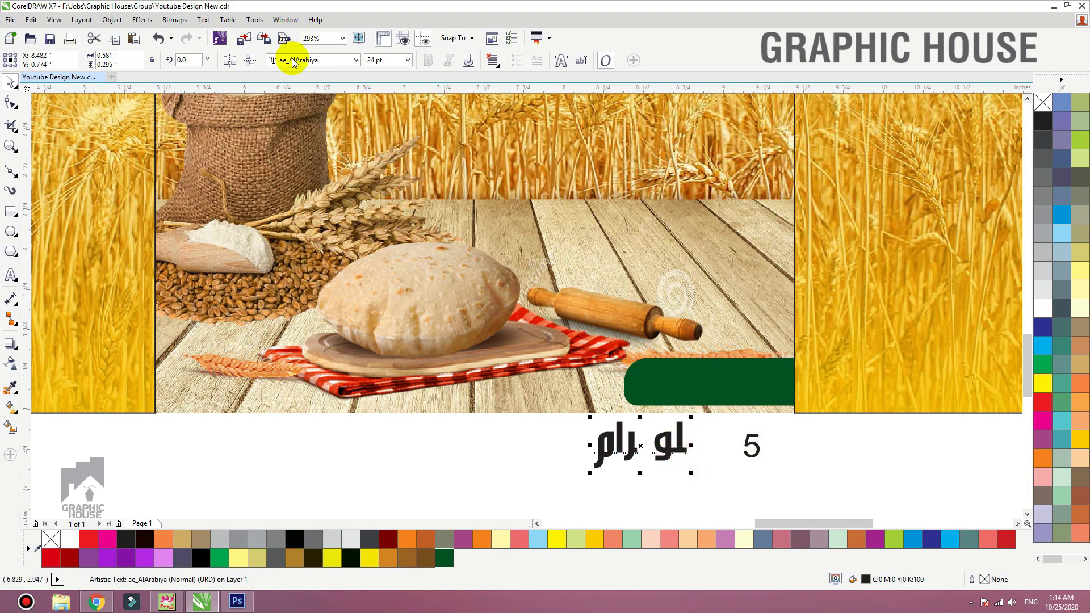
- Set the Urdu "کلو گرام" text below the middle panel to the UfJaved font
left_click(293, 60)
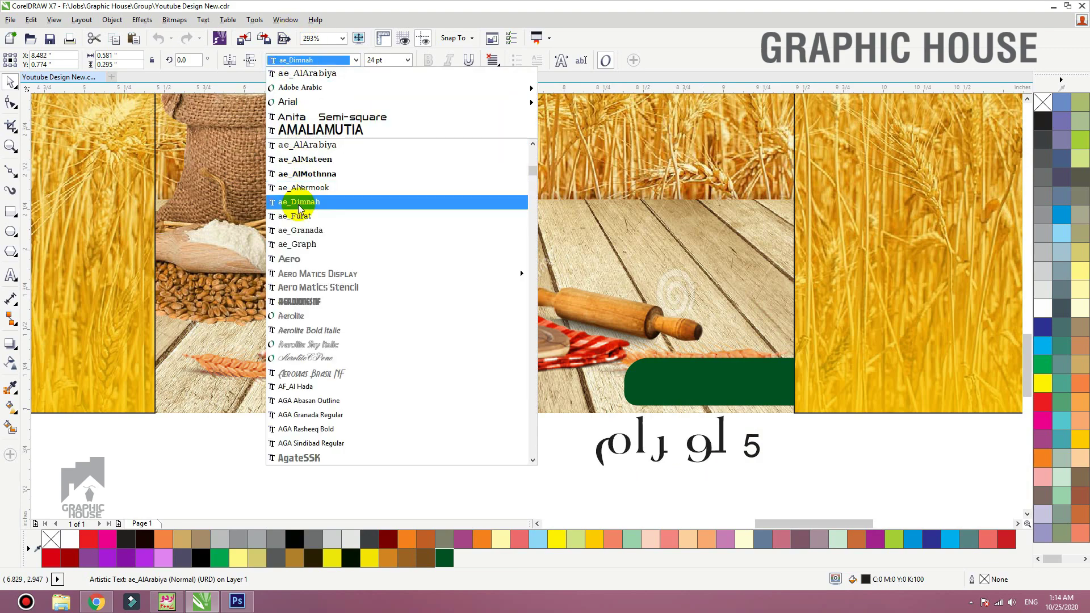
scroll(329, 284, "down", 2)
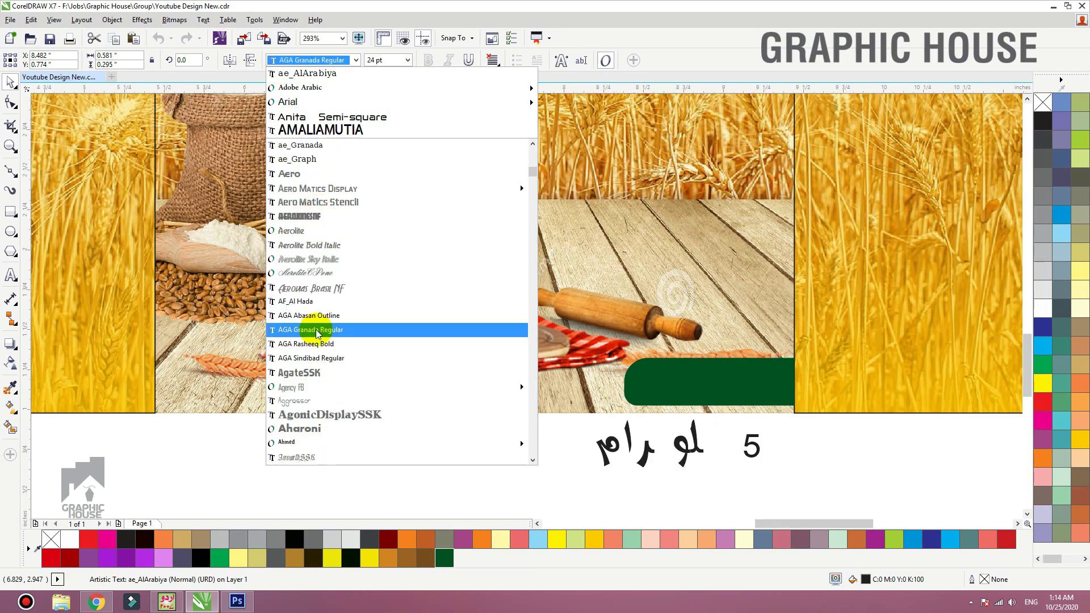
type("u")
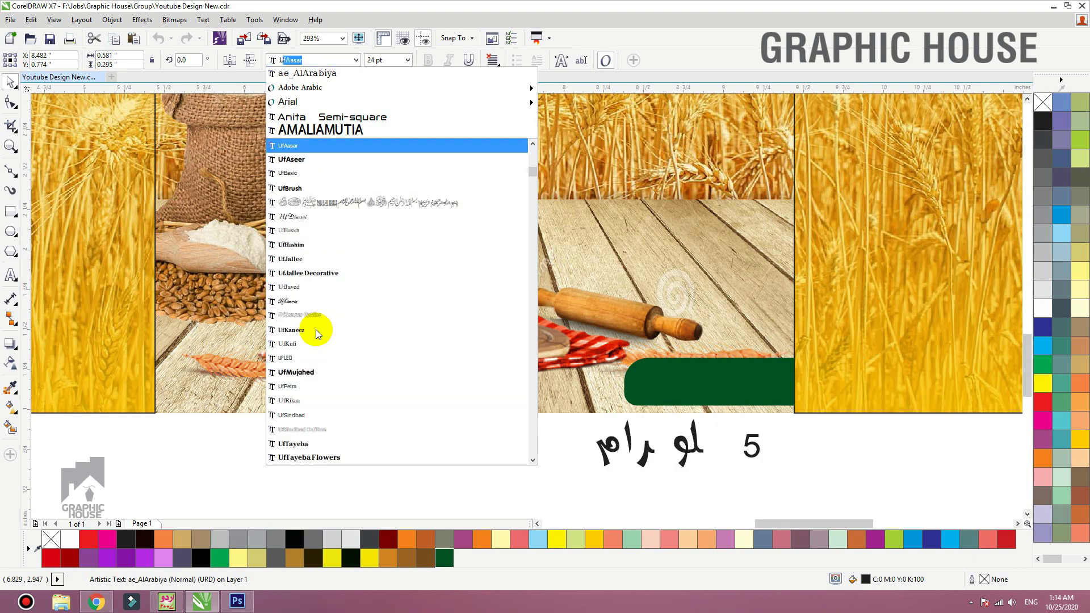
left_click(296, 287)
left_click_drag(797, 408, 726, 417)
scroll(742, 439, "up", 3)
- Set the numeral 5 to bold Helvetica LT Std Cond and adjust its position beside the Urdu text
left_click(674, 349)
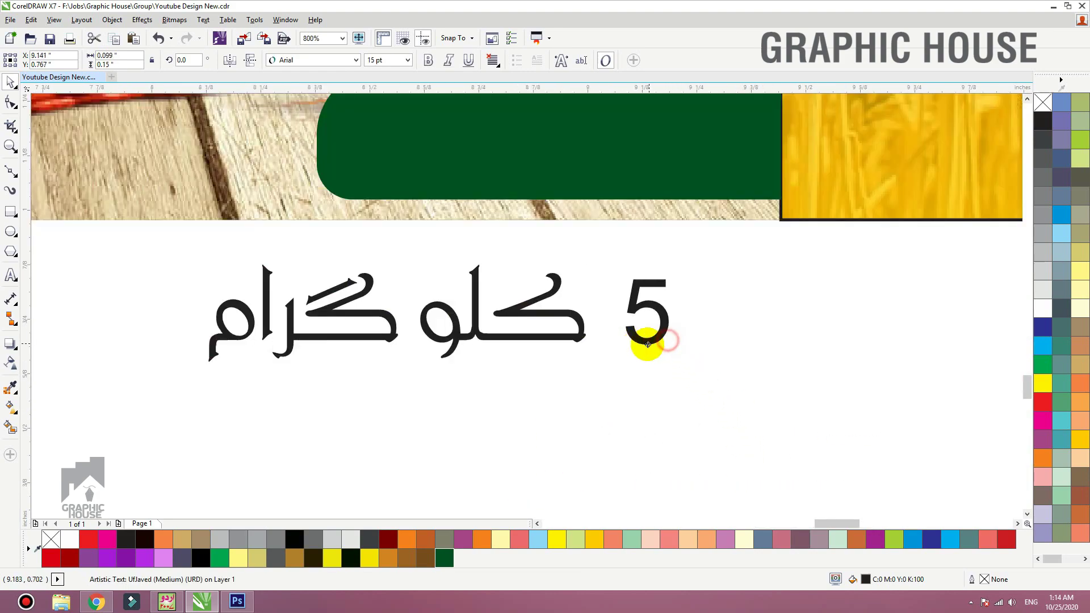
left_click(318, 60)
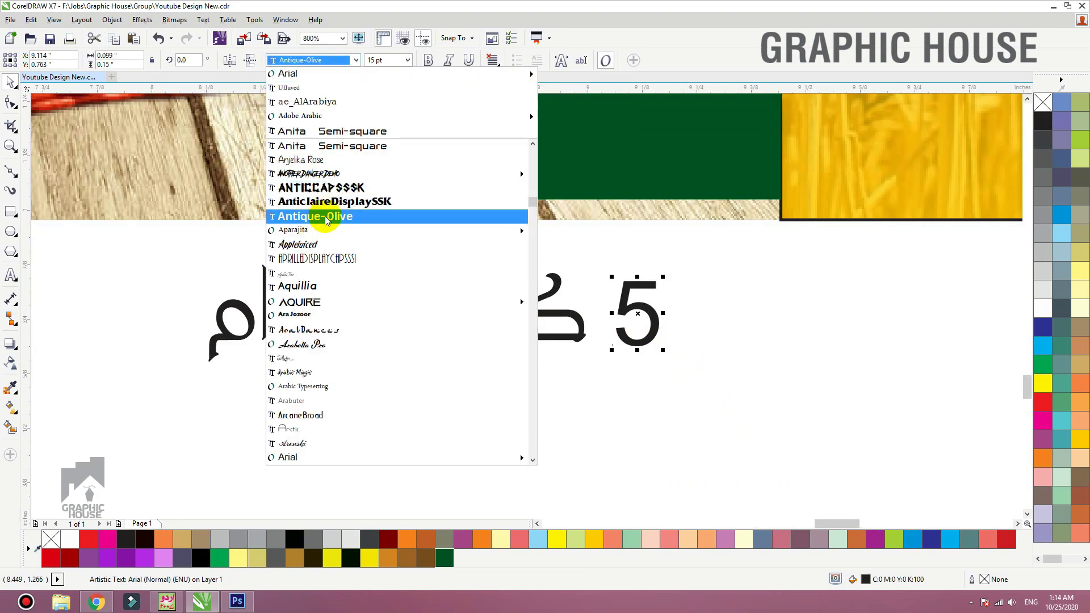
type("Helvetica LT Std Cond")
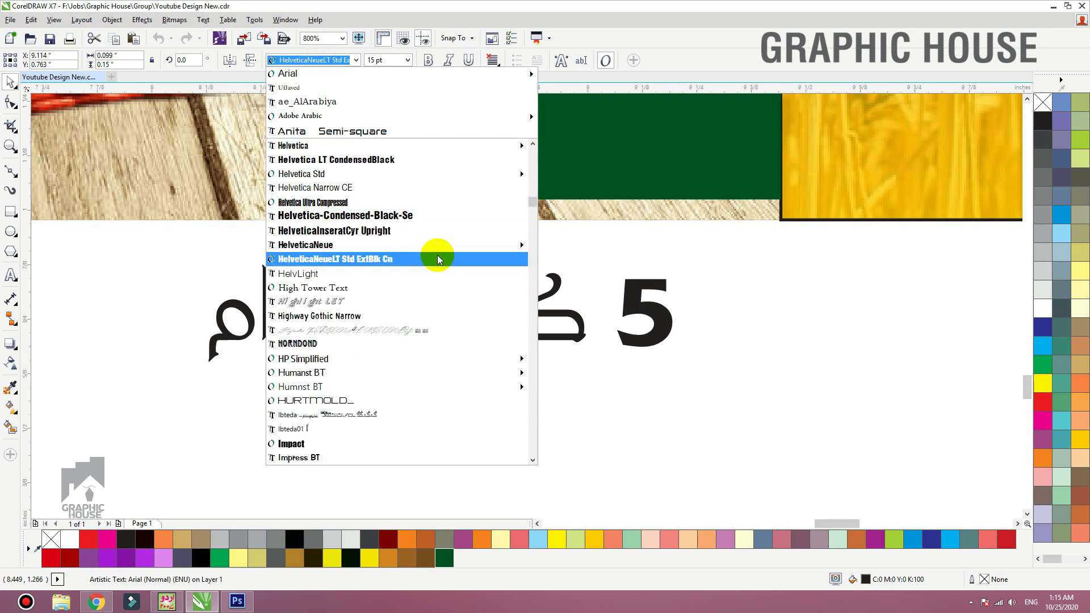
left_click(418, 173)
left_click(429, 60)
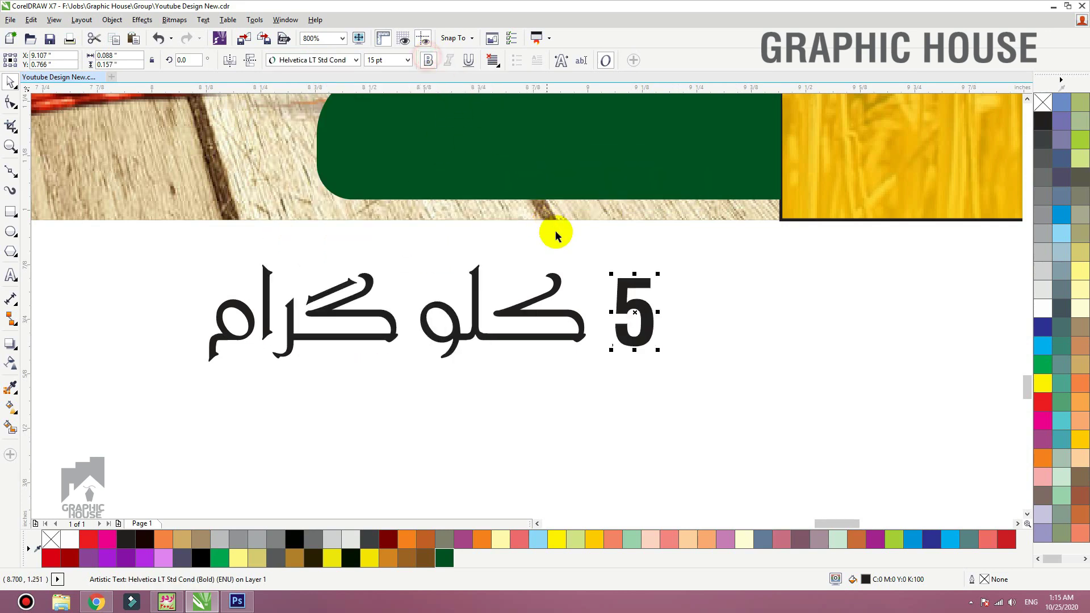
left_click_drag(624, 298, 647, 268)
- Group the numeral 5 with the Urdu text, colour it white, and place it slightly enlarged on the dark green rectangle
left_click_drag(726, 382, 137, 216)
scroll(615, 339, "down", 2)
left_click_drag(639, 292, 629, 235)
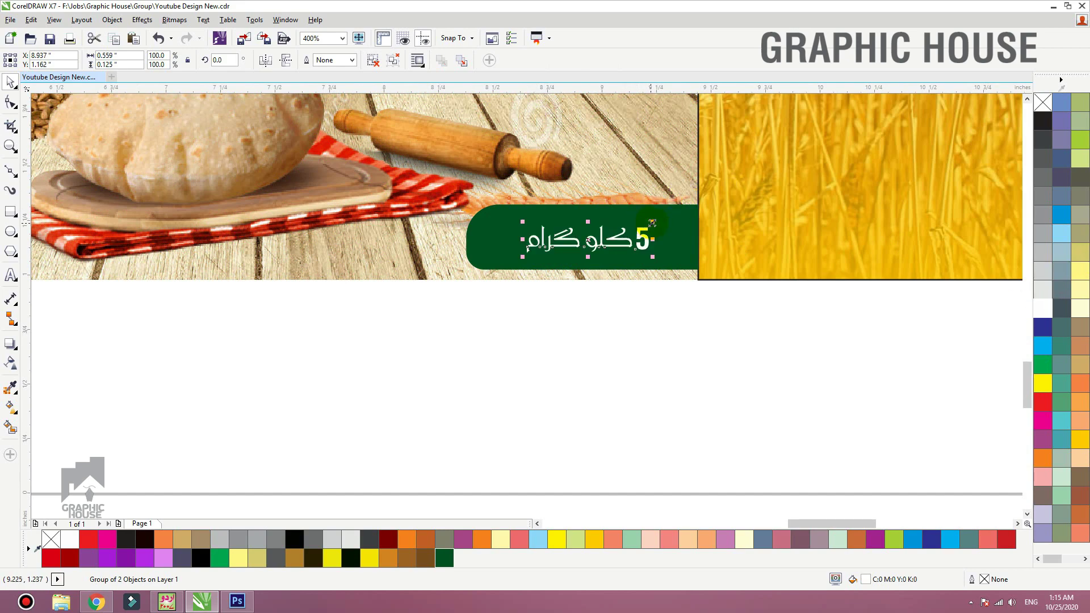
left_click_drag(652, 223, 660, 228)
left_click(660, 272)
key("shift+F2")
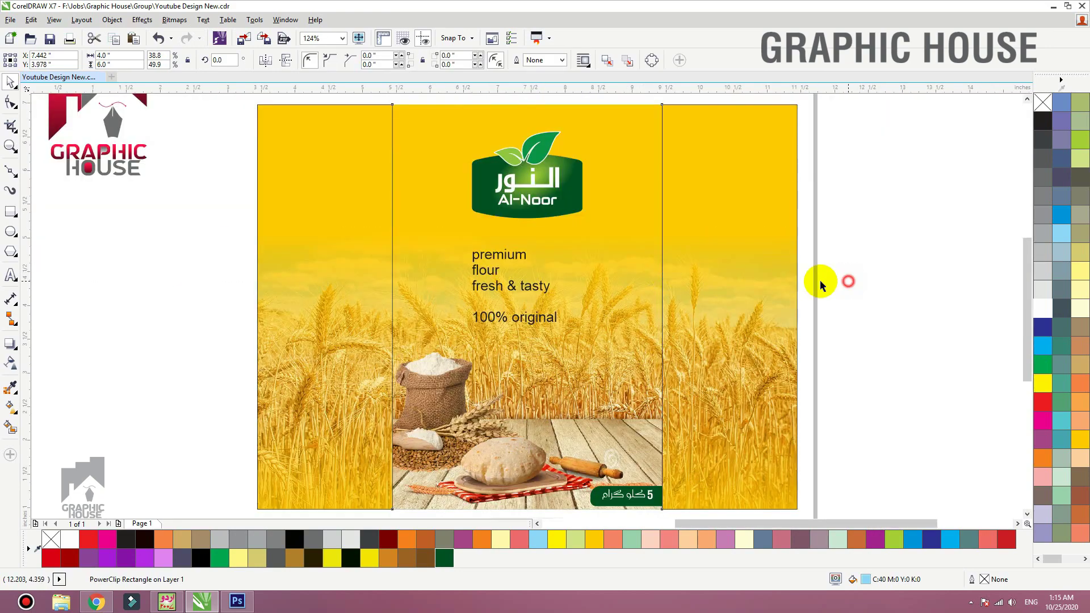
- Centre the four English slogan lines on each other and set them in Helvetica LT Std Cond
left_click(848, 281)
scroll(587, 274, "down", 1)
key("F4")
left_click(587, 274)
key("F2")
left_click_drag(428, 206, 859, 379)
left_click_drag(326, 332, 213, 395)
key("c")
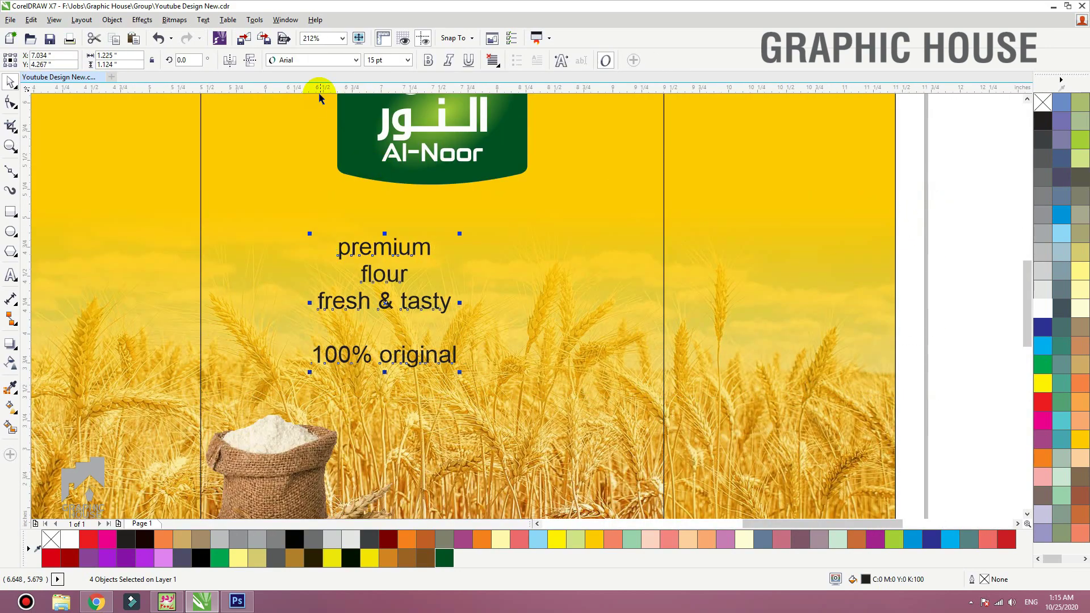
left_click(309, 61)
left_click(323, 97)
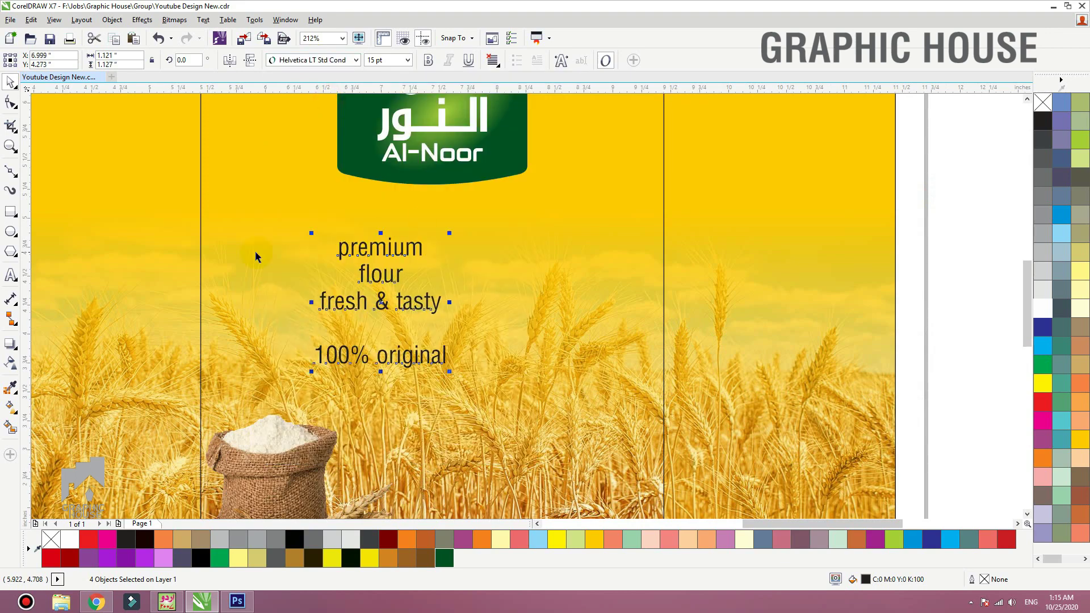
- Change the English slogan lines to Title Case and centre them on each other again
left_click(204, 19)
left_click(230, 384)
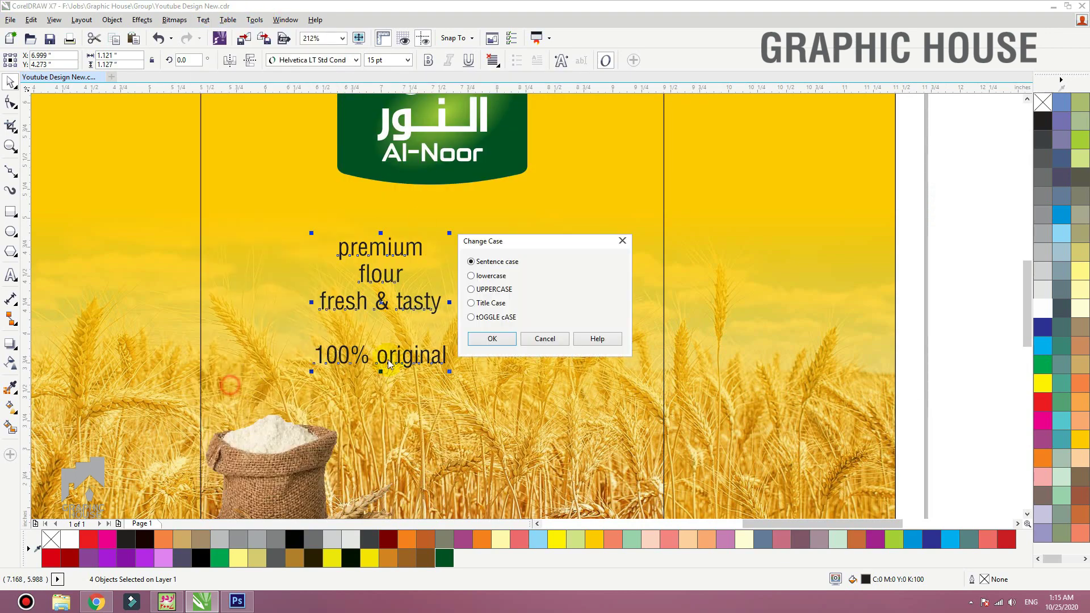
key("c")
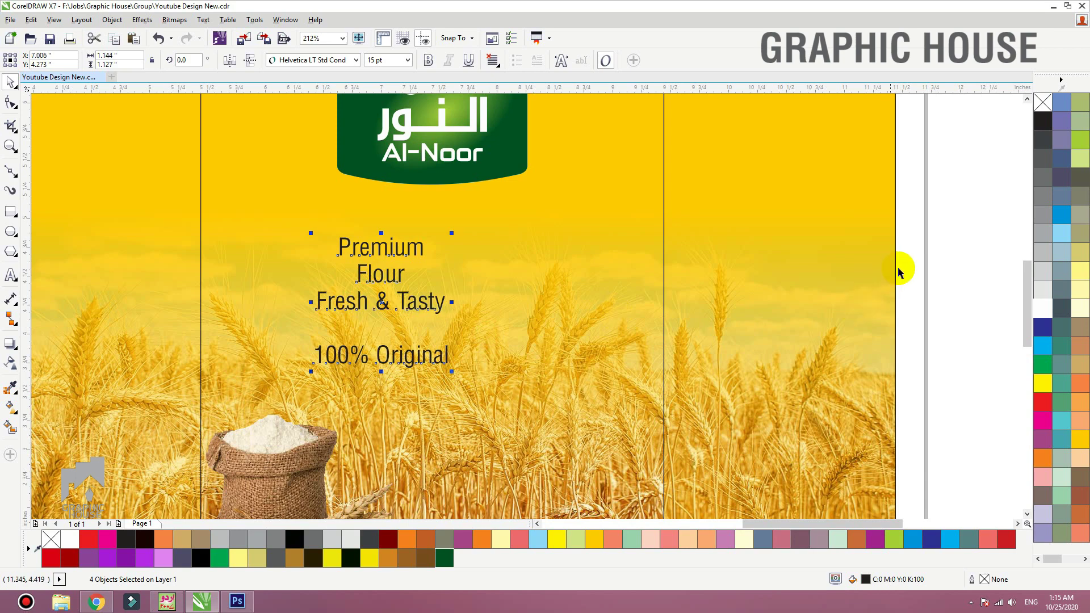
left_click(957, 236)
- Move the "100% Original" line off the package into the empty area beyond its right edge
left_click(407, 362)
scroll(407, 362, "down", 1)
left_click_drag(407, 362, 691, 386)
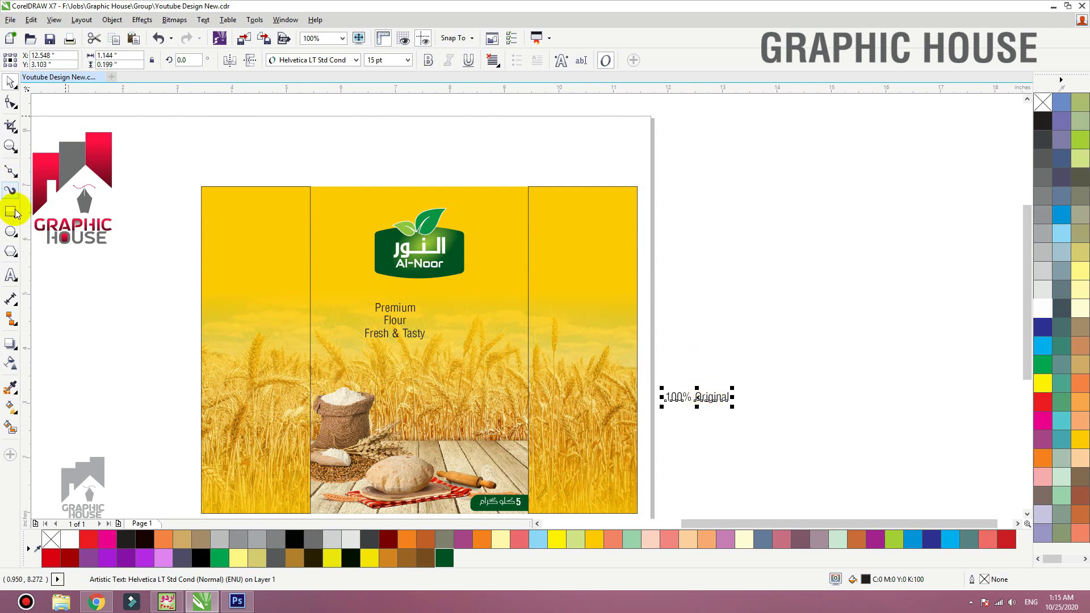
- Draw a polygon about 2.04 × 1.94 inches above the "100% Original" text and set it to 12 sides
left_click(11, 251)
left_click_drag(671, 280, 786, 358)
key("shift+F2")
key("F3")
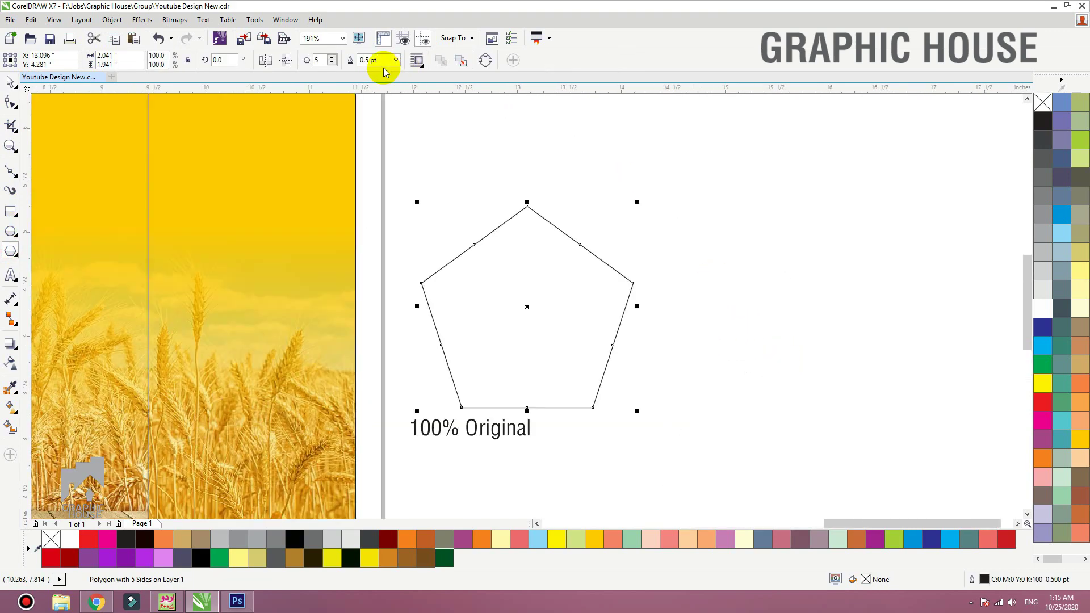
left_click(333, 57)
left_click(334, 58)
left_click(333, 58)
left_click(334, 58)
left_click(333, 57)
left_click(333, 58)
left_click(333, 58)
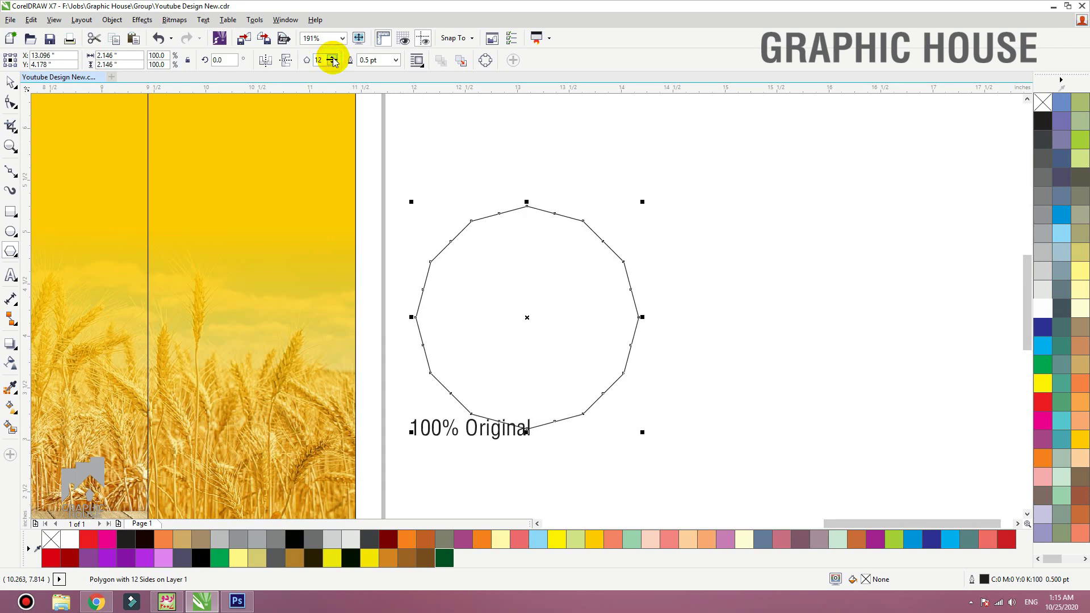
- Pull the polygon's top node outward to form a starburst and increase it to 61 sides
key("F10")
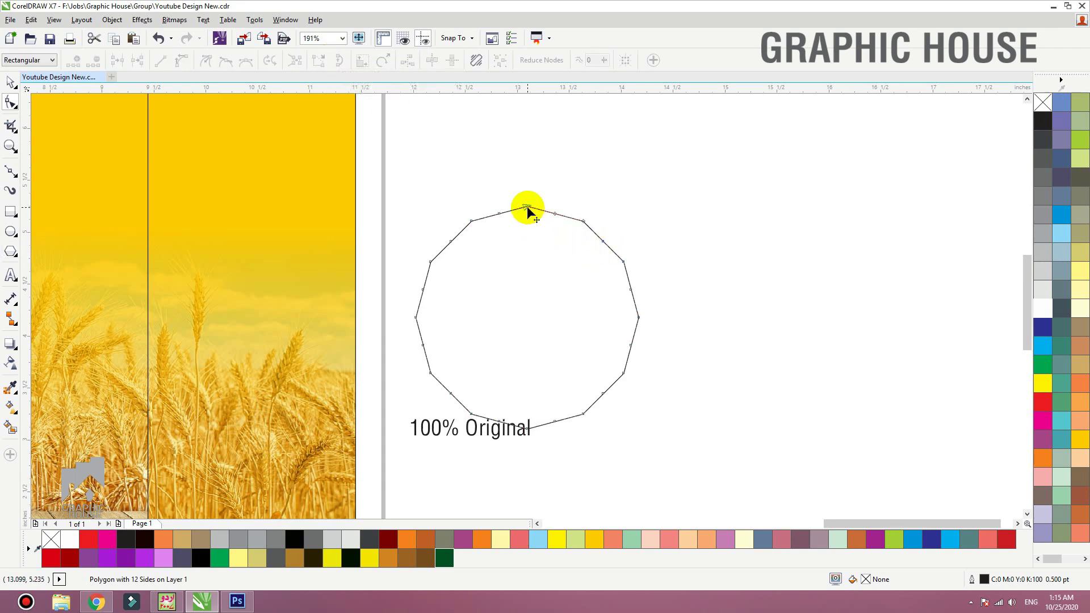
left_click_drag(526, 207, 528, 194)
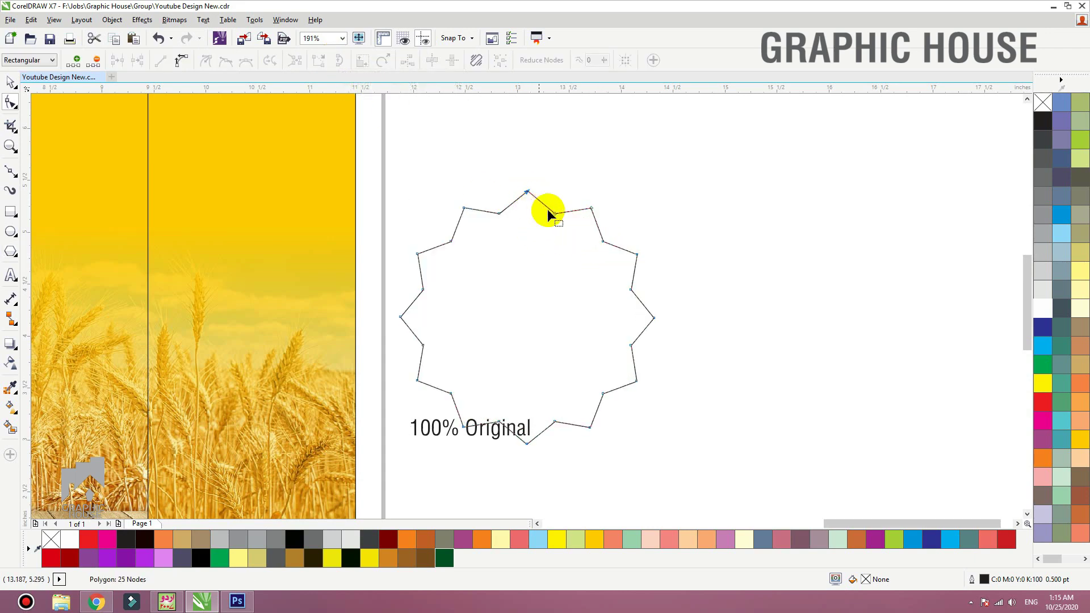
left_click(14, 261)
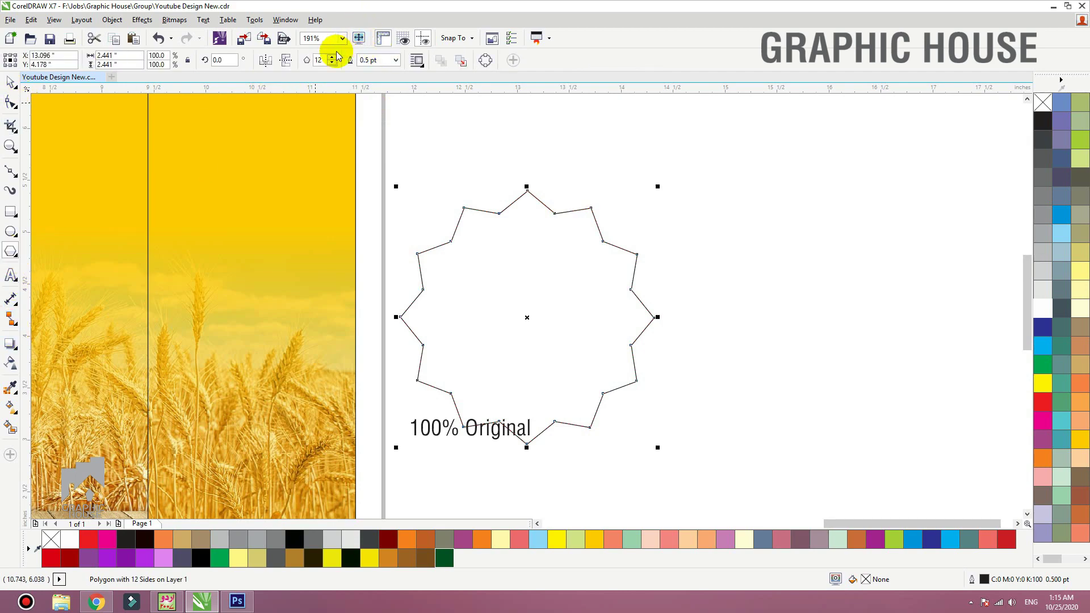
left_click(332, 57)
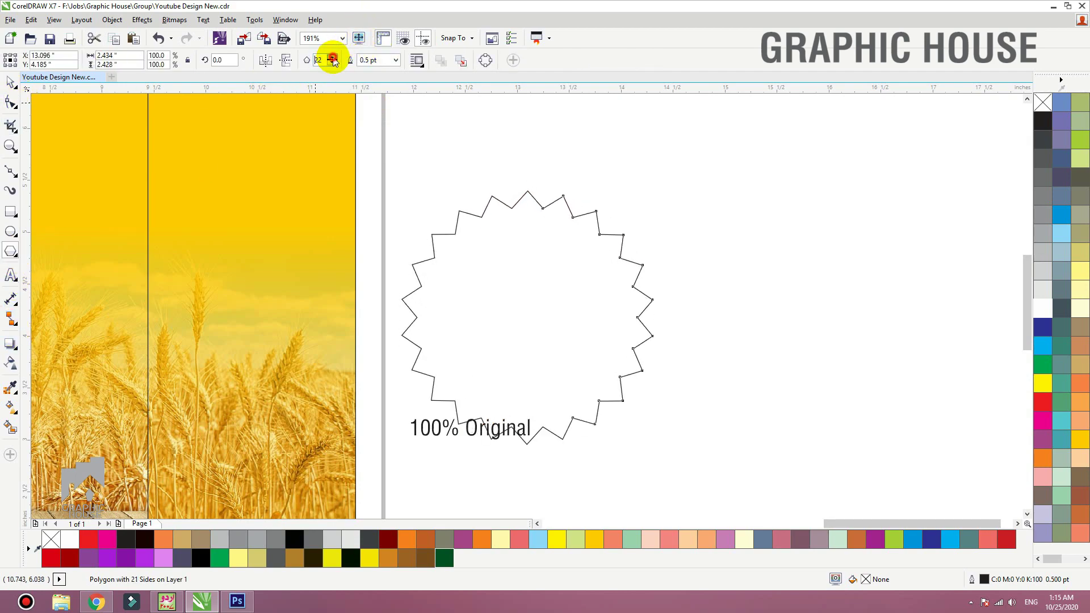
left_click(332, 57)
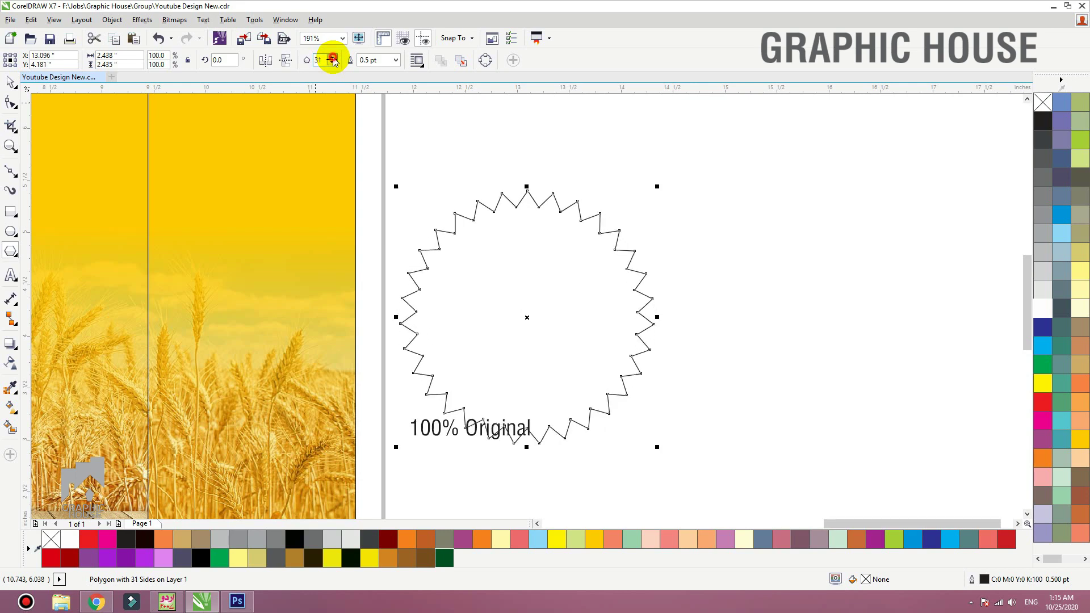
left_click(332, 57)
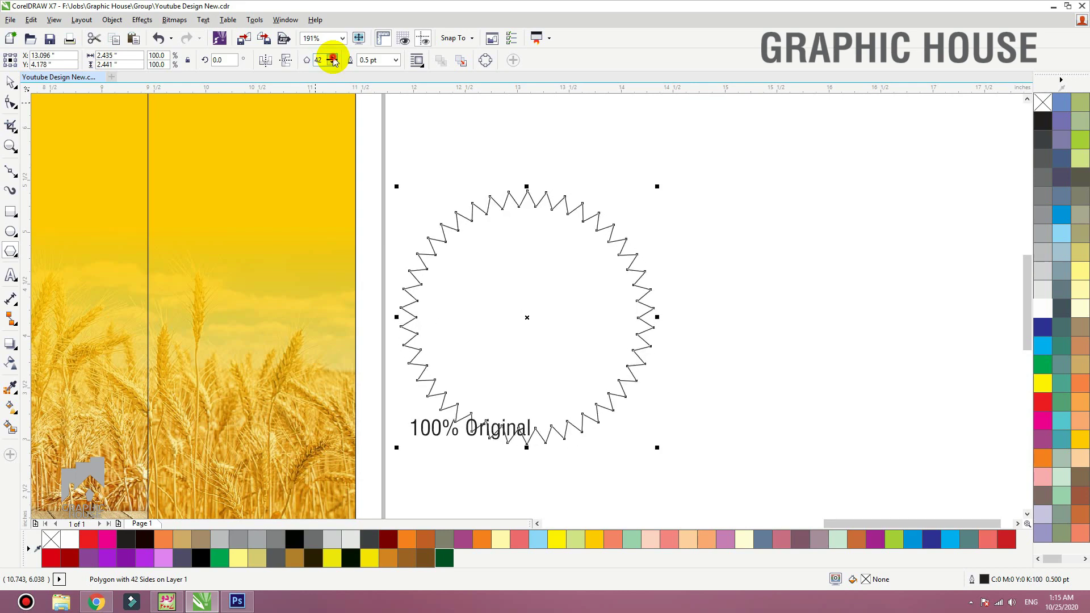
left_click(332, 57)
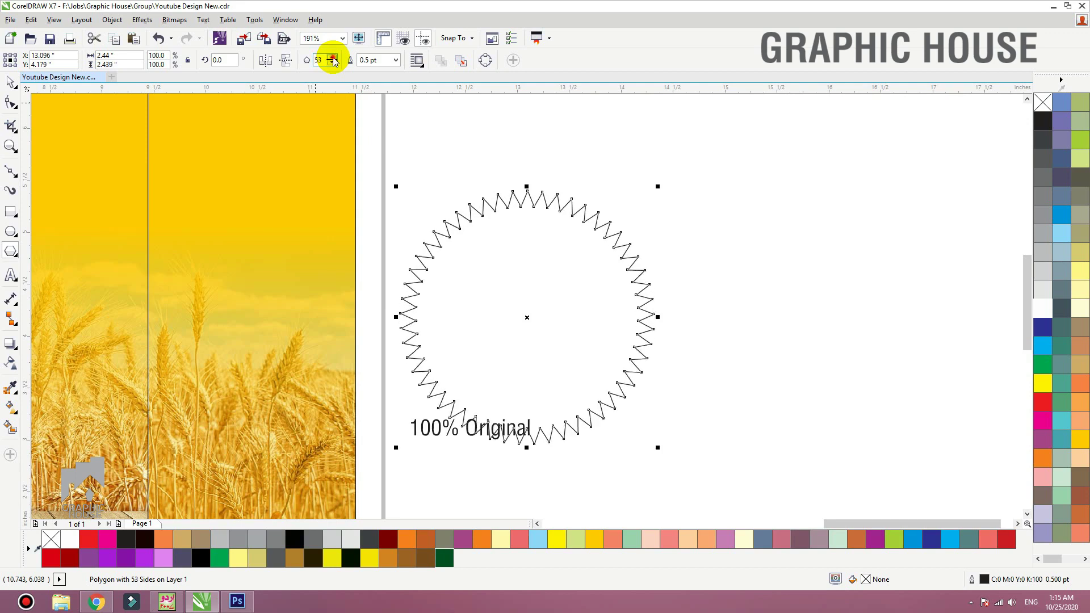
left_click(332, 57)
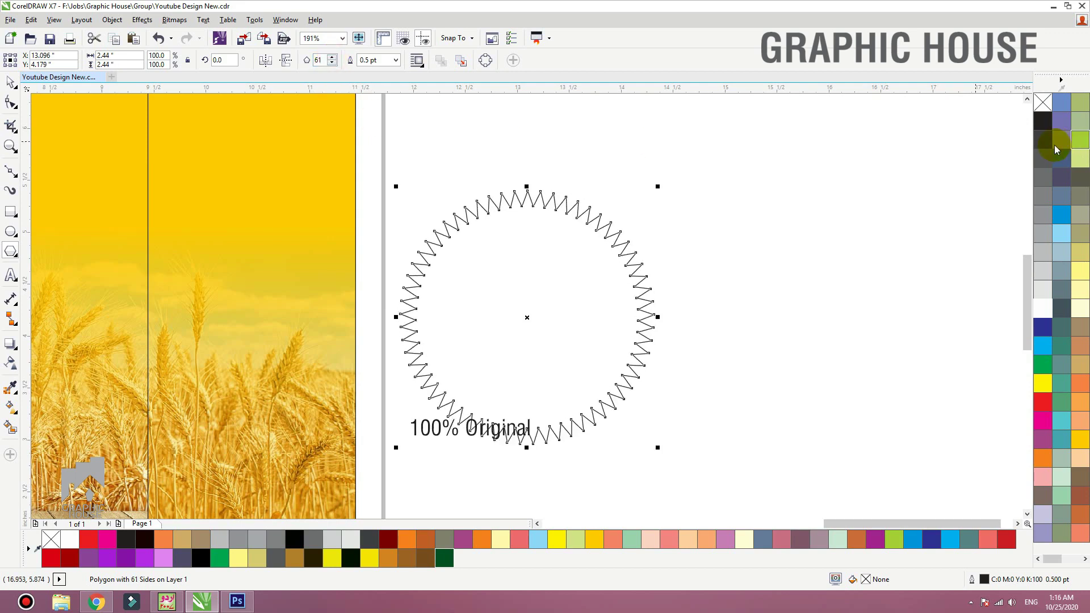
- Fill the starburst with 40% black, remove its outline, and apply a vertical gradient fading from grey to white
left_click(1043, 233)
right_click(1044, 101)
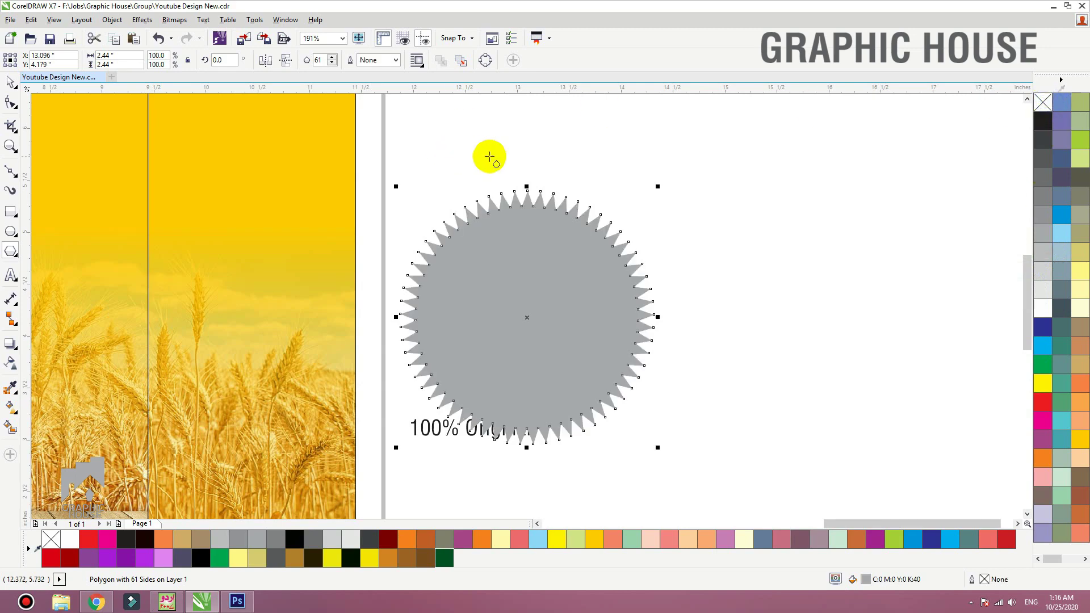
key("g")
left_click_drag(527, 170, 532, 443)
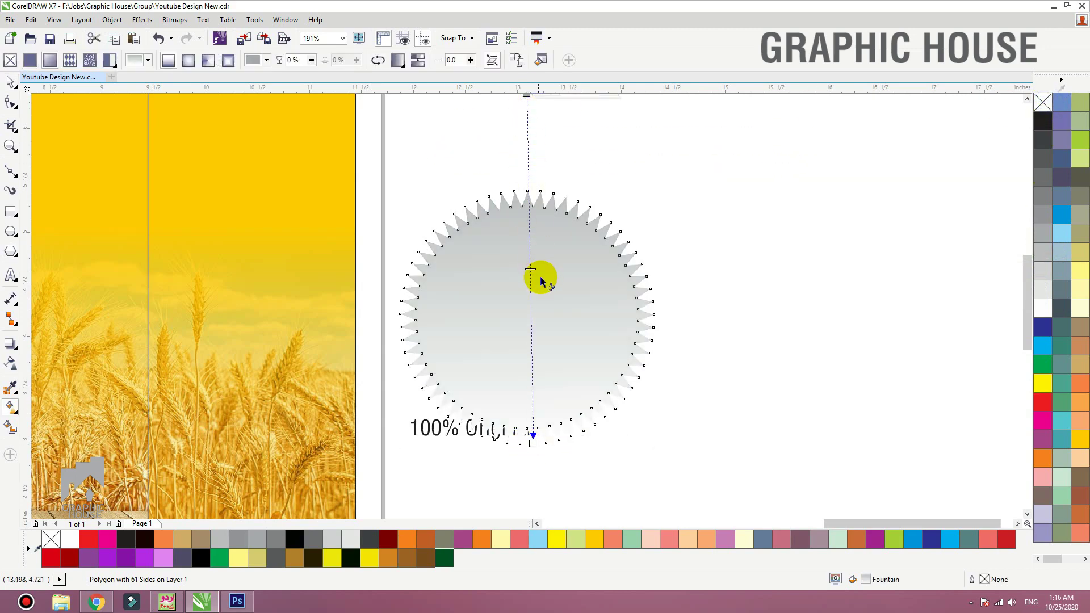
- Move the starburst up and to the right, clear of the "100% Original" text
key("space")
left_click_drag(562, 267, 622, 250)
key("space")
key("space")
left_click_drag(630, 244, 634, 247)
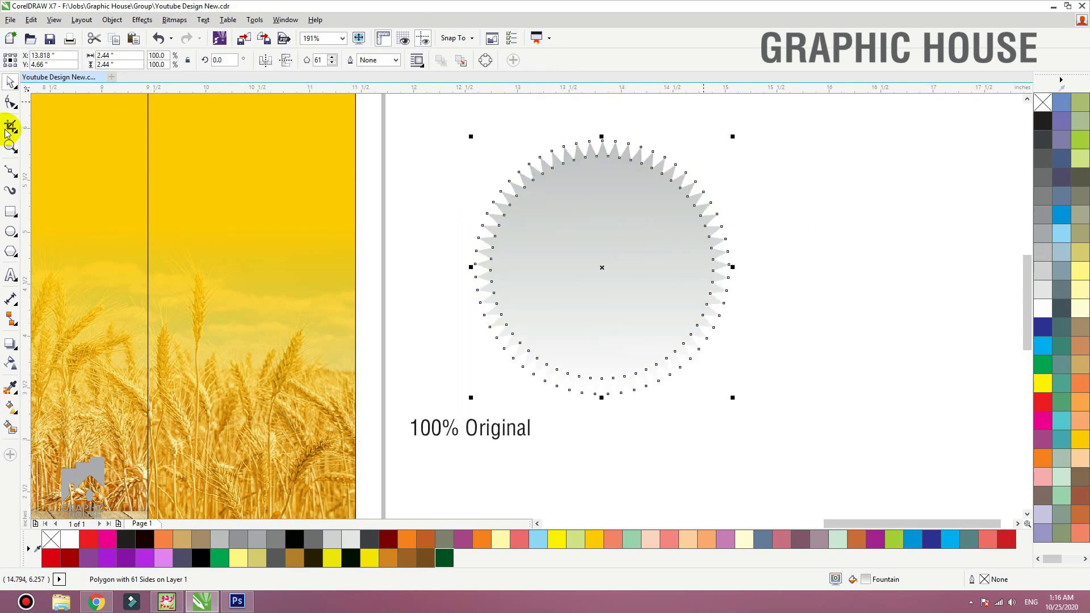
- Draw a circle, centre it on the starburst, and enlarge it to about 1.887 inches in diameter
left_click_drag(547, 179, 681, 320)
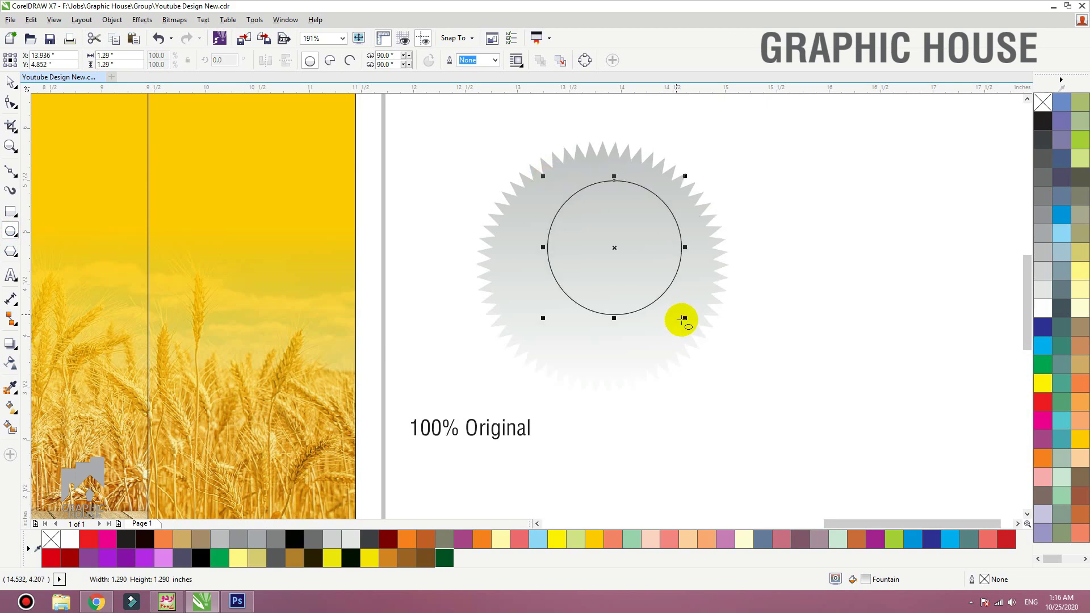
key("space")
left_click(701, 254, "shift")
key("c")
key("e")
left_click_drag(786, 151, 503, 344)
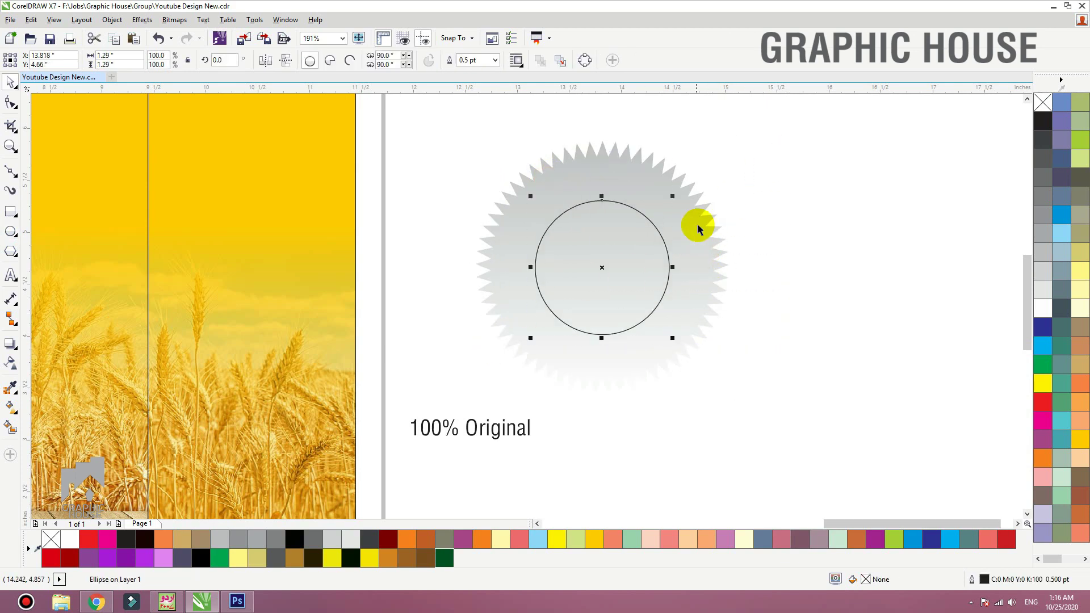
left_click_drag(674, 196, 704, 165)
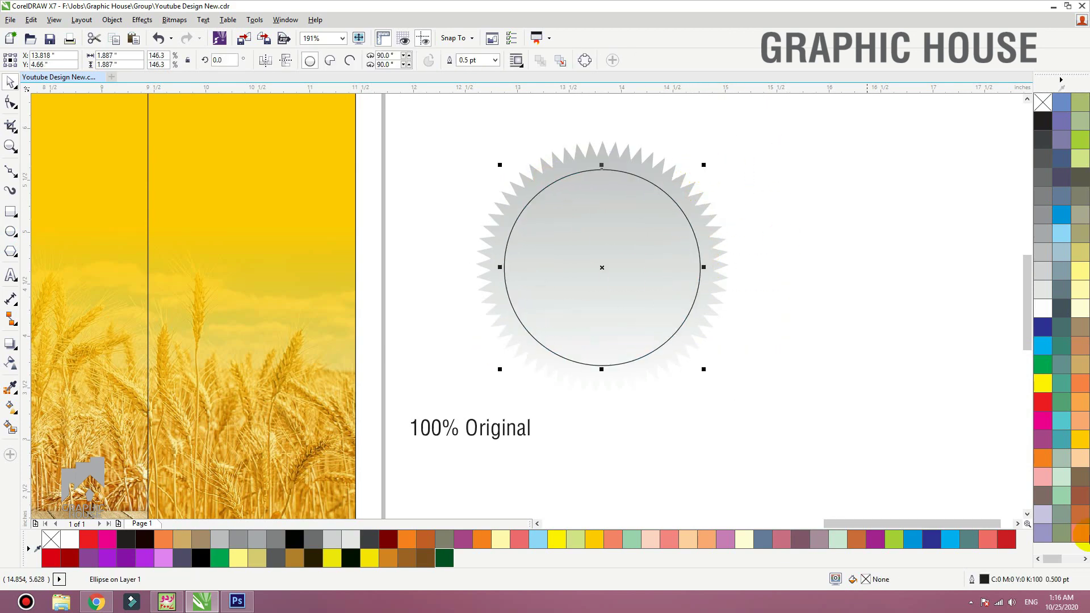
- Give the circle a vertical dark red to red gradient without outline and enlarge it to about 1.958 inches
left_click(1043, 404)
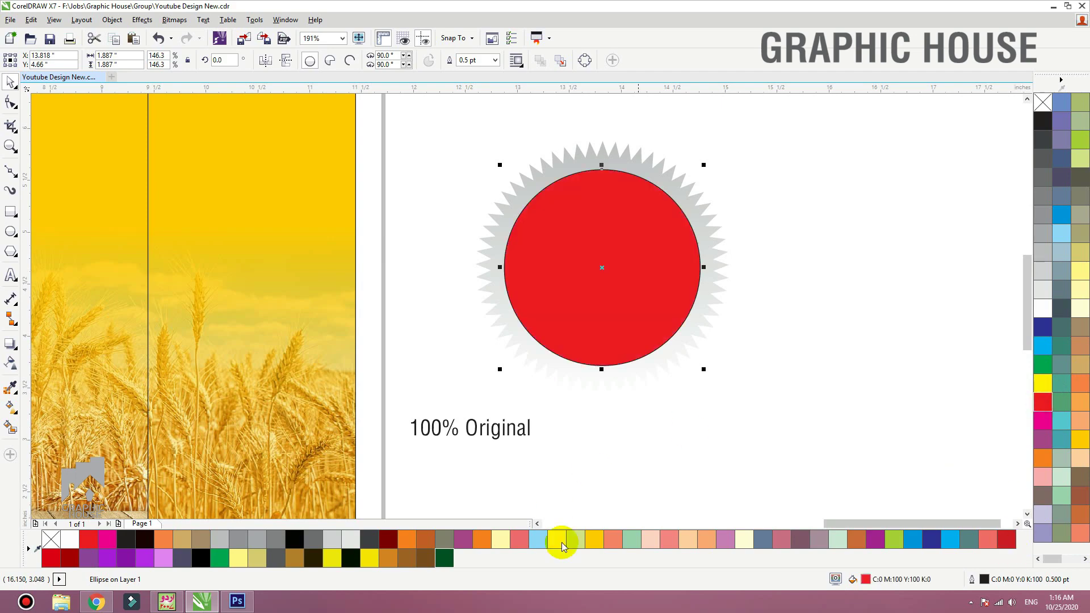
left_click(388, 547)
key("g")
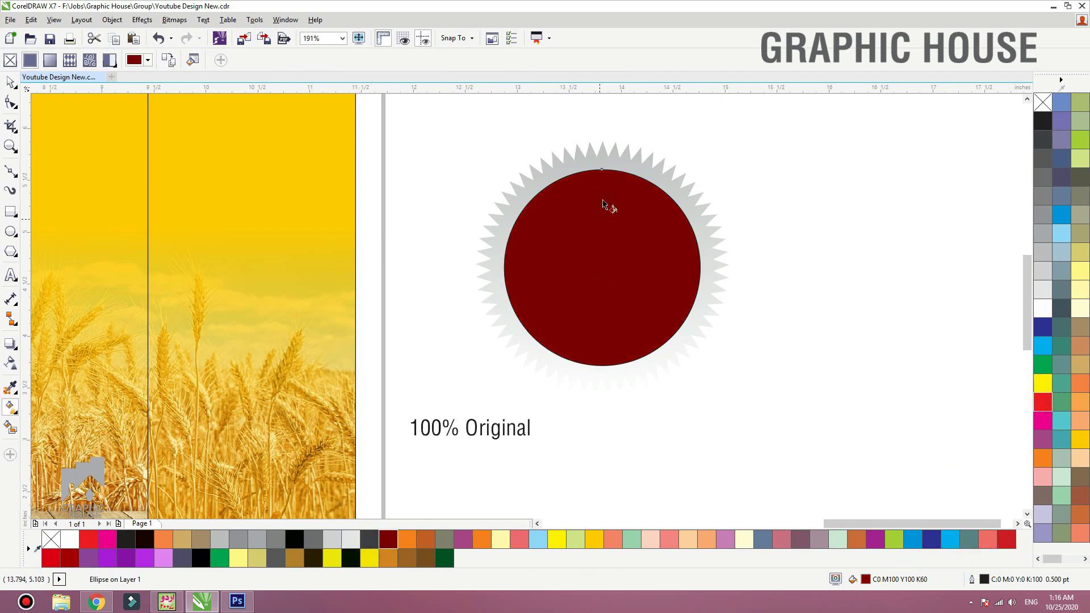
left_click_drag(602, 183, 603, 347)
left_click(1047, 409)
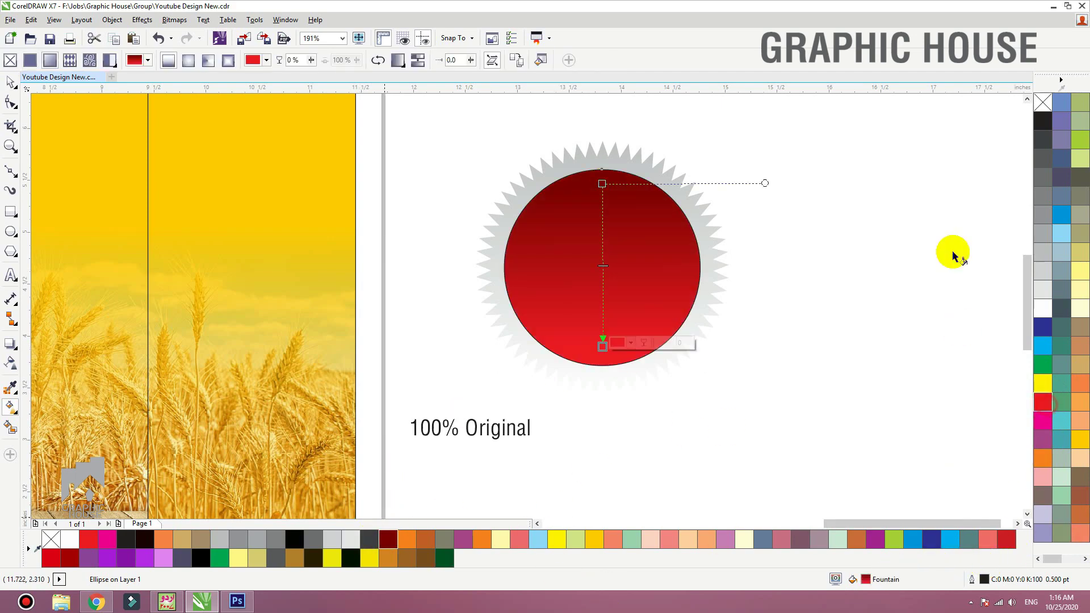
key("space")
right_click(1044, 103)
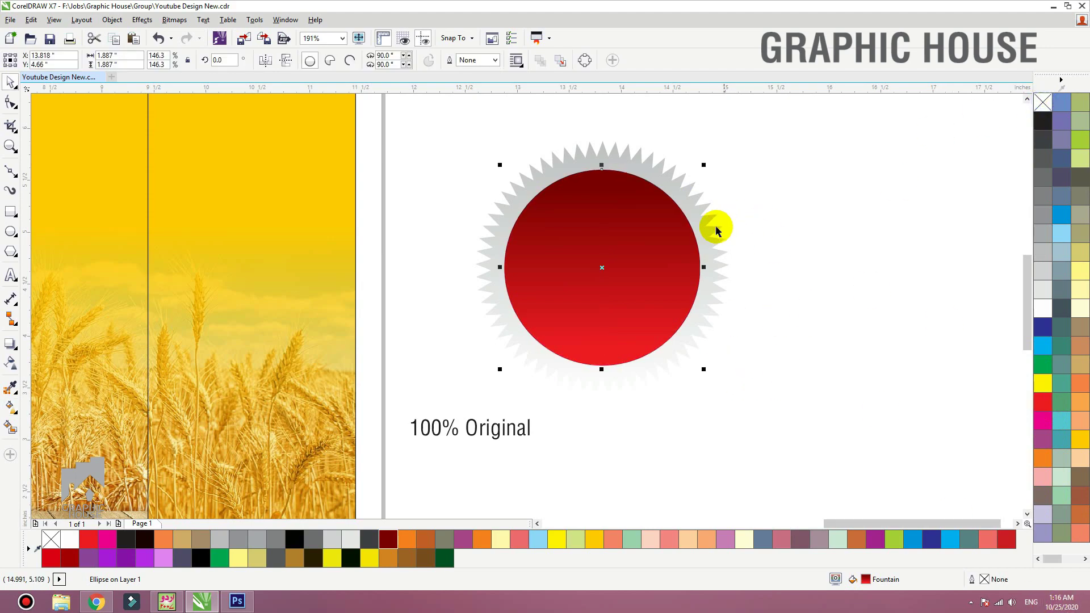
left_click_drag(702, 168, 708, 160)
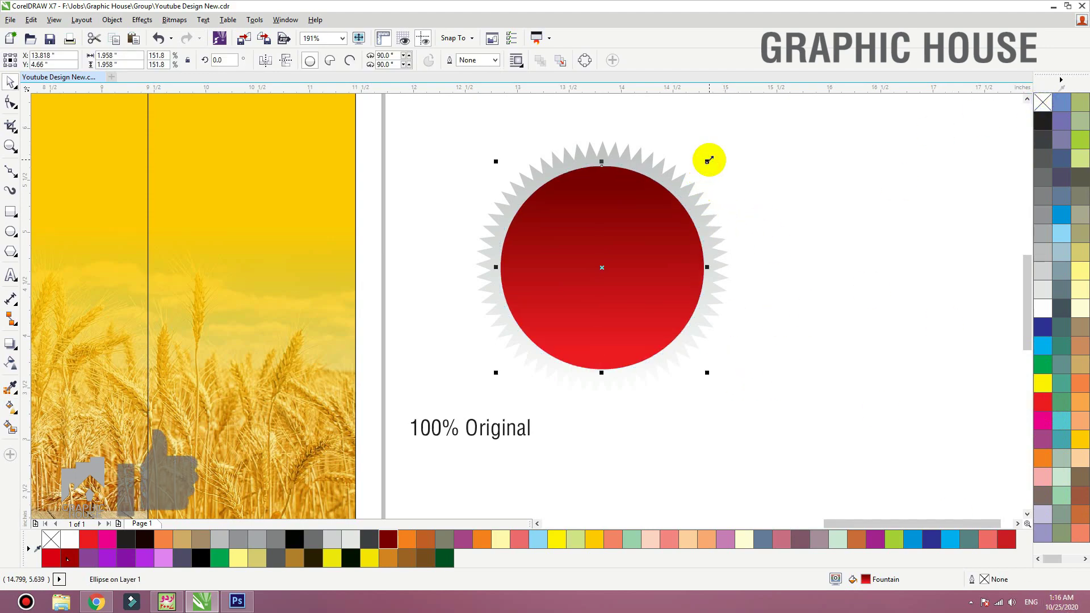
- Give the red circle a 3 pt outline in 10% black
key("F12")
key("Escape")
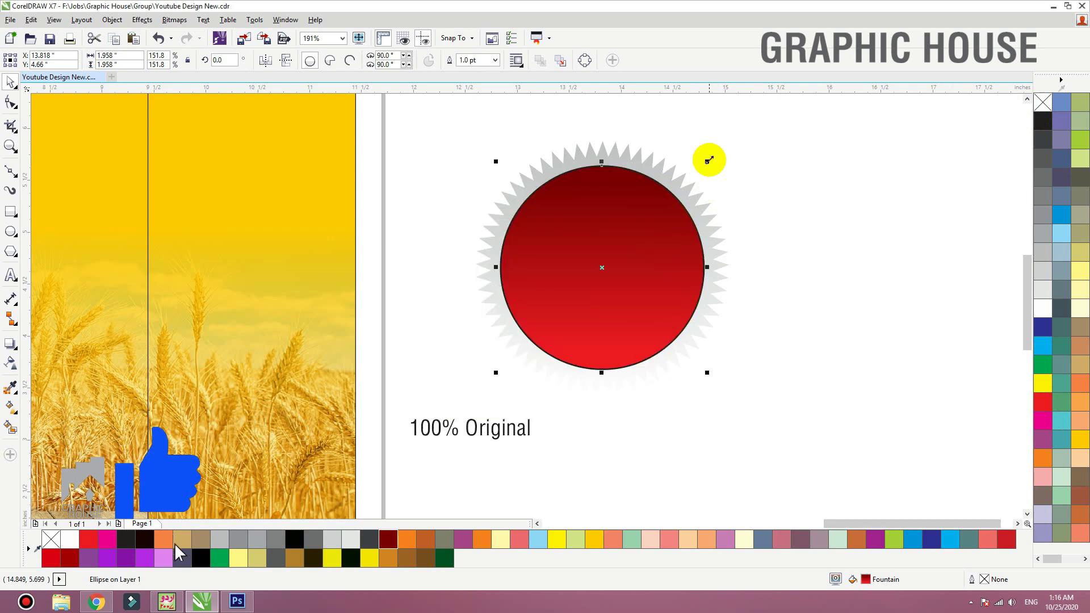
right_click(1043, 263)
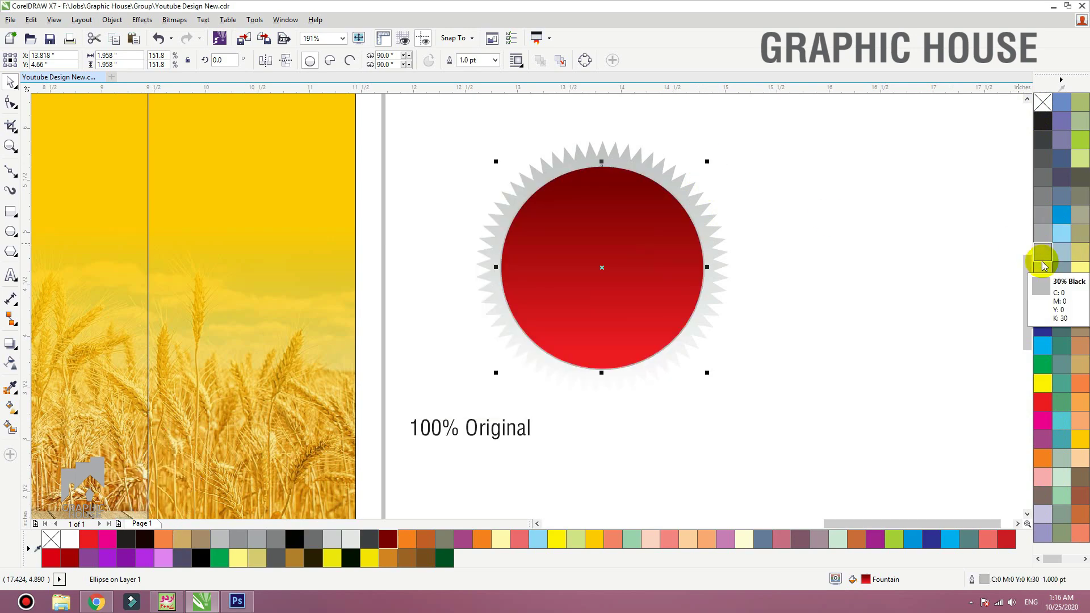
key("F12")
type("3")
key("Return")
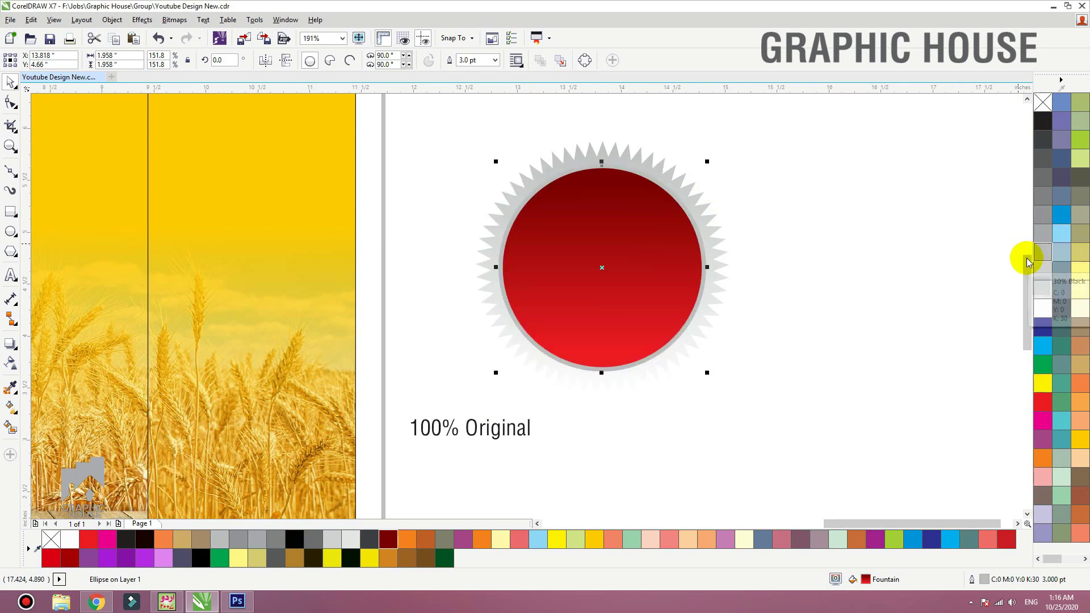
right_click(1045, 287)
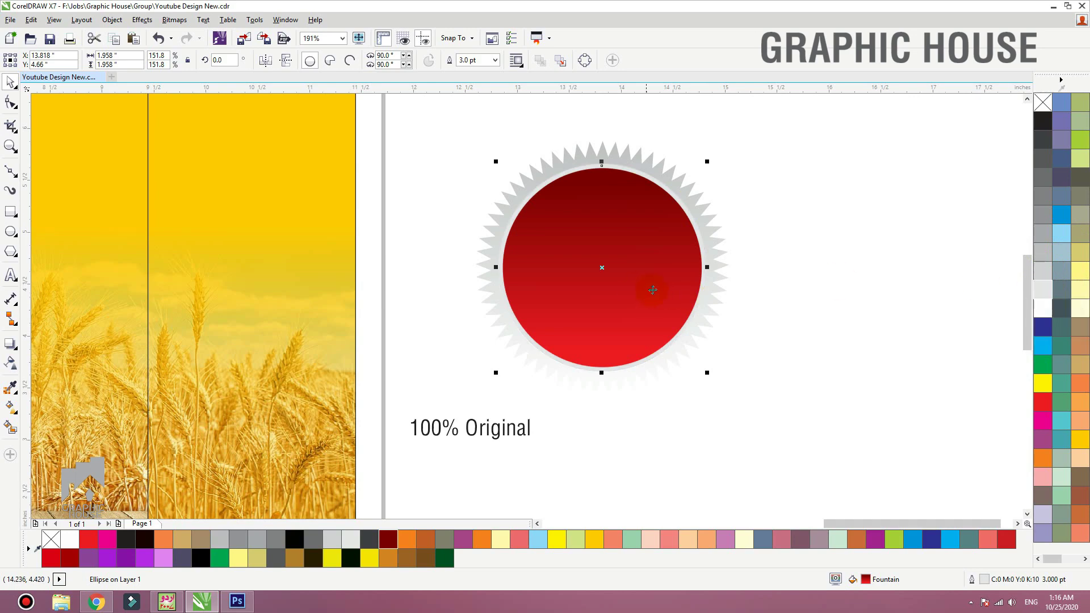
- Add an inward contour of about 0.086 inches to the red circle and separate it from the circle
left_click(21, 348)
left_click(31, 359)
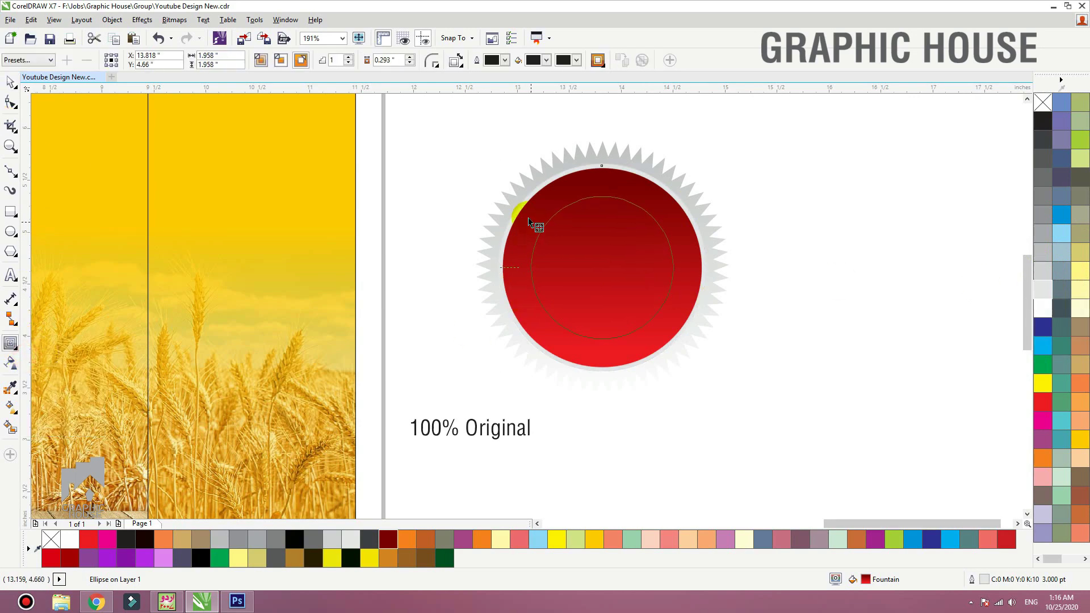
left_click_drag(528, 221, 510, 180)
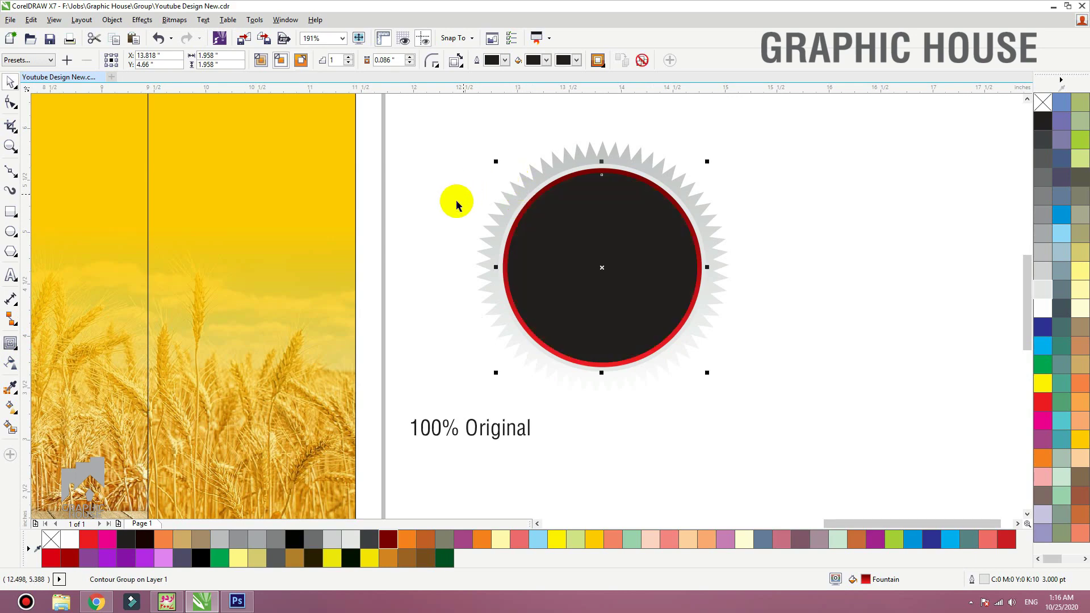
- Turn the inner contour circle into an unfilled ring about 1.712 inches wide with a white 1 pt outline
left_click(623, 236)
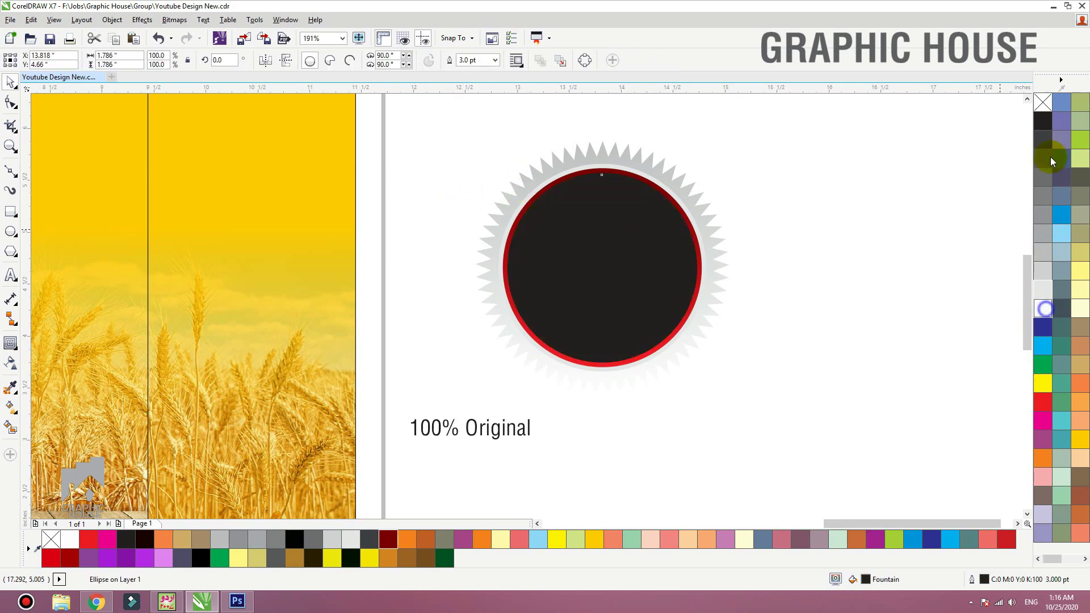
left_click(1043, 102)
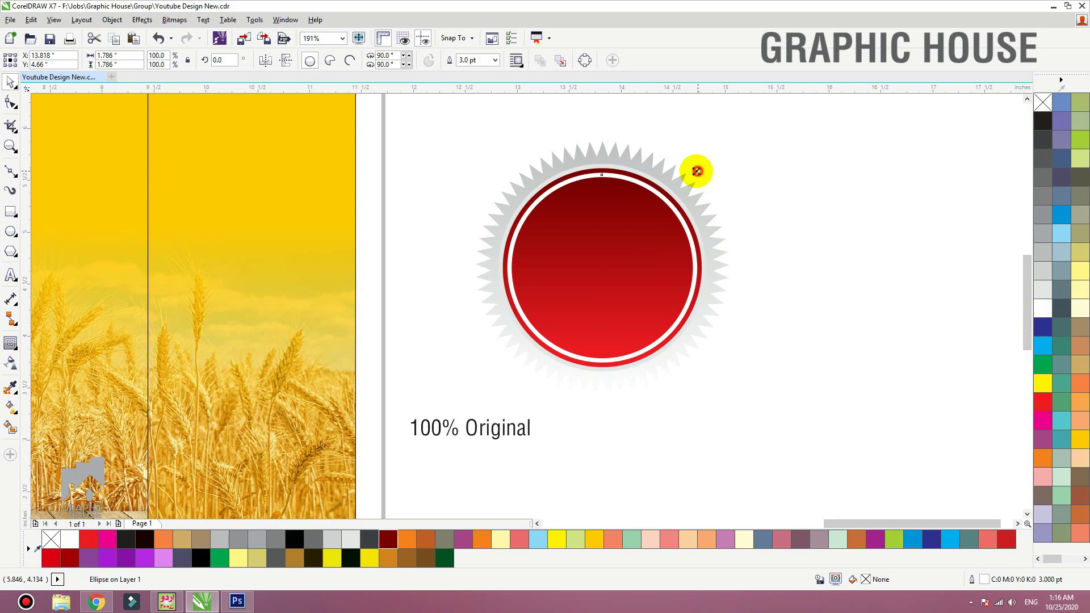
key("F12")
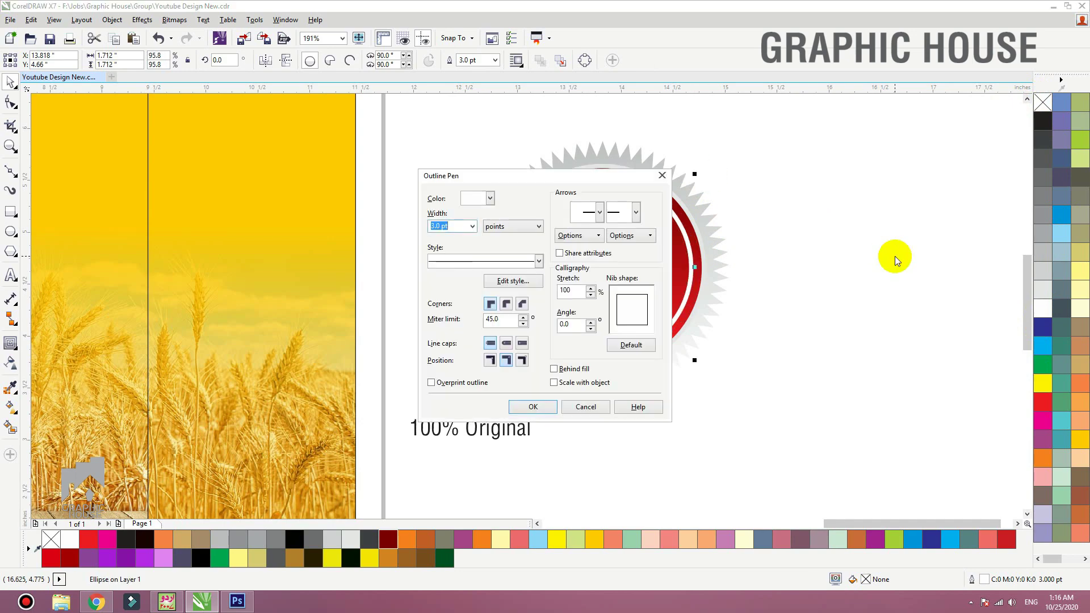
type("1")
key("Return")
left_click(798, 242)
key("F3")
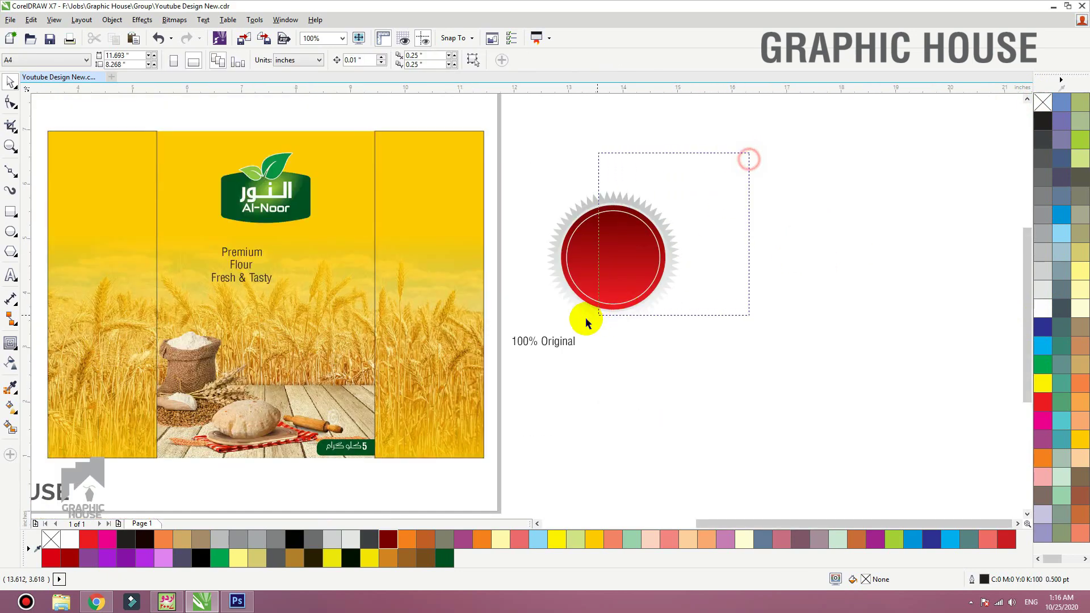
- Group the badge shapes, split "100% Original" onto two lines, and make the text bold
left_click_drag(586, 323, 600, 342)
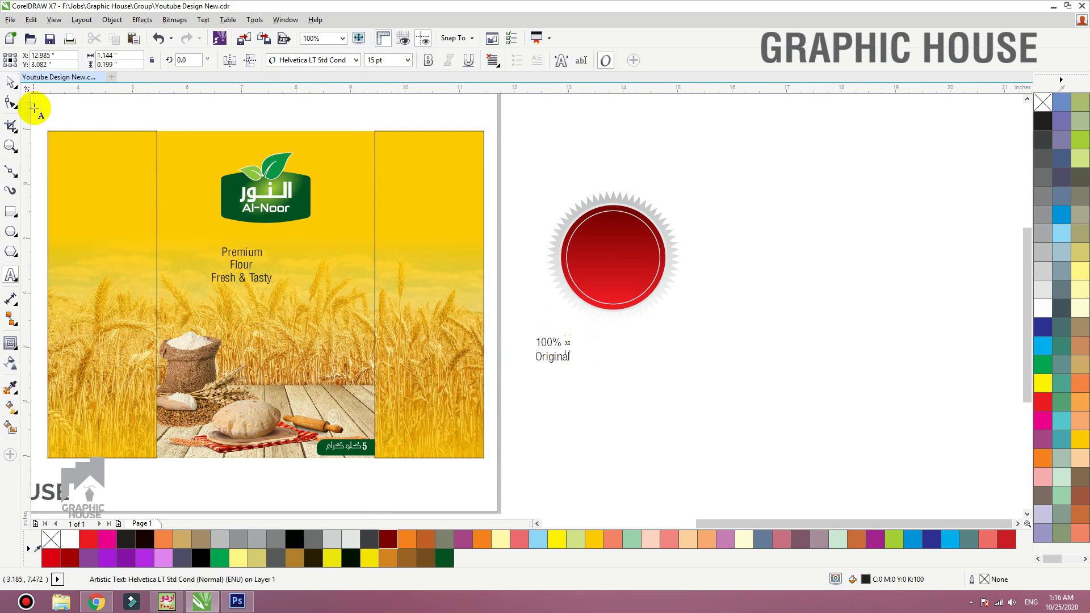
left_click(14, 83)
left_click(429, 60)
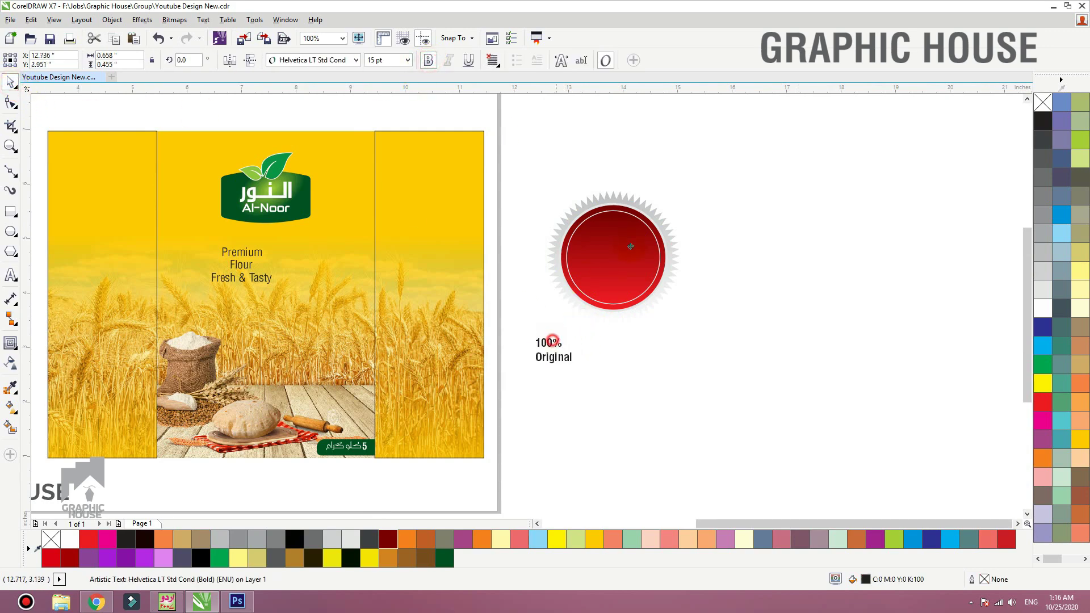
- Place the "100% Original" text on the badge and make it white and centre-aligned
scroll(709, 216, "up", 2)
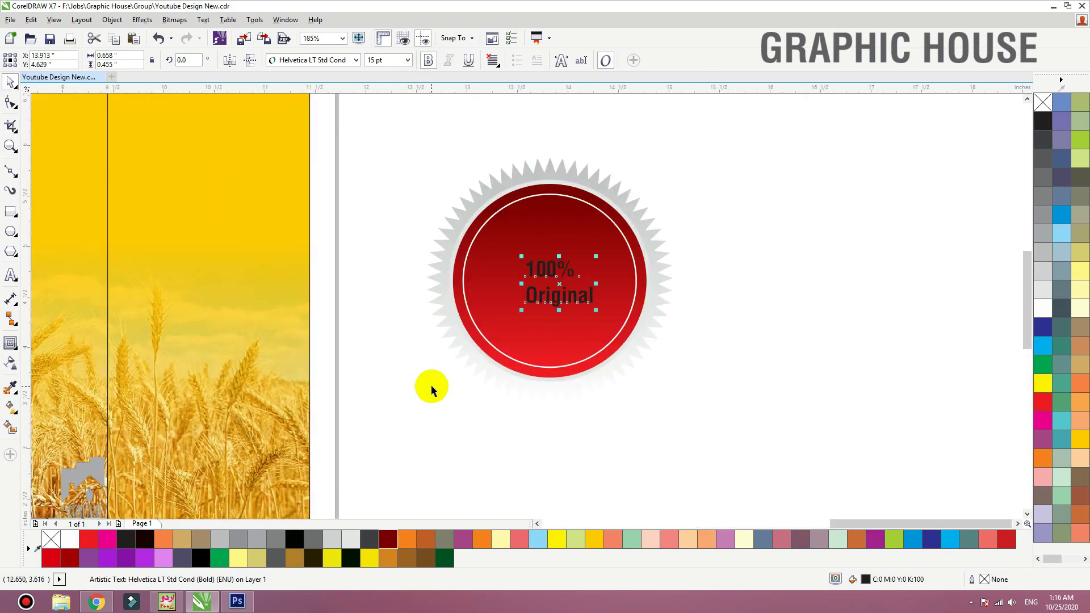
left_click(1043, 308)
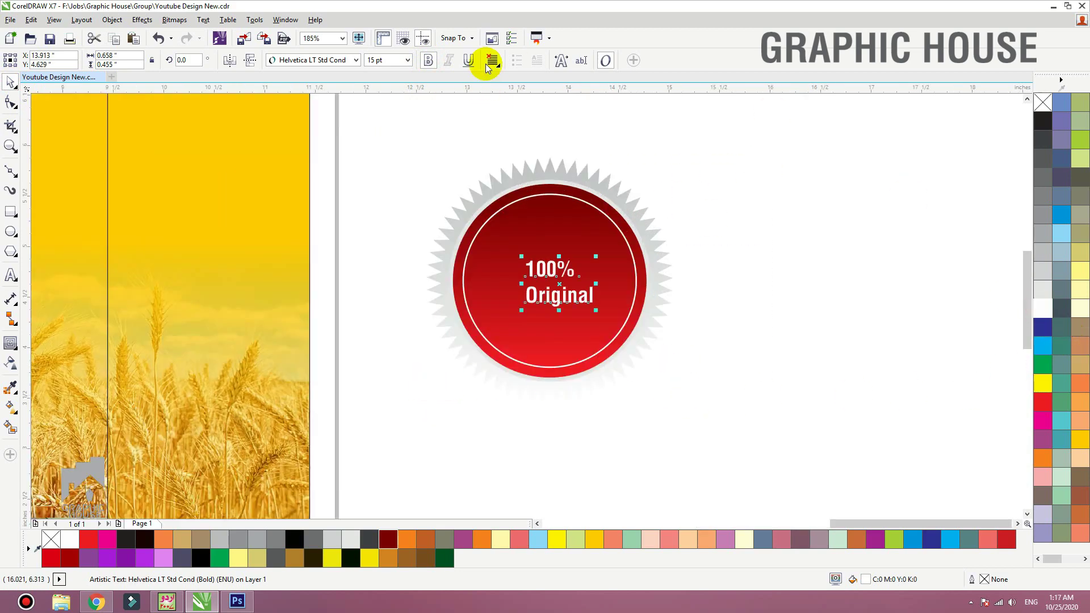
left_click(492, 62)
left_click(499, 108)
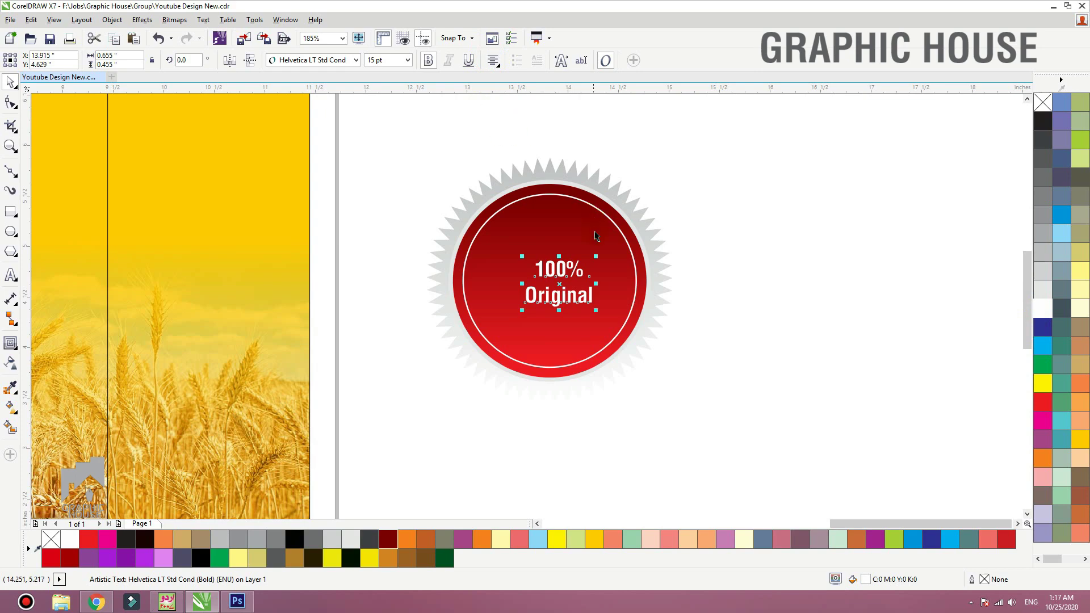
- Enlarge the "100% Original" text to about 29.318 pt and centre it on the badge
left_click_drag(595, 255, 630, 230)
left_click(569, 219, "shift")
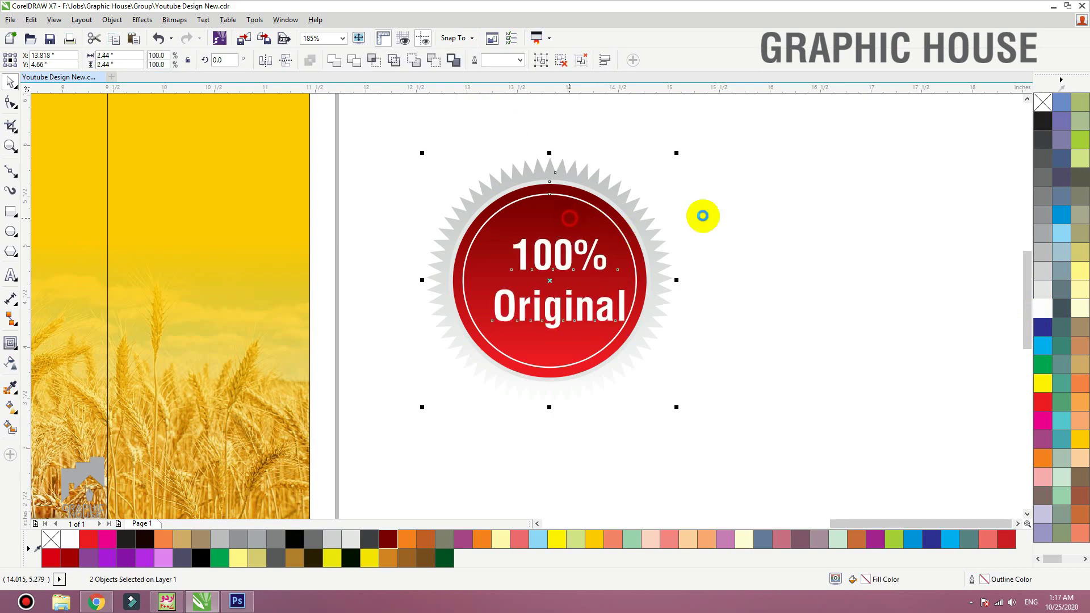
key("c")
key("e")
left_click(747, 214)
- Break the badge text into separate lines and centre "100%" vertically on the badge
left_click(555, 262)
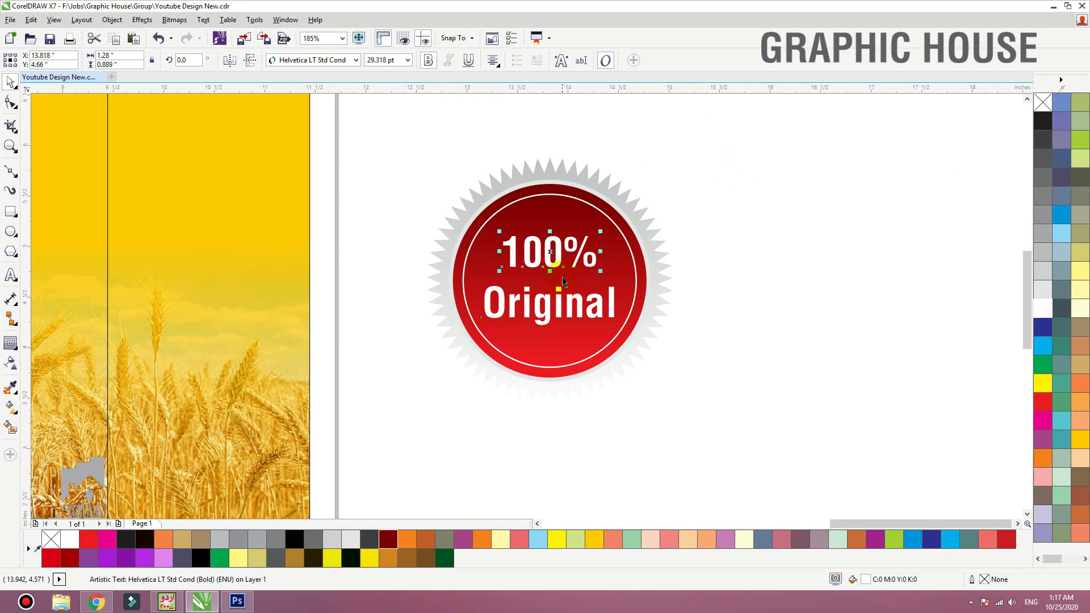
left_click(560, 219, "shift")
key("e")
left_click(723, 211)
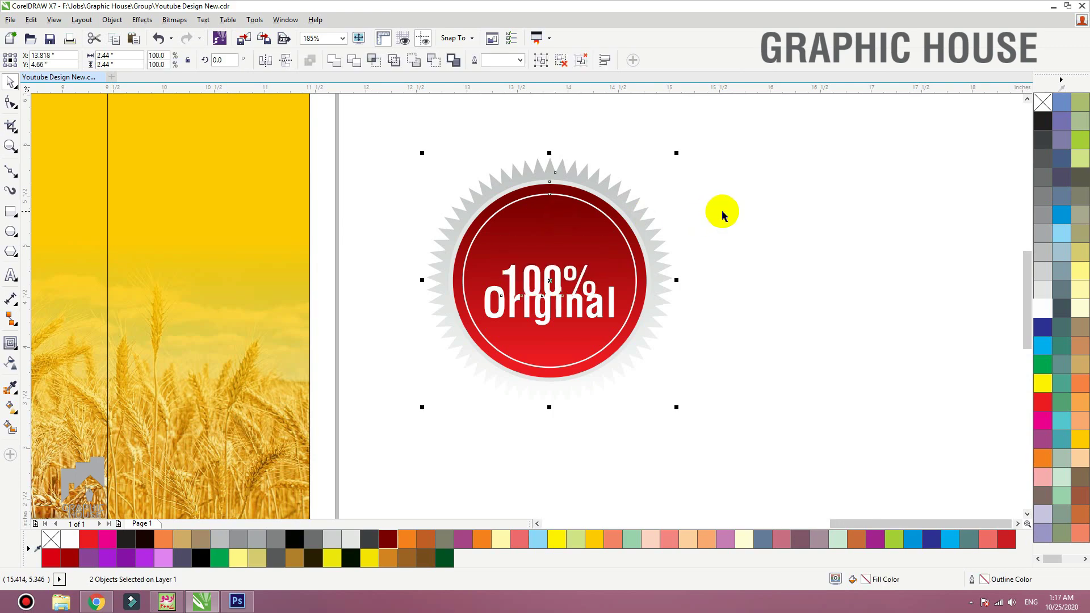
- Enlarge "100%" to about 41.98 pt and place "Original" beneath it, reduced to about 19.618 pt
left_click_drag(568, 314, 569, 333)
left_click(590, 268)
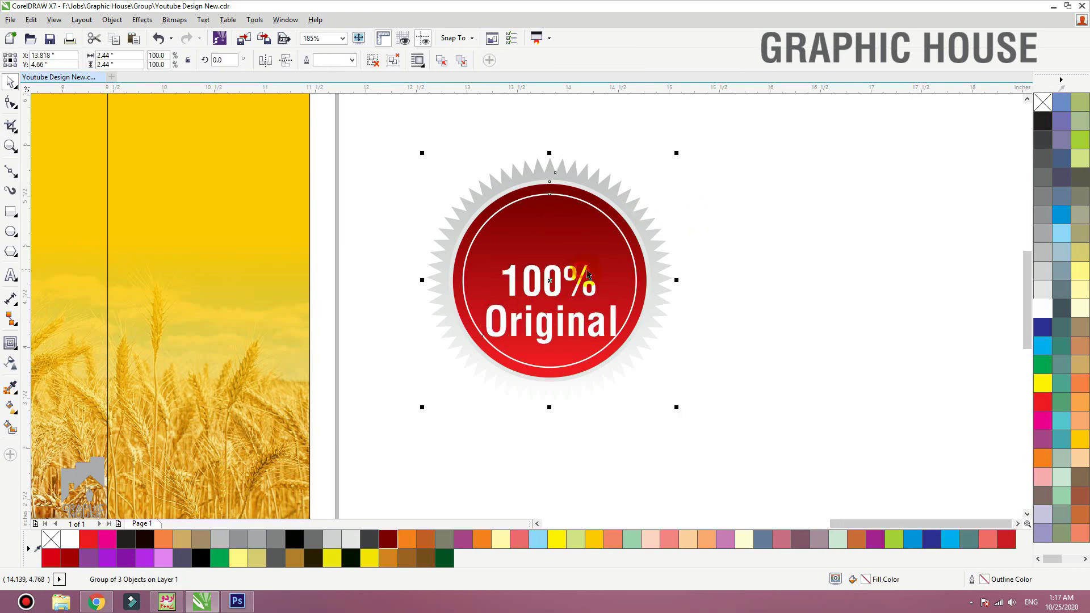
left_click(589, 265)
left_click_drag(599, 262, 564, 261)
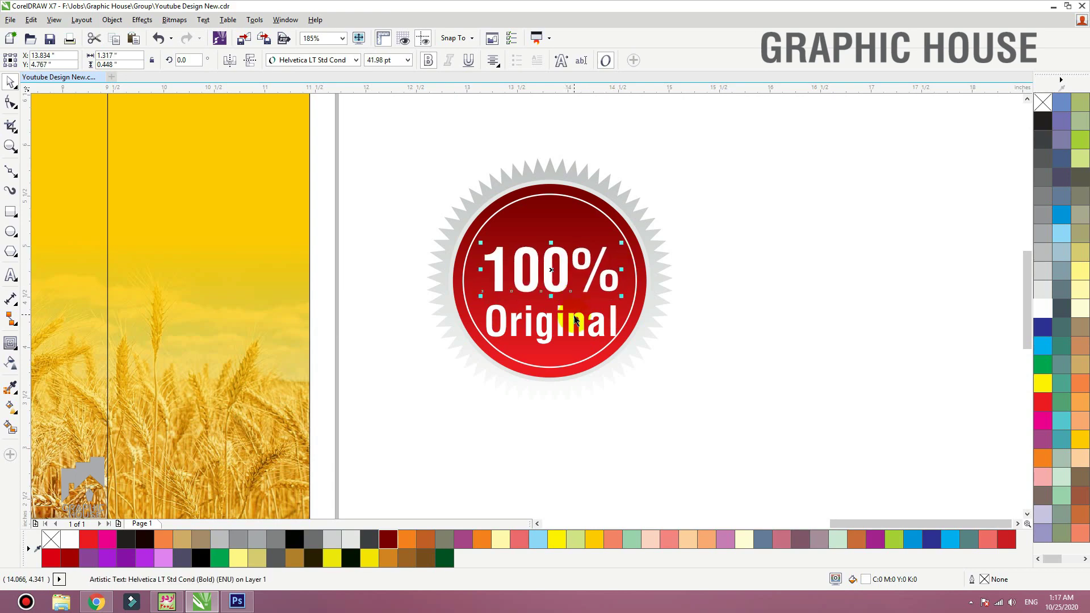
left_click_drag(618, 299, 564, 317)
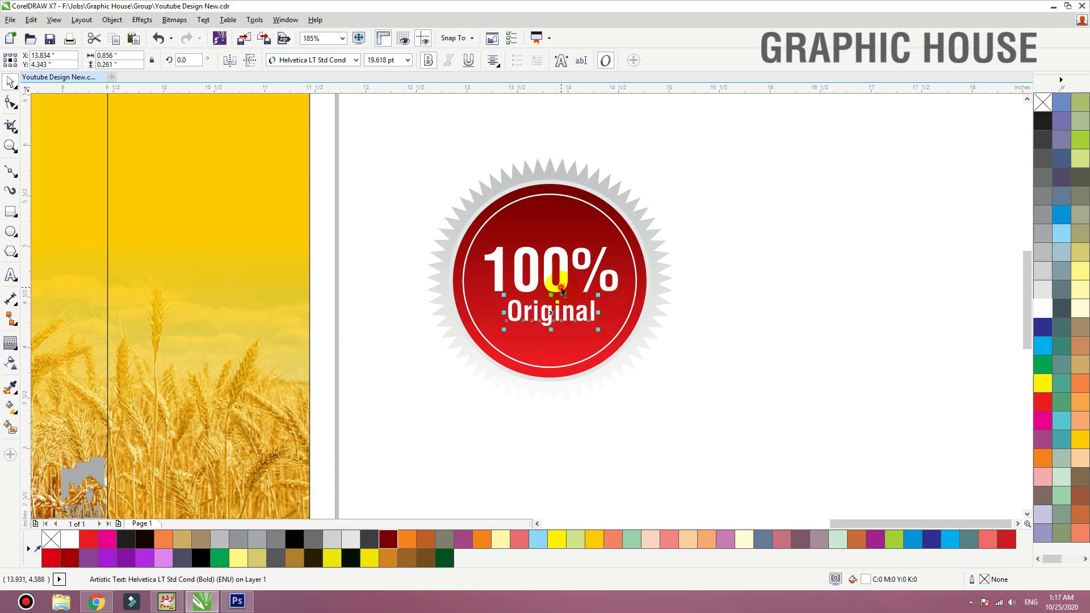
- Group "100%" with "Original" and centre the group on the badge
left_click(686, 286)
left_click_drag(432, 342, 430, 343)
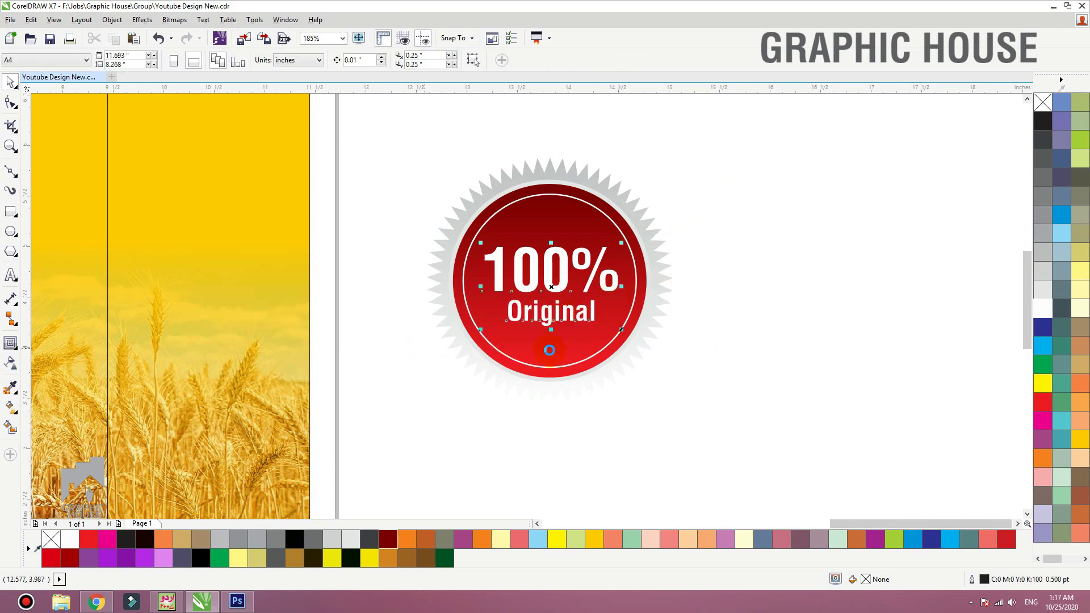
key("ctrl+g")
left_click(549, 349, "shift")
key("c")
key("e")
left_click(725, 347)
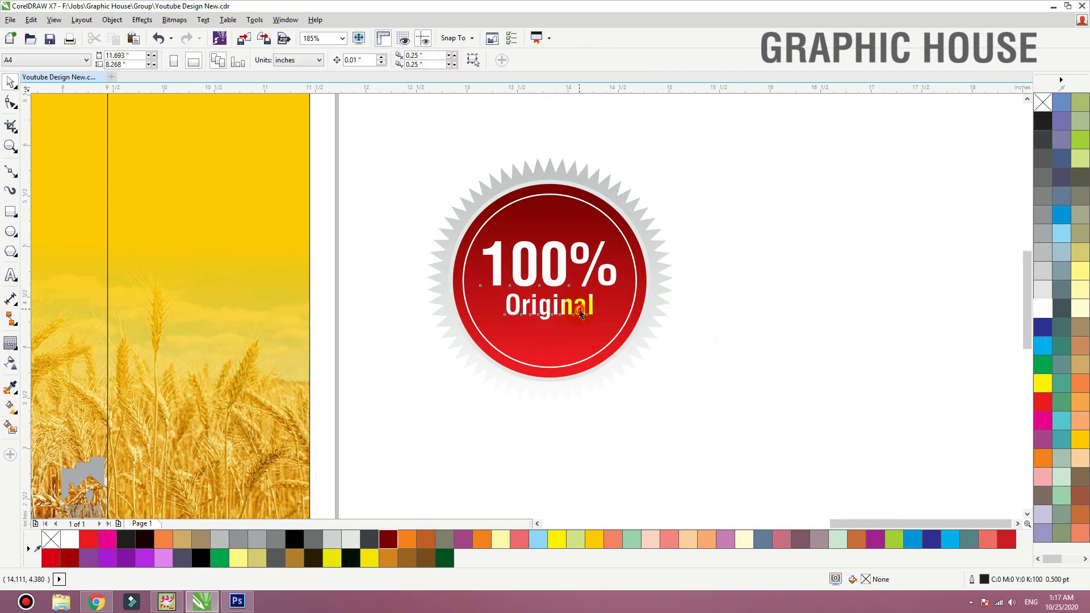
- Group the badge with its text and move it onto the front panel of the flour package
left_click(580, 314)
left_click_drag(753, 132, 327, 427)
key("ctrl+g")
scroll(616, 287, "down", 2)
left_click_drag(616, 287, 324, 386)
- Shrink the badge to about 1.084 inches and place it just above the 5 kg label
key("F2")
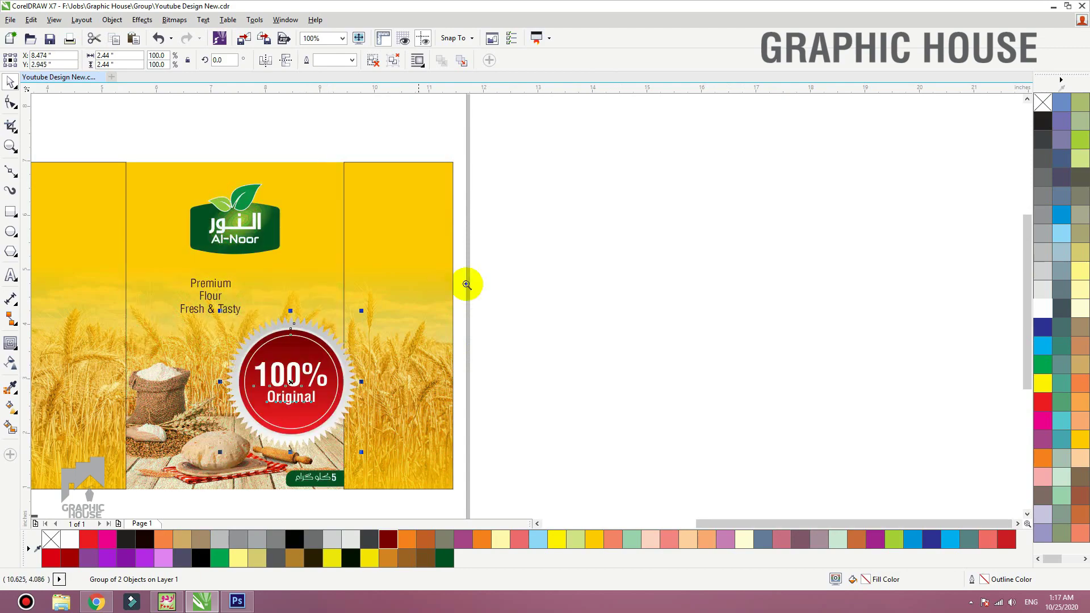
left_click_drag(466, 287, 122, 523)
left_click_drag(637, 136, 580, 193)
mouse_move(547, 229)
left_mouse_down()
mouse_move(559, 268)
mouse_move(598, 241)
left_mouse_up()
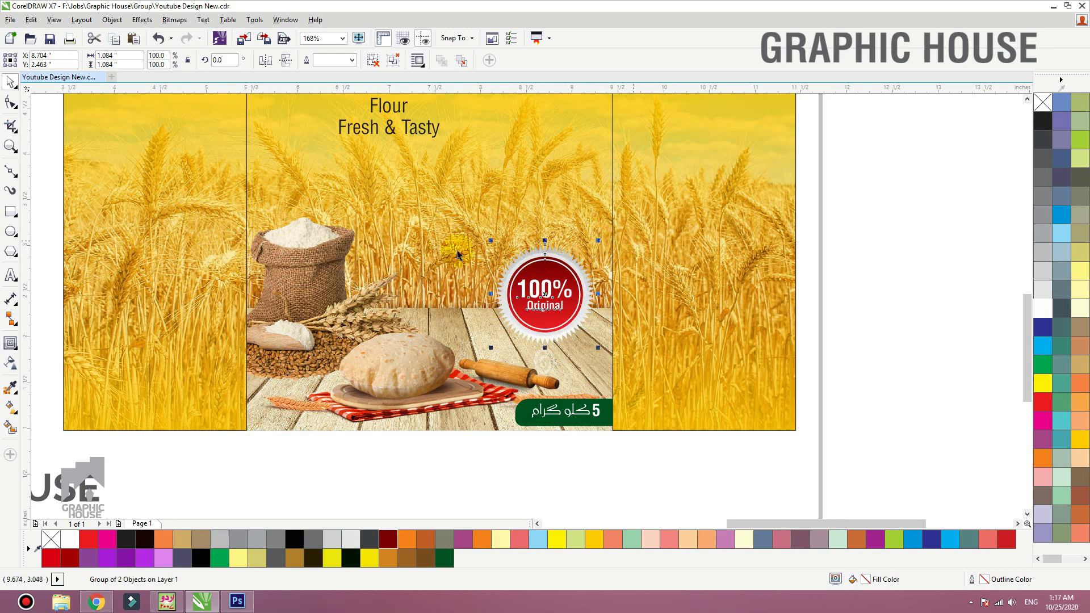
- Add a drop shadow to the badge, offset up and to the left, with opacity 50 and feathering 15
left_click(17, 355)
left_click(52, 345)
left_click_drag(545, 342, 525, 265)
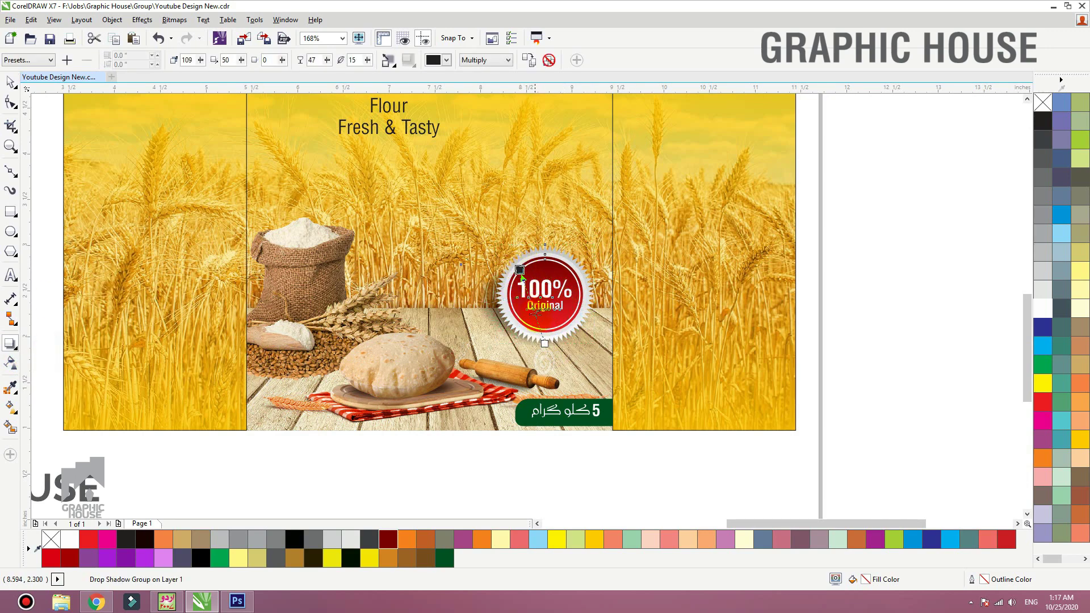
left_click(765, 259)
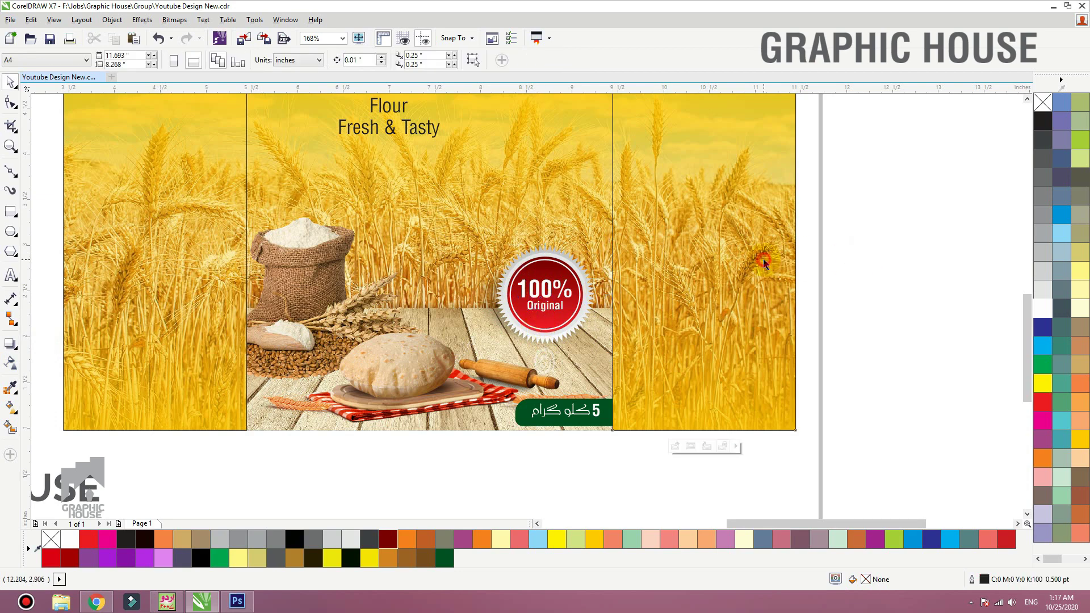
- Move the three slogan lines down and to the right, centred beneath the logo
key("shift+F2")
left_click(322, 288)
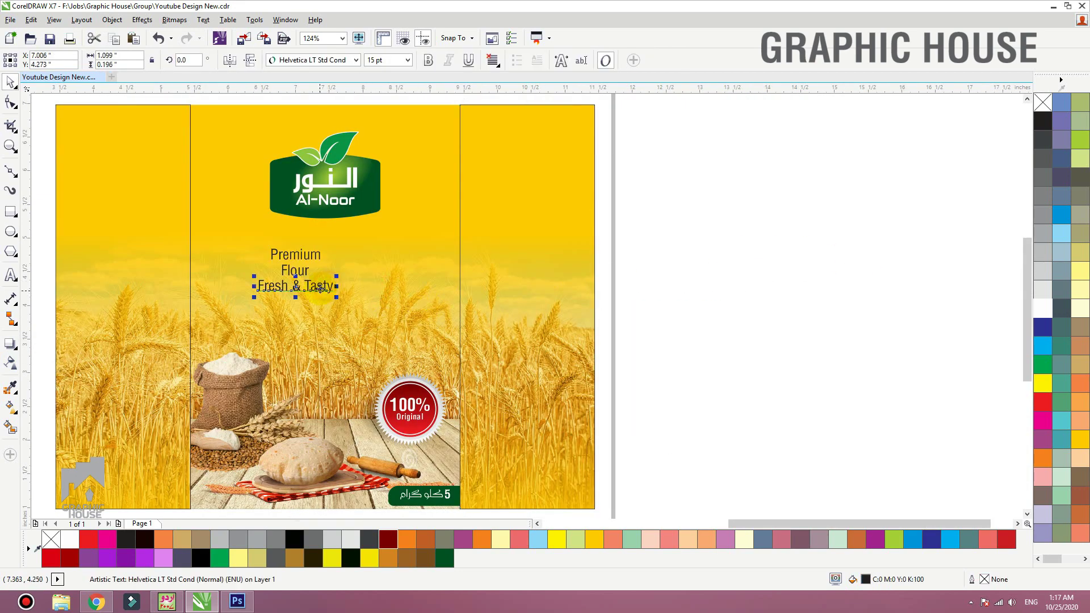
left_click_drag(688, 220, 161, 326)
left_click_drag(310, 286, 336, 315)
- Enlarge the Al-Noor logo to about 2.387 inches wide and position it just above the slogan lines
left_click_drag(634, 267, 226, 116)
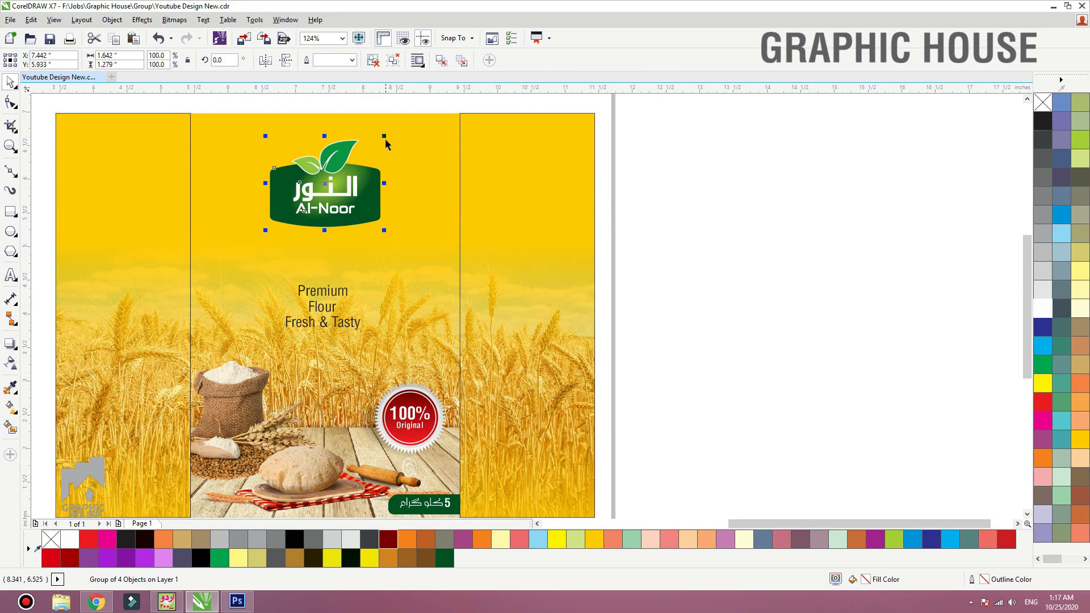
left_click_drag(385, 144, 410, 131)
left_click_drag(356, 227, 357, 233)
left_click(606, 228)
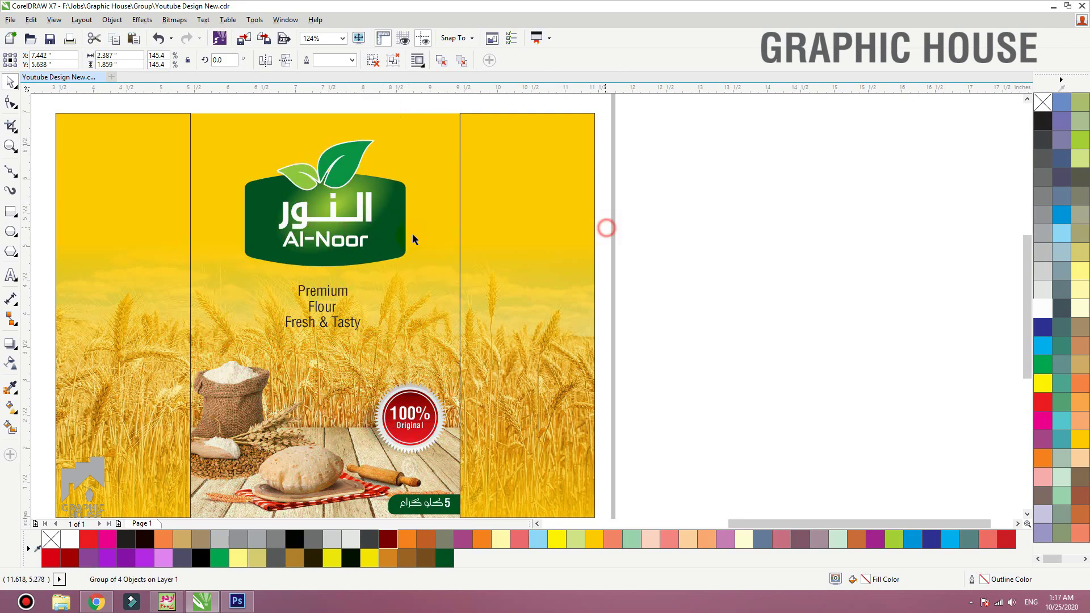
- Give the logo's green background shape a white 3 pt outline
left_click(404, 240, "ctrl")
key("F12")
key("Return")
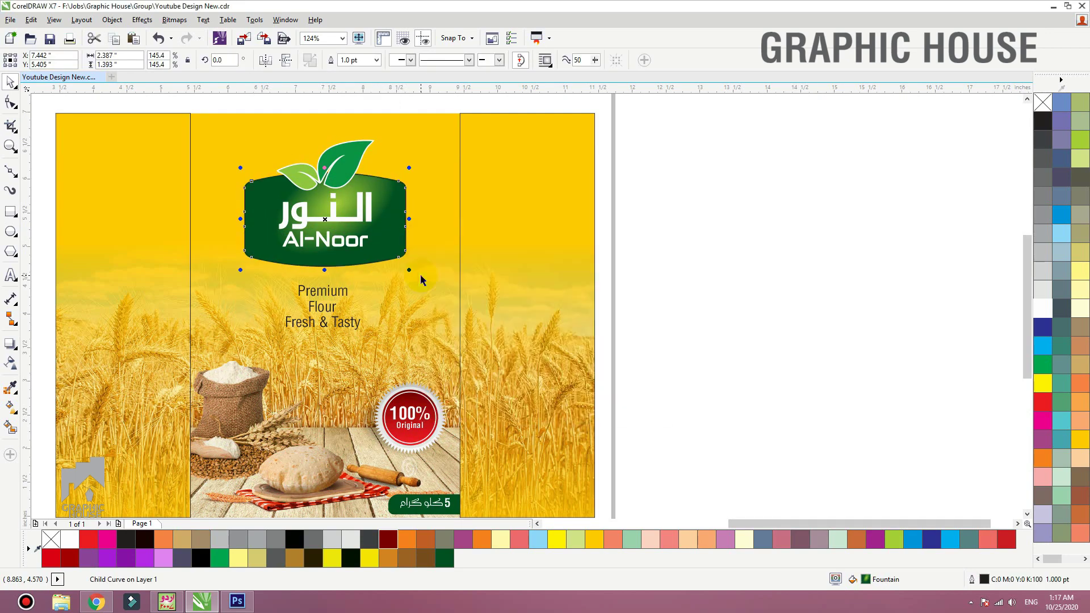
key("F12")
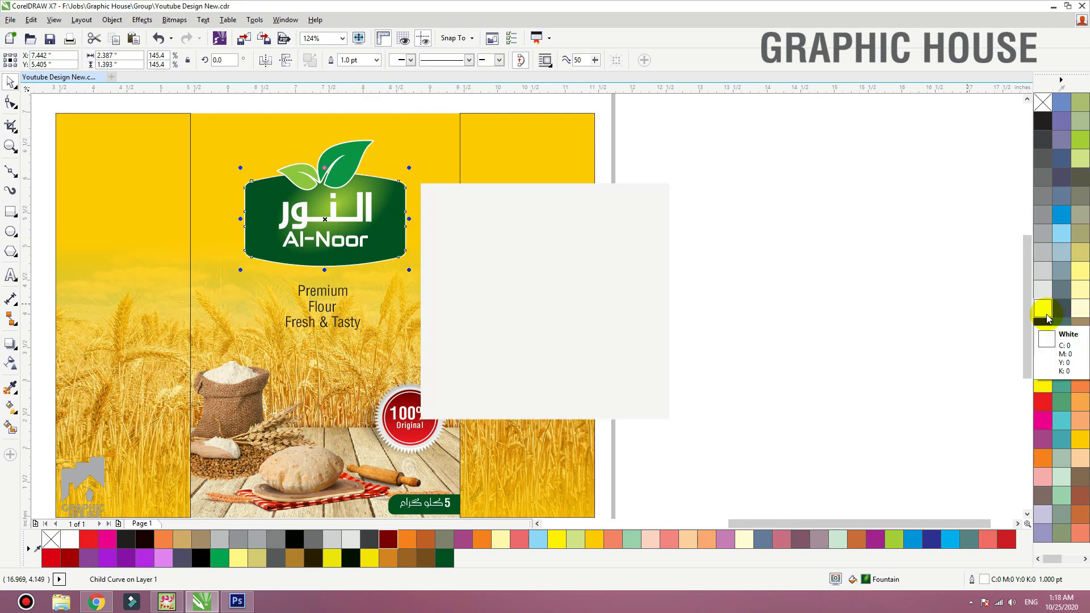
type("3")
key("Return")
left_click(760, 224)
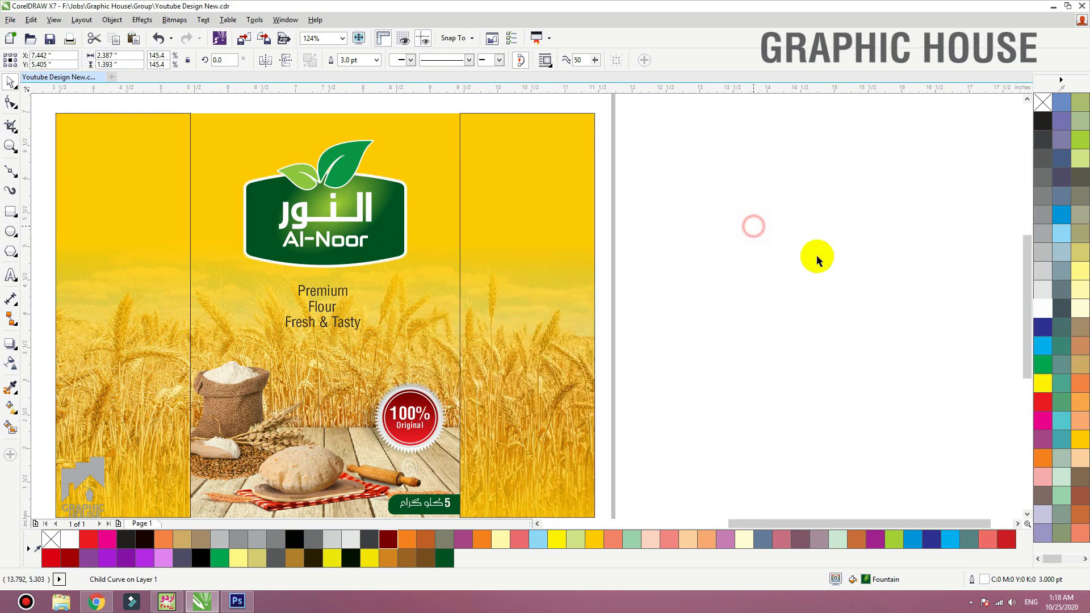
- Enlarge the three slogan lines together to about 26.998 pt
left_click_drag(789, 267, 170, 365)
left_click_drag(364, 280, 393, 272)
left_click(691, 289)
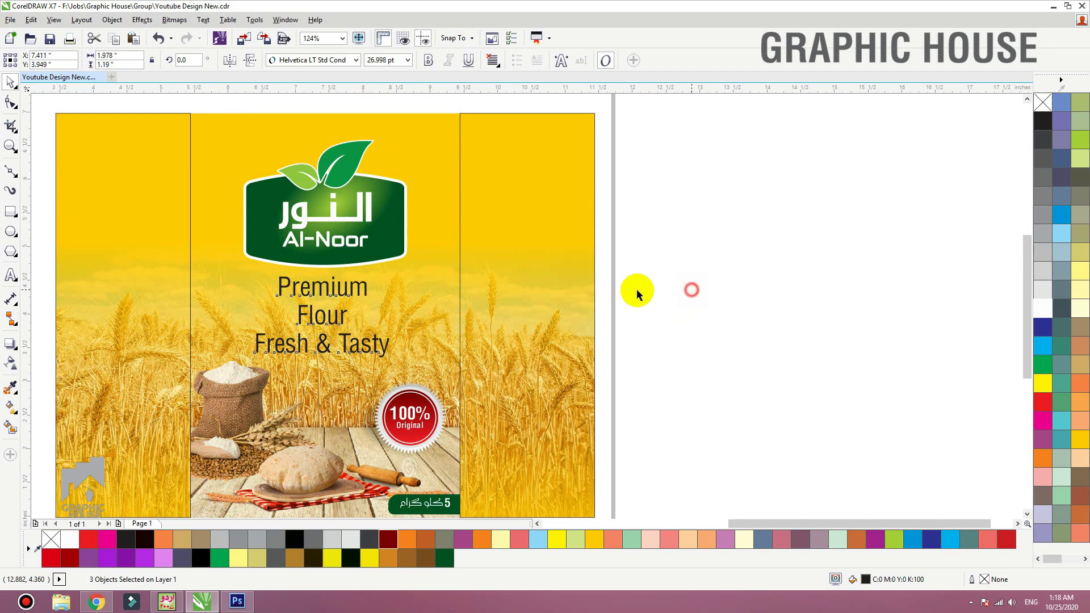
- Try the Harabara font on the three slogan lines and nudge the Flour line into position
key("F3")
key("F2")
left_click_drag(691, 260, 268, 357)
left_click_drag(836, 234, 335, 354)
left_click(307, 61)
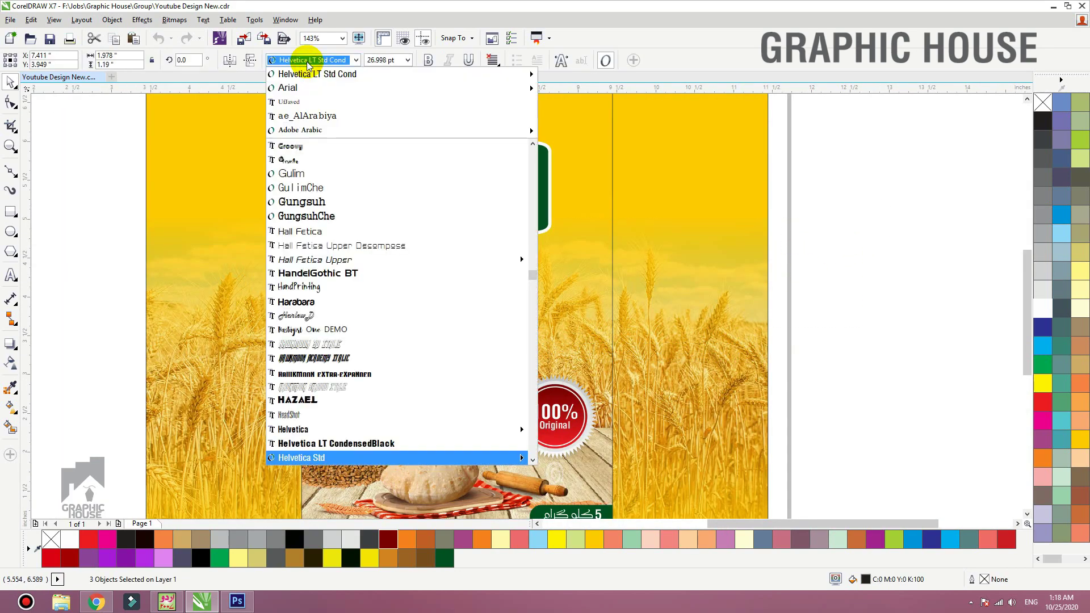
left_click(313, 301)
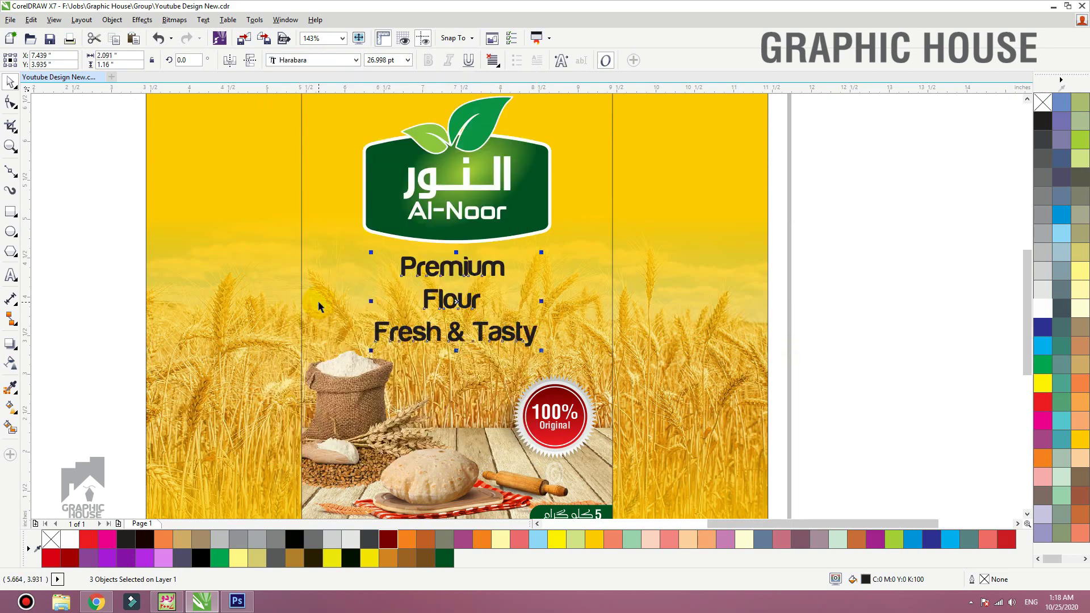
left_click(875, 259)
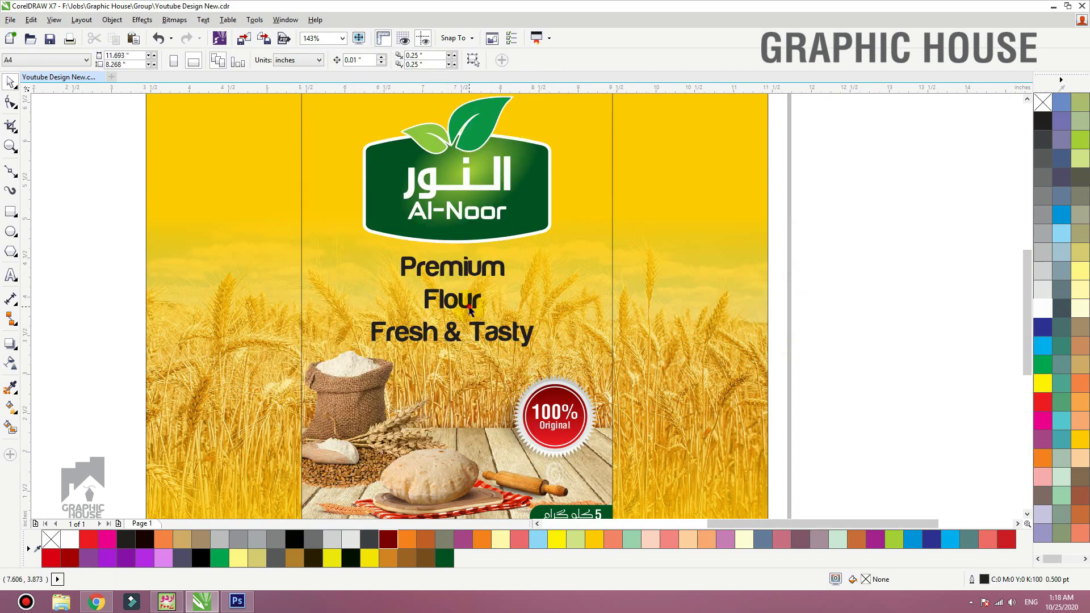
left_click_drag(469, 309, 464, 311)
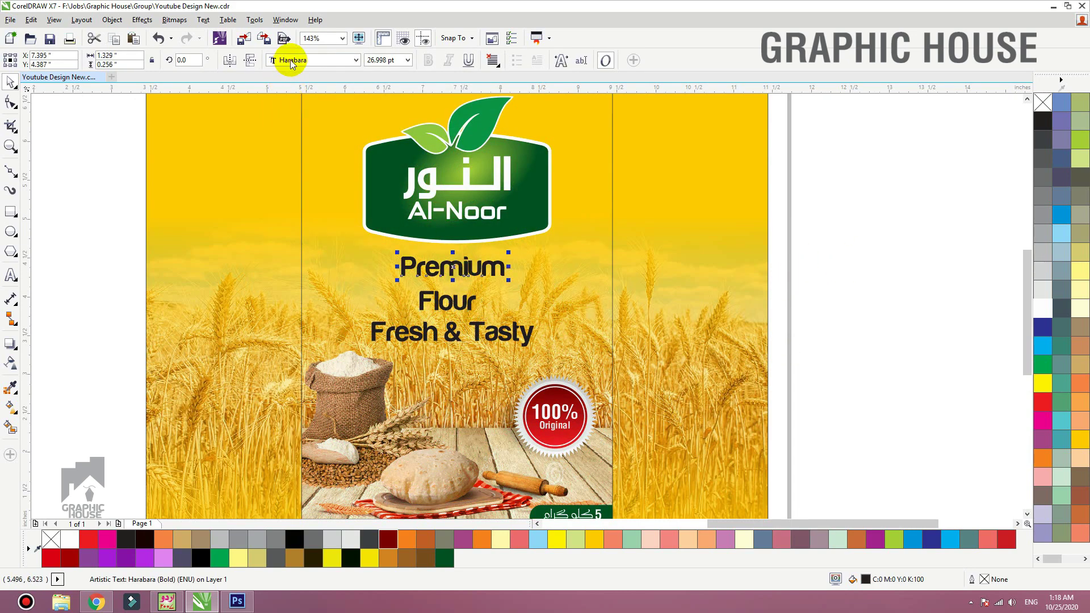
- Set the Premium line's font to HURTMOLD_
left_click(290, 61)
scroll(352, 308, "down", 5)
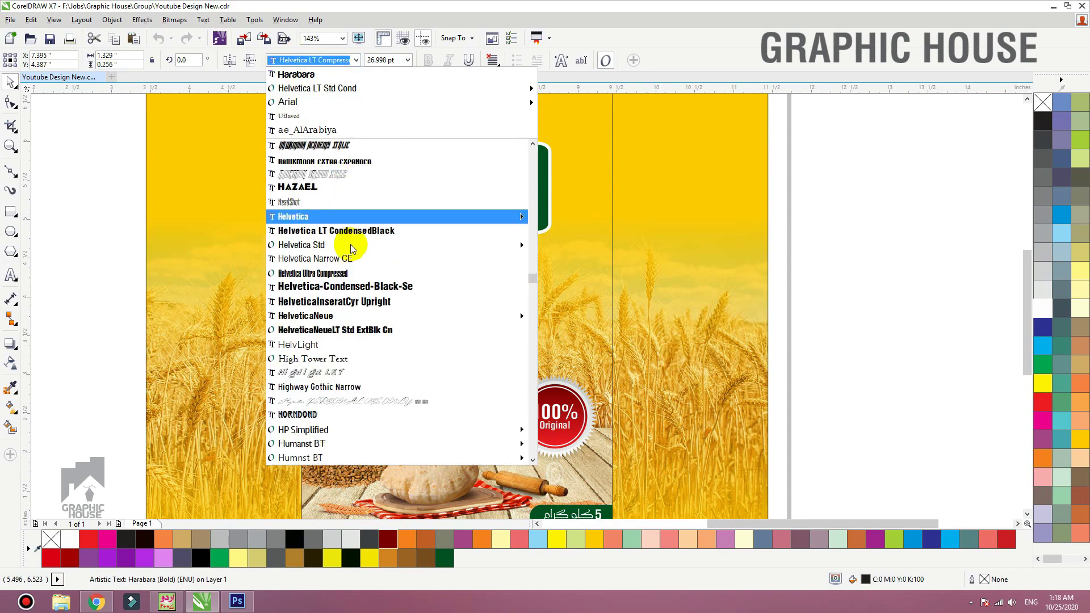
scroll(352, 248, "down", 2)
left_click(348, 386)
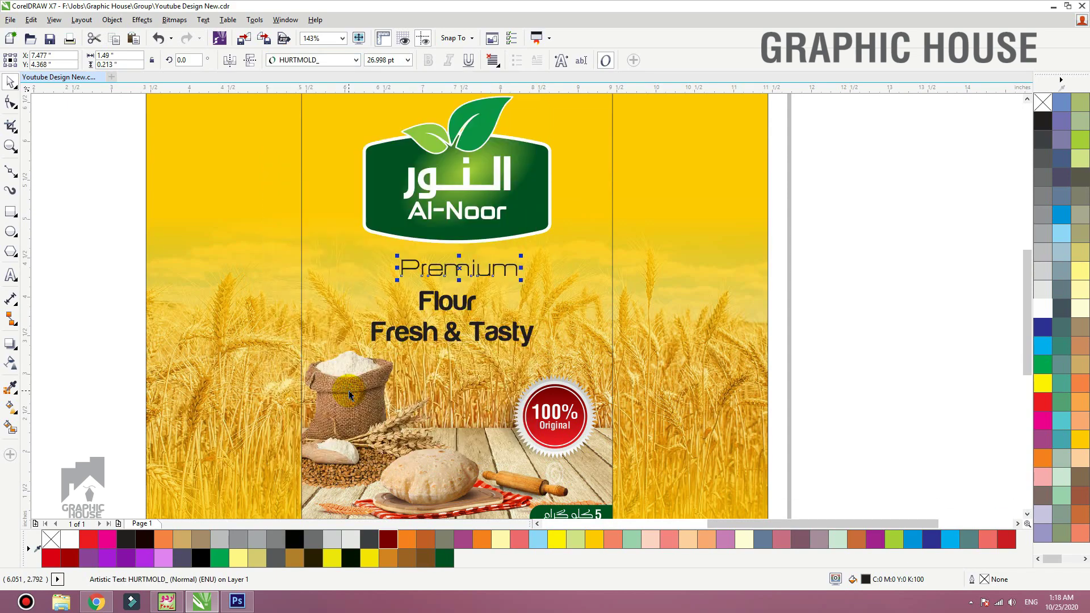
left_click(772, 243)
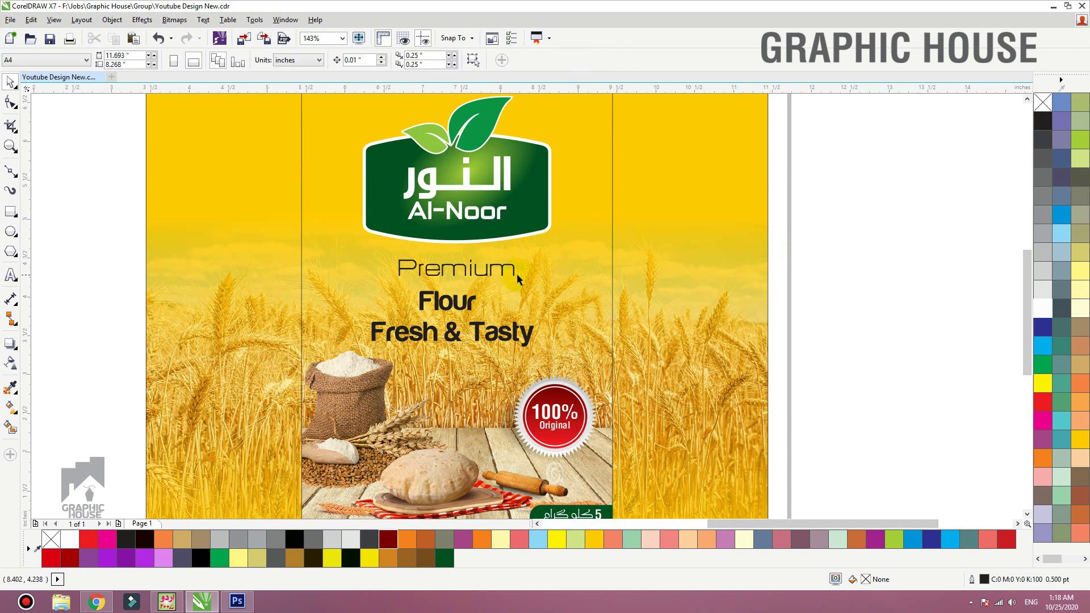
- Enlarge the Premium line to about 28.971 pt, centre it beneath the logo and give it a black outline
left_click(504, 270)
left_click_drag(517, 256, 524, 250)
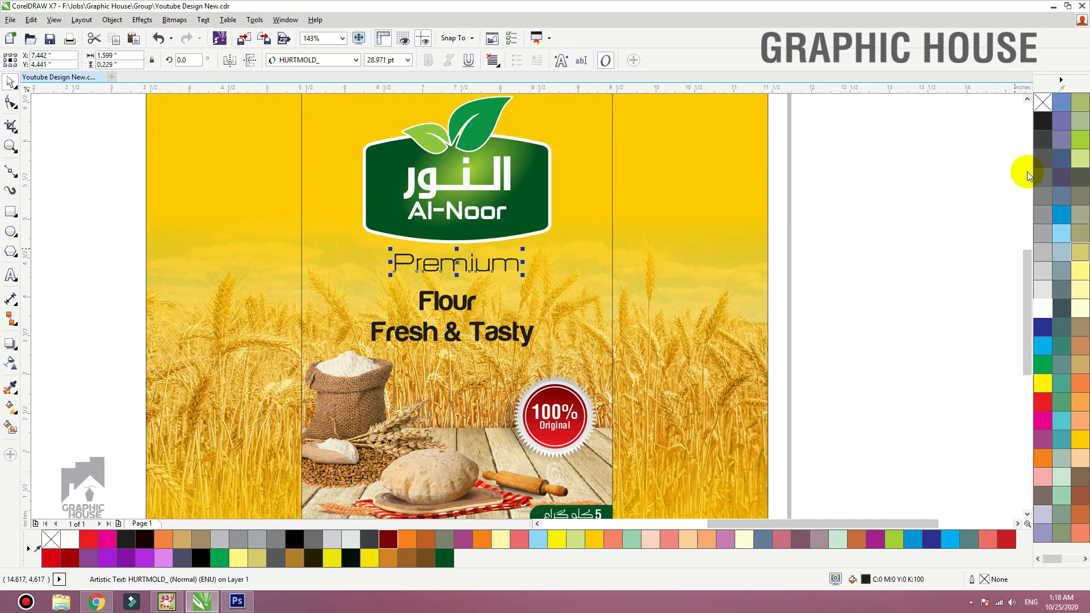
right_click(1042, 121)
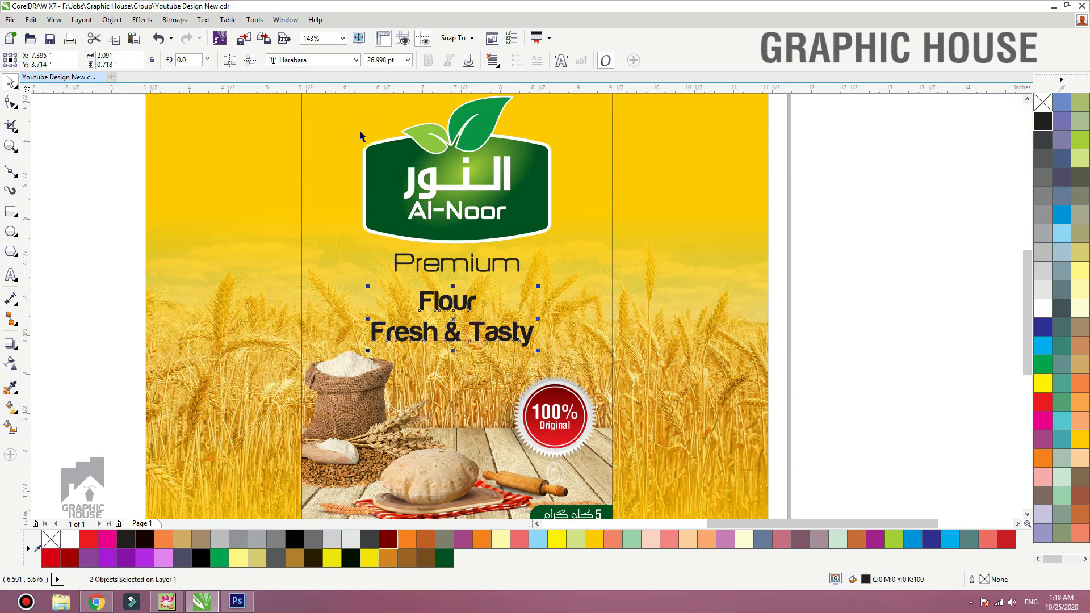
- Try the Japanese Brush and Kino MT fonts on the Flour and Fresh & Tasty lines
left_click(312, 59)
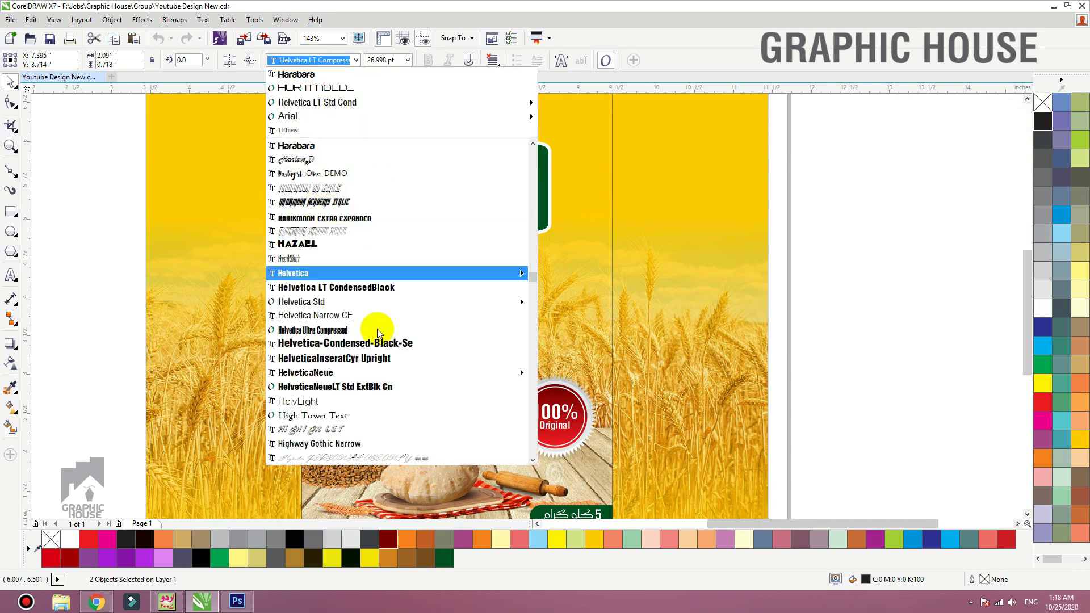
scroll(379, 334, "down", 7)
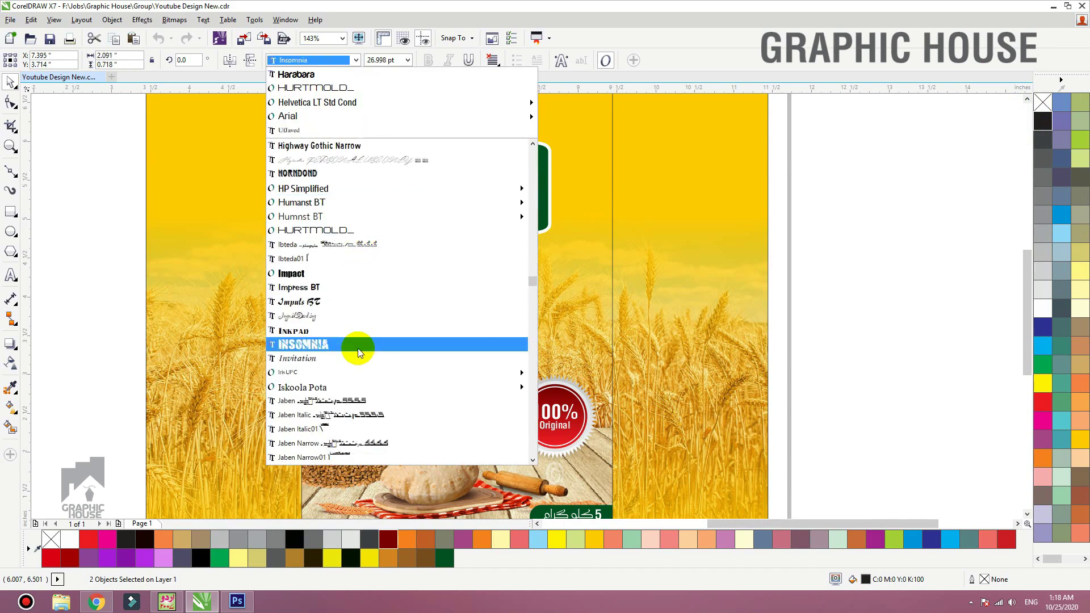
scroll(358, 348, "down", 6)
left_click(360, 354)
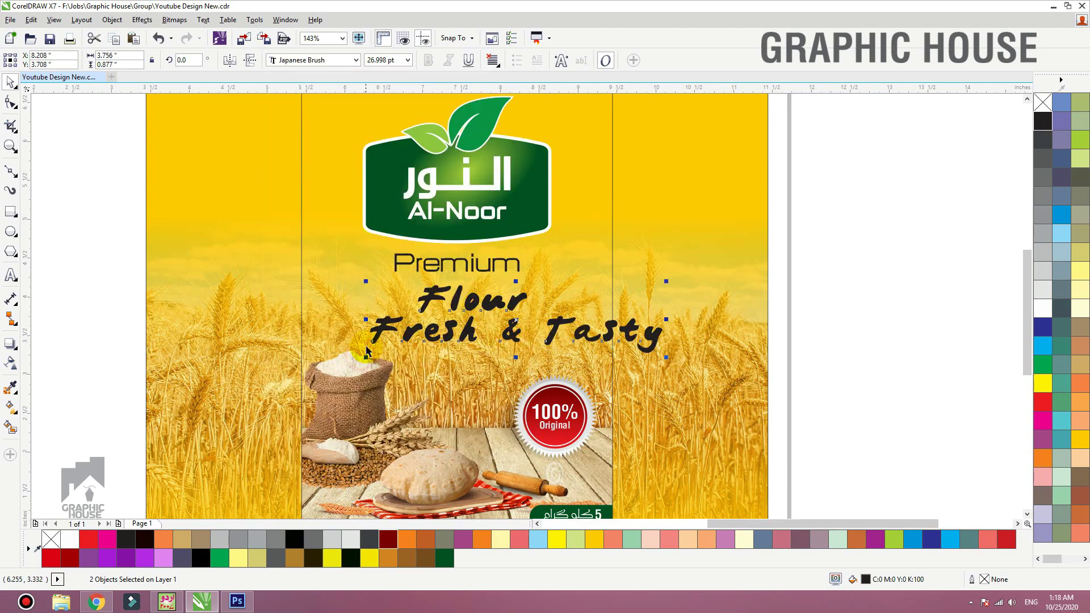
left_click(321, 60)
scroll(341, 255, "down", 3)
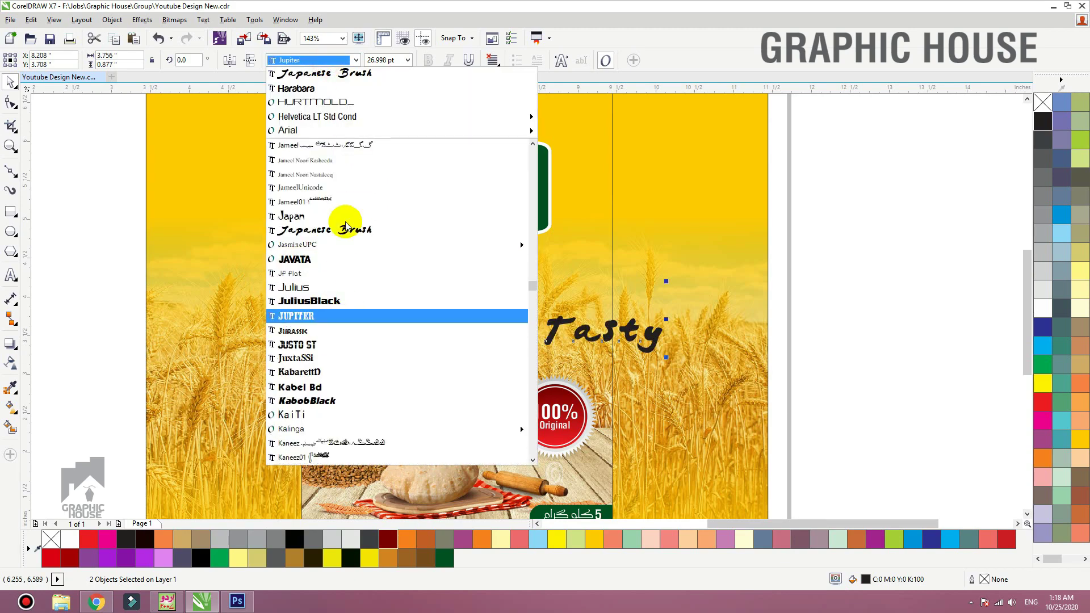
scroll(346, 228, "down", 4)
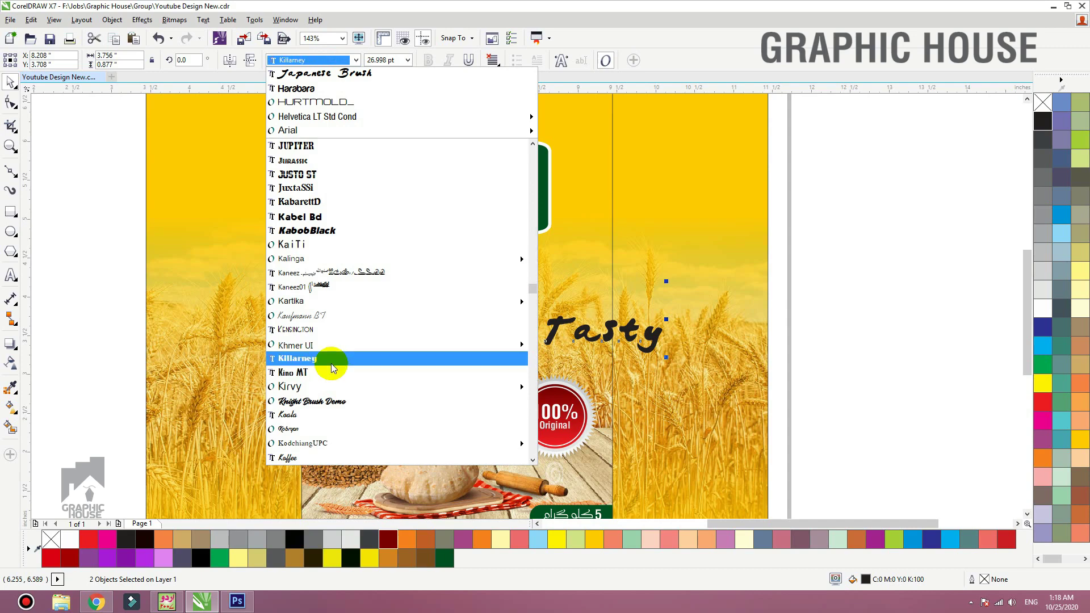
left_click(330, 373)
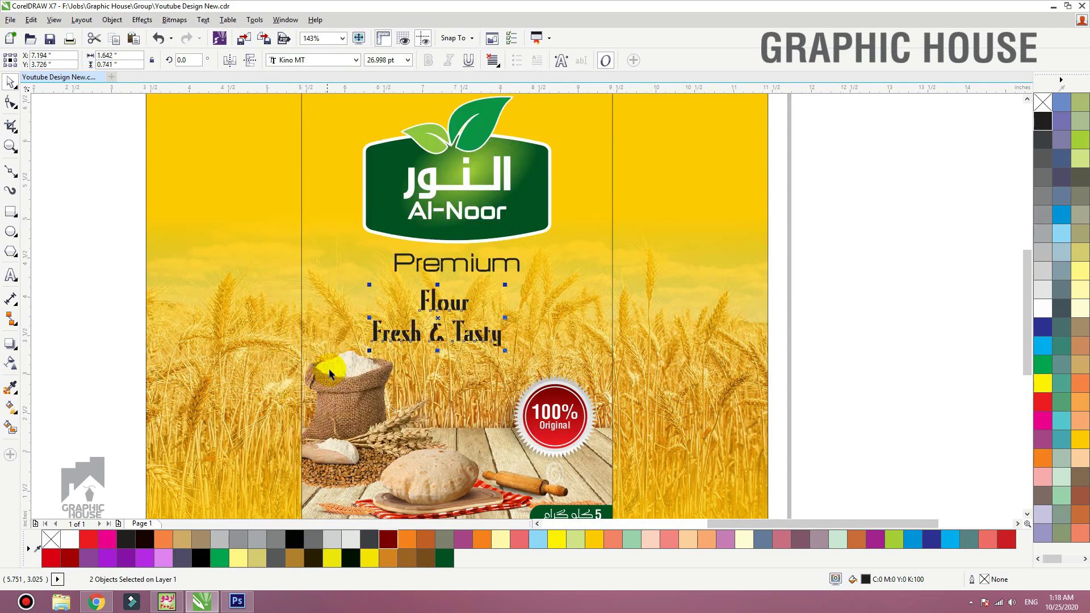
- Set the Flour and Fresh & Tasty lines to the Knight Brush Demo font and centre them on each other
left_click(326, 65)
scroll(341, 238, "down", 3)
left_click(339, 314)
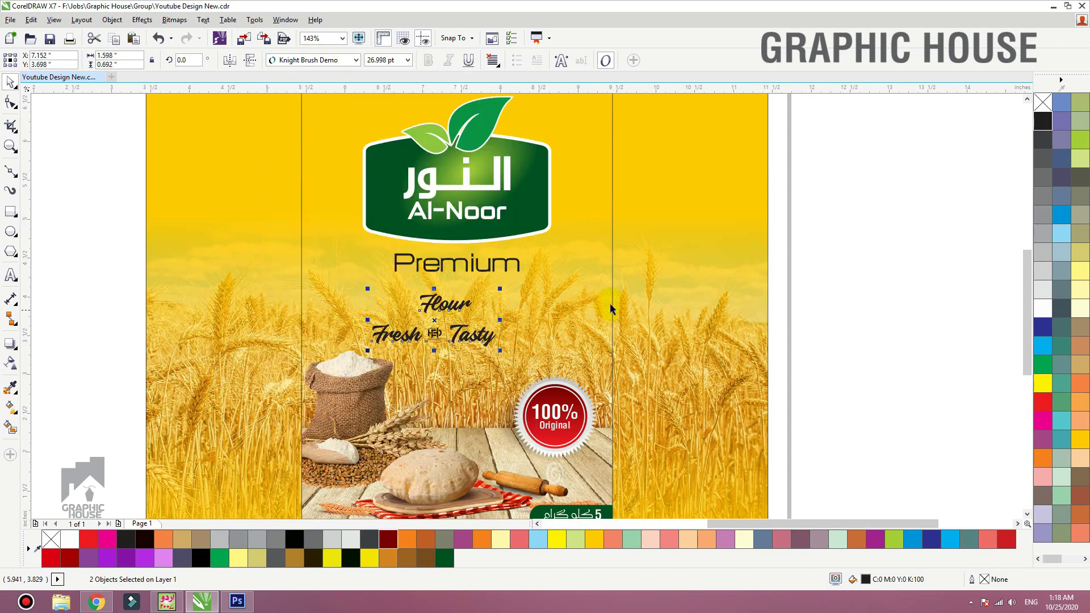
key("c")
left_click(761, 271)
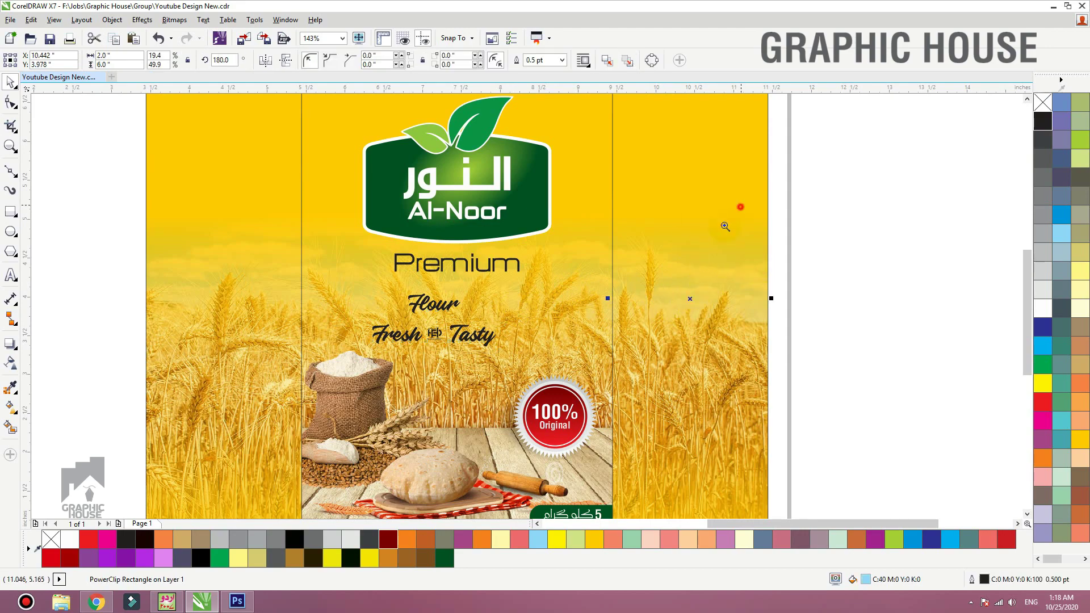
- Enlarge the Flour line to about 44.306 pt and centre it directly beneath Premium
scroll(391, 299, "up", 2)
left_click_drag(433, 286, 413, 285)
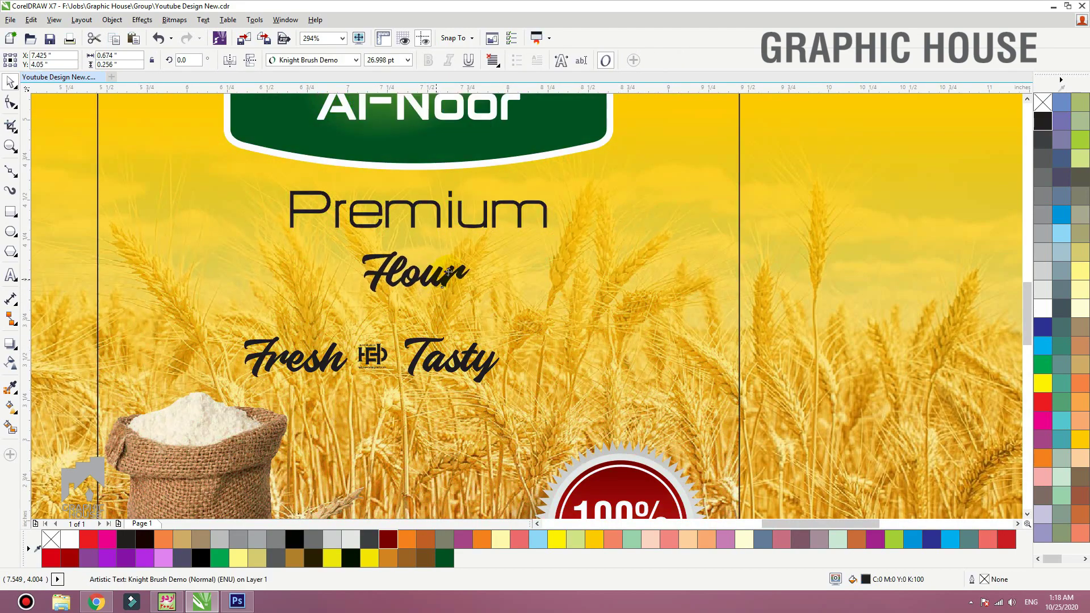
left_click_drag(474, 248, 508, 234)
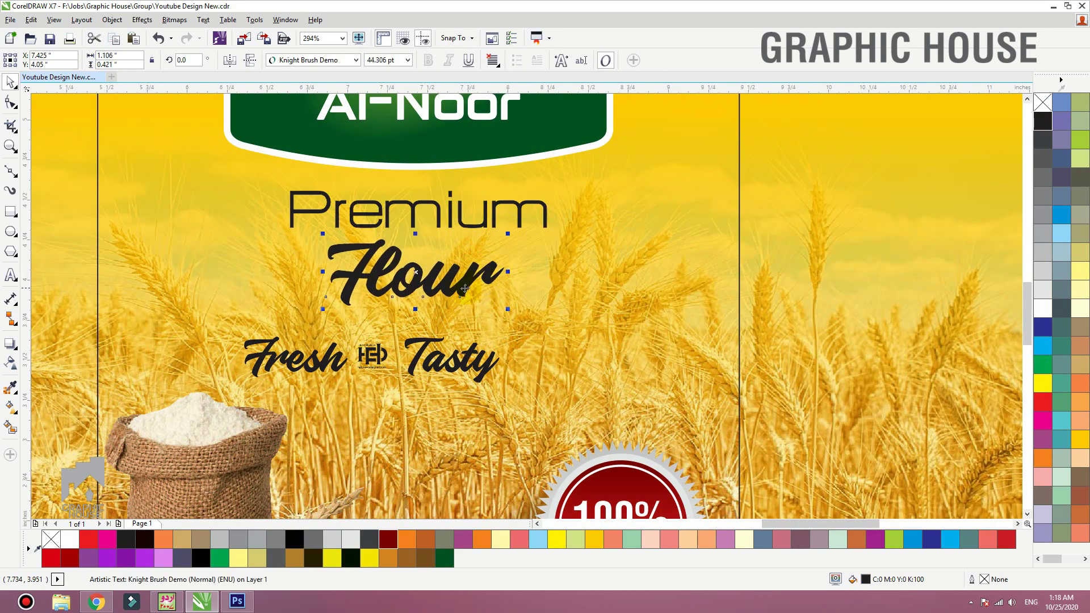
left_click(457, 227, "shift")
key("c")
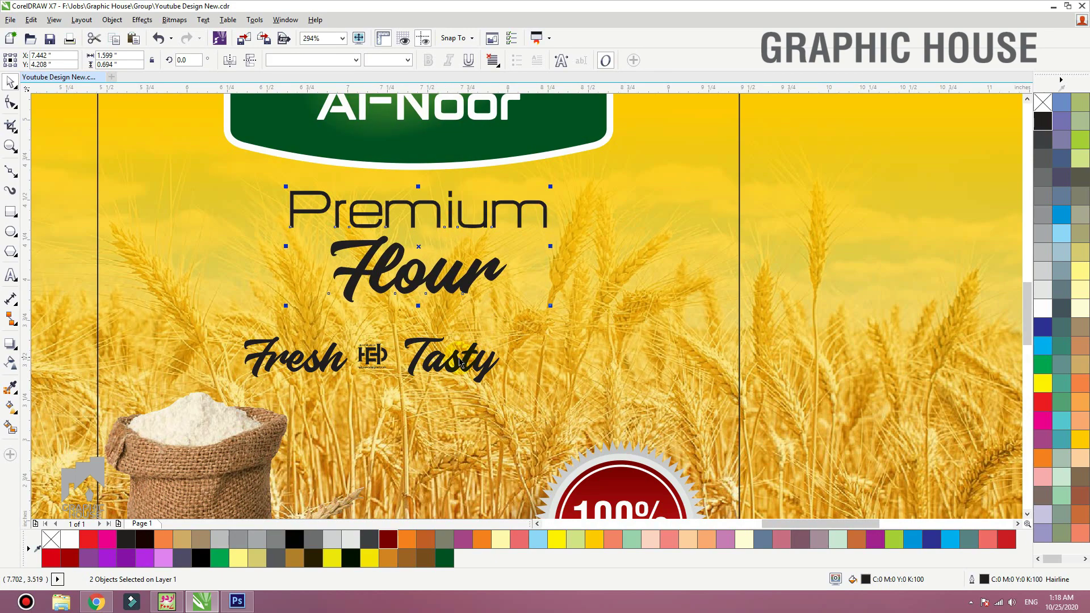
- Set the Fresh & Tasty line to the HURTMOLD_ font and move it up, centred beneath Flour
left_click(459, 363)
left_click(289, 59)
left_click(318, 85)
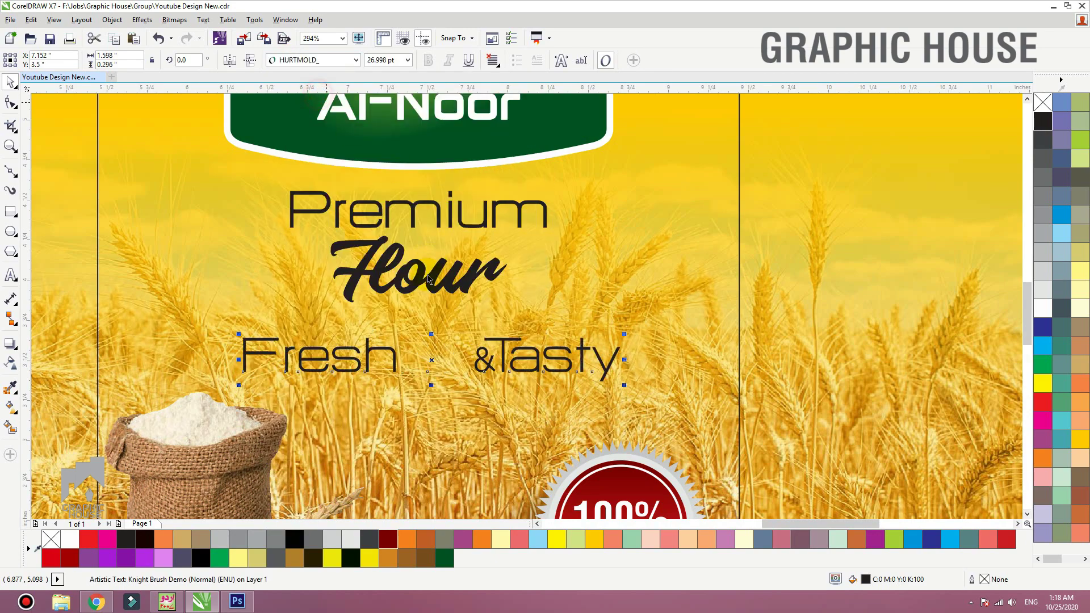
left_click_drag(391, 352, 392, 330)
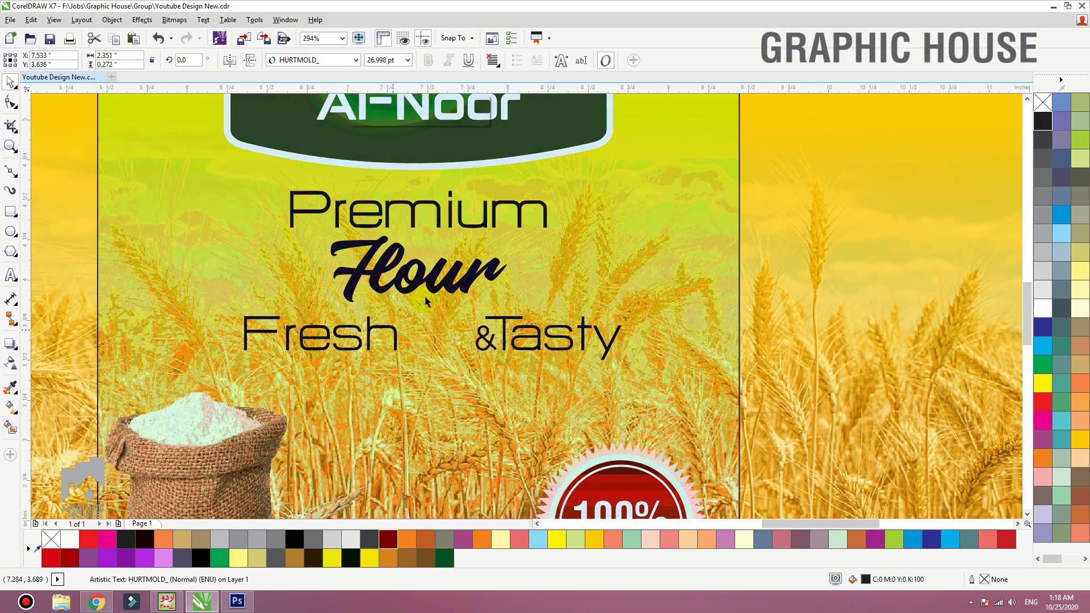
left_click(443, 279, "shift")
key("c")
left_click(444, 386)
- Shift the ampersand in the Fresh & Tasty line so it sits midway between the two words
left_click(481, 343)
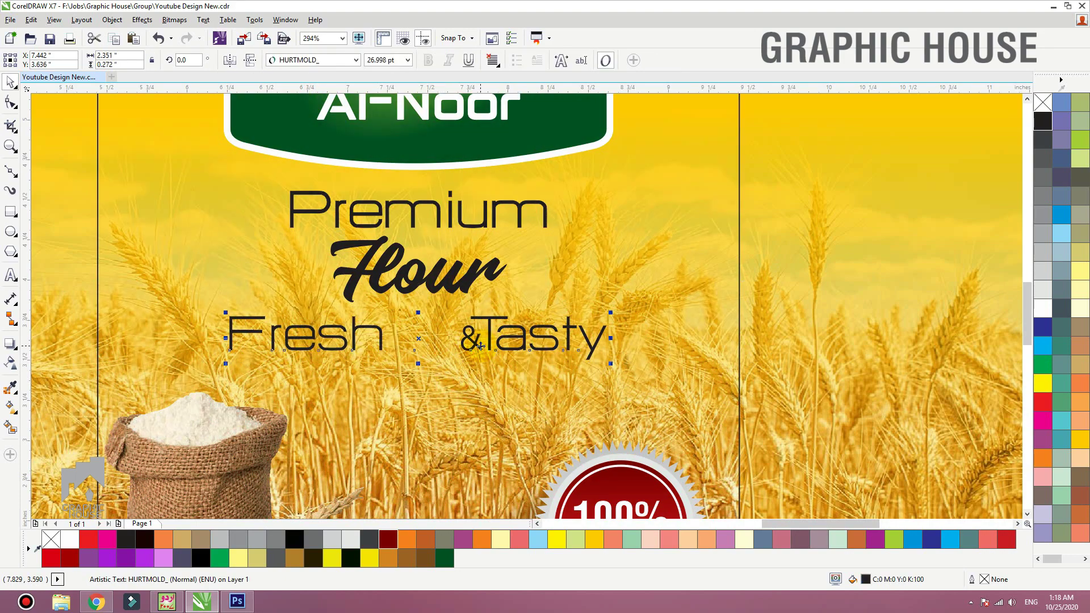
key("F10")
left_click_drag(448, 374, 481, 345)
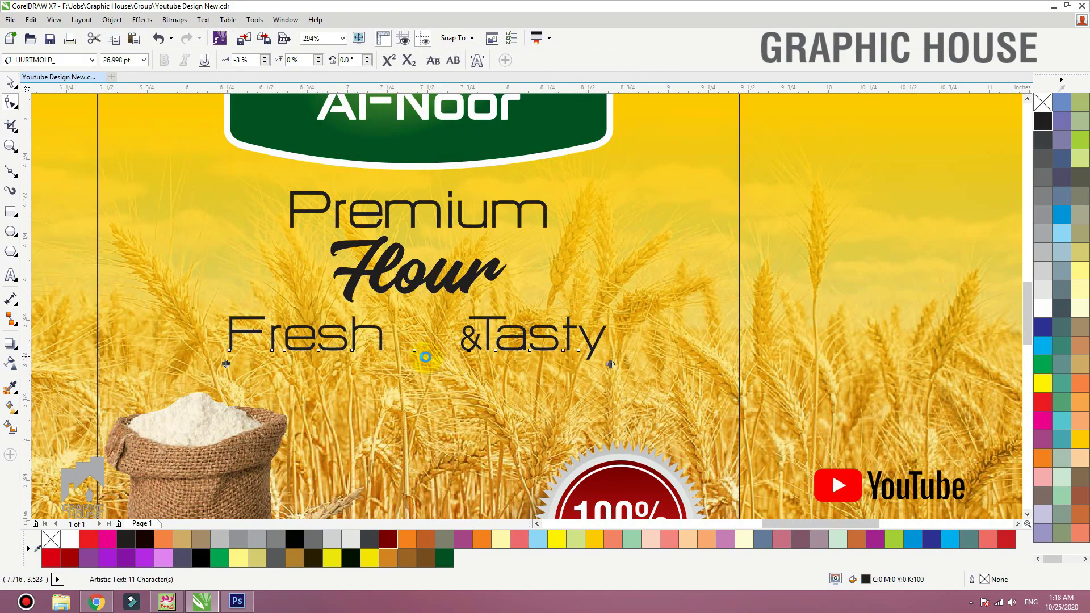
left_click_drag(401, 357, 433, 348)
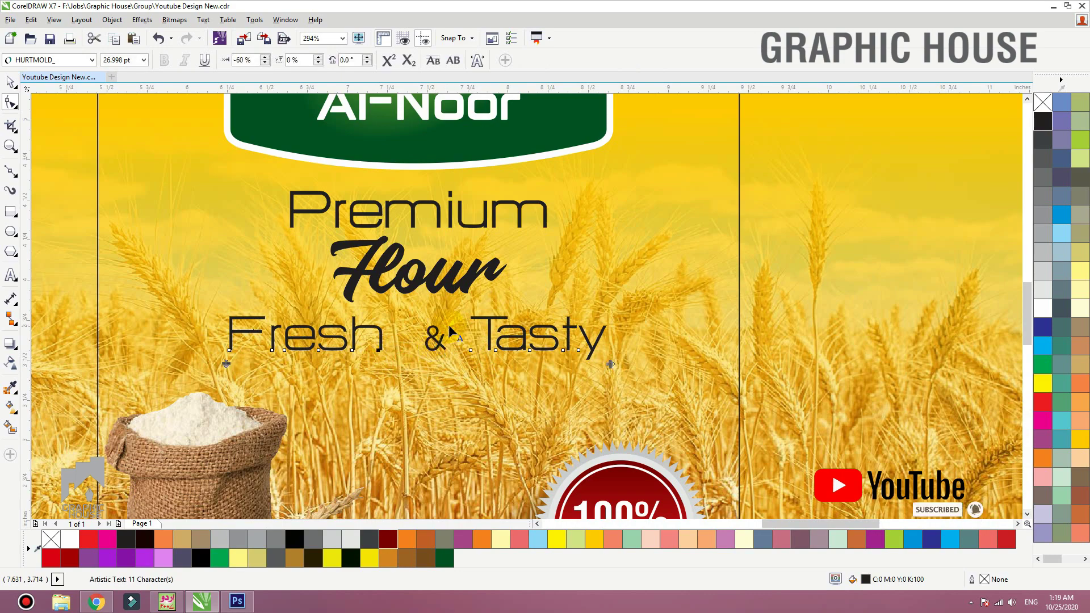
key("space")
left_click(460, 233, "shift")
left_click(452, 226, "shift")
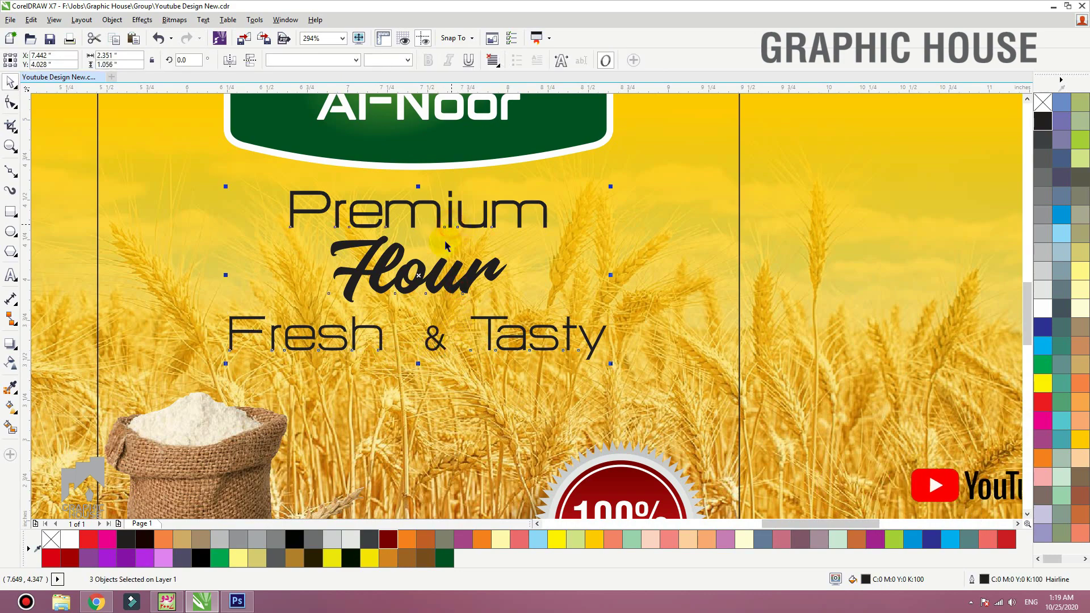
scroll(446, 295, "down", 2)
left_click(527, 259)
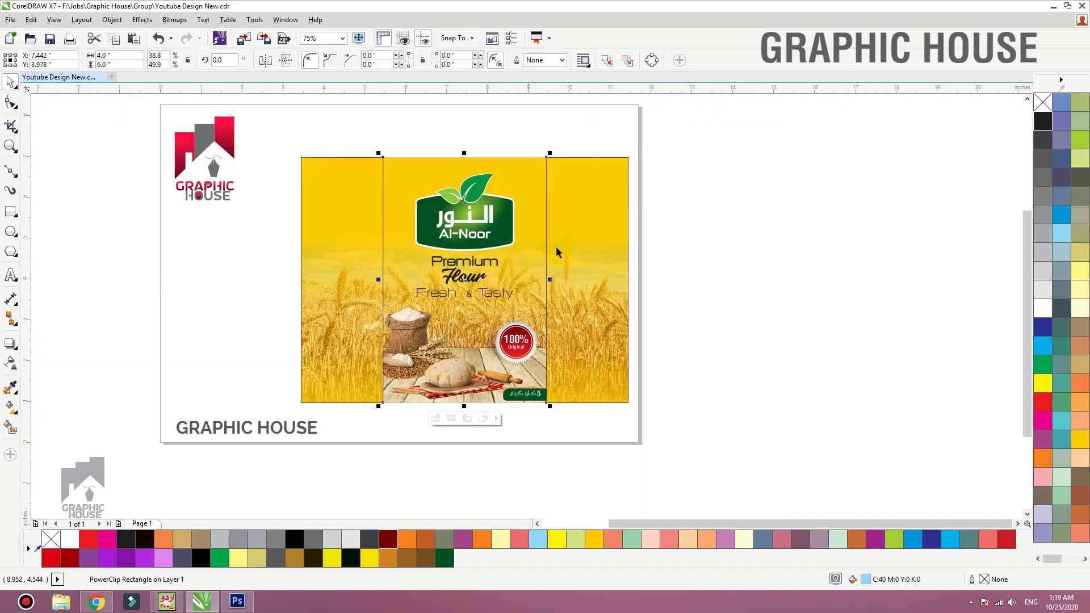
left_click(593, 264)
left_click(521, 427)
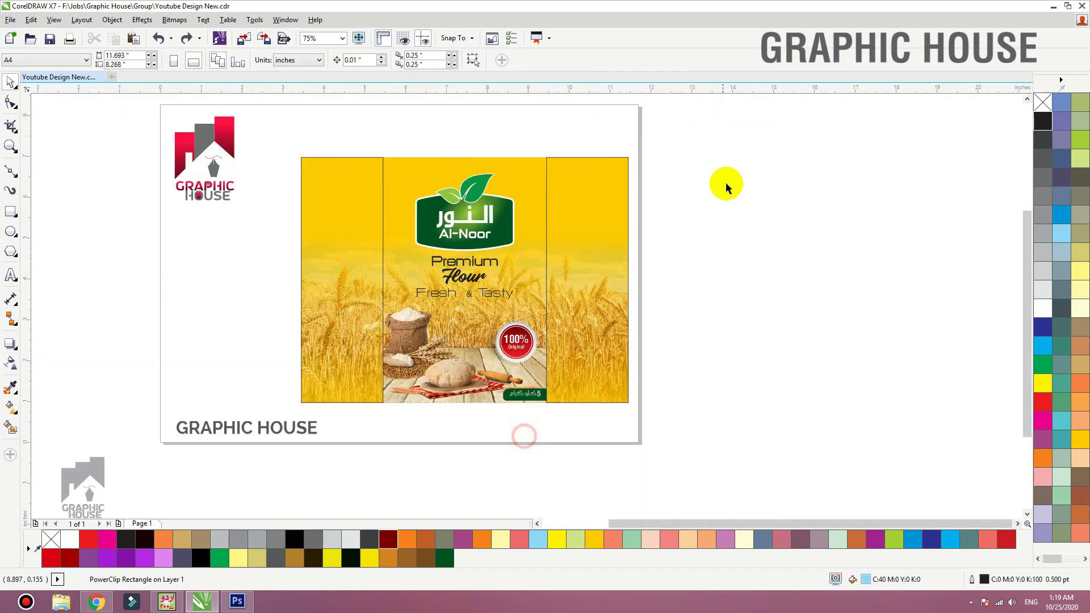
left_click(612, 183)
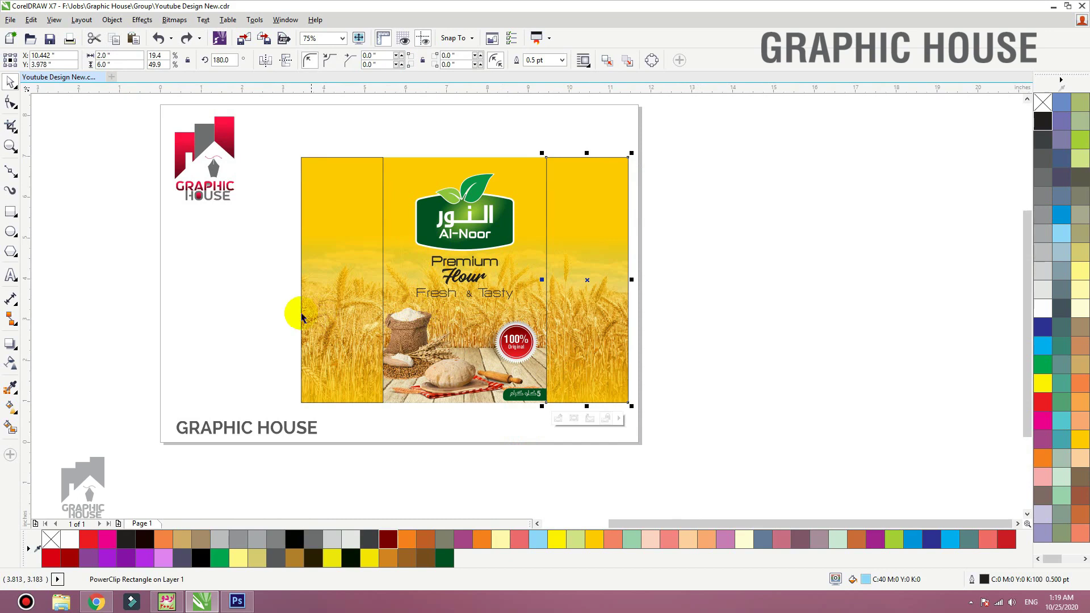
- Place a copy of the Al-Noor logo, about 1.592 inches wide, near the top of the right side panel and centre it horizontally
left_click_drag(720, 143, 572, 221)
left_click_drag(643, 143, 624, 156)
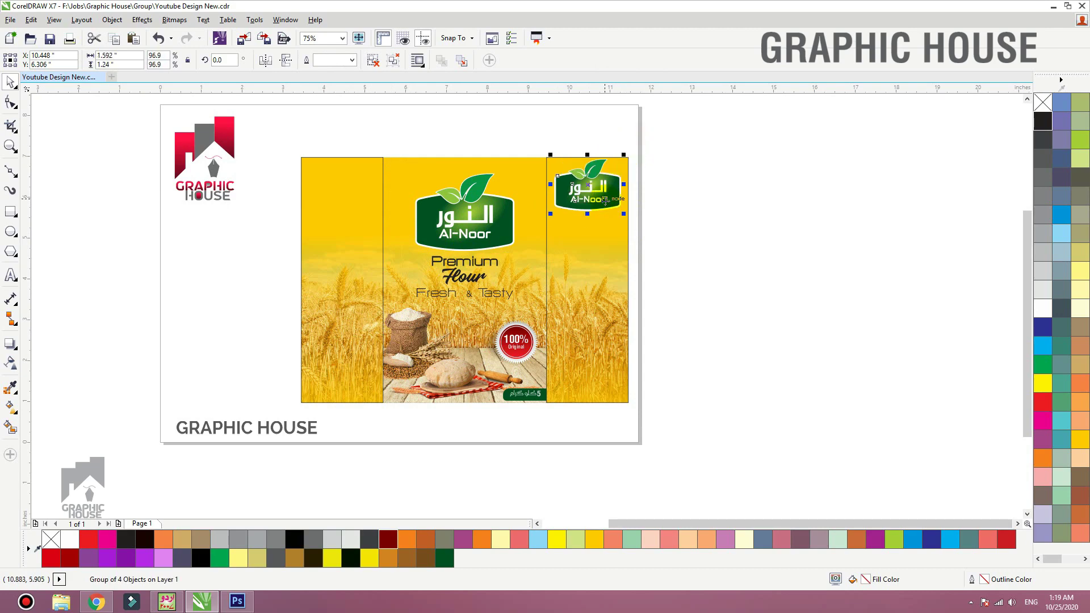
left_click_drag(601, 200, 606, 207)
left_click(603, 238, "shift")
key("c")
- Remove the outline from the package's right side panel
left_click(625, 231)
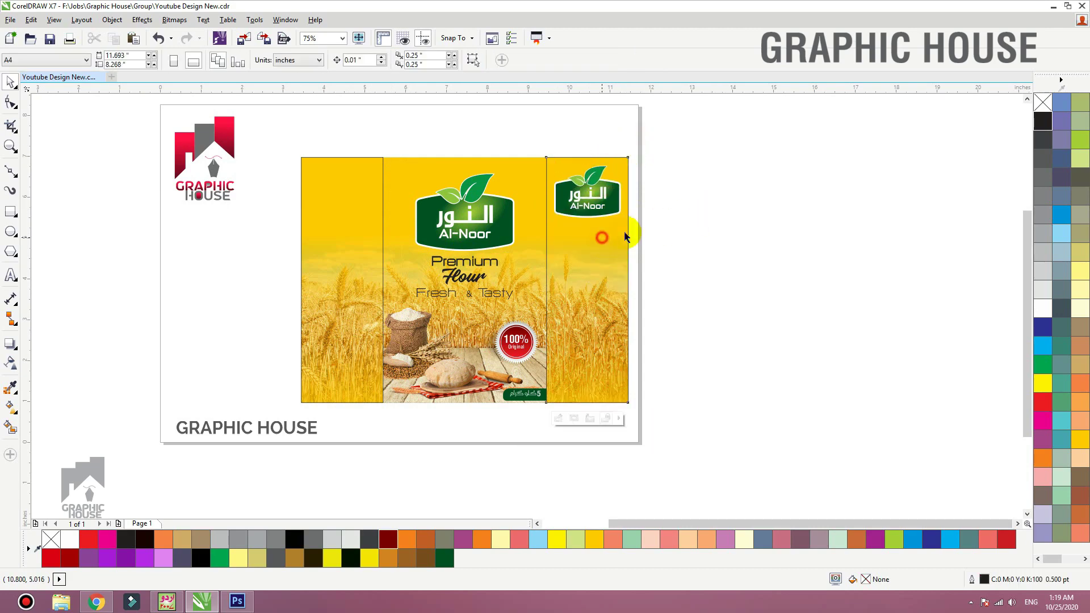
right_click(1042, 102)
left_click(807, 287)
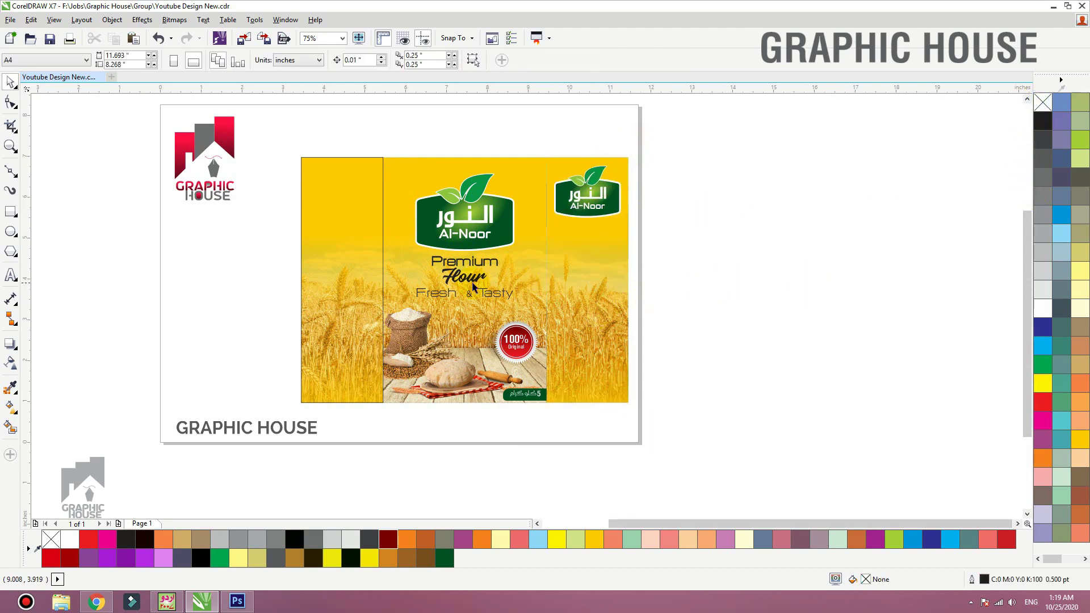
- Group the three slogan lines on the front panel
left_click_drag(693, 236, 382, 308)
key("g")
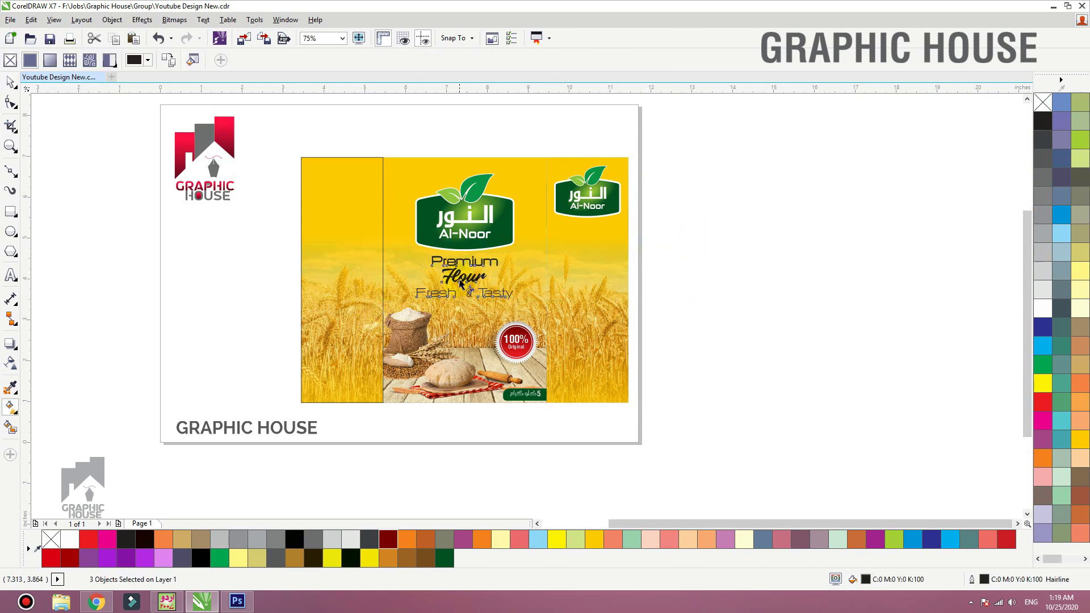
key("space")
key("ctrl+g")
- Place a copy of the slogan group beneath the right side panel's logo, shrunk to the panel's width and centred horizontally
left_click_drag(461, 278, 585, 255)
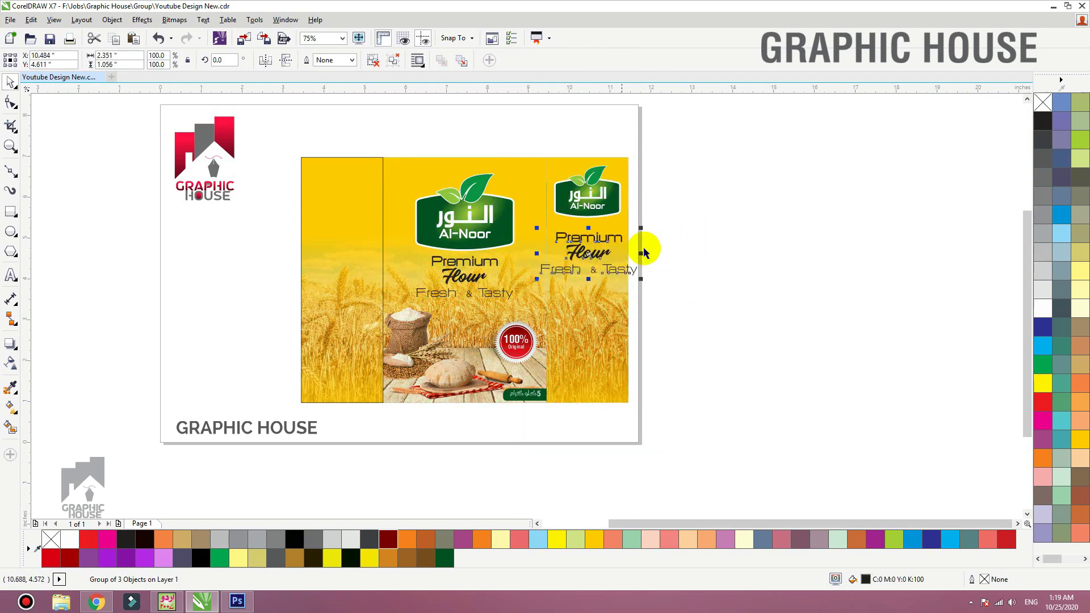
left_click_drag(640, 229, 625, 235)
left_click(621, 222, "shift")
key("c")
left_click(688, 212)
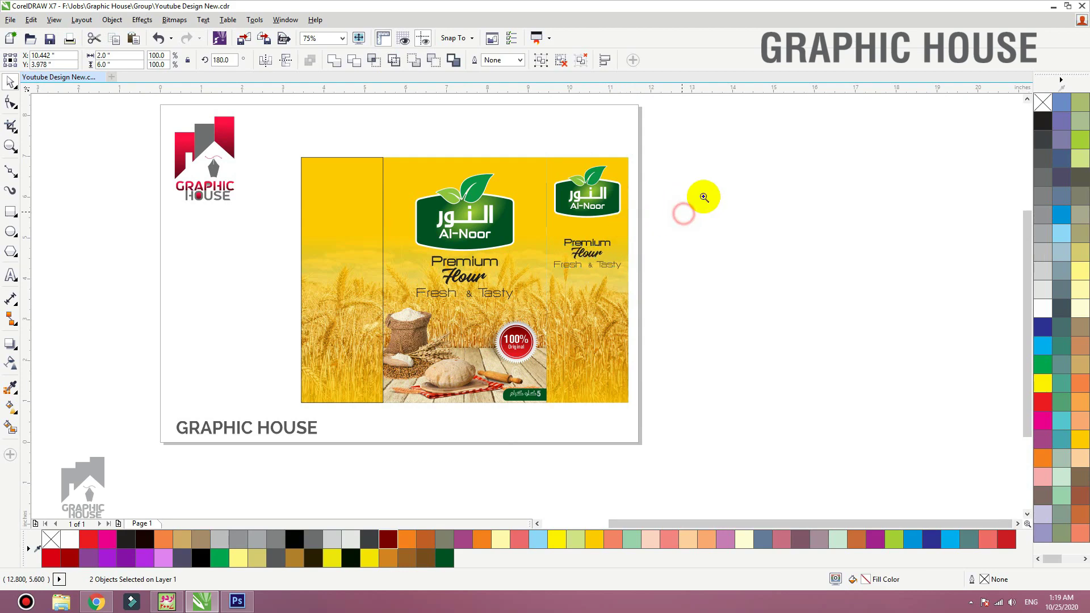
- Copy the wooden table image out of the front panel's PowerClip and place it inside the right side panel's PowerClip
left_click_drag(704, 197, 541, 214)
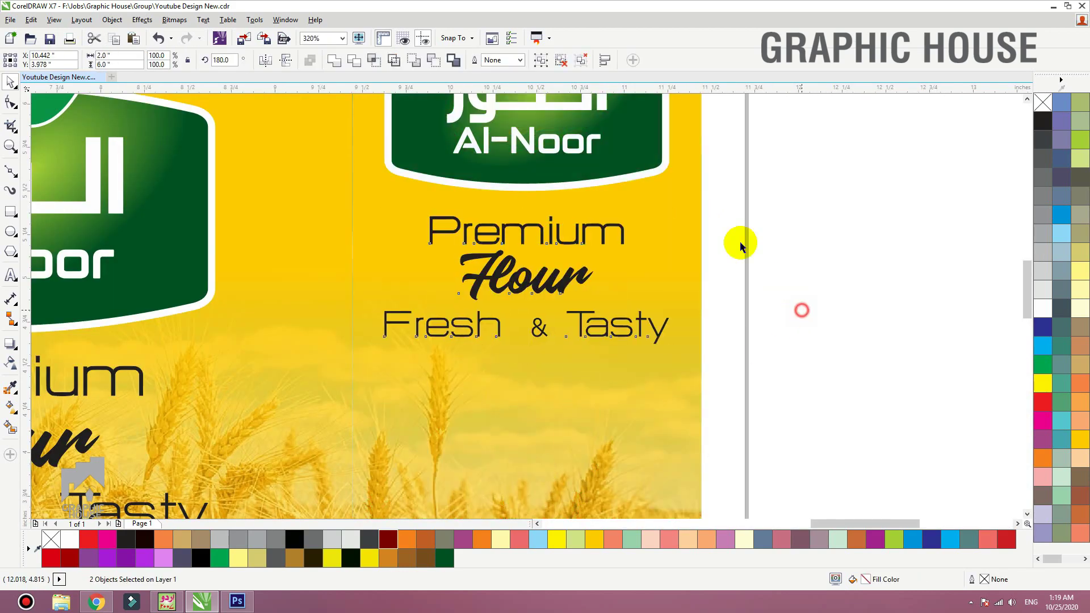
left_click(802, 310)
scroll(683, 203, "down", 2)
key("F2")
left_click_drag(781, 169, 339, 428)
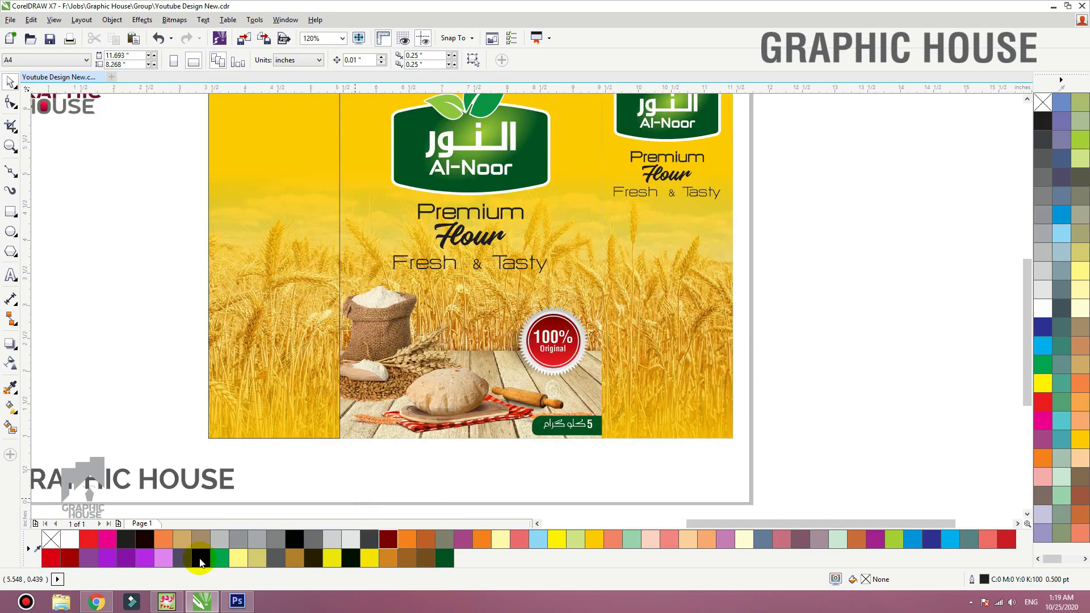
left_click(433, 404)
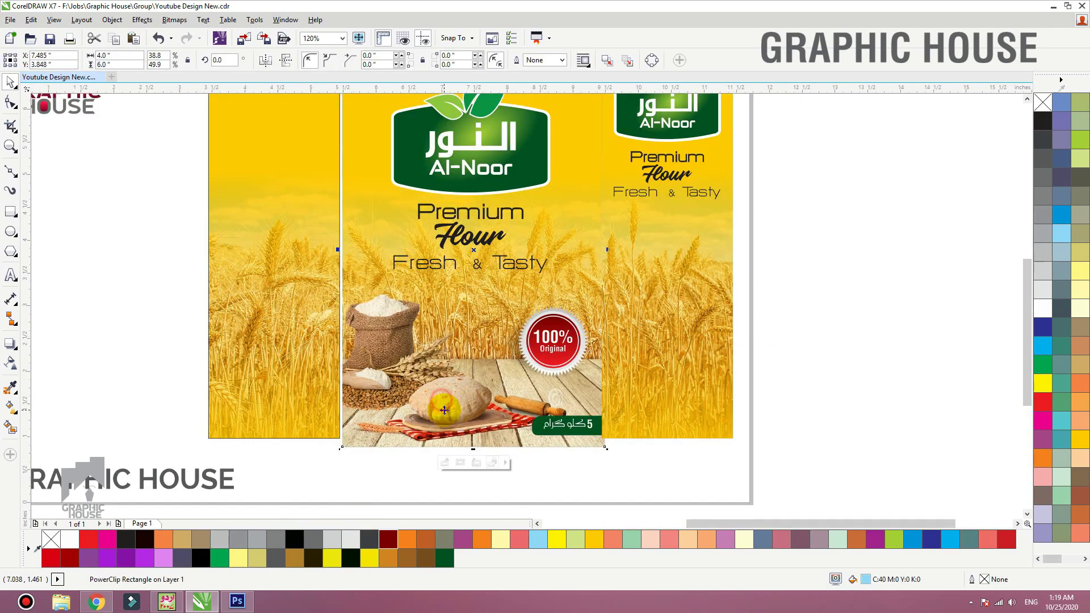
left_click(492, 437, "ctrl")
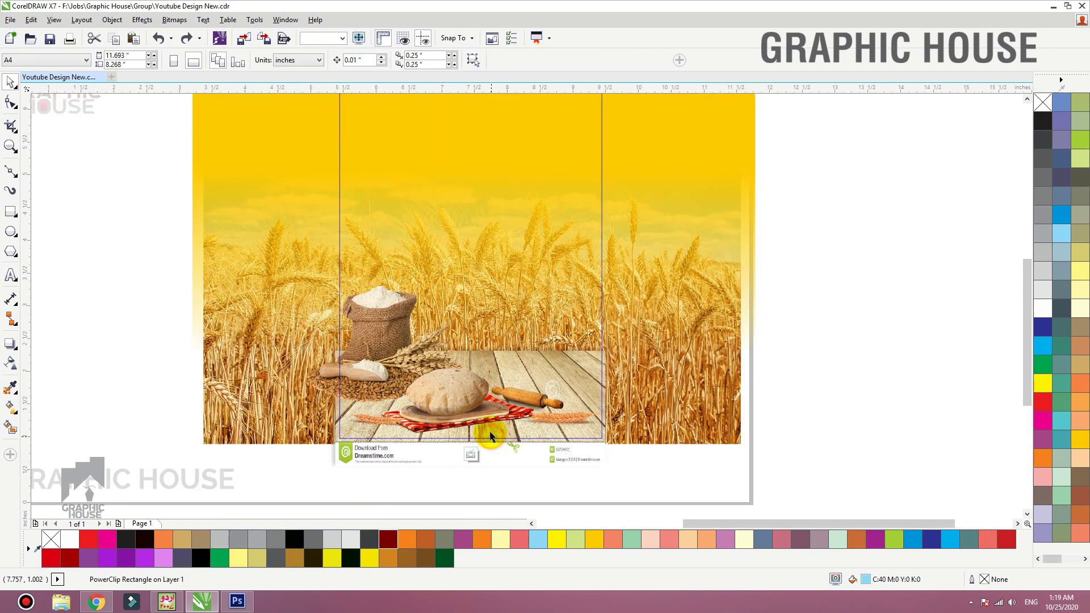
left_click_drag(573, 359, 747, 374)
key("ctrl+z")
left_click(801, 332, "ctrl")
key("ctrl+v")
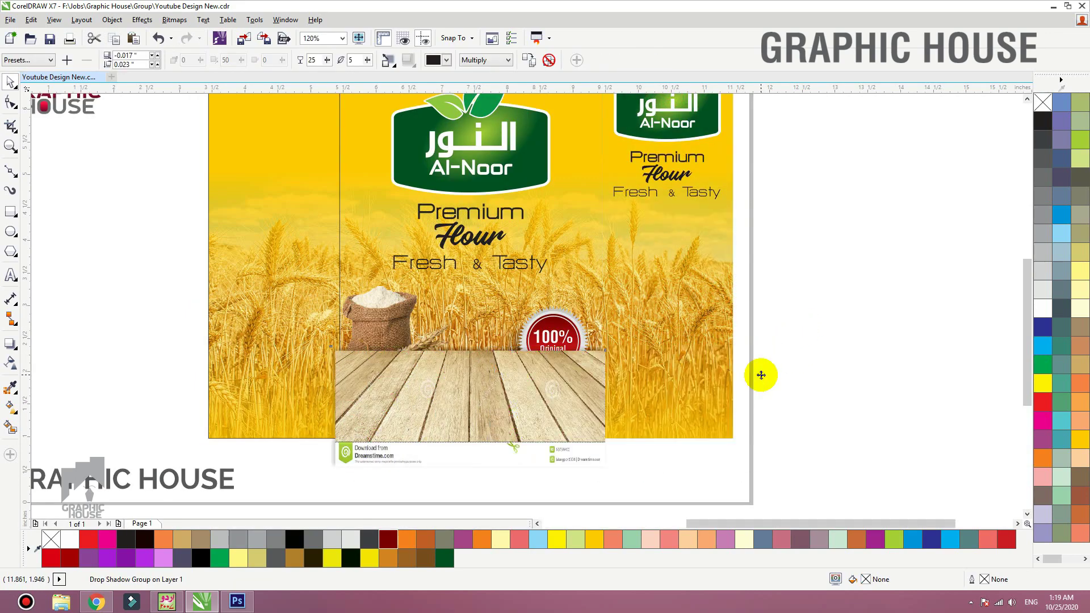
left_click(725, 323)
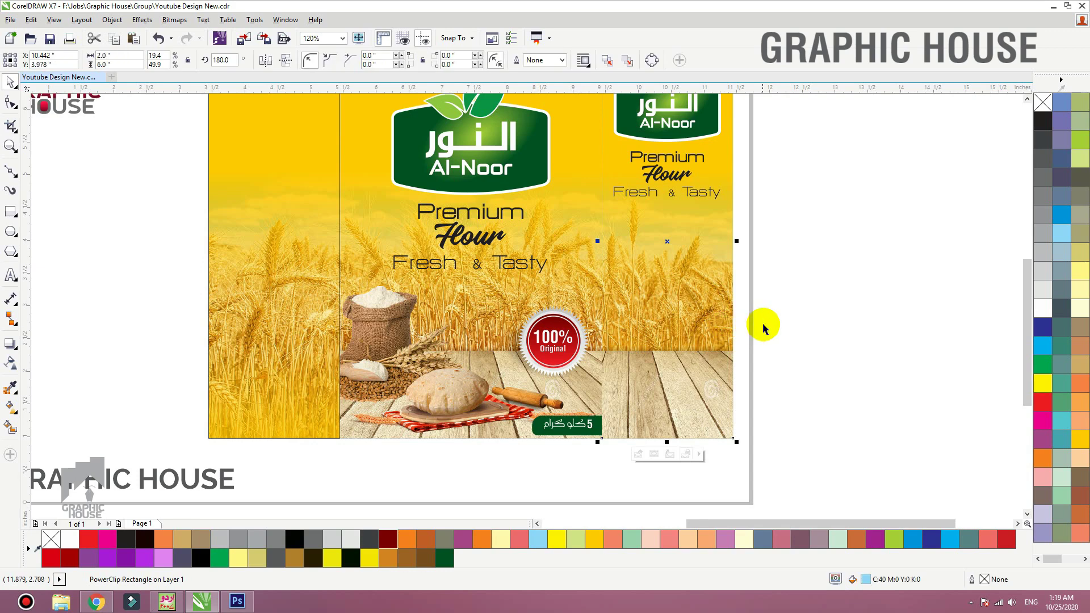
- Shift the wooden table inside the right side panel so its left edge lines up with the panel's left edge
left_click(655, 386, "ctrl")
left_click_drag(729, 399, 744, 399)
left_click(827, 299, "ctrl")
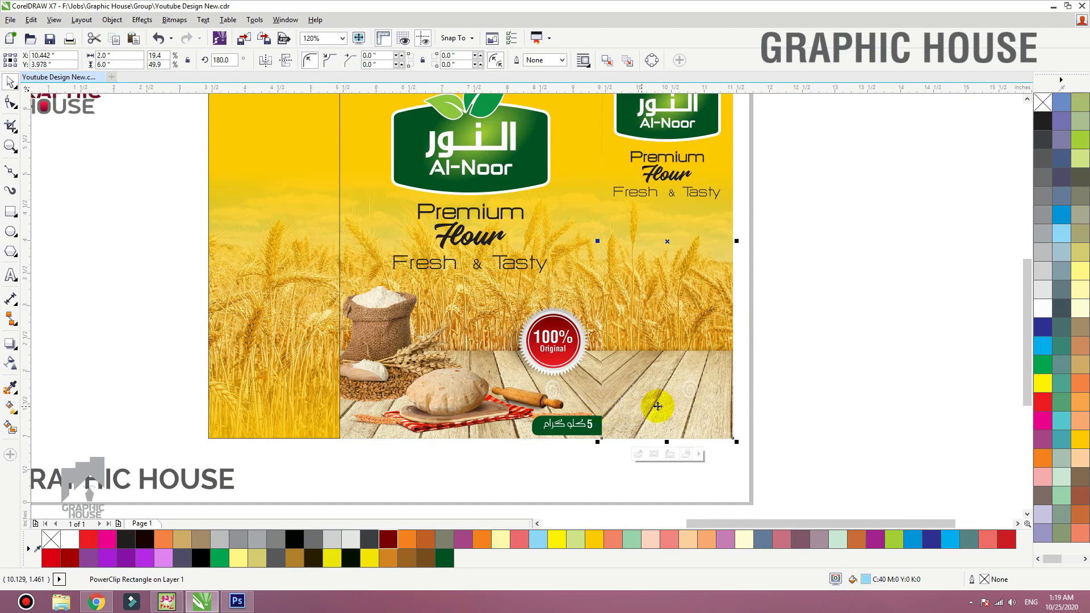
- Copy the flour sack image from the front panel's PowerClip and place the copy over the right side panel's wooden table
left_click(414, 333)
left_click(396, 328, "ctrl")
left_click(389, 309)
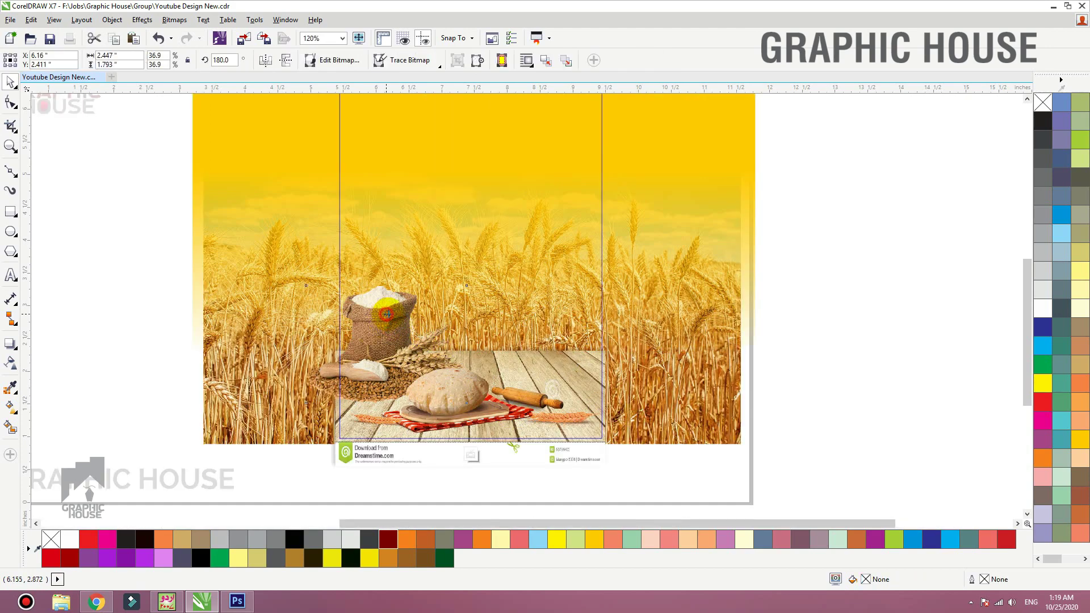
key("ctrl+c")
left_click(844, 270, "ctrl")
key("ctrl+v")
left_click_drag(385, 332, 657, 332)
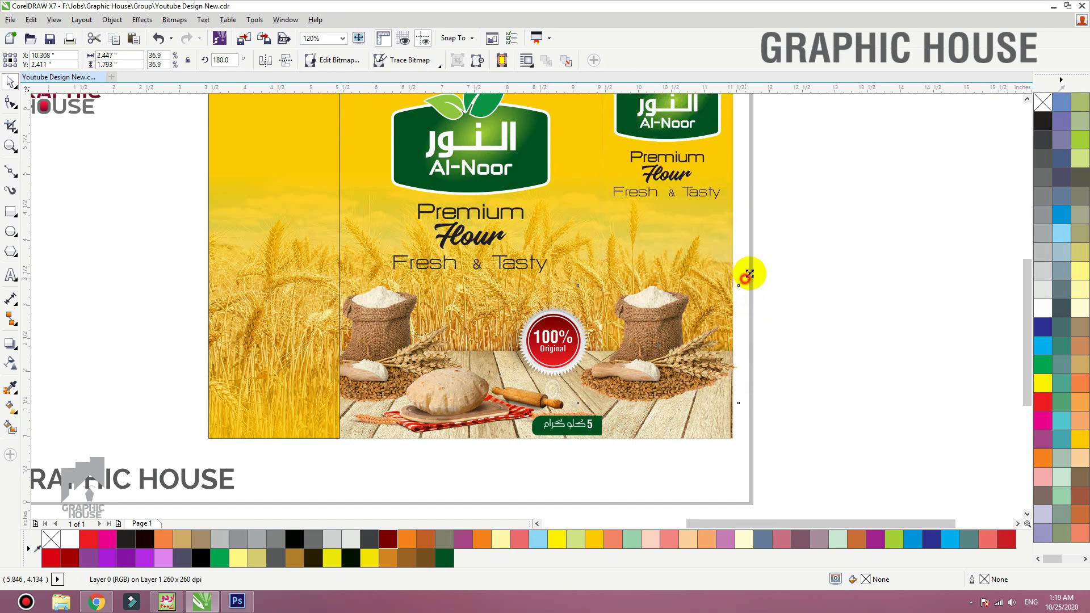
- Enlarge the copied flour sack to about 2.86 inches wide and PowerClip it inside the right side panel
mouse_move(742, 281)
left_mouse_down()
mouse_move(748, 268)
mouse_move(729, 269)
left_mouse_up()
key("alt+c")
key("w")
key("p")
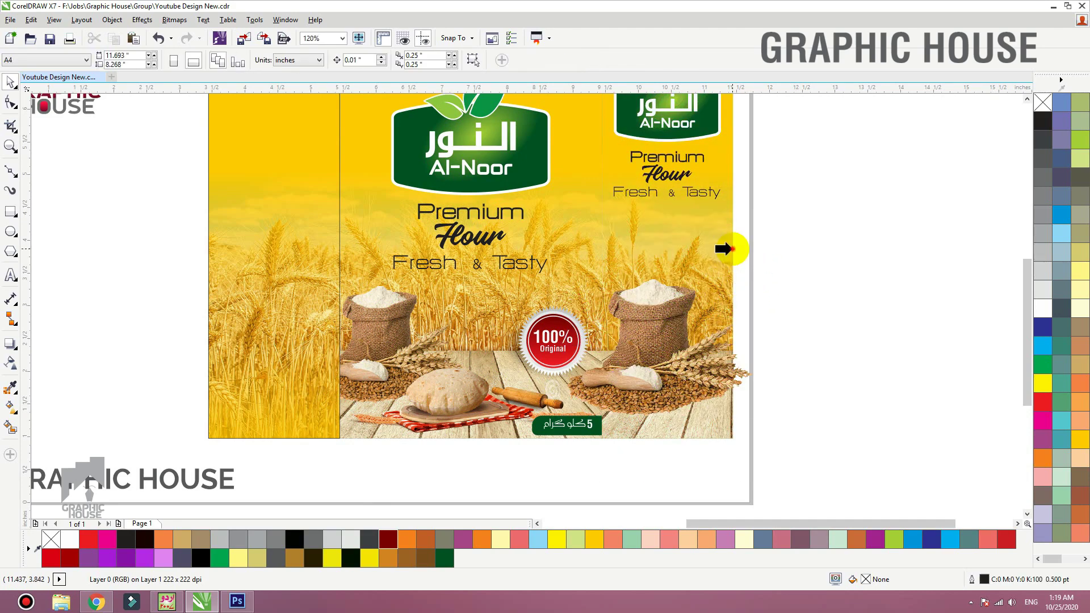
left_click(730, 250)
left_click(793, 280)
- Try to place a copy of the 100% Original badge between the slogan and the flour sack on the right side panel
left_click(552, 339)
left_click_drag(850, 253, 487, 402)
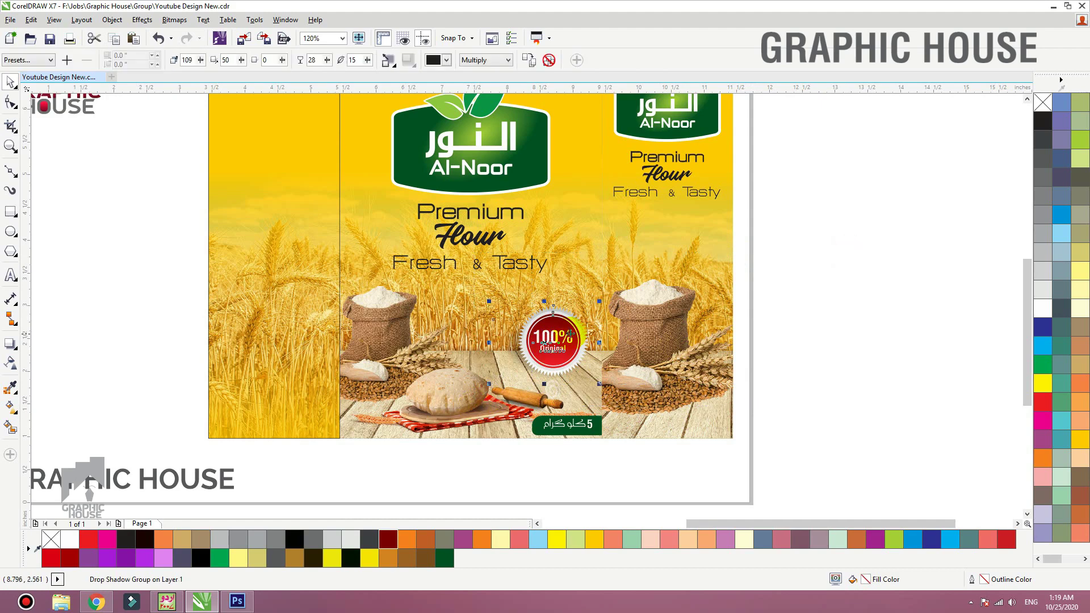
left_click_drag(570, 331, 685, 232)
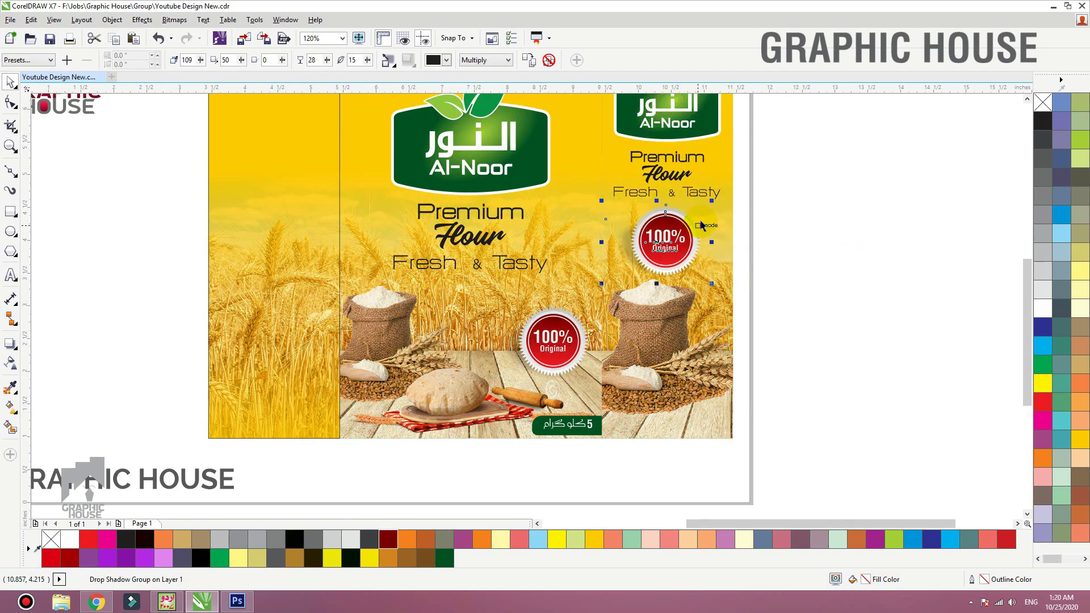
key("ctrl+z")
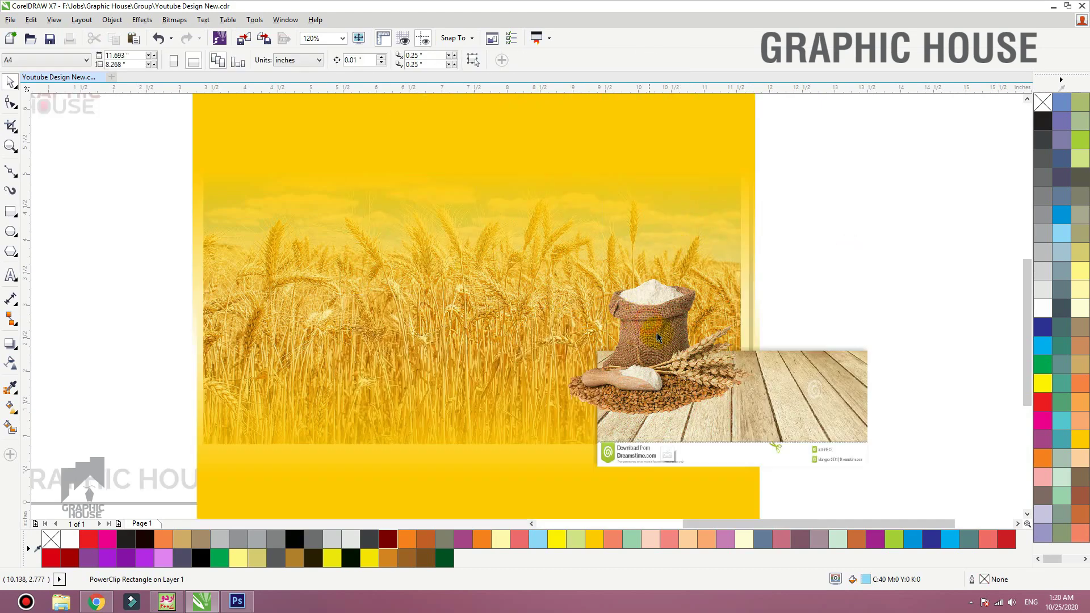
- Raise the flour sack inside the right side panel and place a smaller copy of the 100% Original badge in the panel's lower right corner
mouse_move(656, 325)
left_mouse_down()
mouse_move(655, 303)
mouse_move(665, 324)
left_mouse_up()
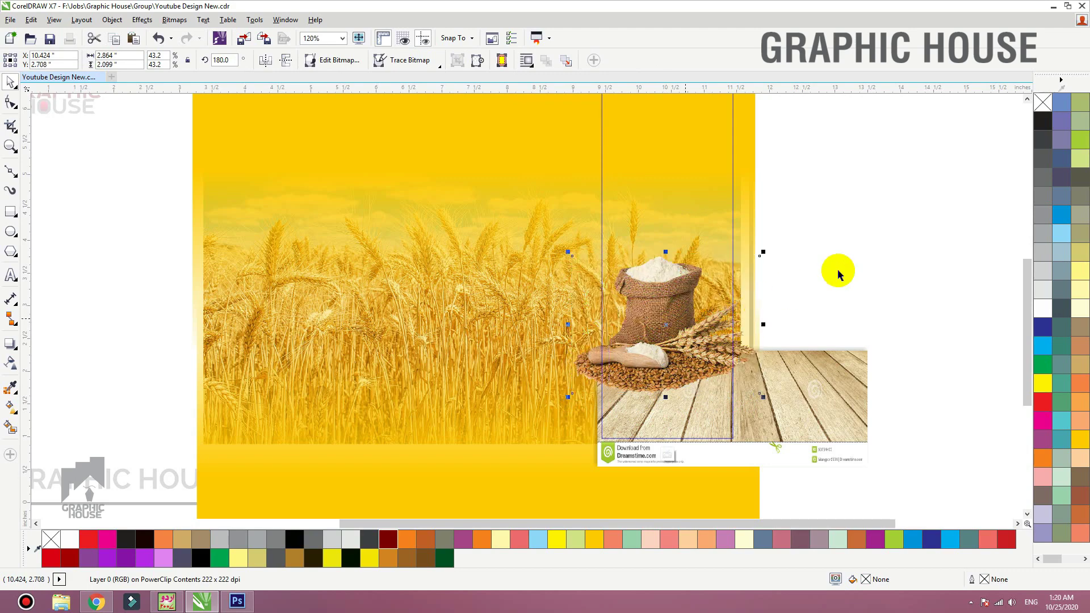
left_click(838, 271, "ctrl")
left_click_drag(554, 355, 697, 221)
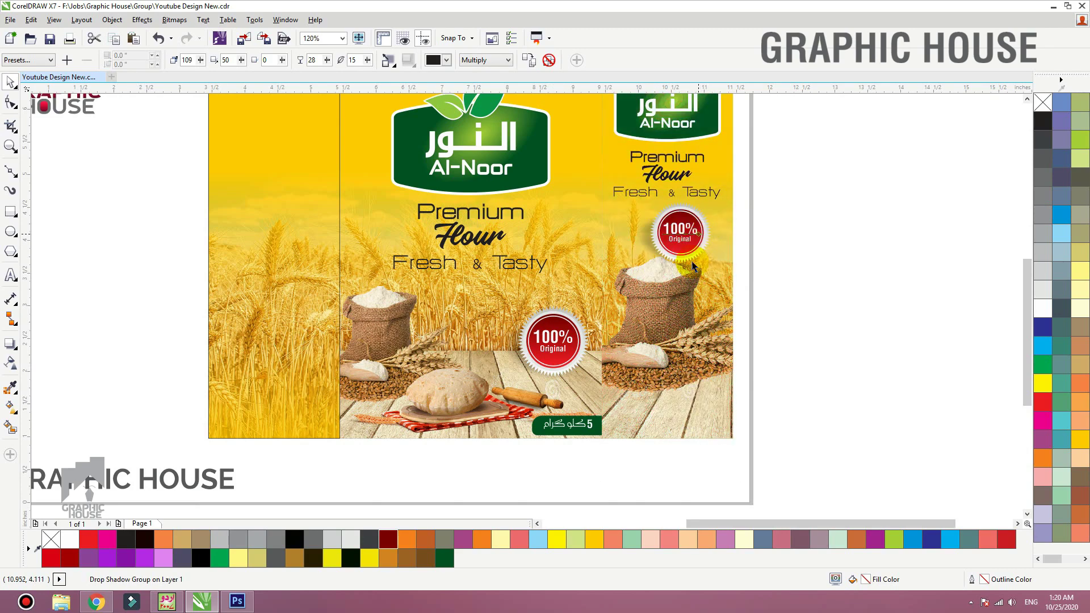
key("ctrl+z")
left_click_drag(699, 382, 705, 383)
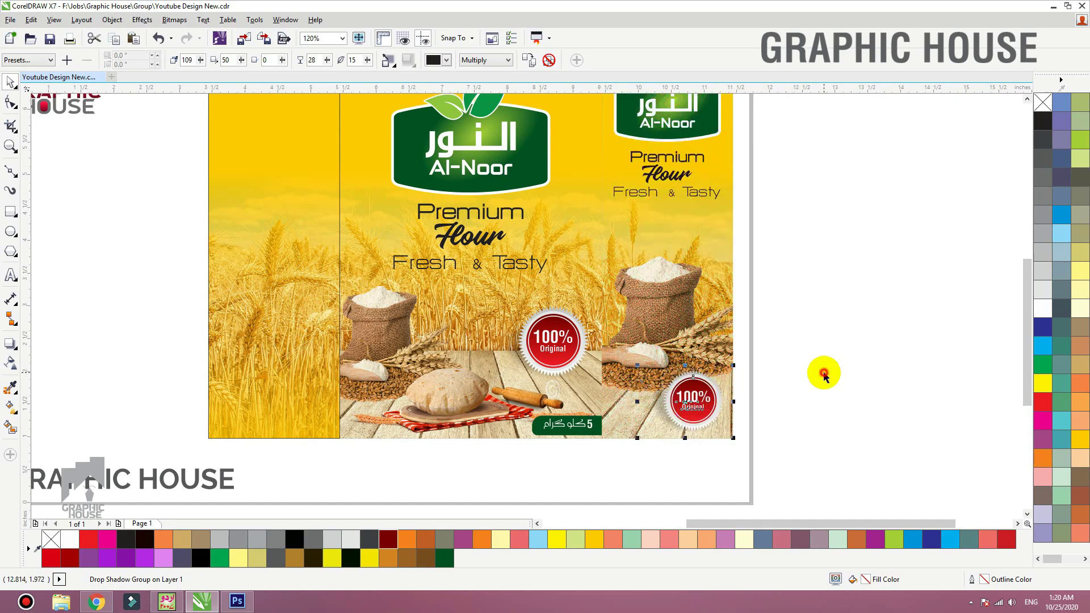
left_click(822, 373)
- Delete the blank left side panel and put a copy of the complete right side panel in its place
scroll(708, 290, "down", 3)
left_click(479, 211)
key("Delete")
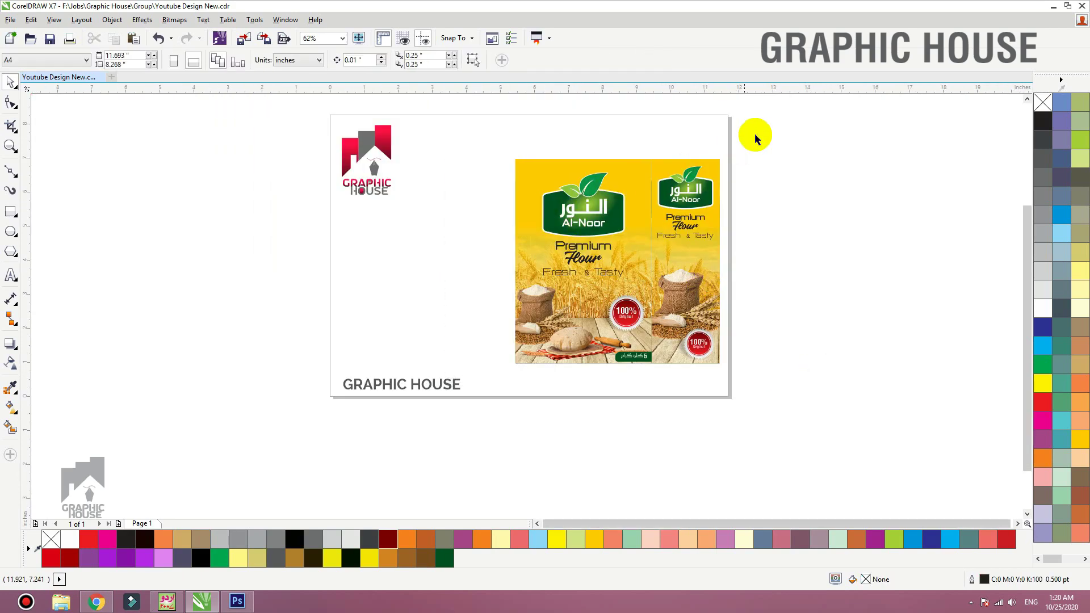
left_click_drag(758, 136, 639, 423)
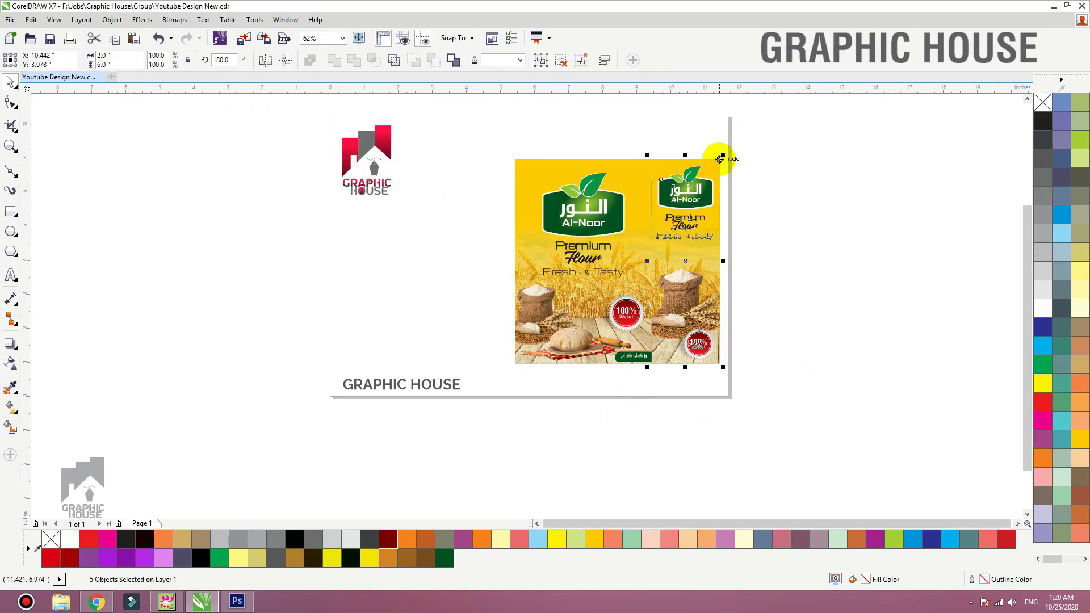
left_click_drag(719, 158, 515, 163)
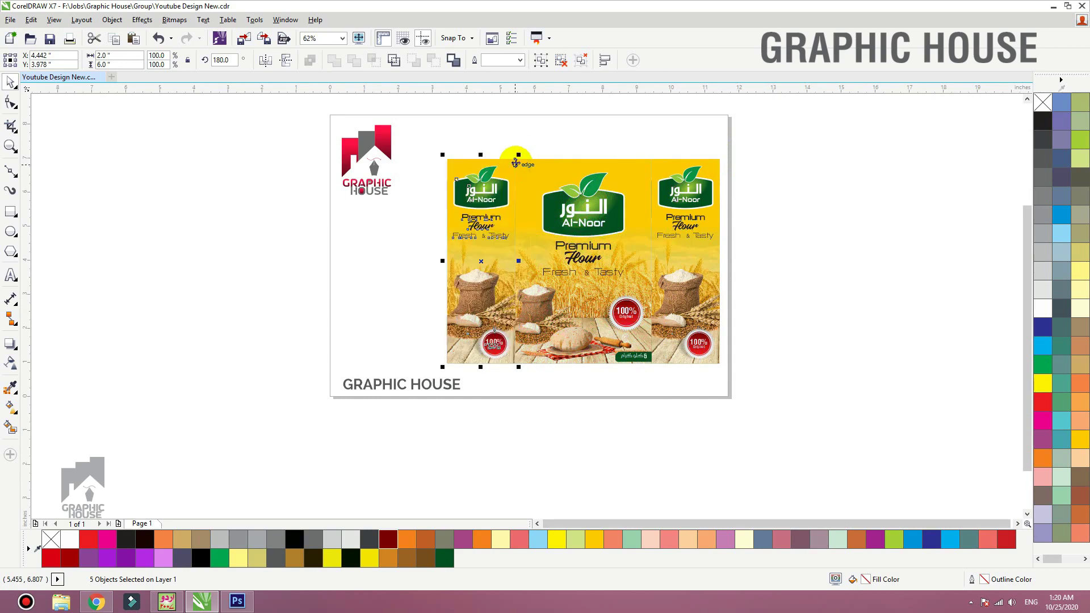
- Mirror the left side panel's background images horizontally
left_click(531, 135)
left_click(463, 349)
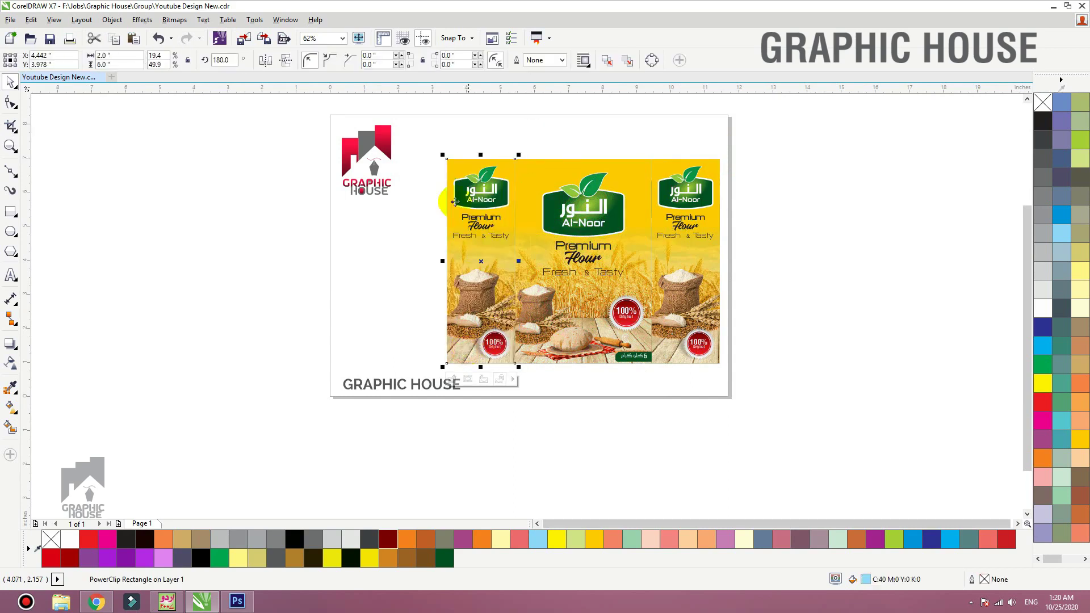
left_click(265, 60)
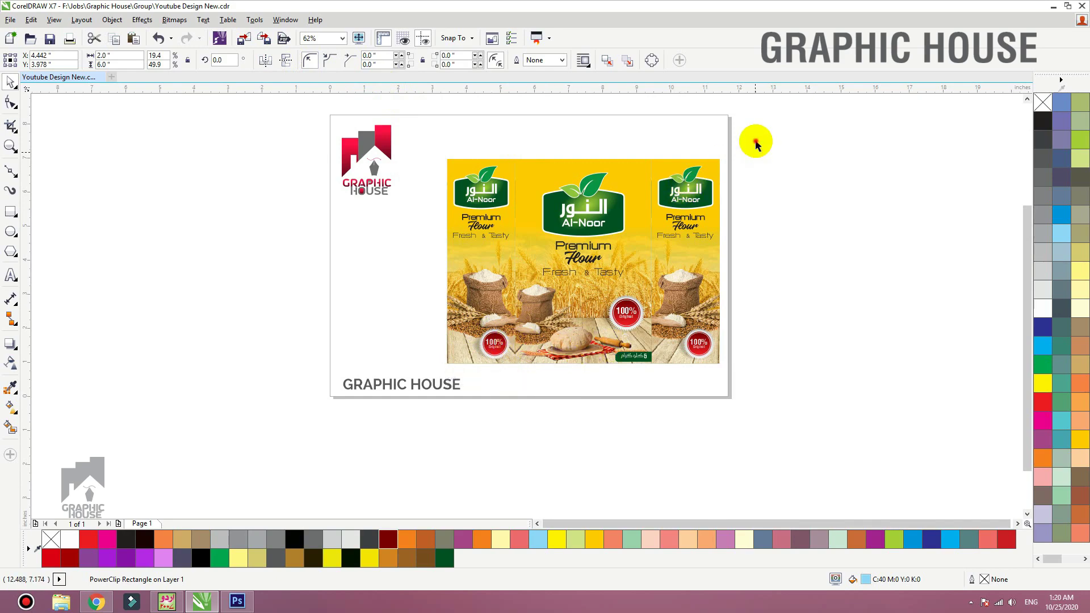
- Group all objects of the front panel
left_click_drag(757, 142, 438, 365)
key("shift+F2")
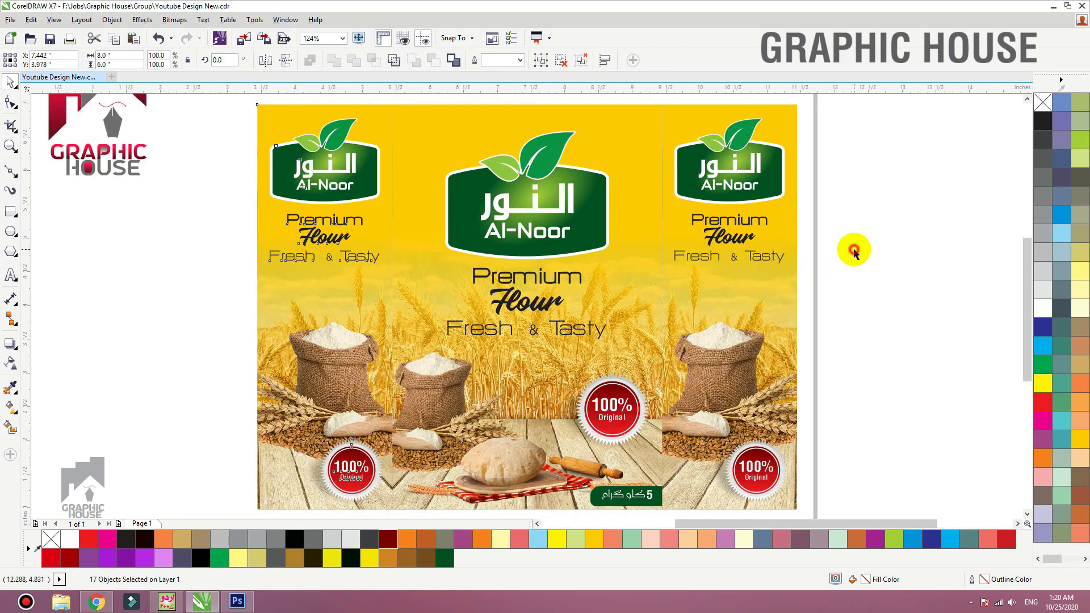
left_click(853, 251)
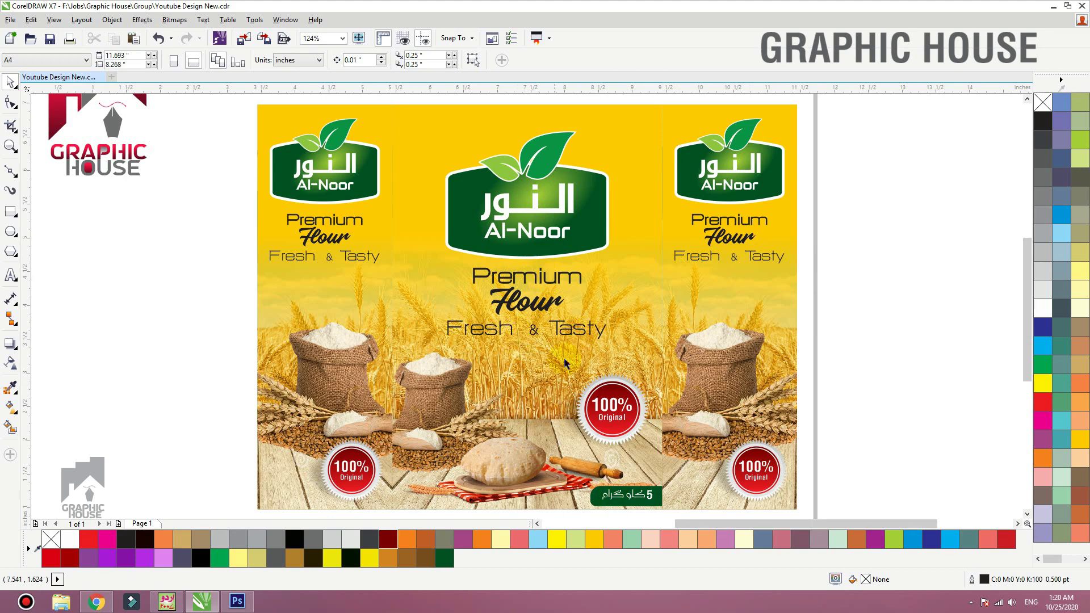
key("F3")
left_click_drag(607, 116, 458, 371)
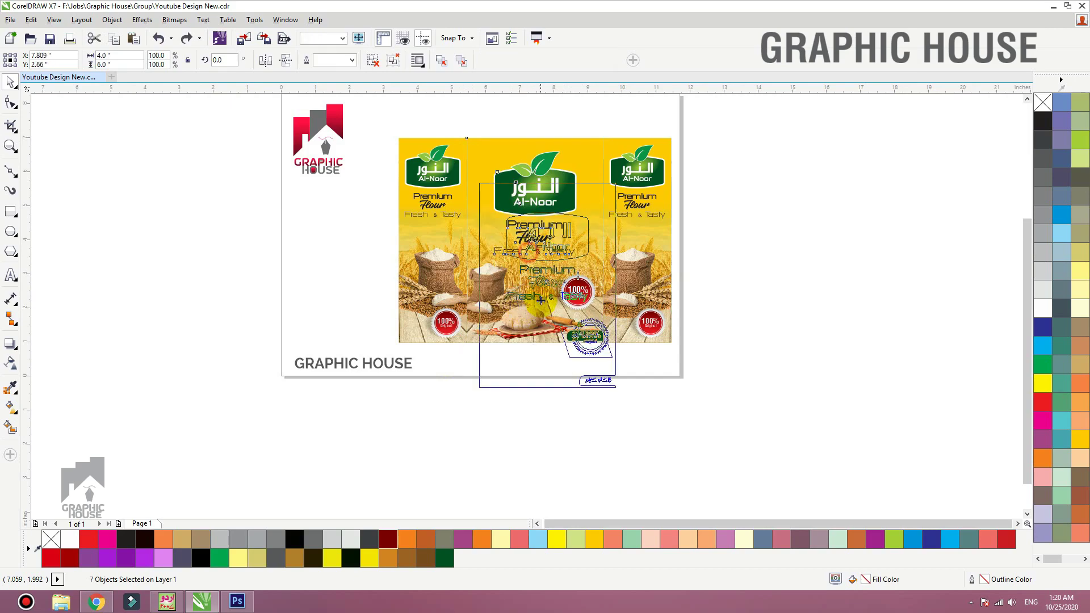
key("ctrl+g")
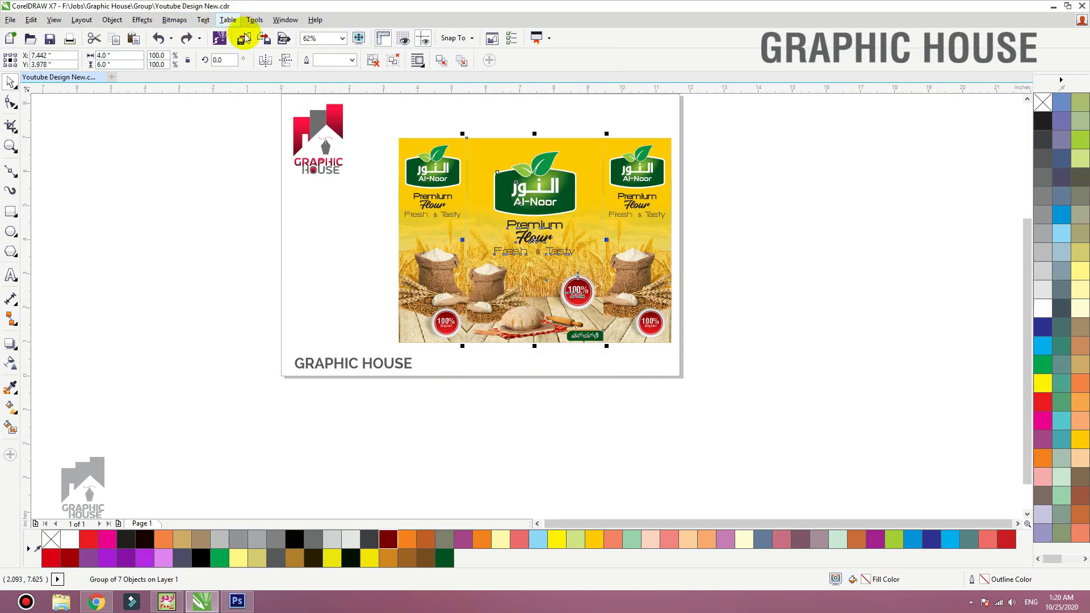
- Start exporting the selected front panel to the Desktop as a JPEG named 01
left_click(261, 39)
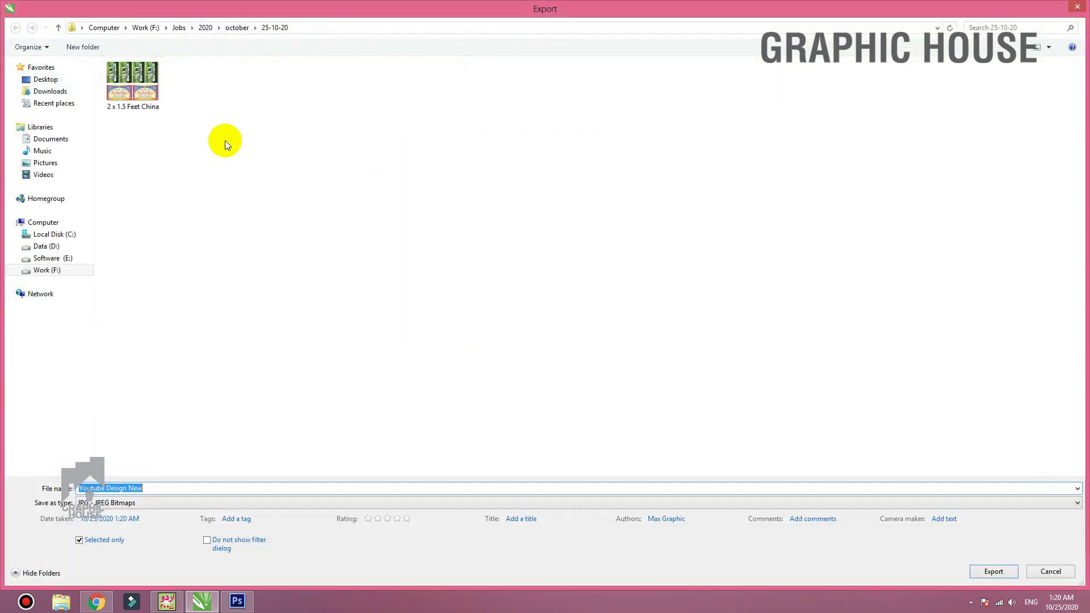
left_click(60, 79)
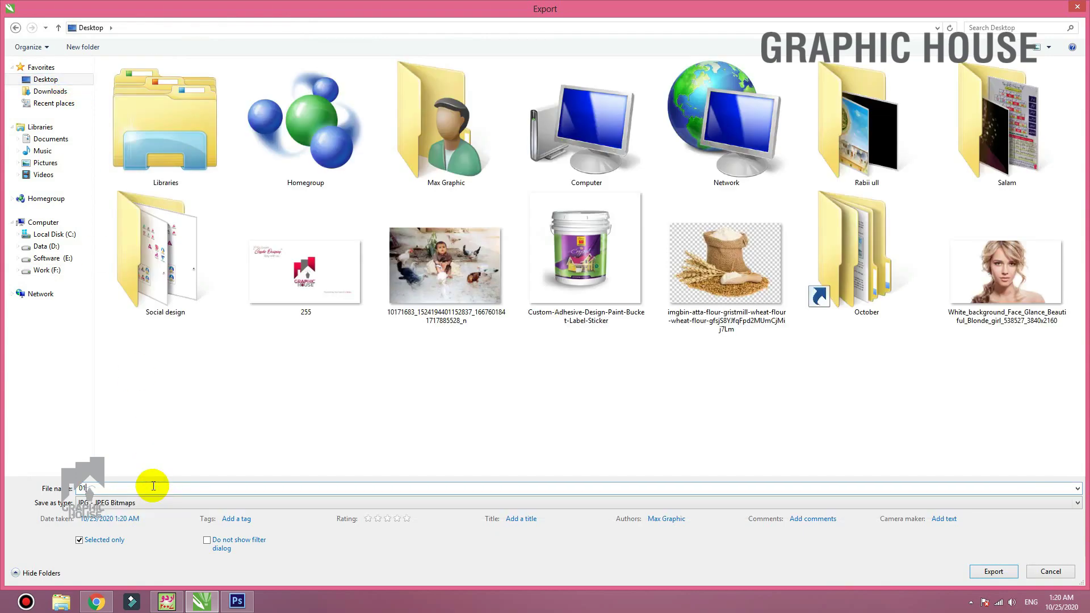
left_click(153, 486)
type("01")
key("Return")
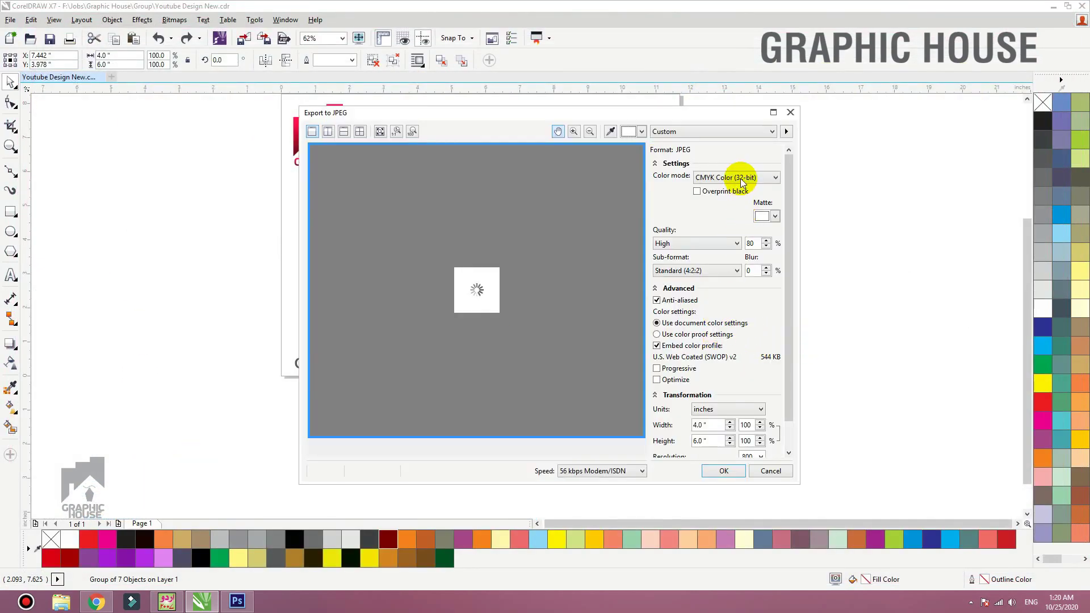
- Set the JPEG's color mode to RGB Color (24-bit) and complete the export
left_click(741, 181)
left_click(724, 197)
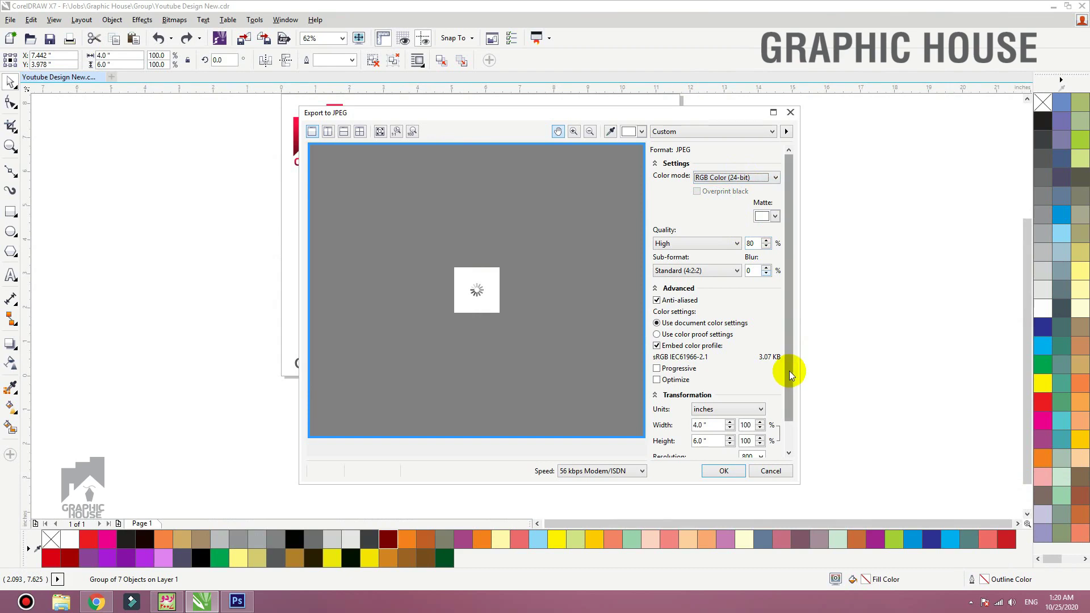
scroll(790, 375, "down", 1)
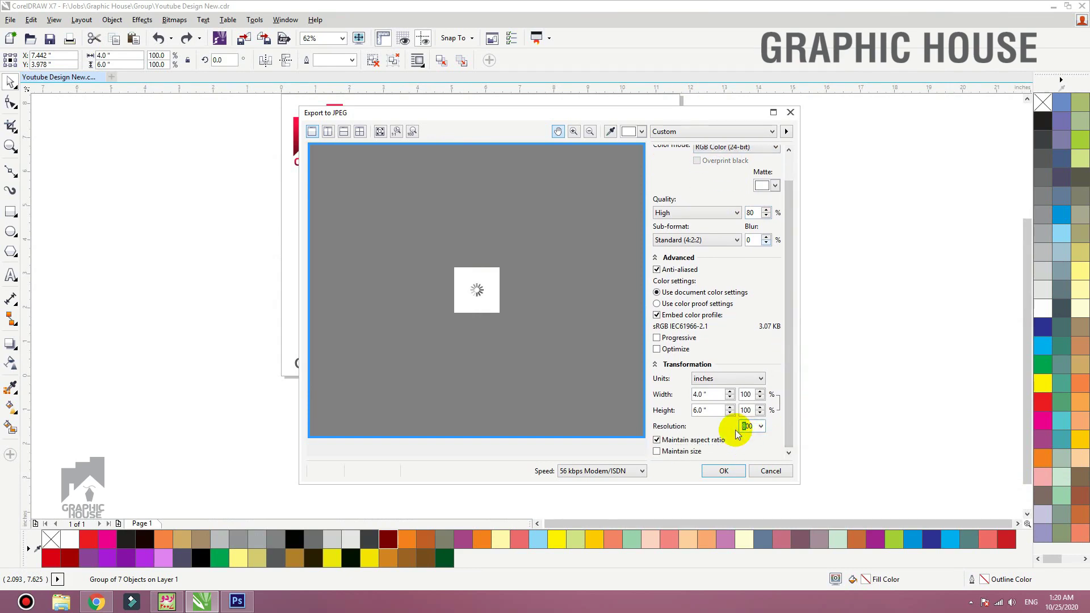
key("Return")
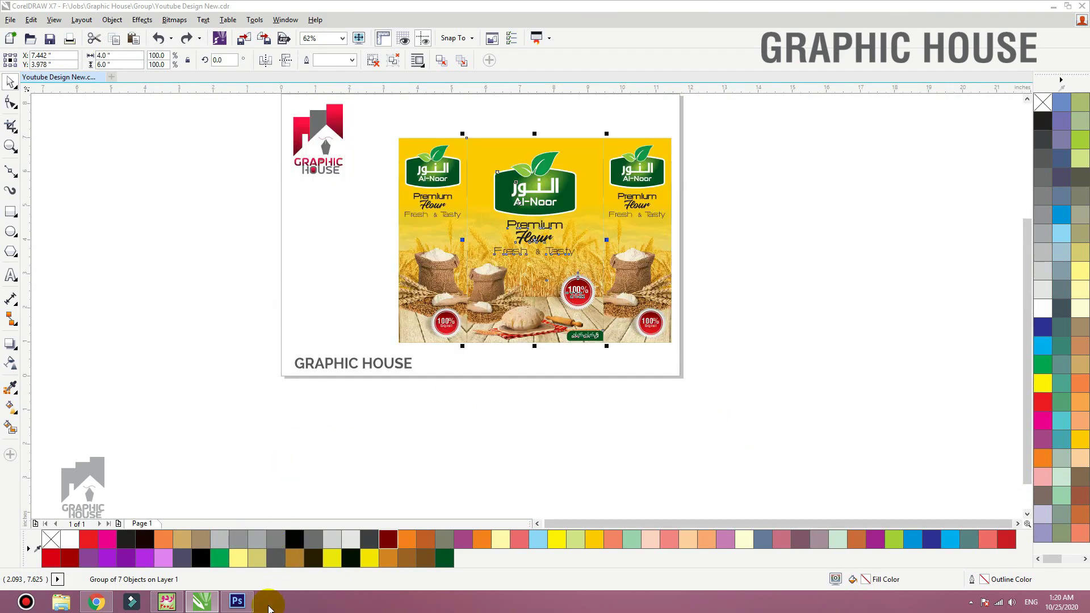
- Switch to Photoshop and open the Free Snack Packaging Mockup PSD 2018 file from the Desktop
left_click(238, 603)
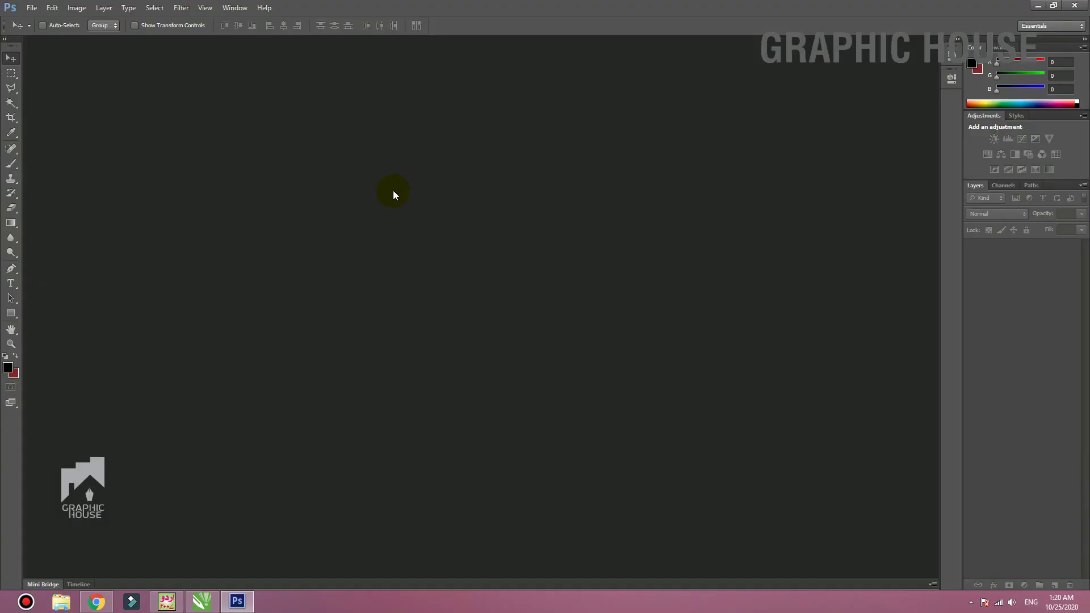
double_click(199, 199)
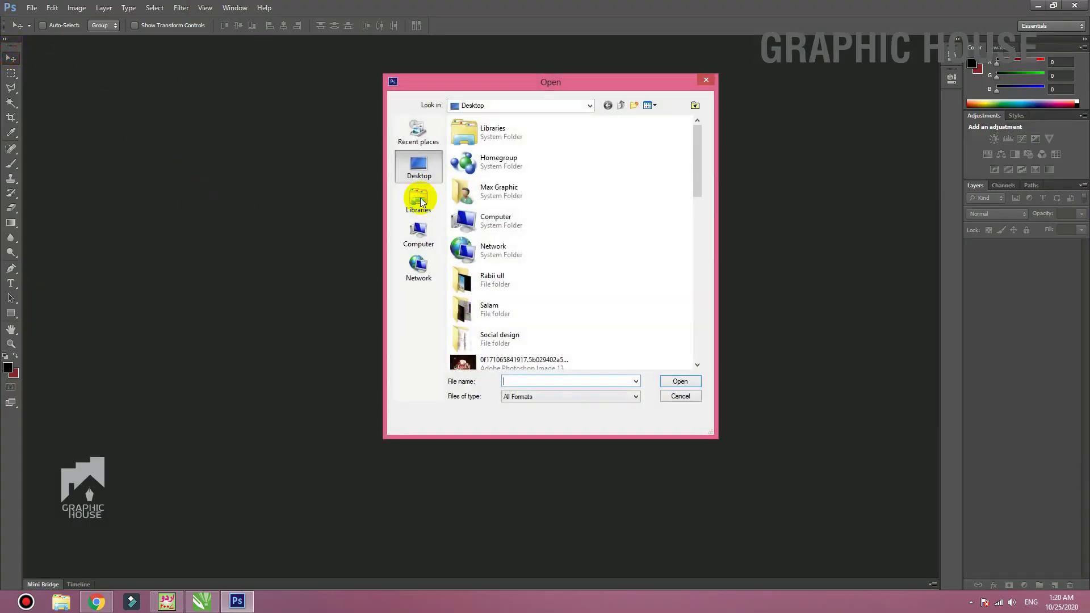
left_click_drag(696, 159, 697, 282)
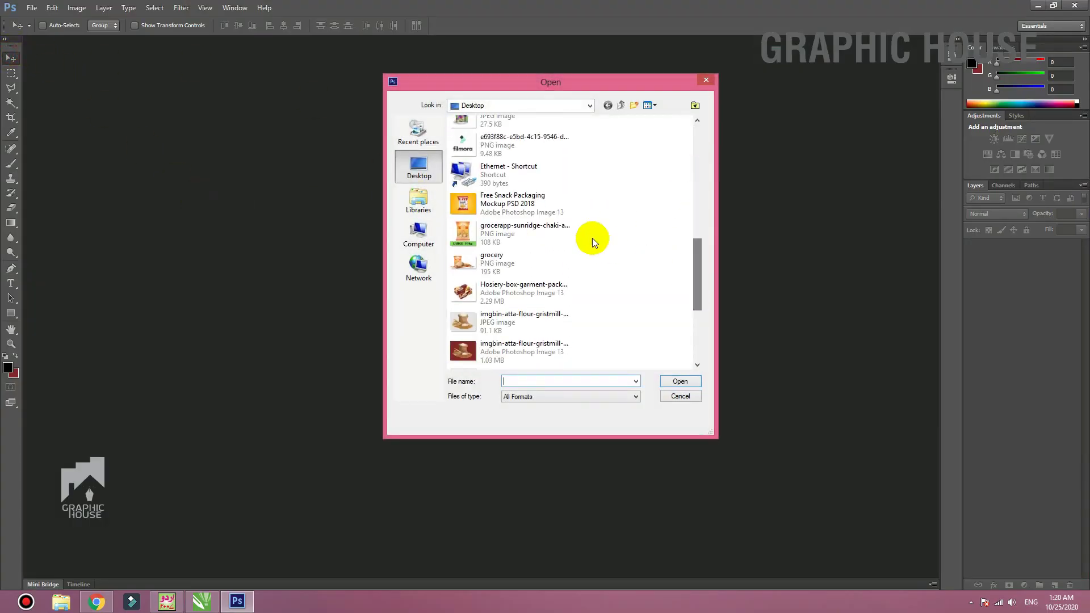
double_click(513, 210)
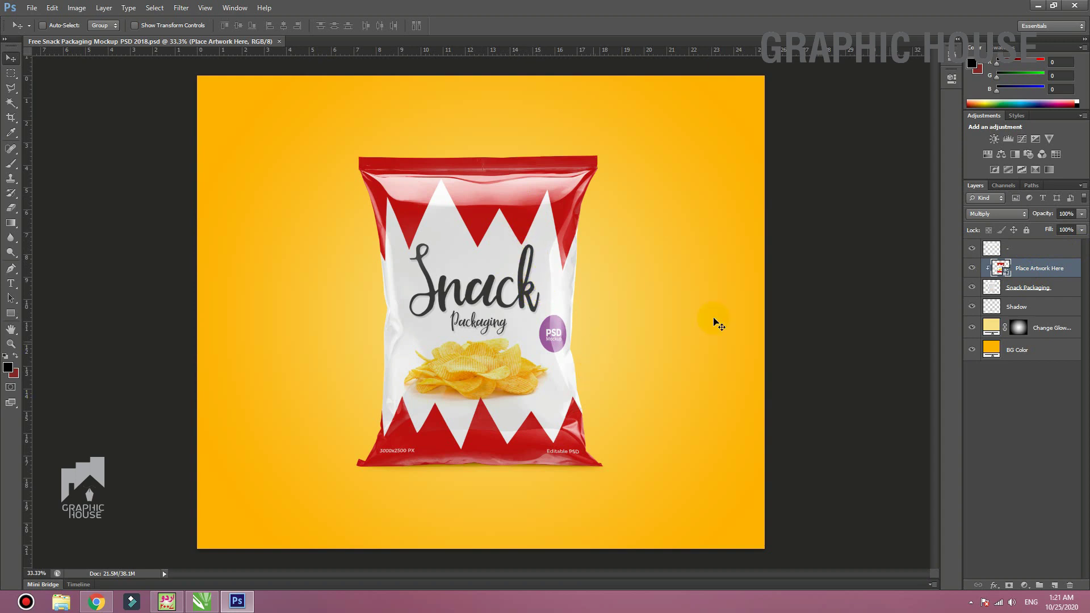
- Open the Place Artwork Here smart object's contents and bring the 01.jpg image from the Desktop into that document
double_click(999, 269)
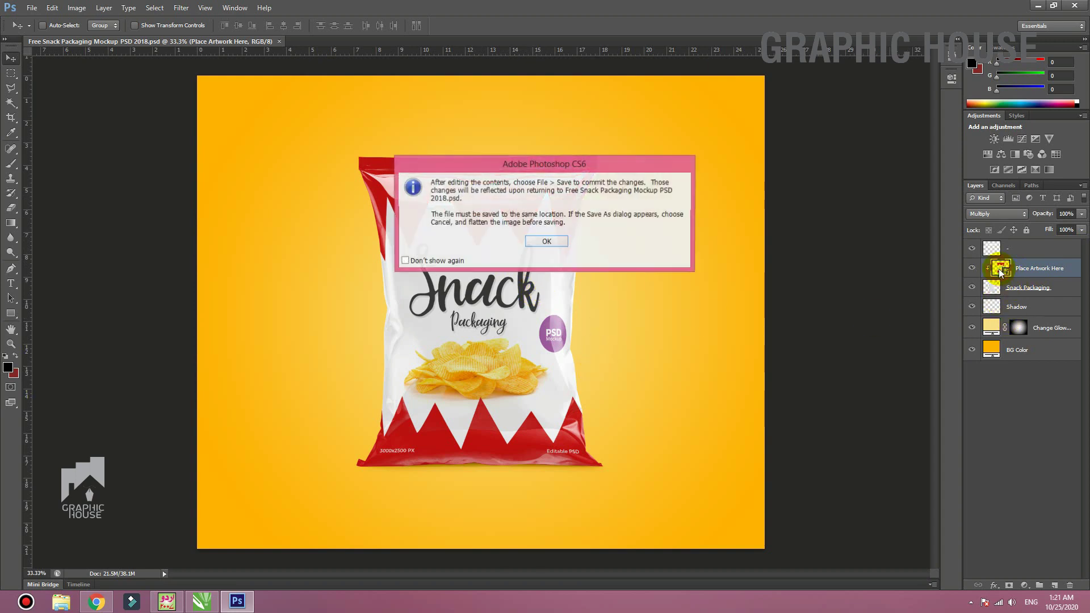
left_click(552, 243)
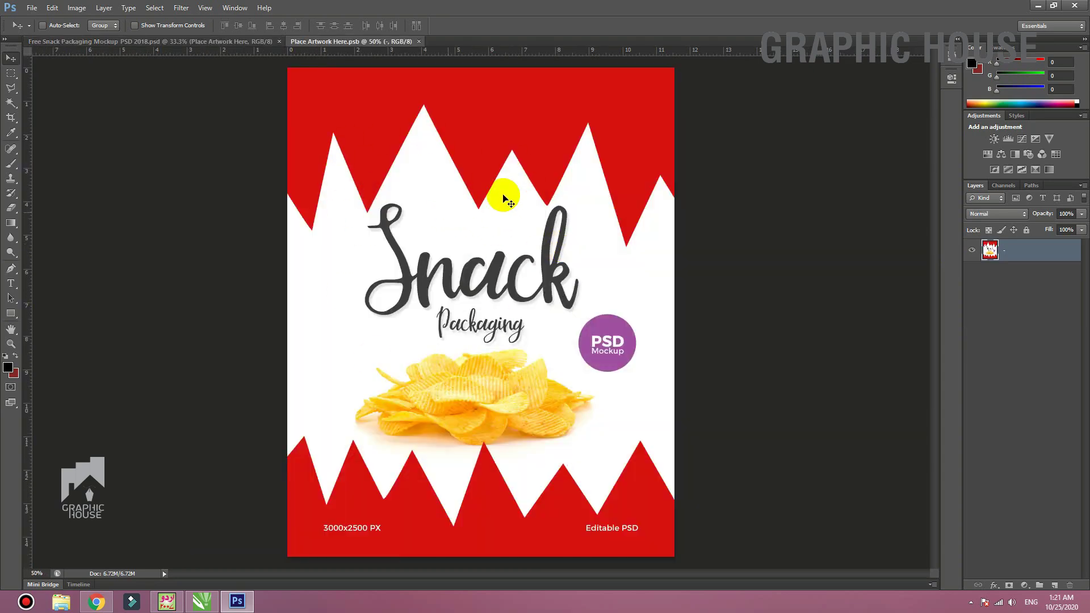
left_click(1038, 5)
left_click(1053, 7)
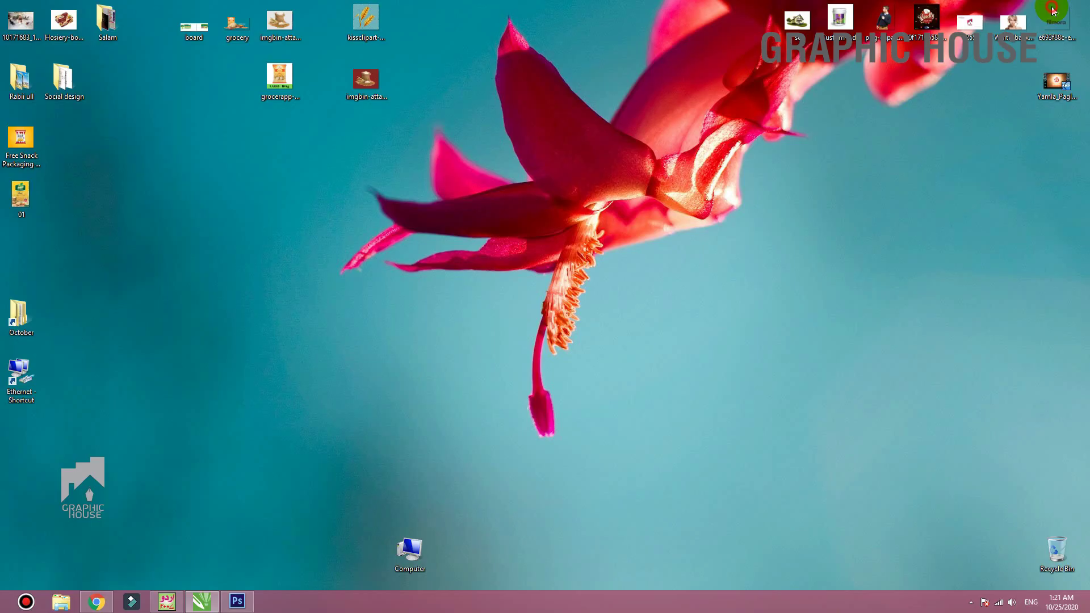
left_click_drag(298, 511, 544, 46)
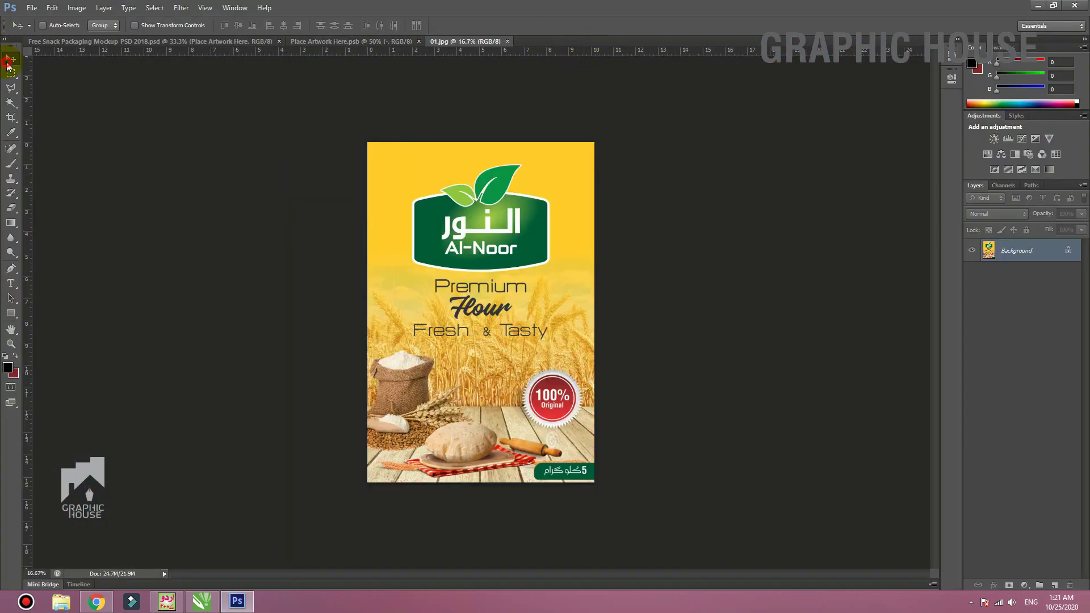
left_click_drag(327, 42, 379, 181)
- Scale and position the flour artwork to cover the whole canvas, at about 57% width and 49% height
key("ctrl+minus")
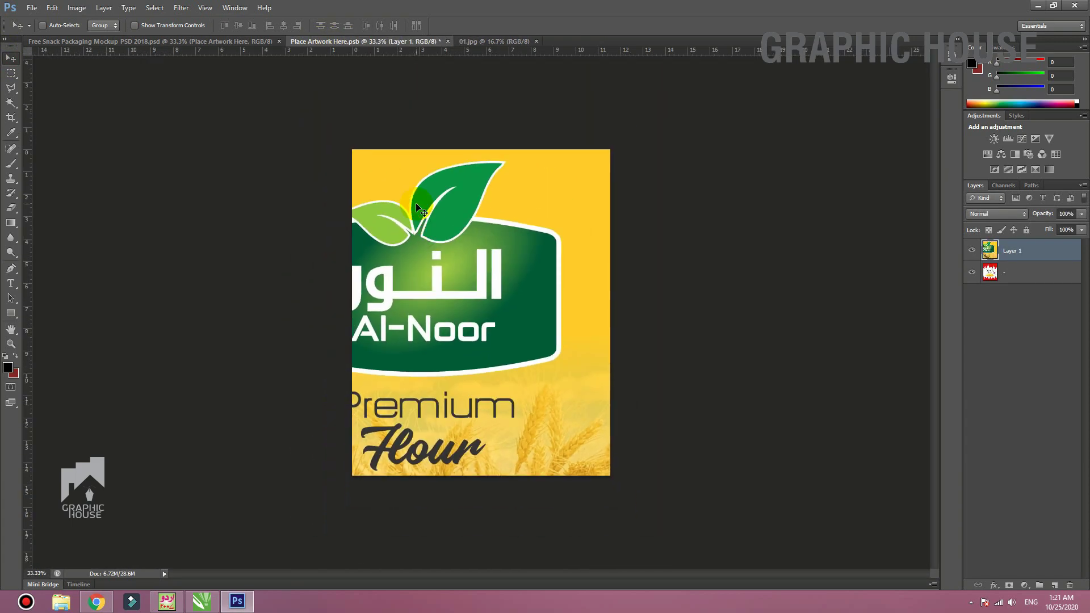
key("ctrl+t")
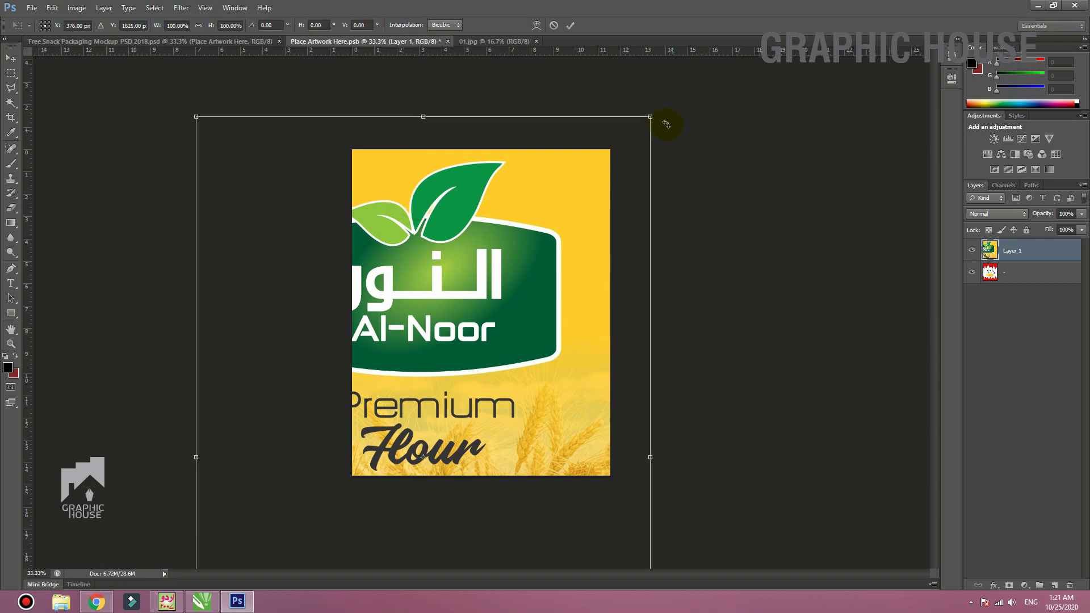
left_click_drag(650, 117, 546, 277)
left_click_drag(502, 343, 499, 231)
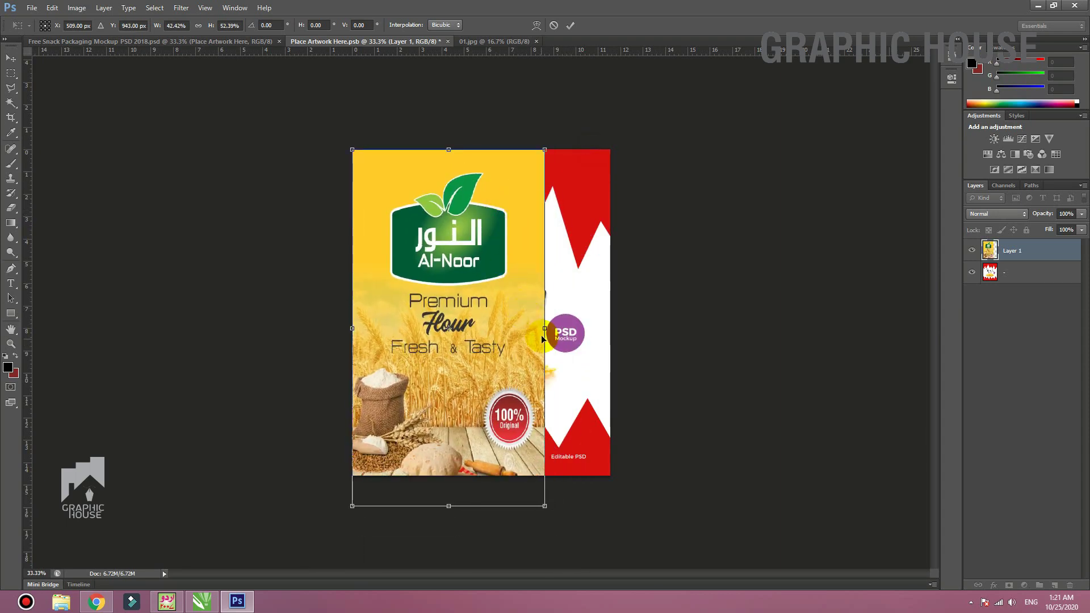
left_click_drag(545, 328, 612, 329)
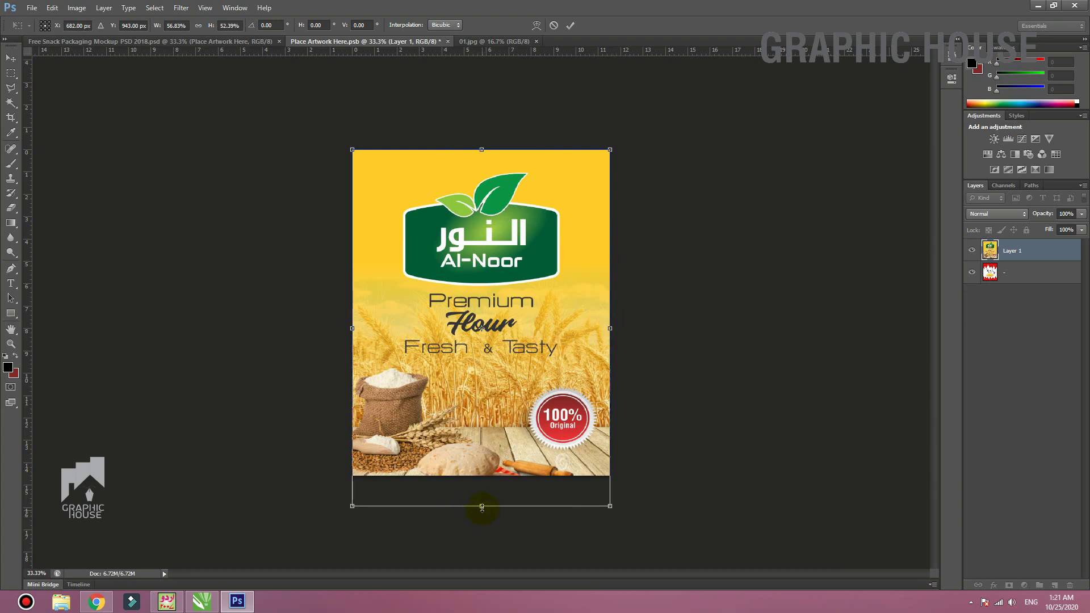
left_click_drag(482, 507, 486, 479)
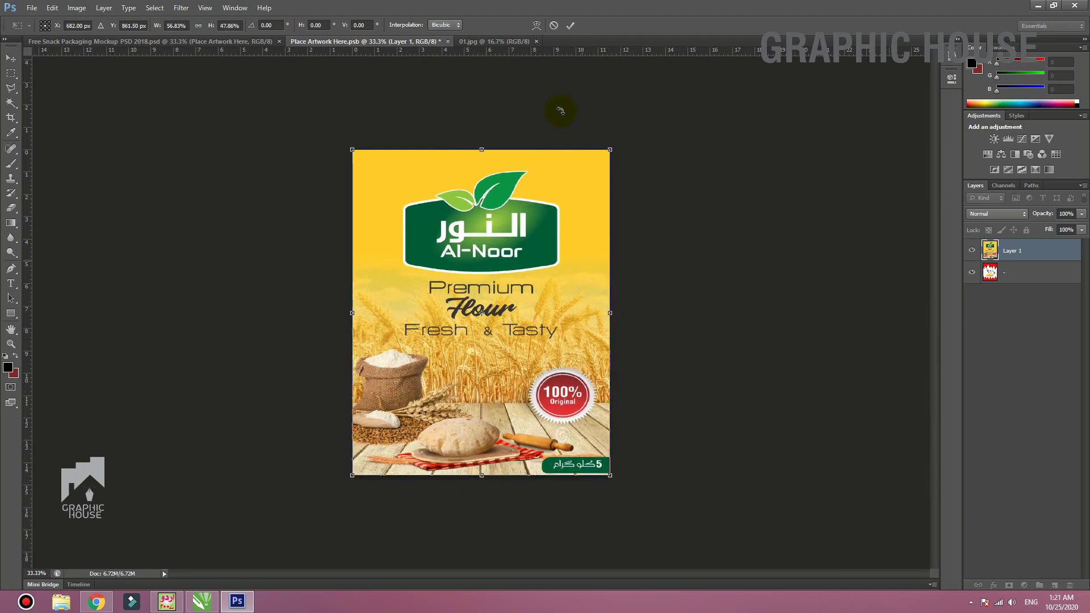
left_click_drag(482, 150, 482, 140)
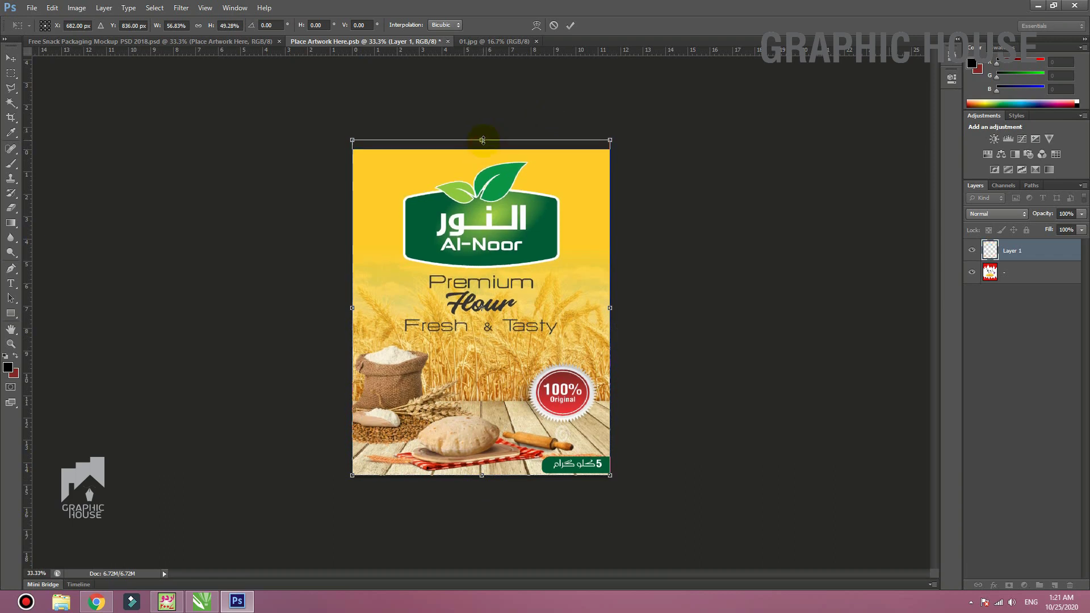
key("Return")
- Delete the original snack artwork layer and save the smart object's contents to update the packaging mockup
left_click(988, 274)
key("Delete")
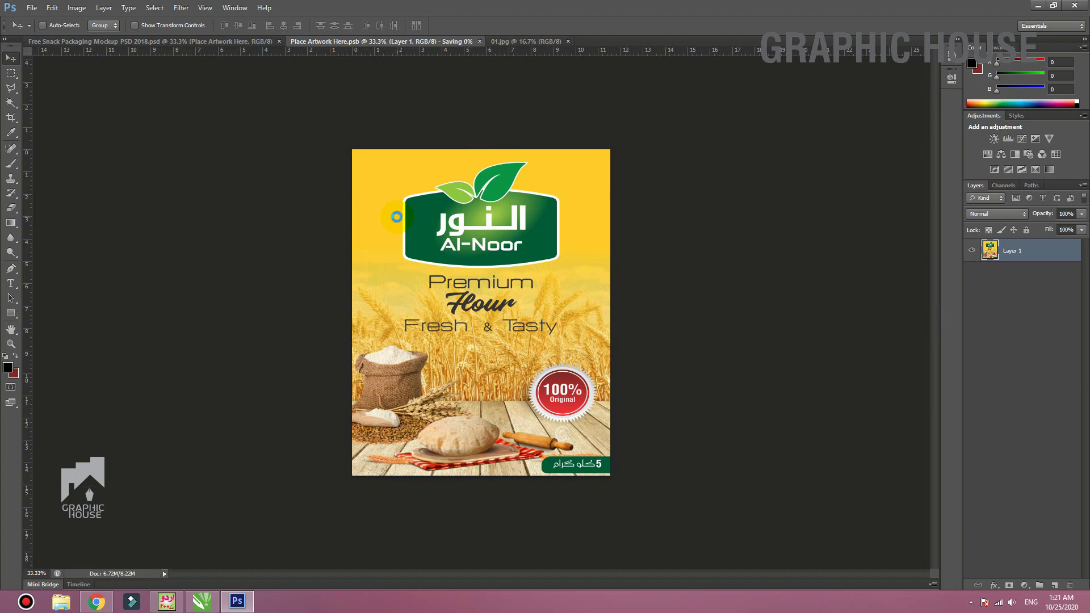
left_click(244, 42)
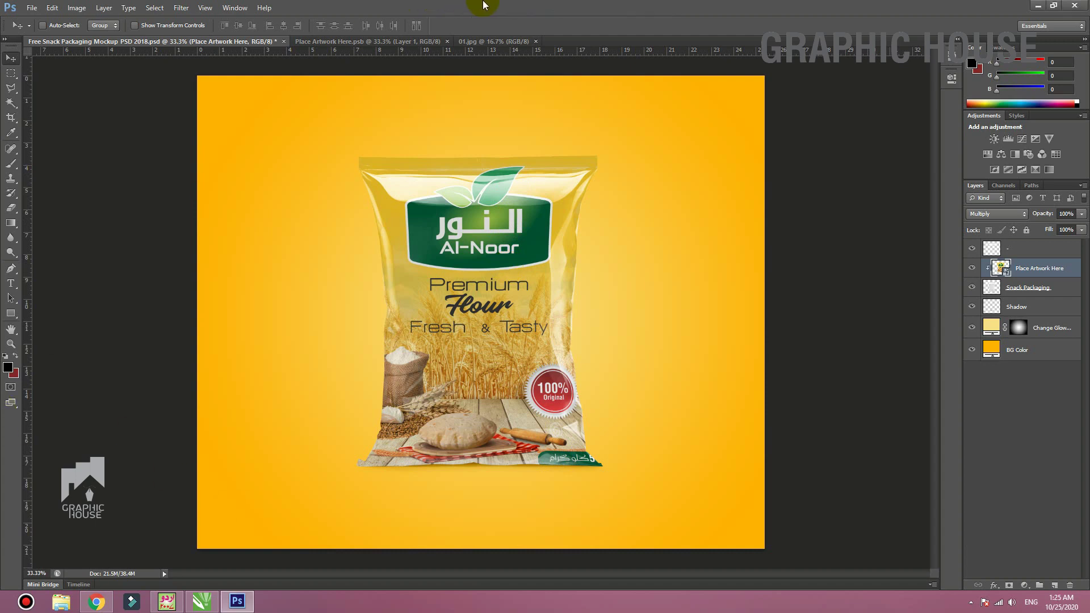
- Reopen the Place Artwork Here contents and shrink the flour artwork about its center to about 82% width and 90.5% height
mouse_move(483, 5)
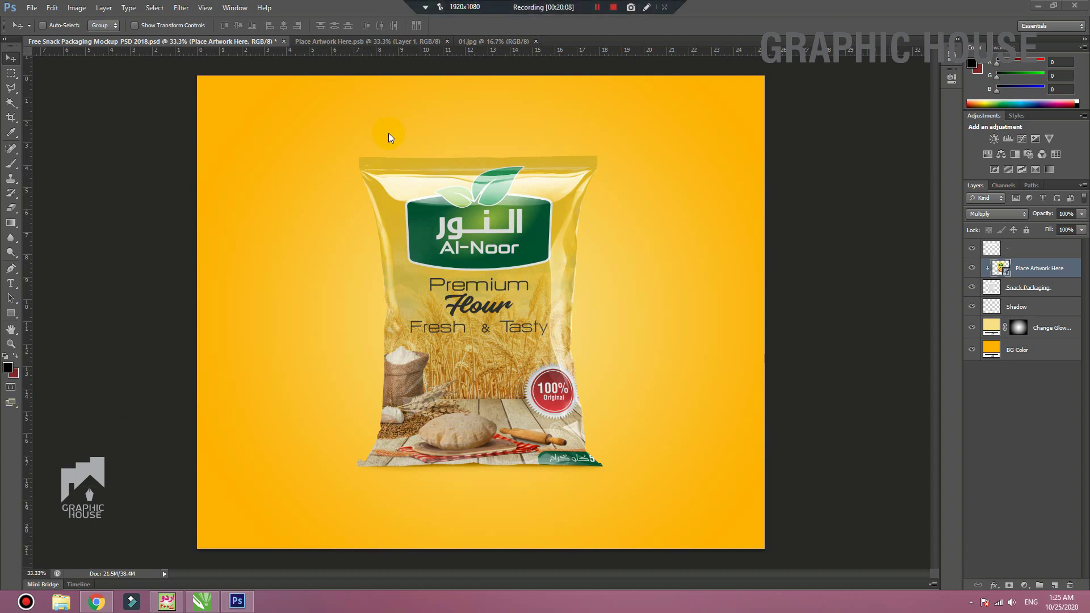
double_click(995, 264)
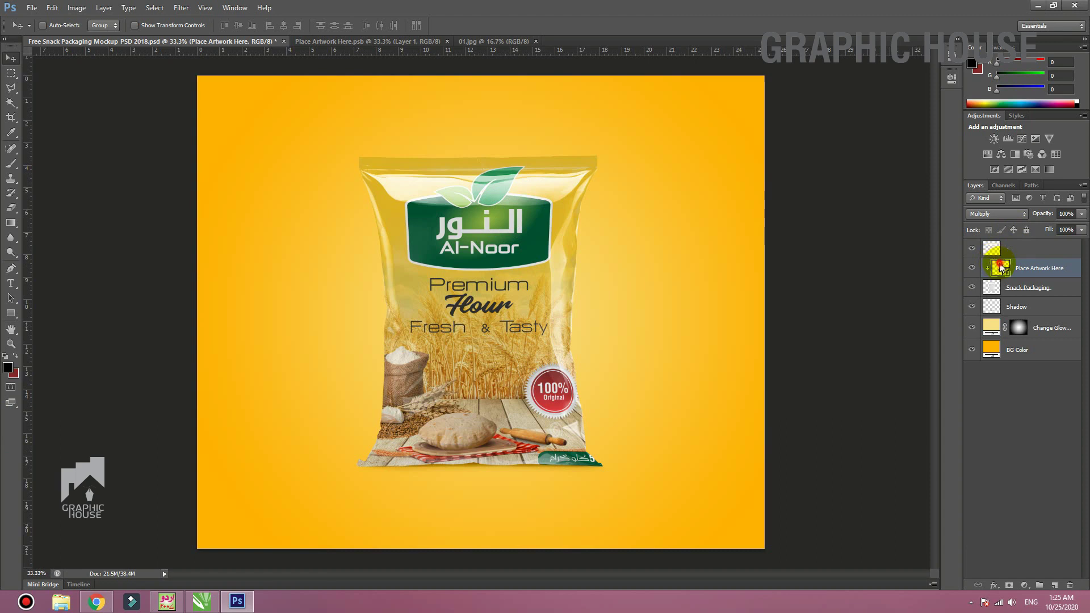
left_click(554, 243)
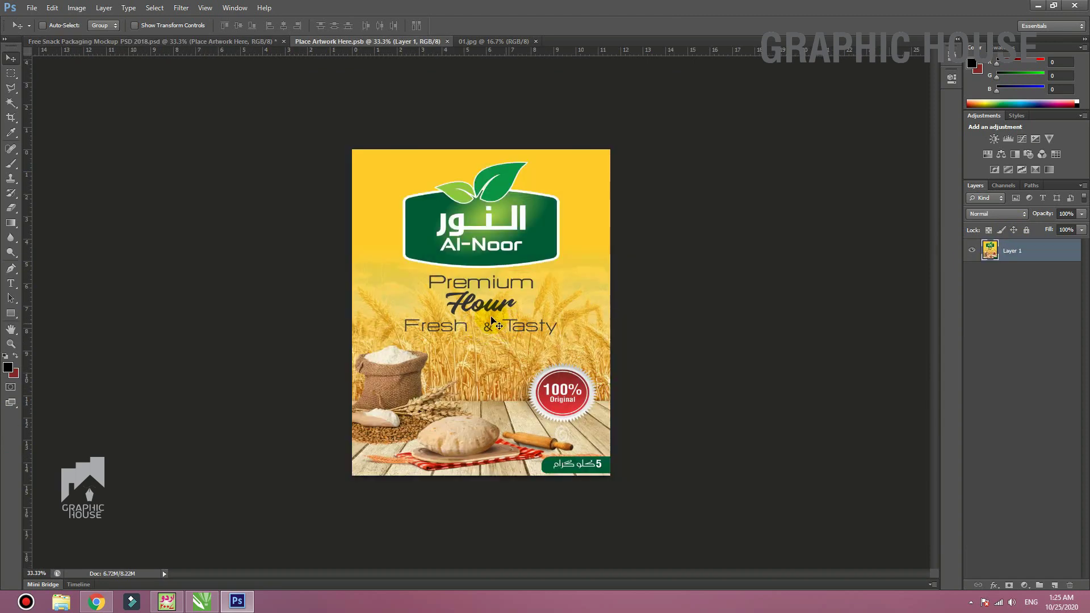
key("ctrl+t")
mouse_move(611, 307)
left_mouse_down()
mouse_move(600, 299)
mouse_move(594, 307)
left_mouse_up()
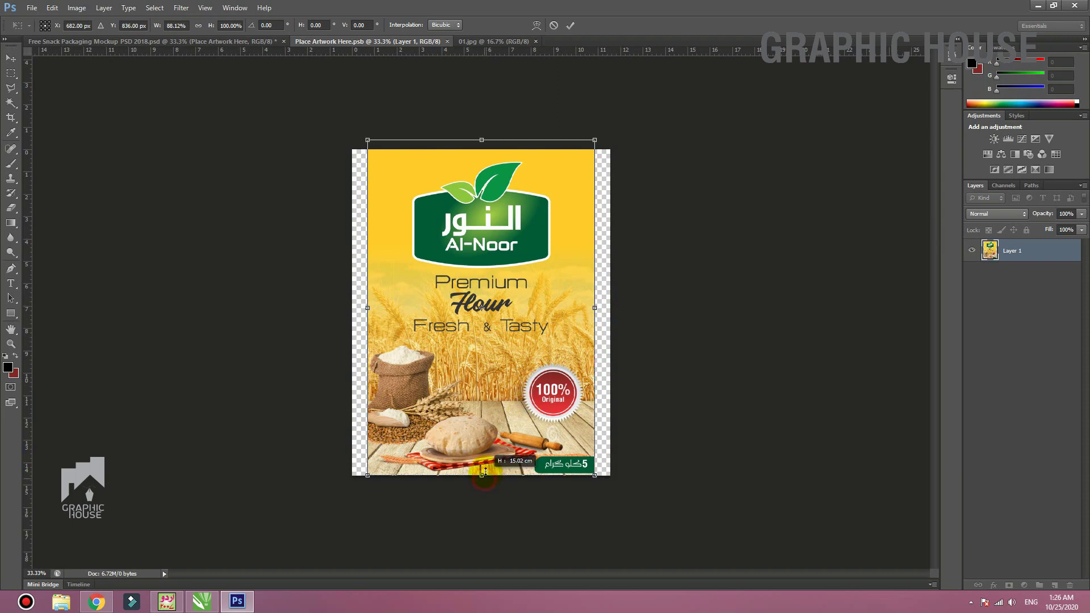
left_click_drag(481, 476, 482, 467)
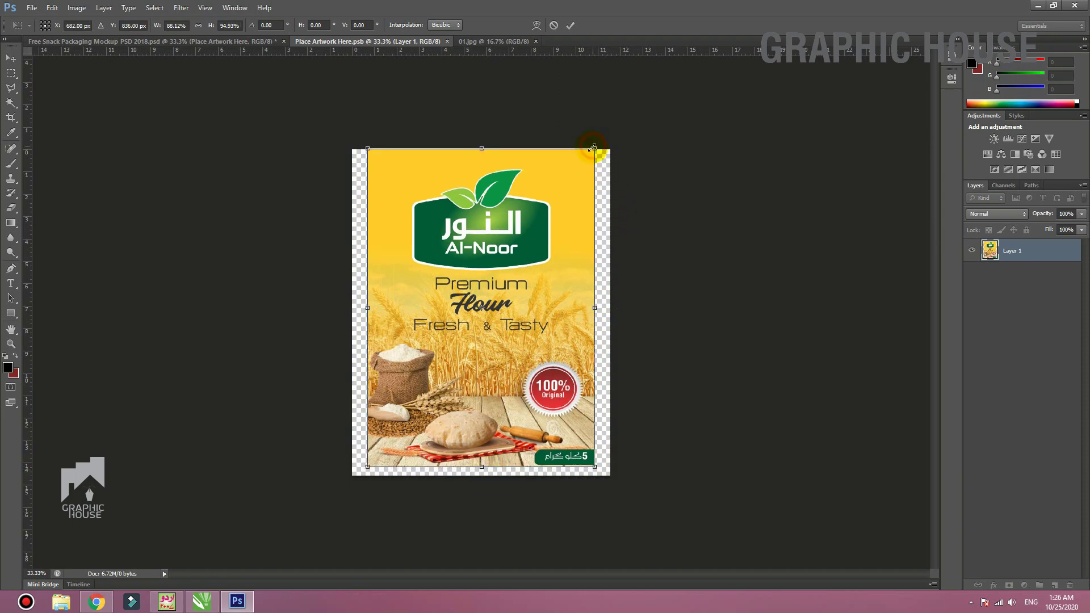
left_click_drag(594, 147, 586, 152)
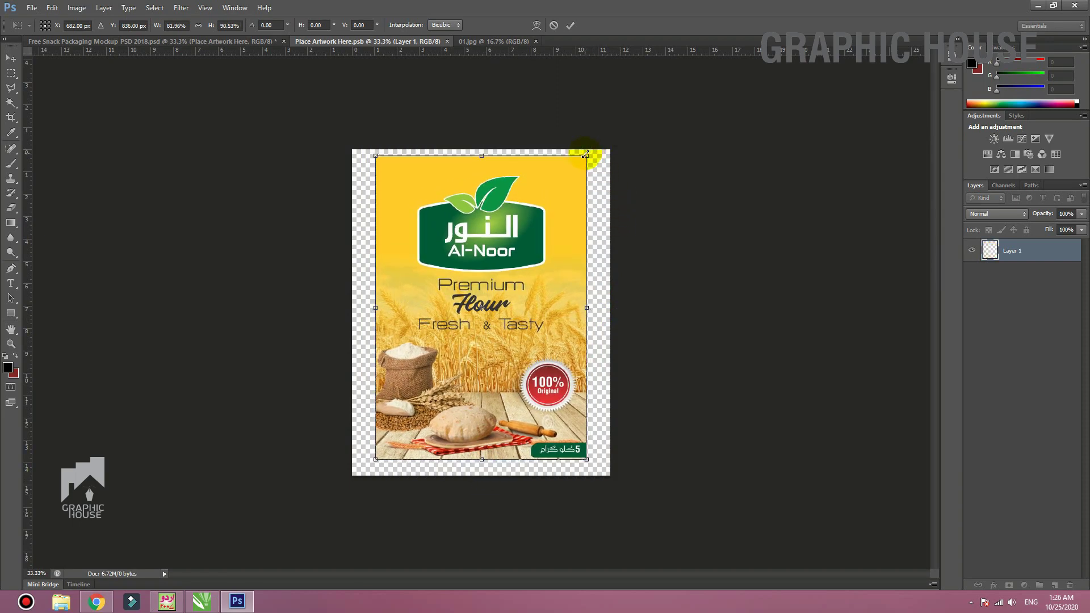
key("Return")
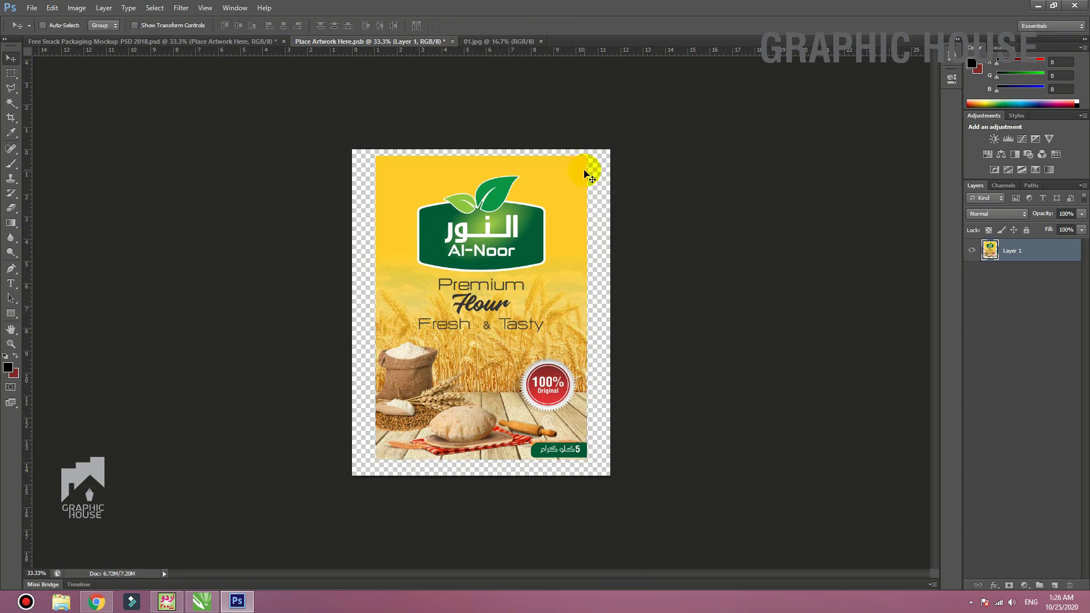
- Duplicate the flour artwork layer and fill the lower layer with the yellow sampled from the artwork's background
key("ctrl+j")
left_click(990, 272)
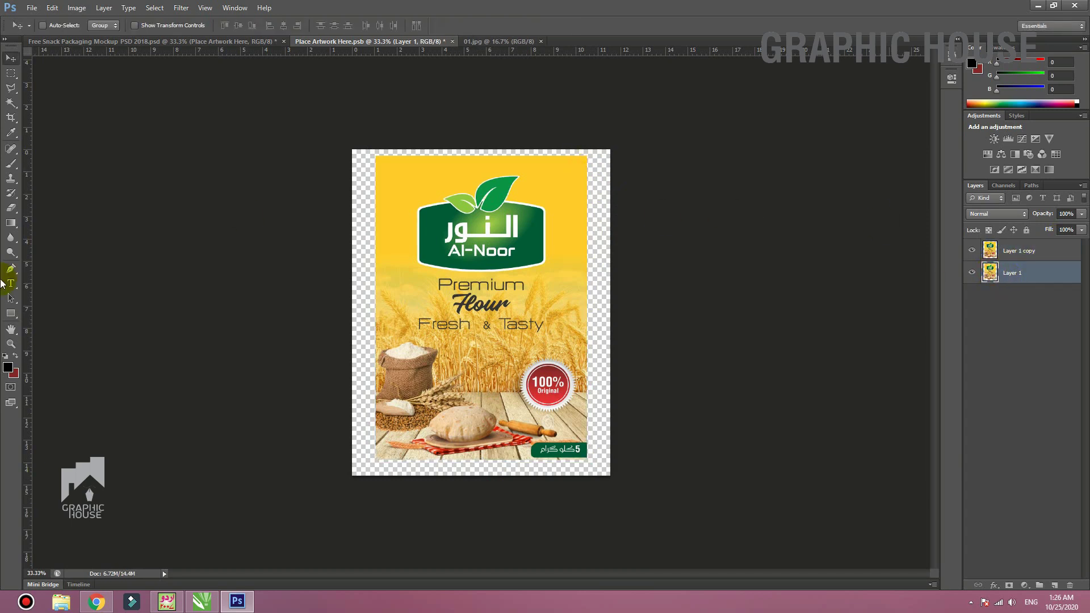
key("i")
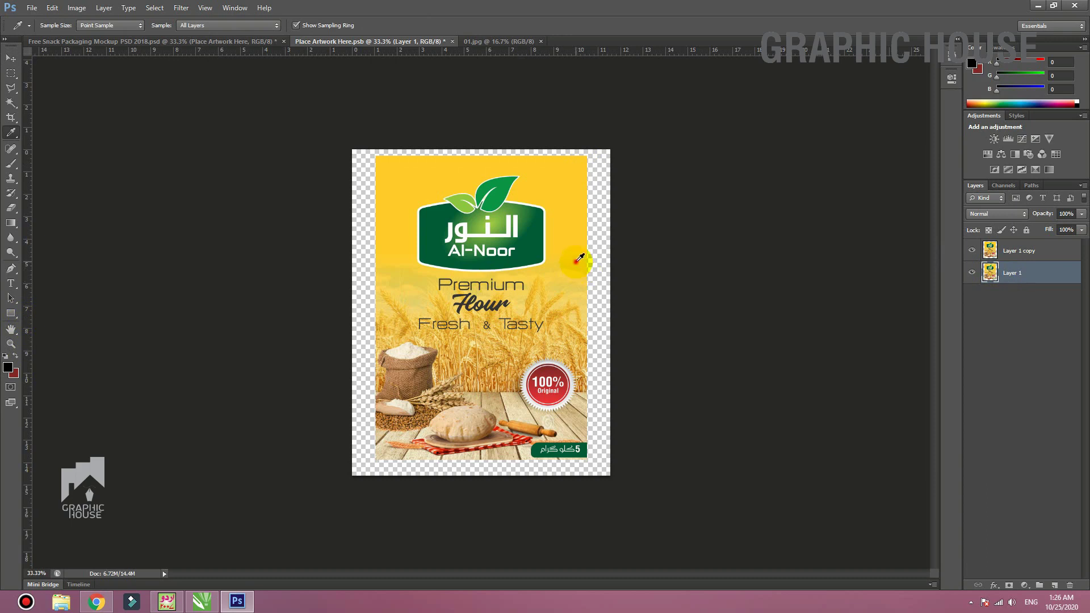
left_click(577, 248)
key("ctrl+BackSpace")
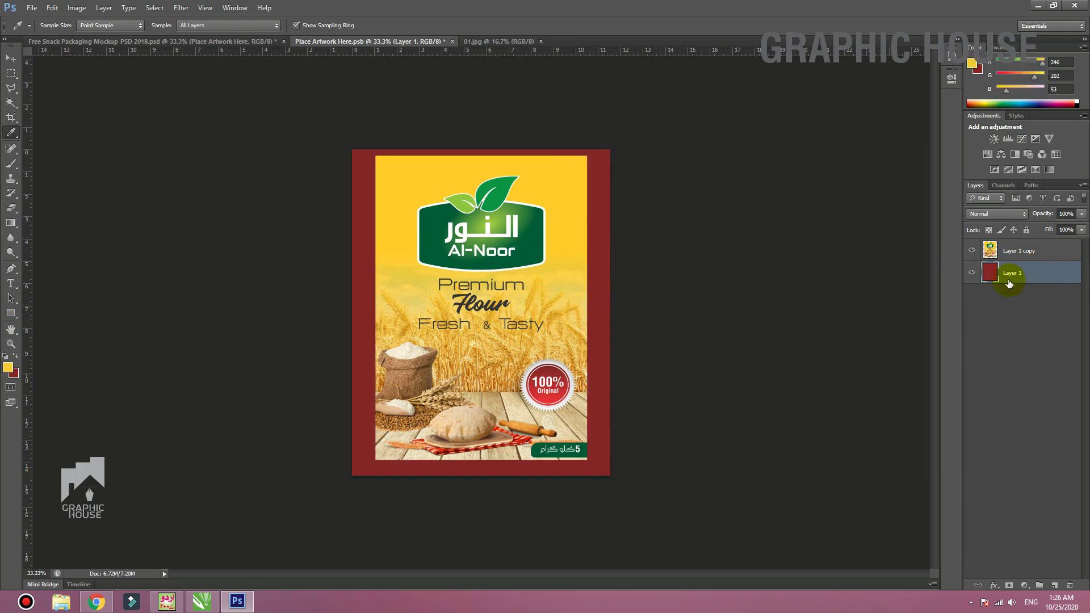
key("c")
key("x")
key("ctrl+BackSpace")
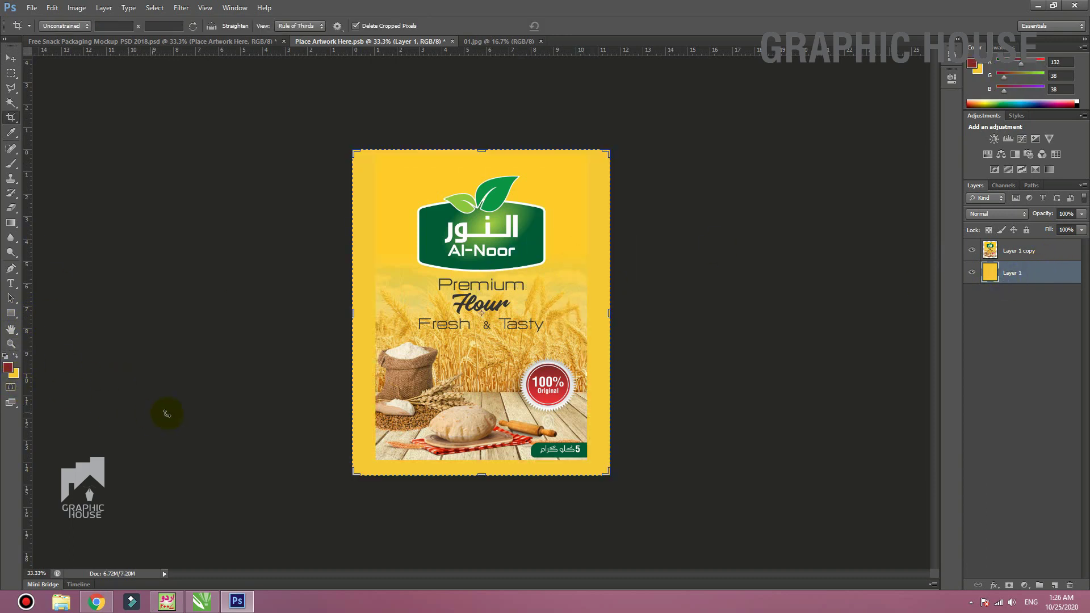
- Save the edited smart object contents and return to the snack packaging mockup document
key("ctrl+s")
key("v")
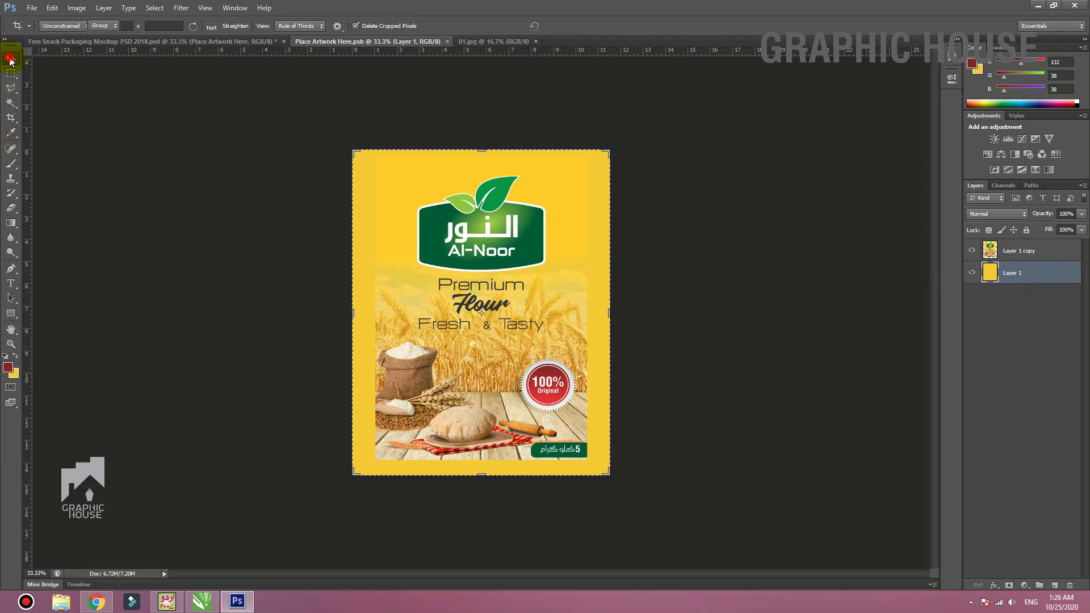
left_click(98, 42)
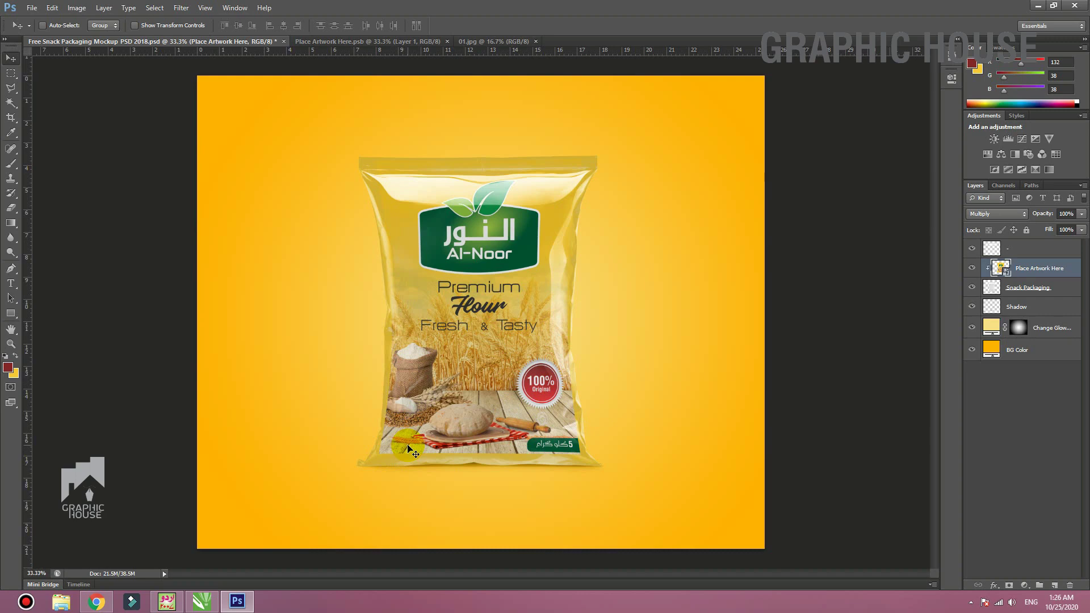
- Switch to CorelDRAW and fit all objects of the flour package design in view
left_click(202, 601)
left_click(272, 338)
key("F4")
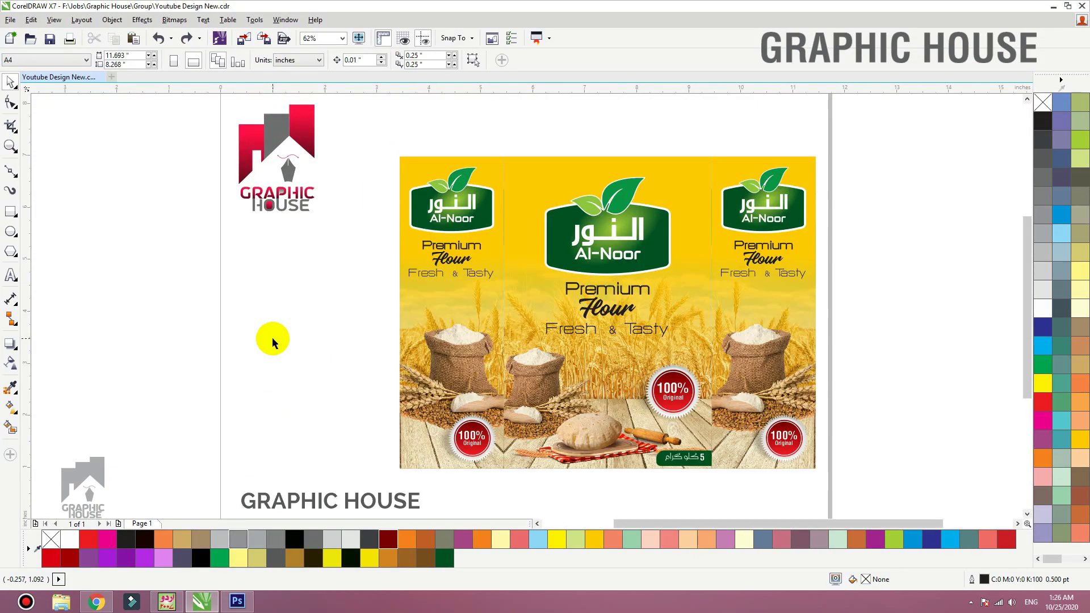